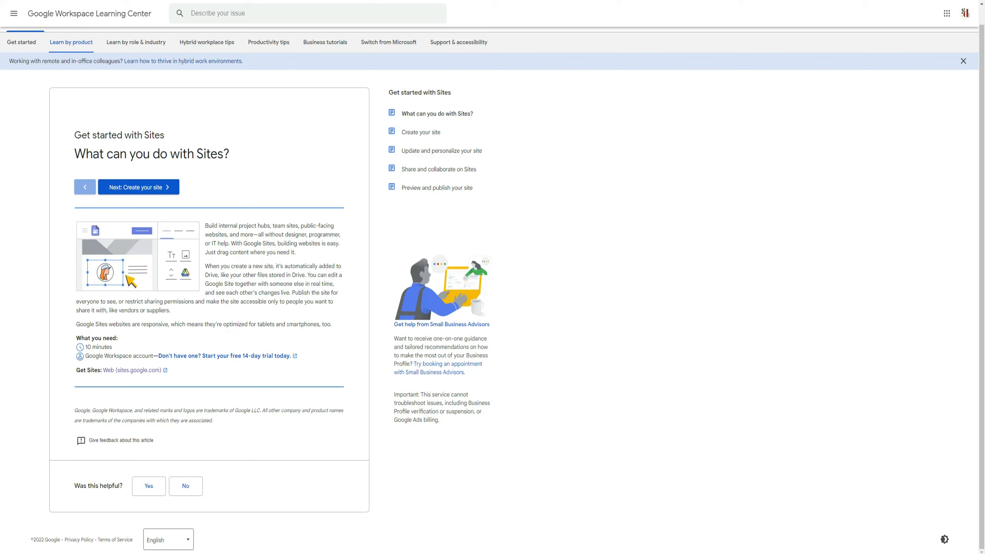
pyautogui.tripleClick(332, 329)
pyautogui.click(350, 328)
pyautogui.moveTo(286, 234); pyautogui.dragTo(305, 234)
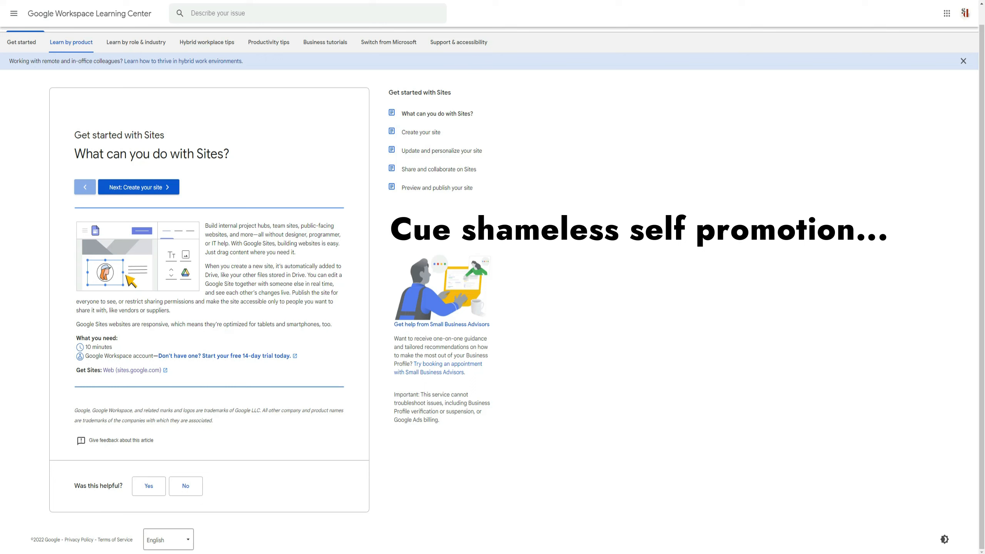
pyautogui.moveTo(286, 234); pyautogui.dragTo(228, 243)
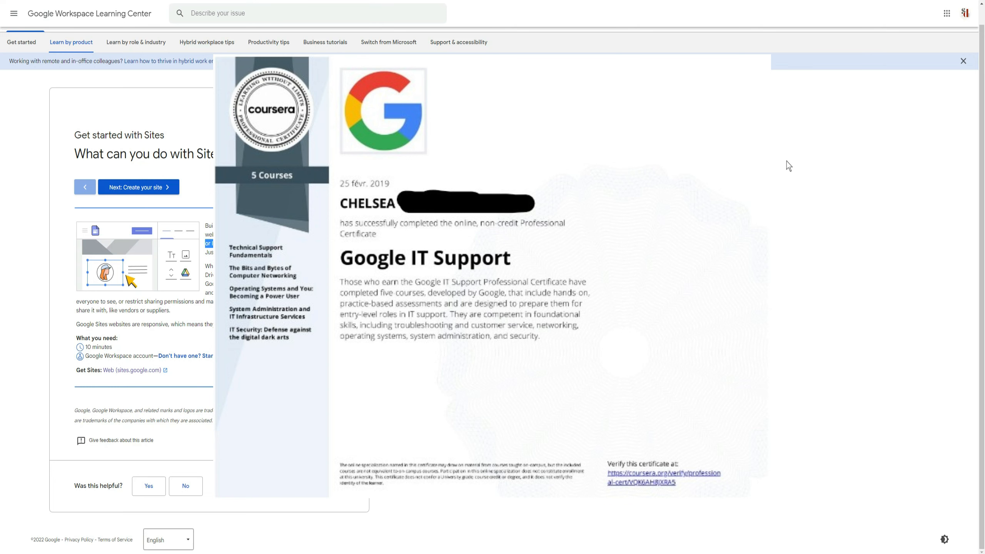
pyautogui.click(685, 202)
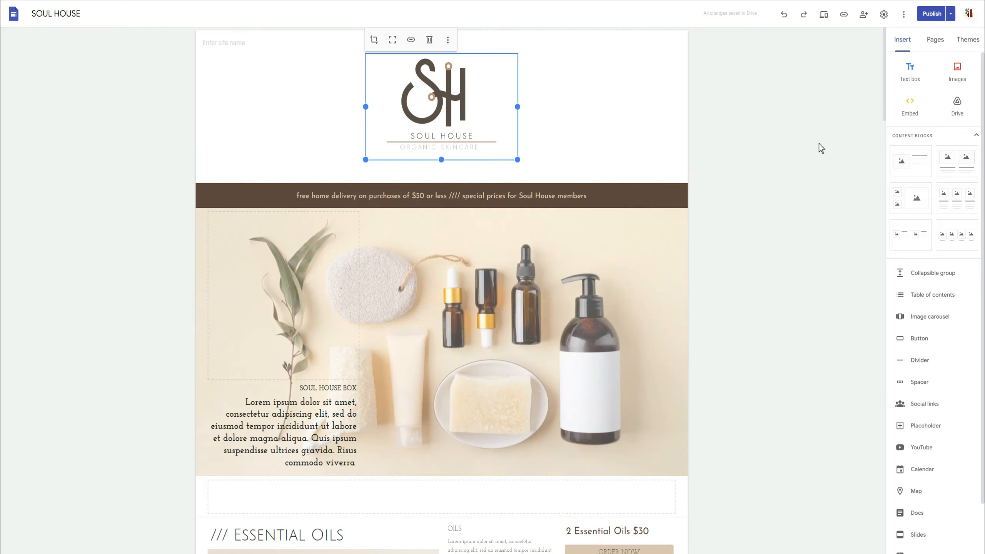
# Import the 224 Fashion theme from the 224 Fashion Link in Bio site and return to the theme list
pyautogui.click(818, 143)
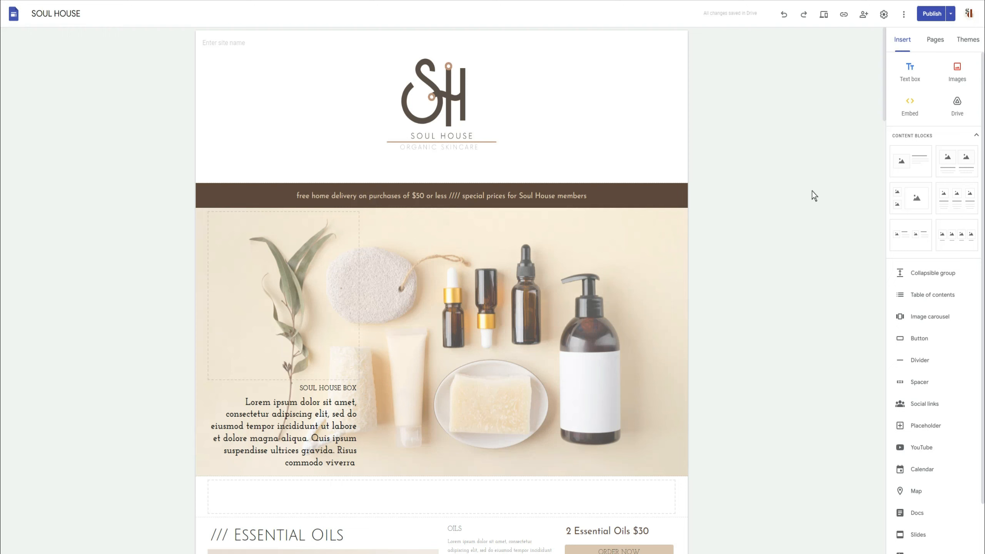
pyautogui.click(965, 42)
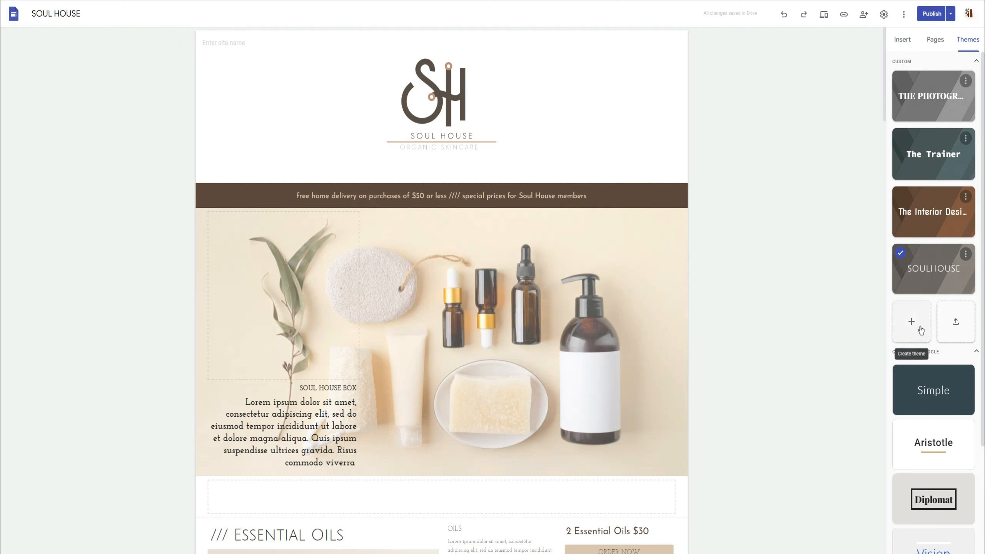
pyautogui.click(956, 322)
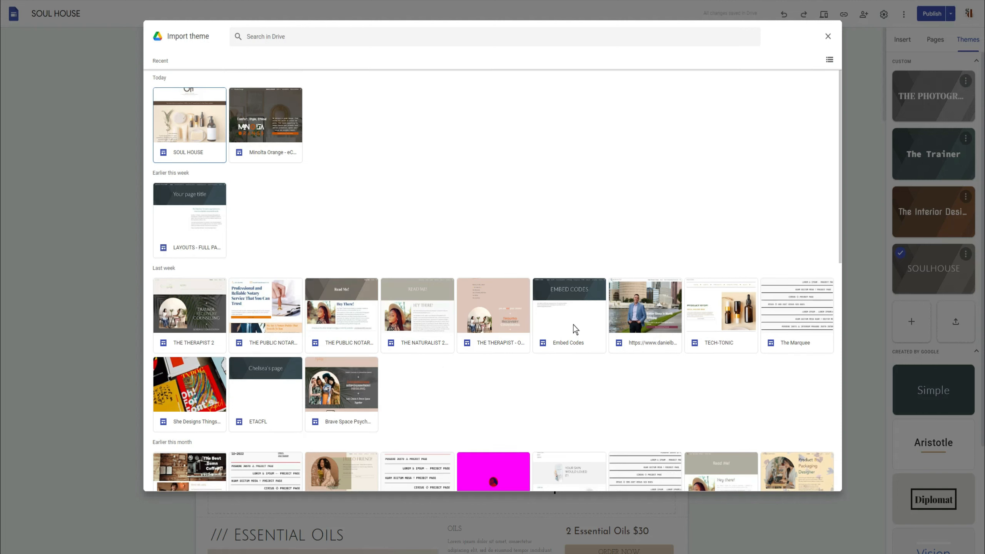
pyautogui.scroll(-6, 573, 326)
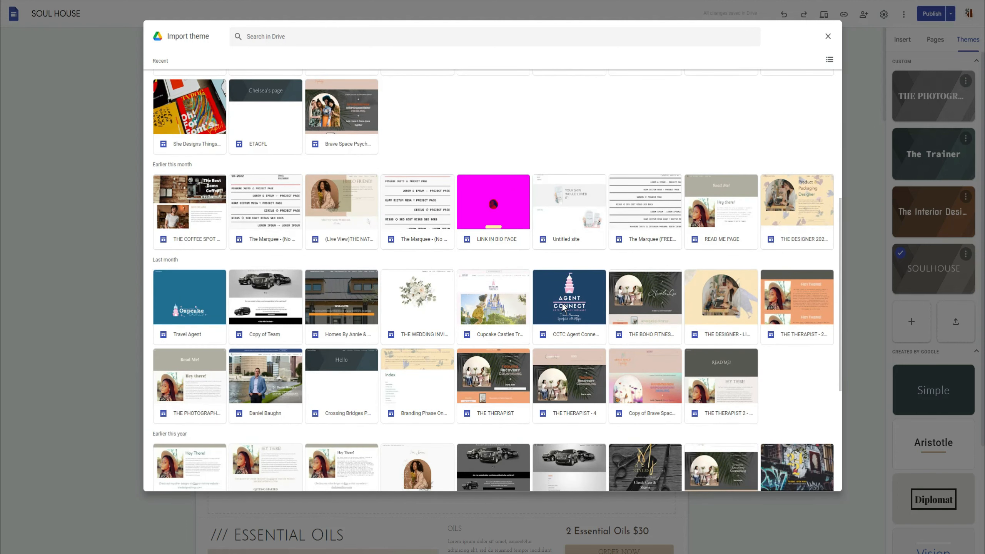
pyautogui.scroll(-5, 564, 310)
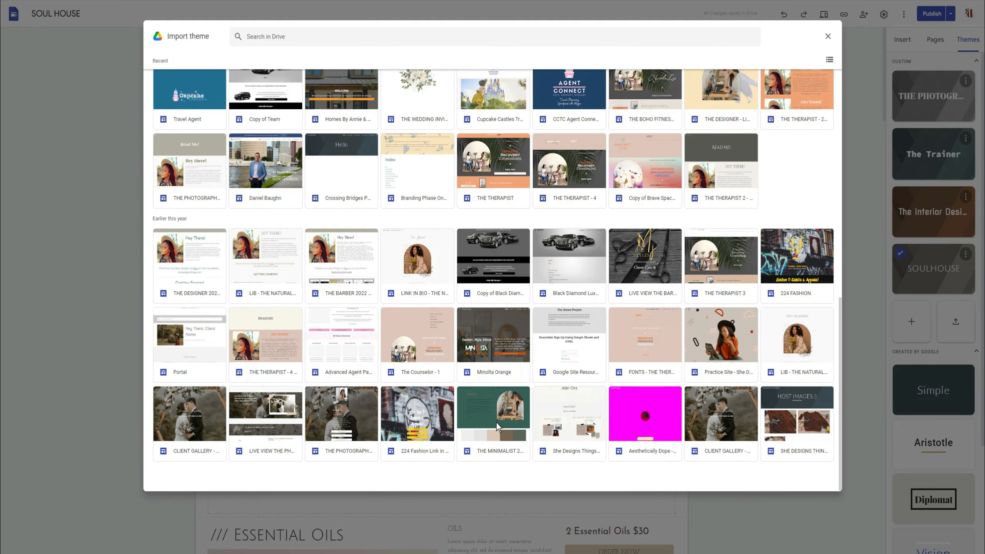
pyautogui.click(412, 415)
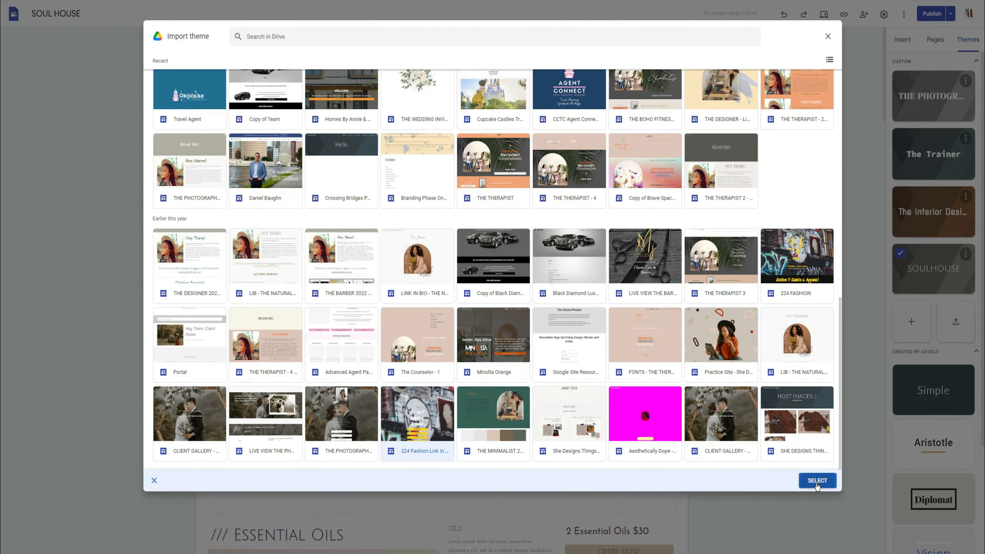
pyautogui.click(816, 482)
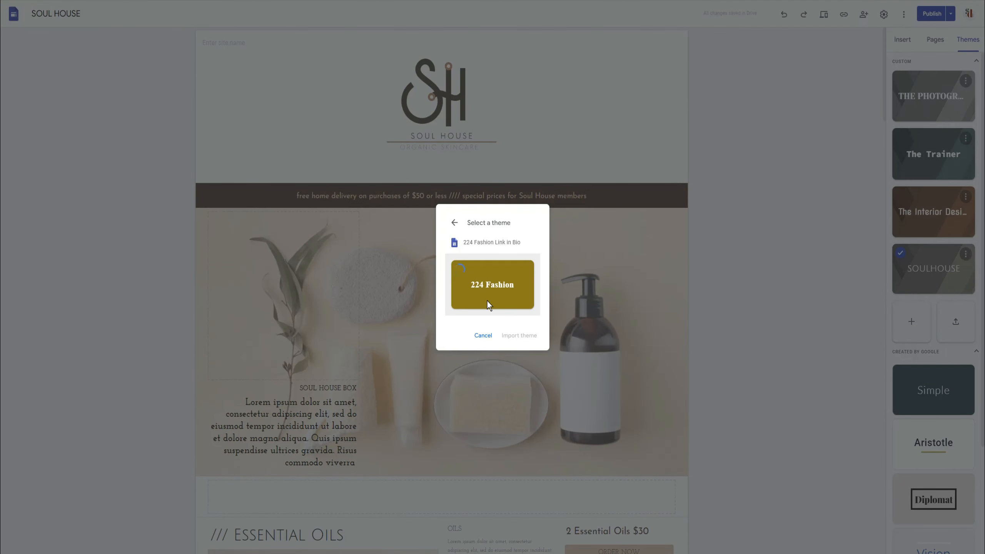
pyautogui.click(496, 274)
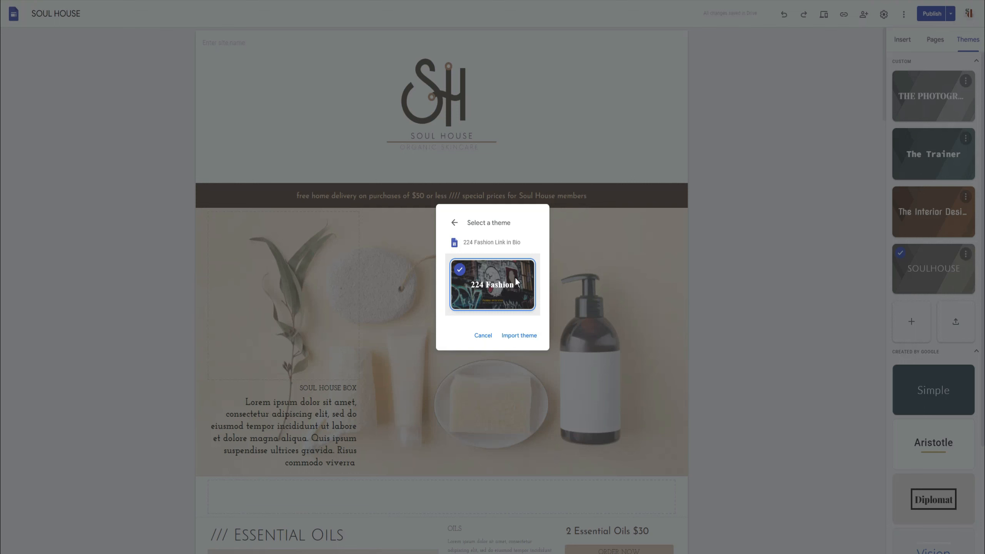
pyautogui.click(525, 335)
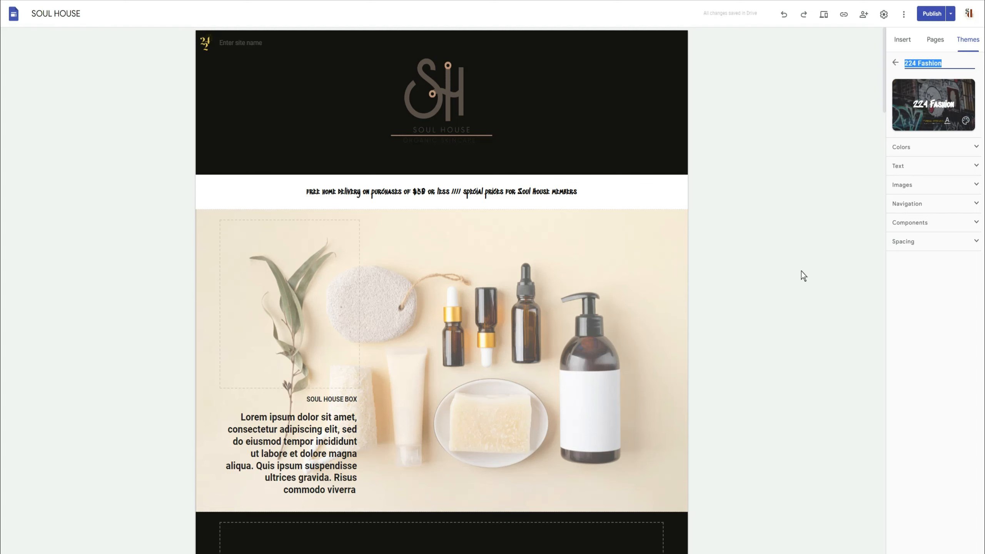
pyautogui.click(895, 64)
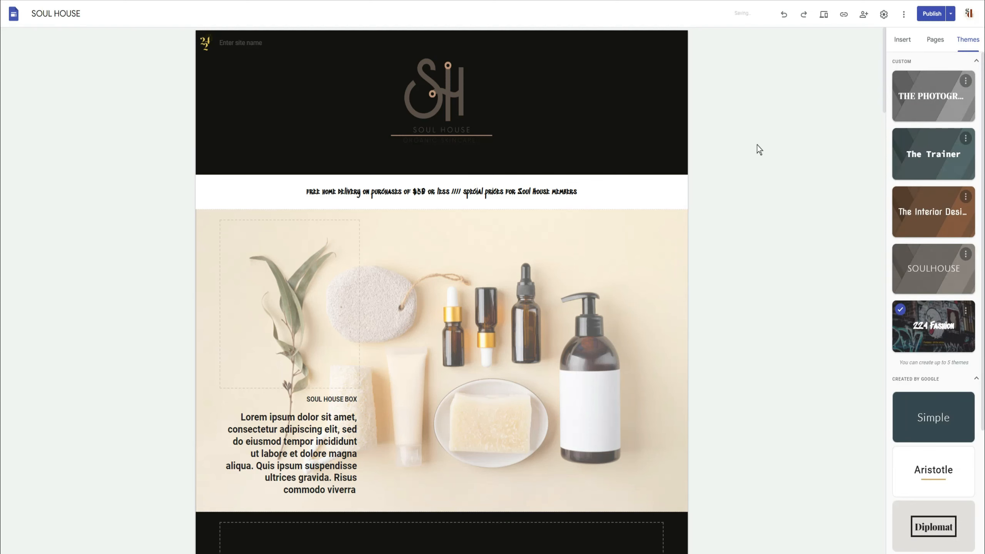
# Review how the 224 Fashion theme affects the whole page, and check the note on the custom theme limit
pyautogui.scroll(-5, 757, 144)
pyautogui.scroll(-8, 751, 141)
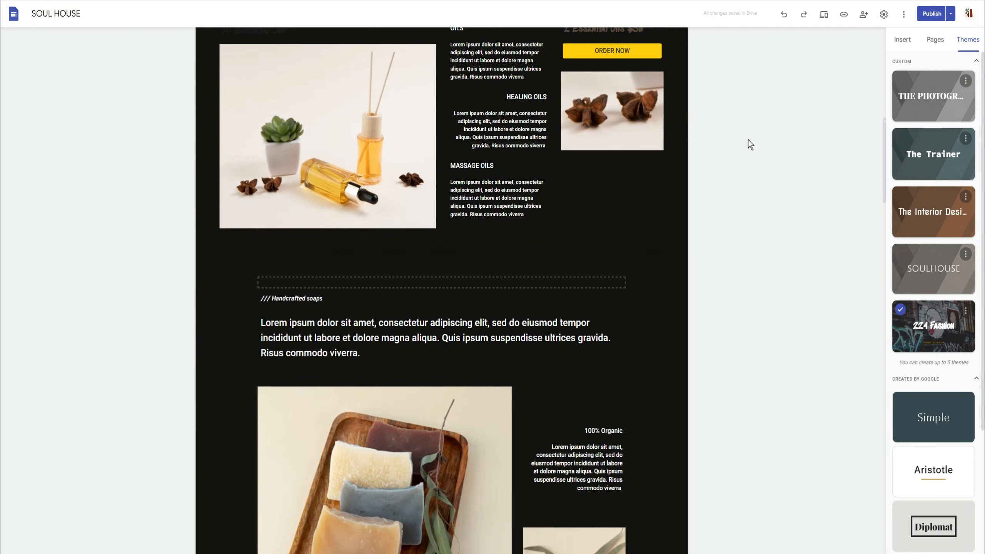
pyautogui.scroll(-5, 745, 139)
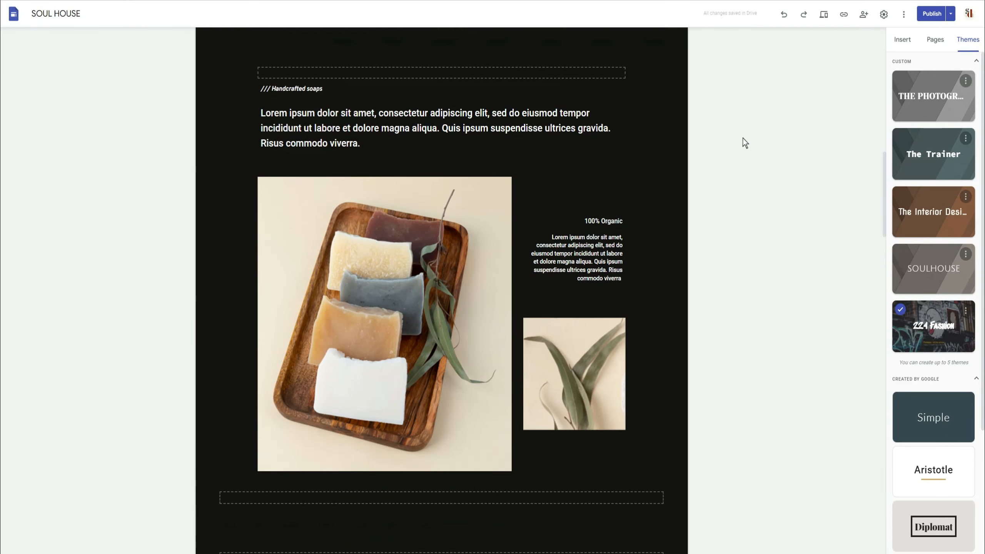
pyautogui.scroll(-5, 738, 139)
pyautogui.scroll(-15, 670, 171)
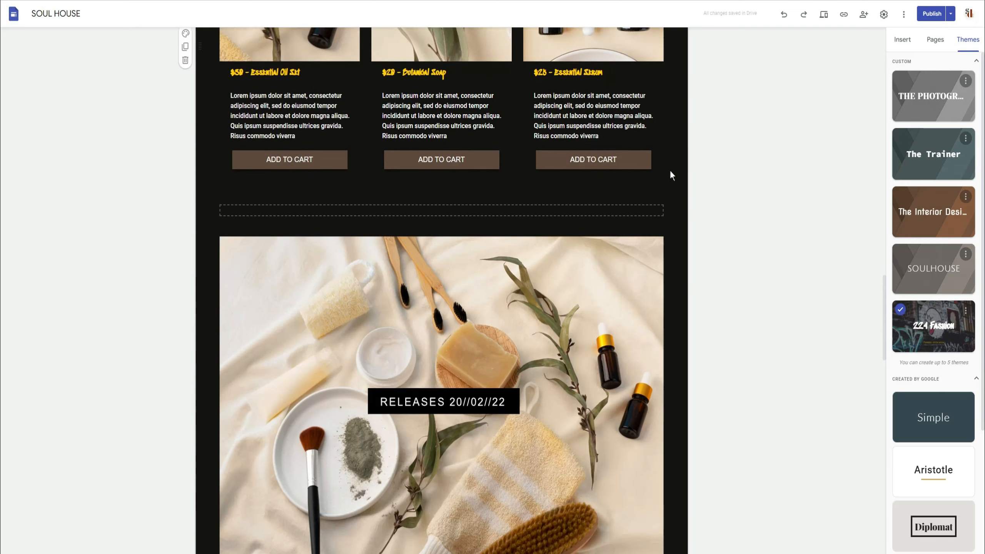
pyautogui.scroll(-12, 673, 173)
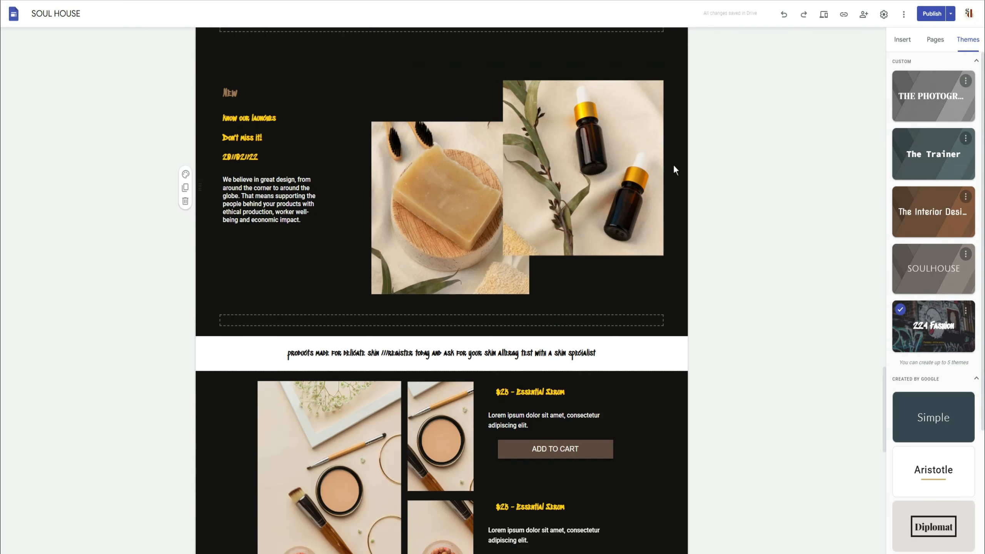
pyautogui.scroll(-16, 673, 170)
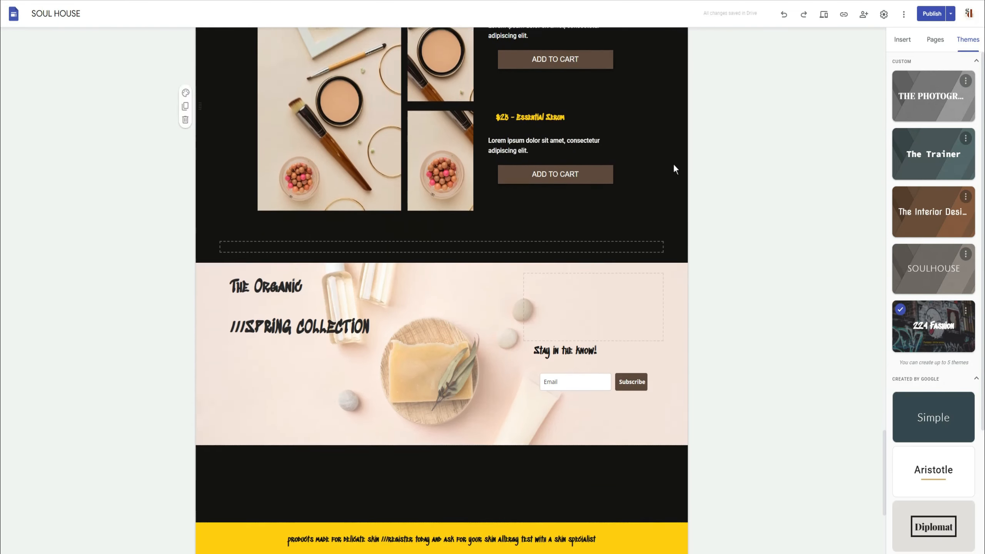
pyautogui.scroll(20, 672, 166)
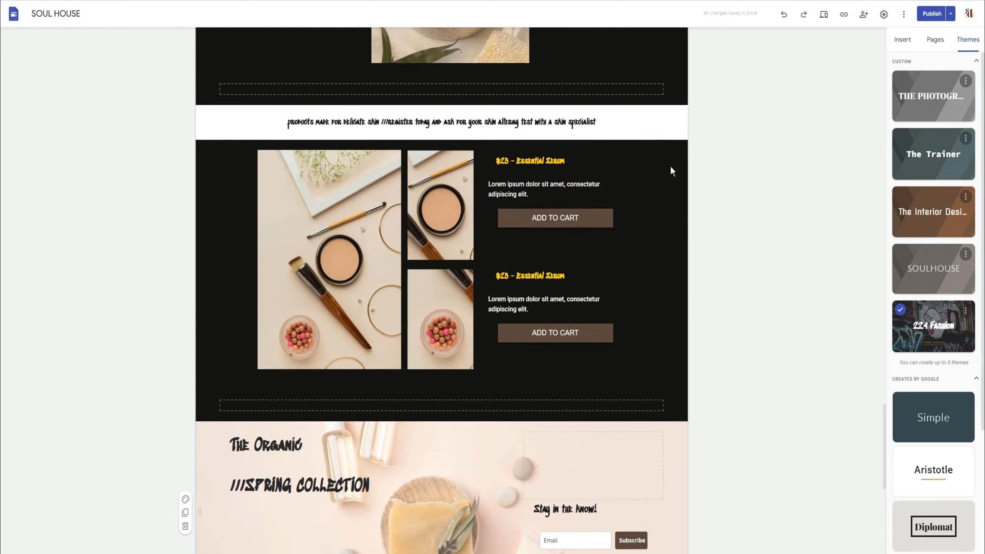
pyautogui.scroll(15, 672, 170)
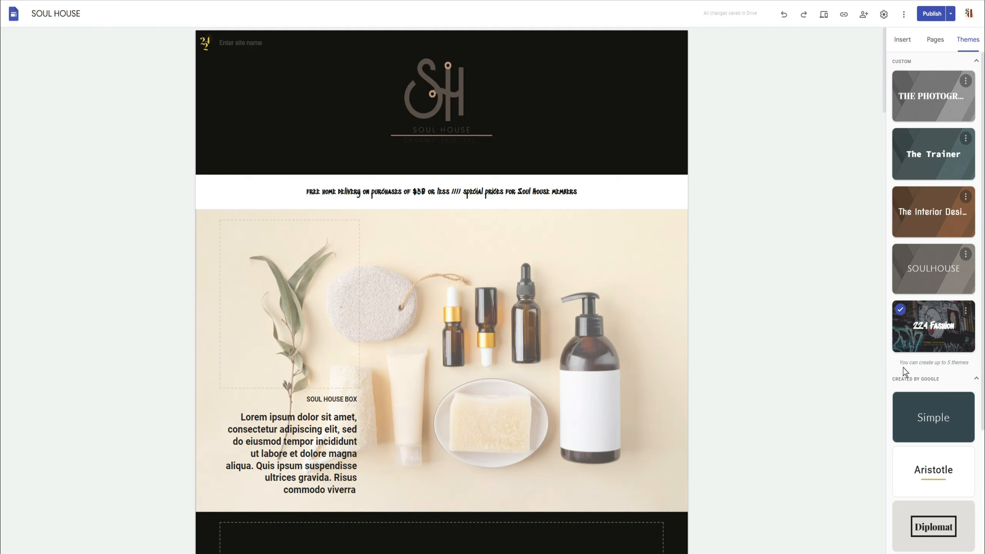
pyautogui.moveTo(899, 362); pyautogui.dragTo(967, 362)
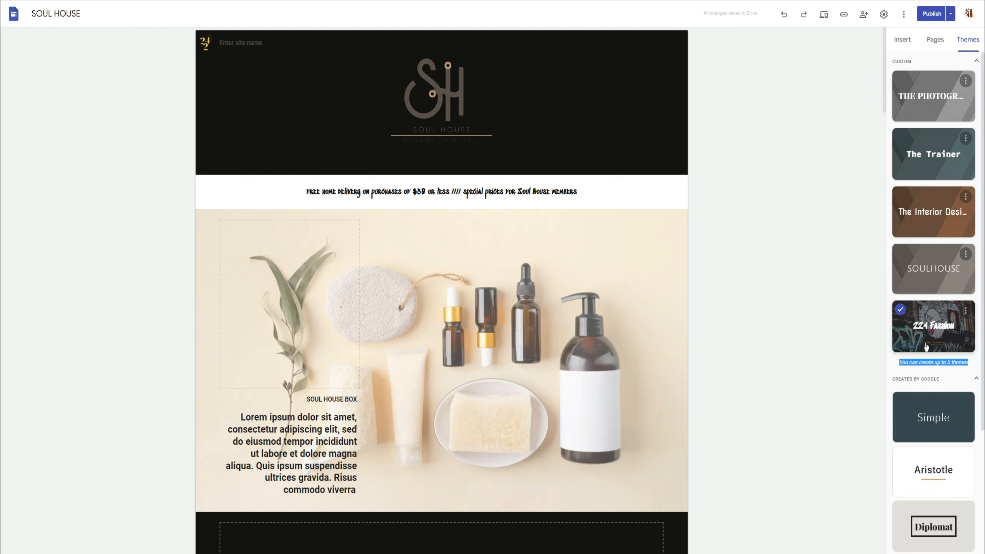
# Compare the custom theme starting with THE PHOTOGR against SOULHOUSE on the page, leaving SOULHOUSE applied
pyautogui.click(921, 104)
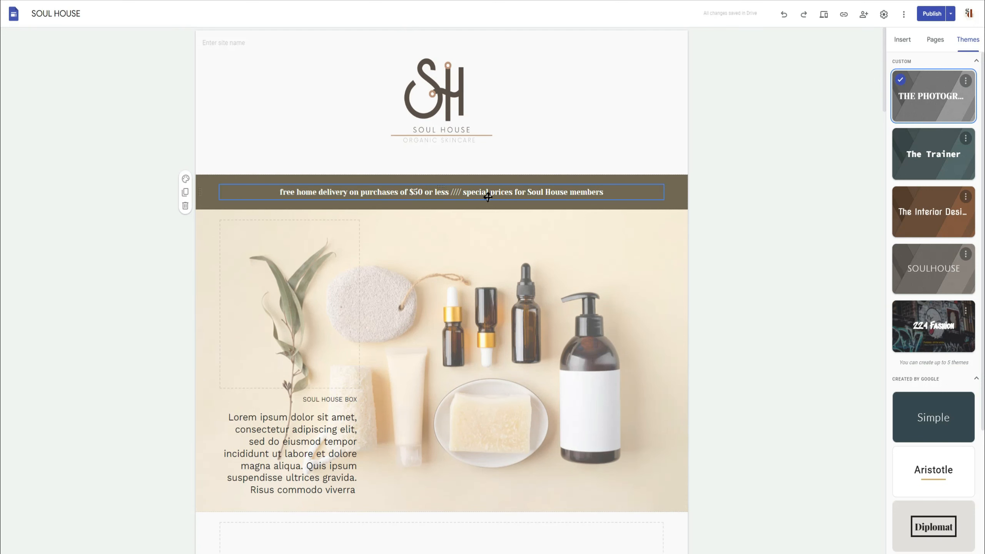
pyautogui.click(931, 277)
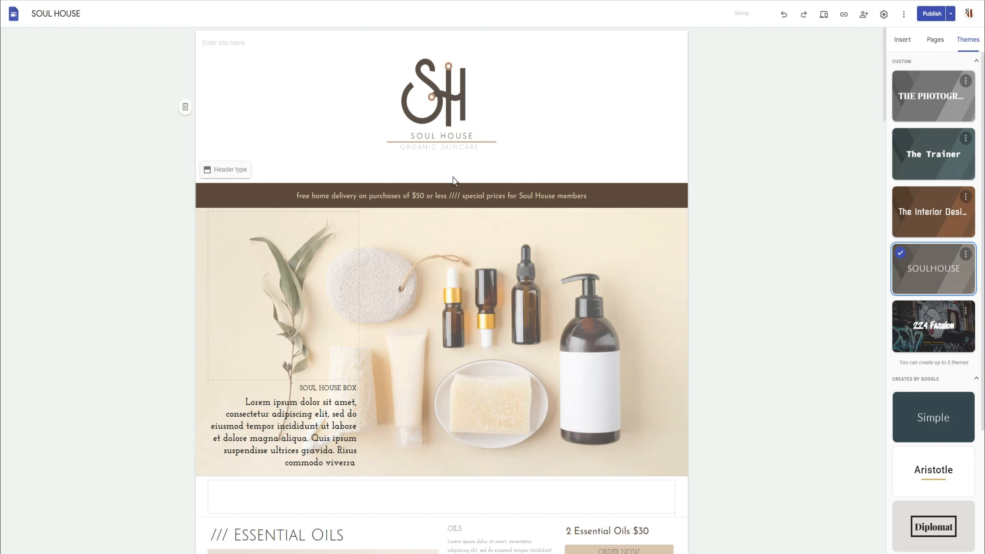
pyautogui.click(929, 96)
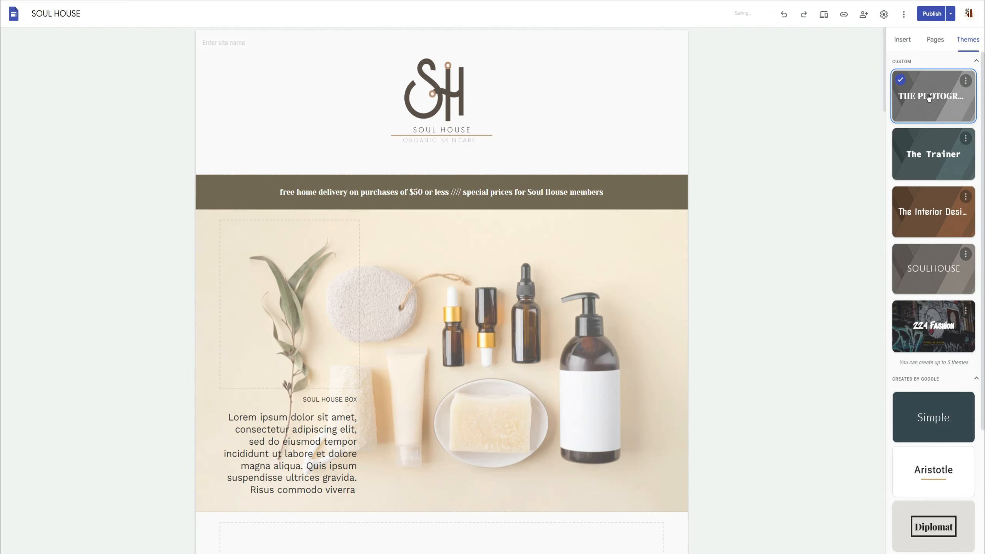
pyautogui.click(944, 274)
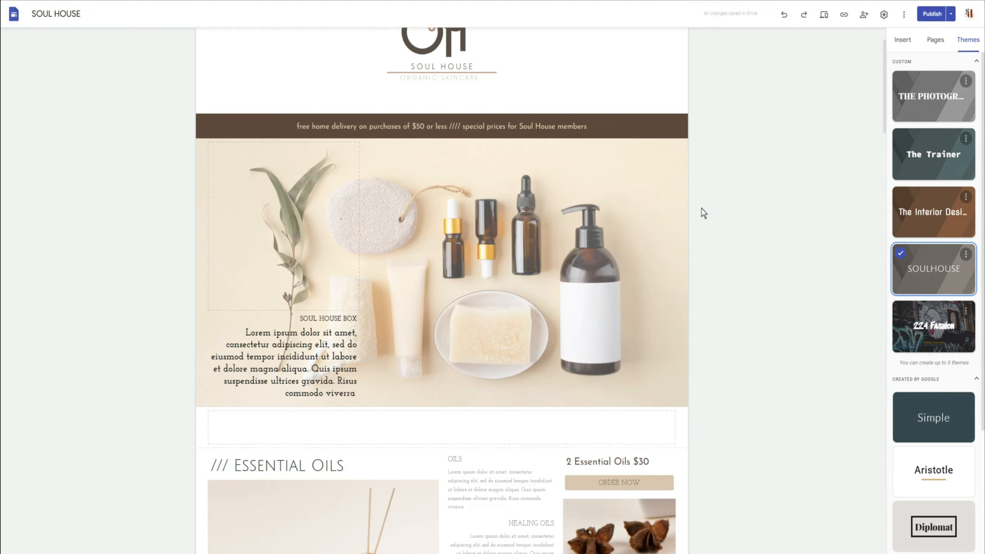
# Examine the product cards in the boutique line section and select the Essential Oil Set block
pyautogui.scroll(-10, 707, 202)
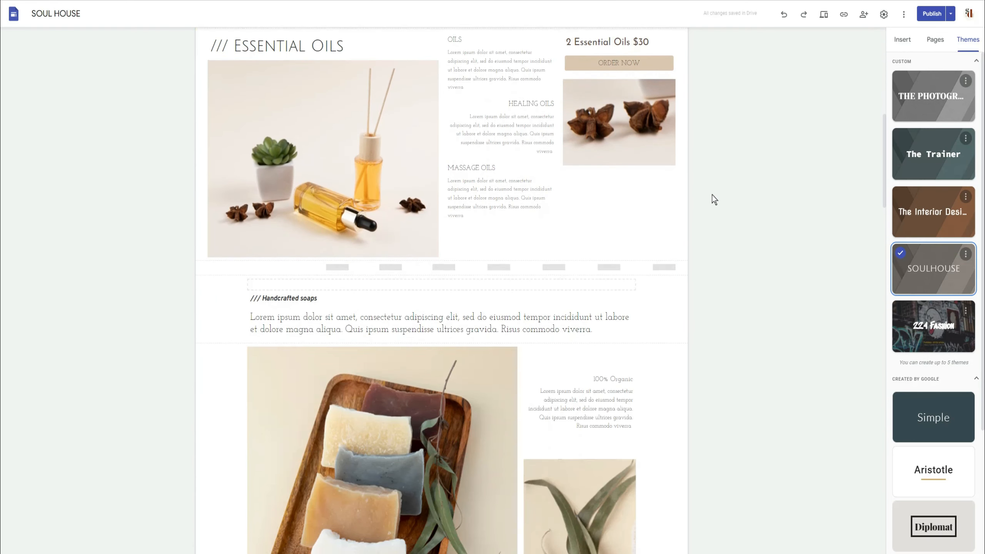
pyautogui.scroll(-20, 711, 194)
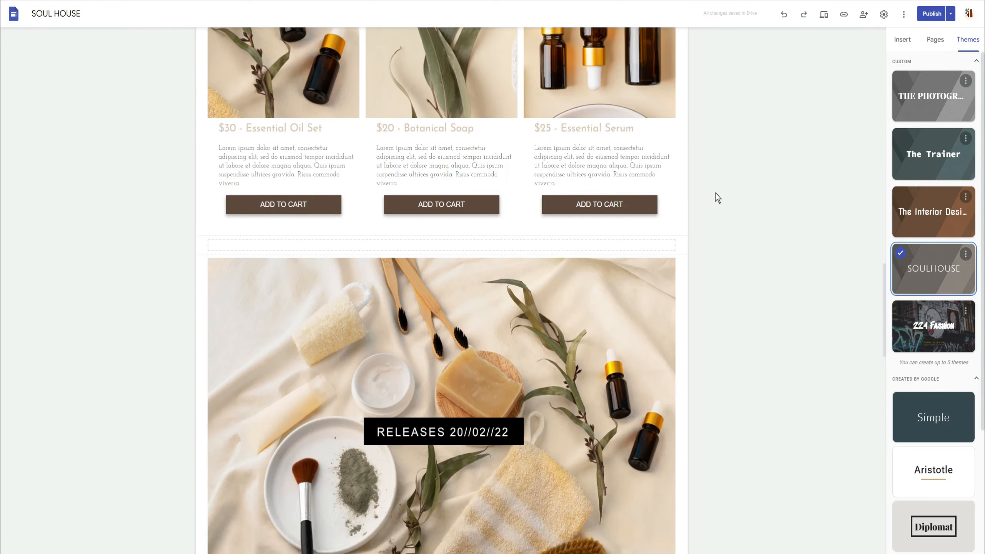
pyautogui.scroll(2, 715, 192)
pyautogui.scroll(2, 715, 192)
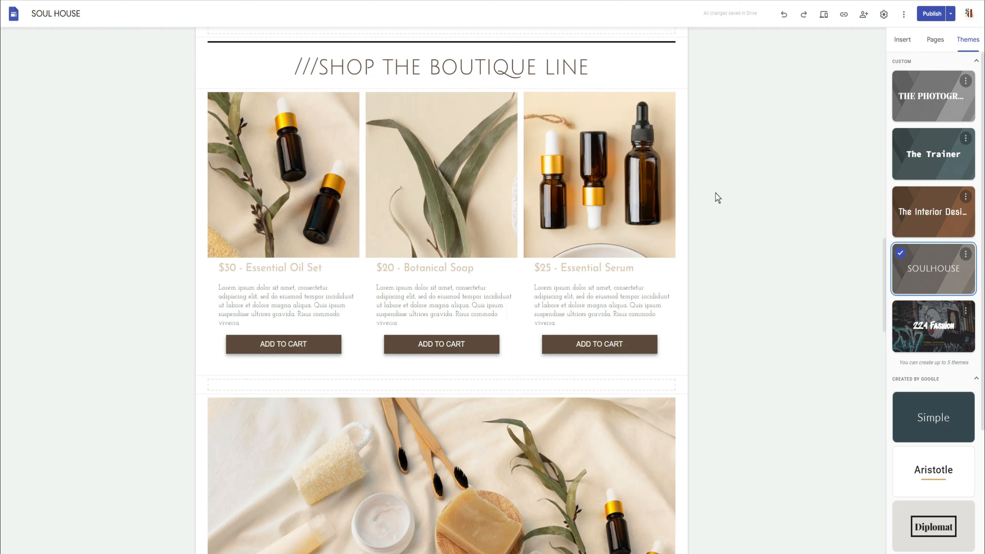
pyautogui.scroll(-2, 688, 204)
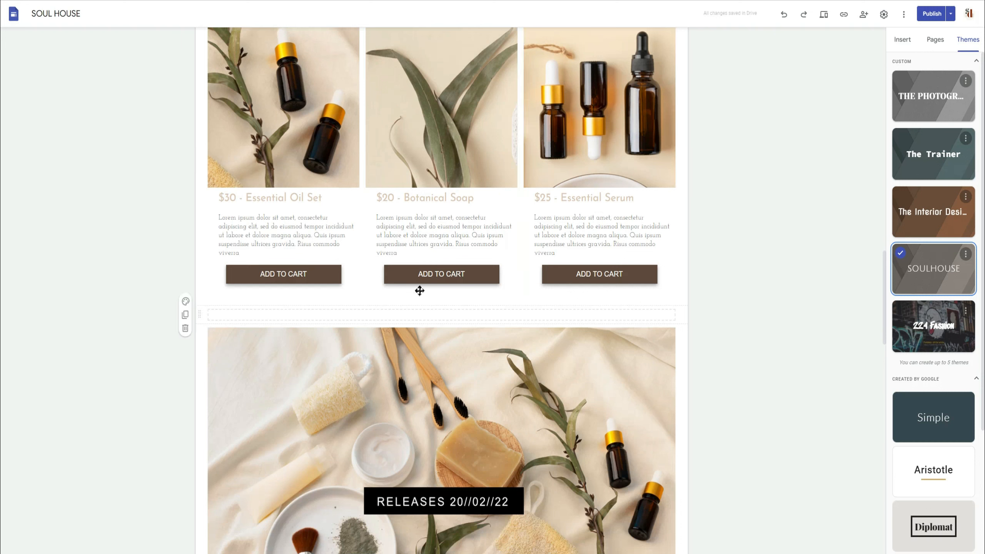
pyautogui.click(293, 274)
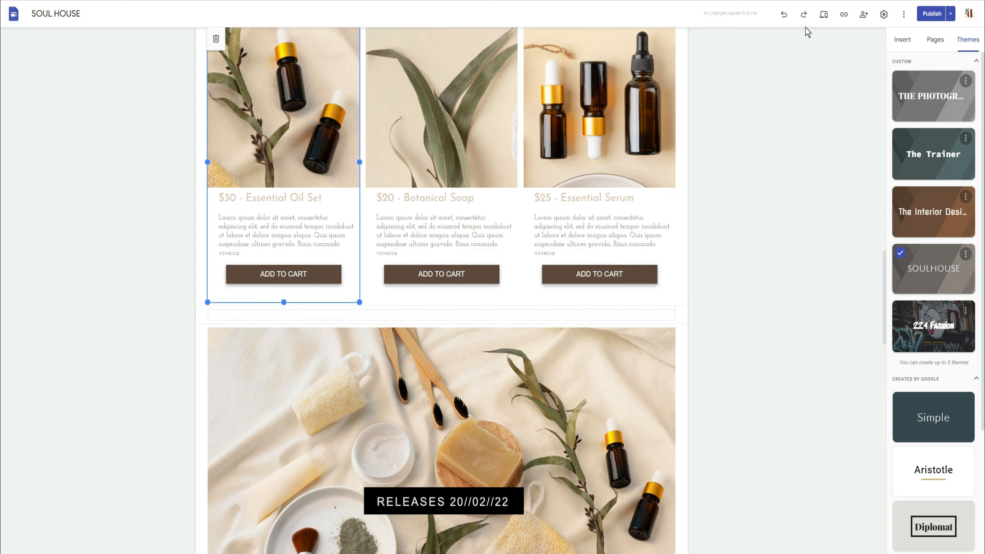
# Test the Essential Serum's Add to Cart button in the site preview and return from the PayPal cart to shopping
pyautogui.click(824, 15)
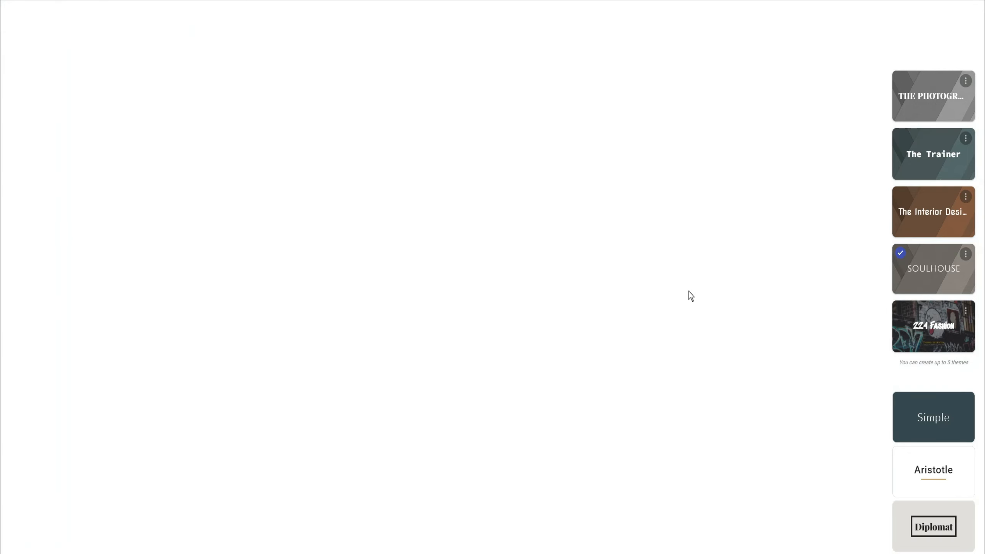
pyautogui.scroll(-20, 650, 283)
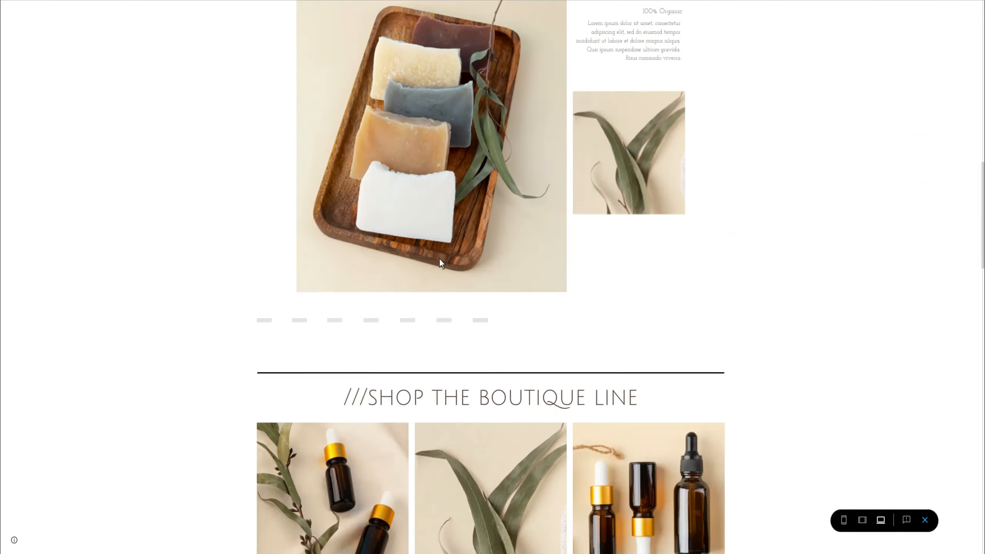
pyautogui.scroll(-3, 435, 238)
pyautogui.scroll(2, 434, 236)
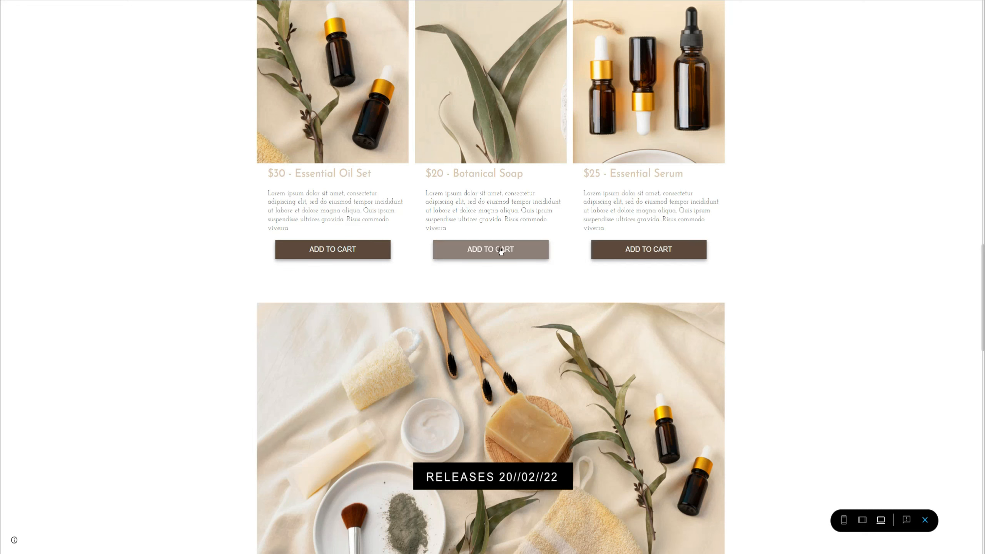
pyautogui.click(637, 251)
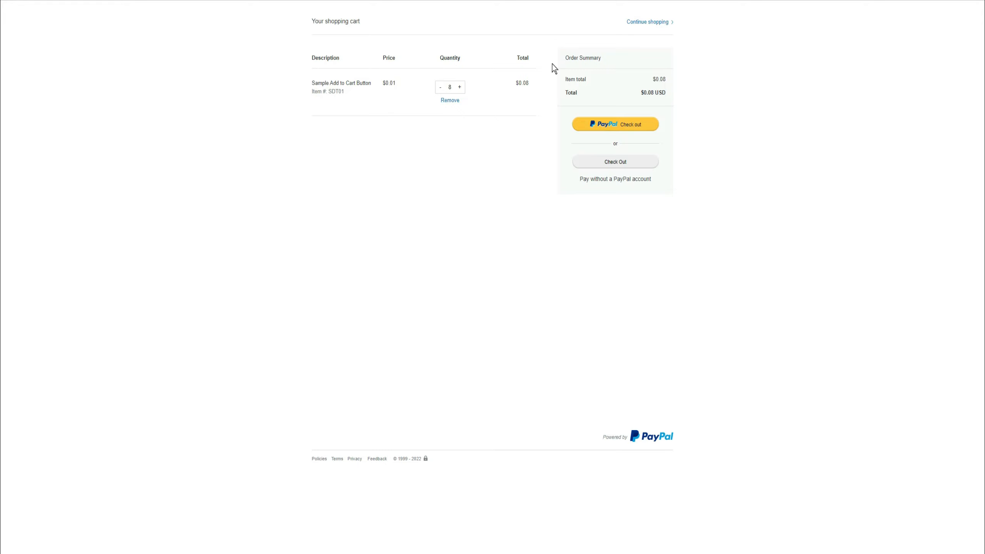
pyautogui.click(639, 25)
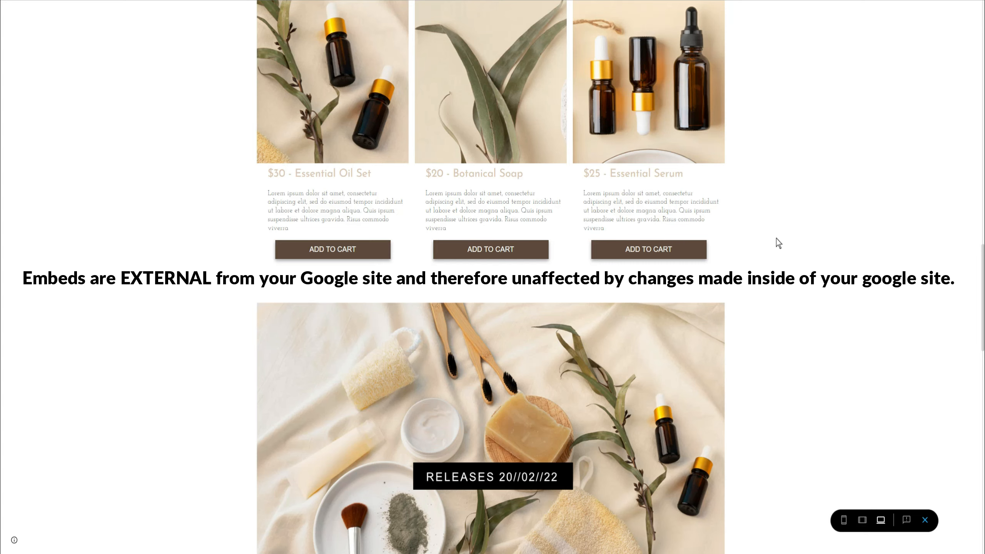
# Review the previewed SOUL HOUSE page from the boutique line down to the footer and back up to the Essential Oils section
pyautogui.scroll(4, 898, 368)
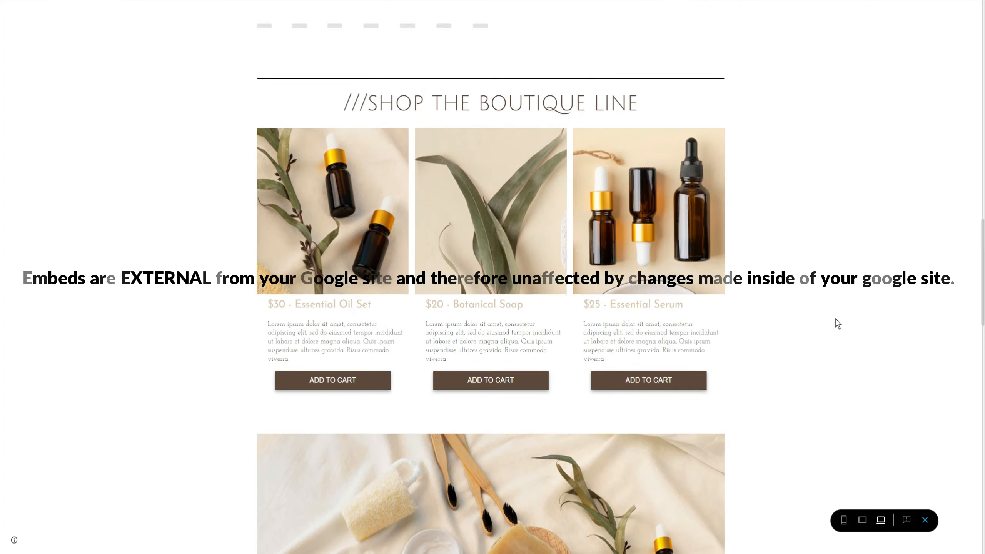
pyautogui.scroll(-20, 834, 316)
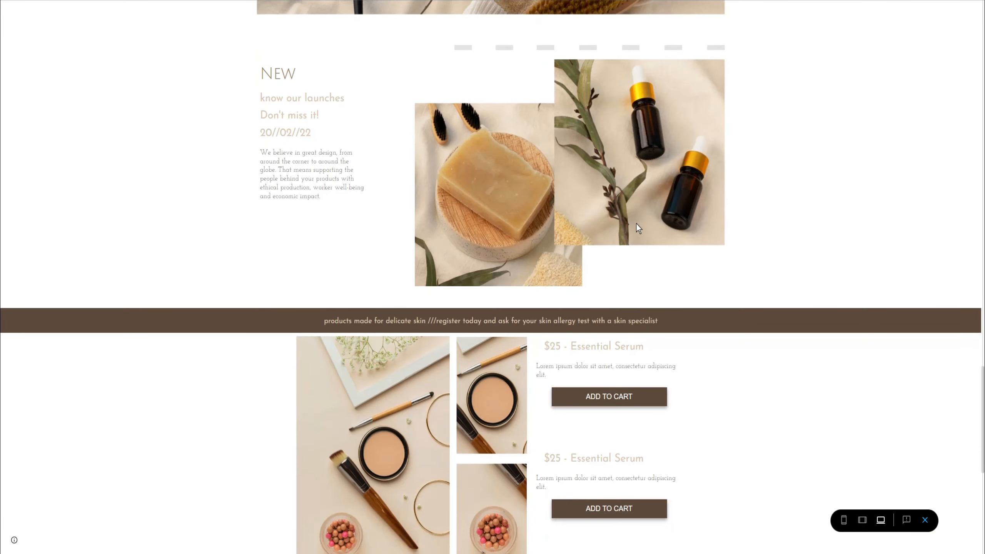
pyautogui.scroll(-10, 636, 224)
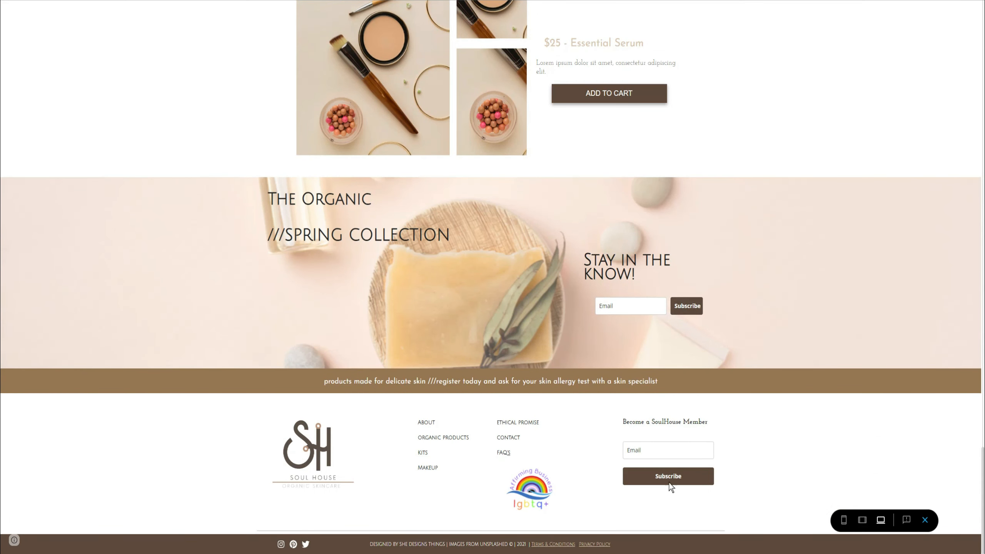
pyautogui.scroll(9, 322, 337)
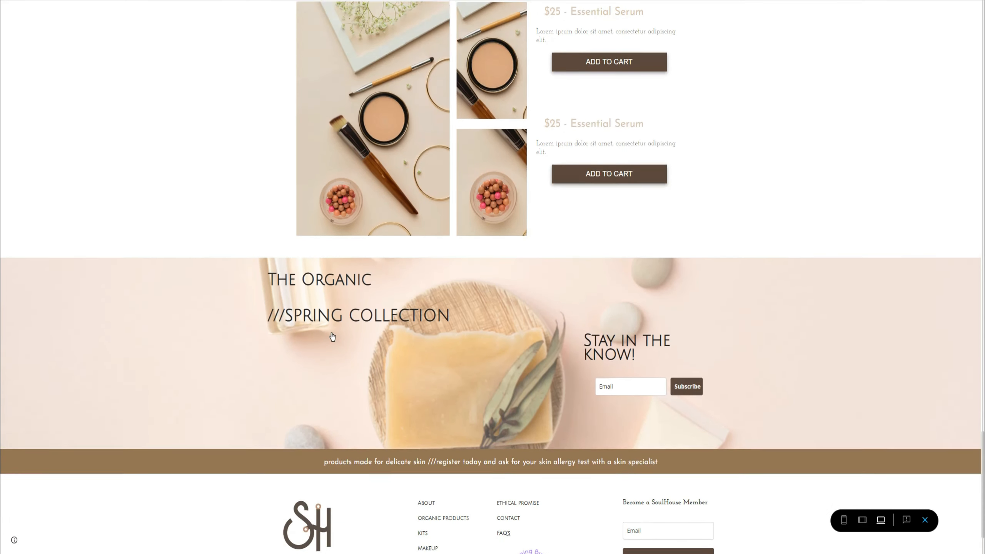
pyautogui.scroll(20, 349, 351)
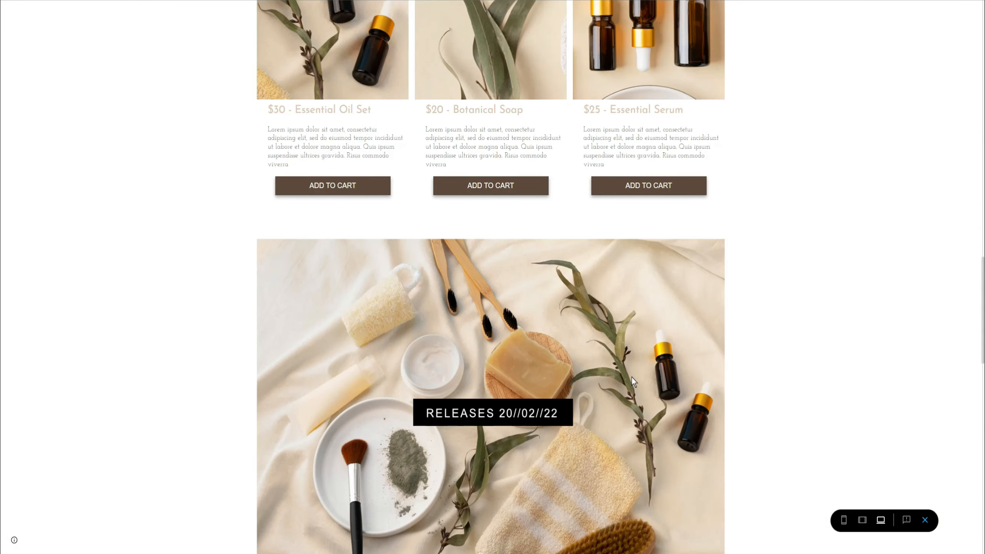
pyautogui.scroll(20, 683, 395)
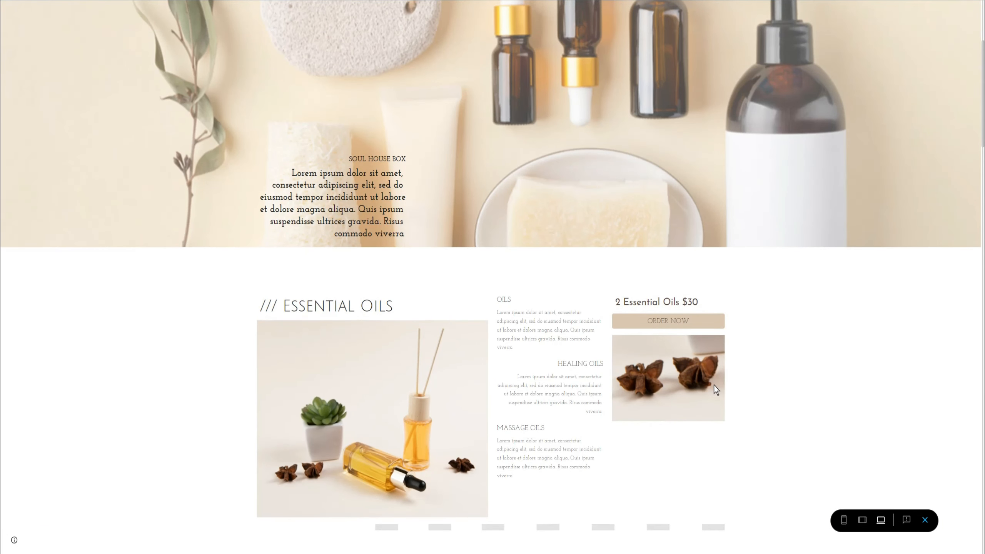
pyautogui.scroll(5, 818, 427)
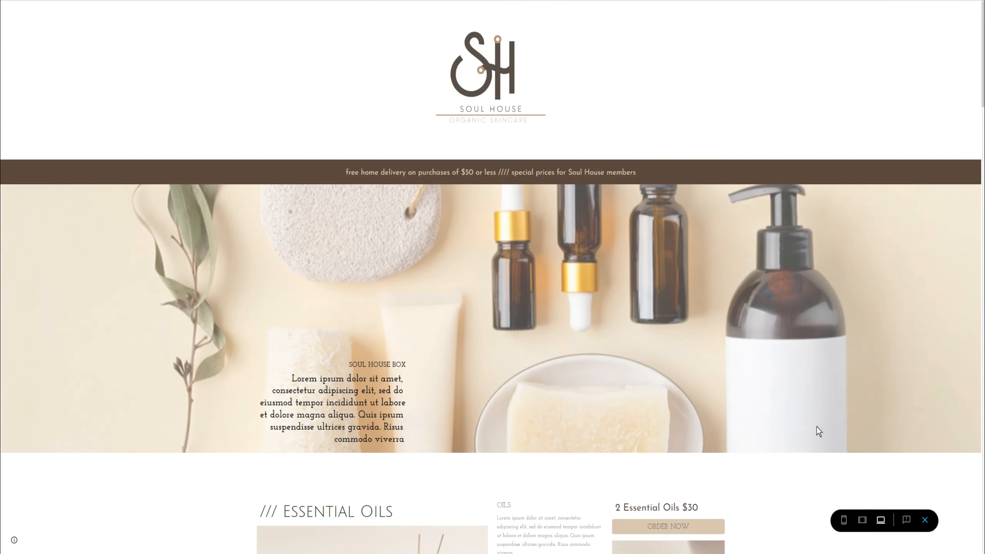
pyautogui.scroll(-5, 725, 400)
pyautogui.scroll(2, 721, 397)
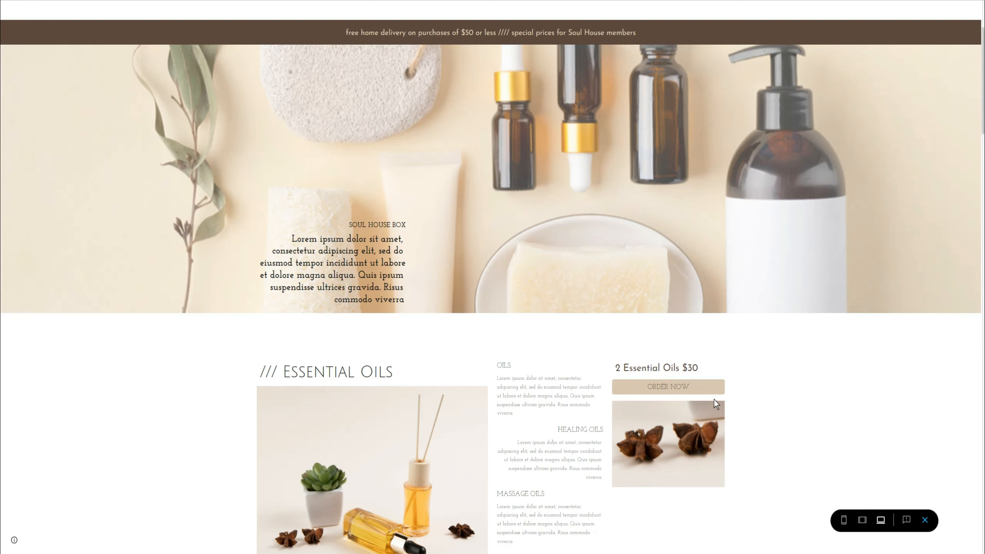
pyautogui.scroll(-5, 781, 390)
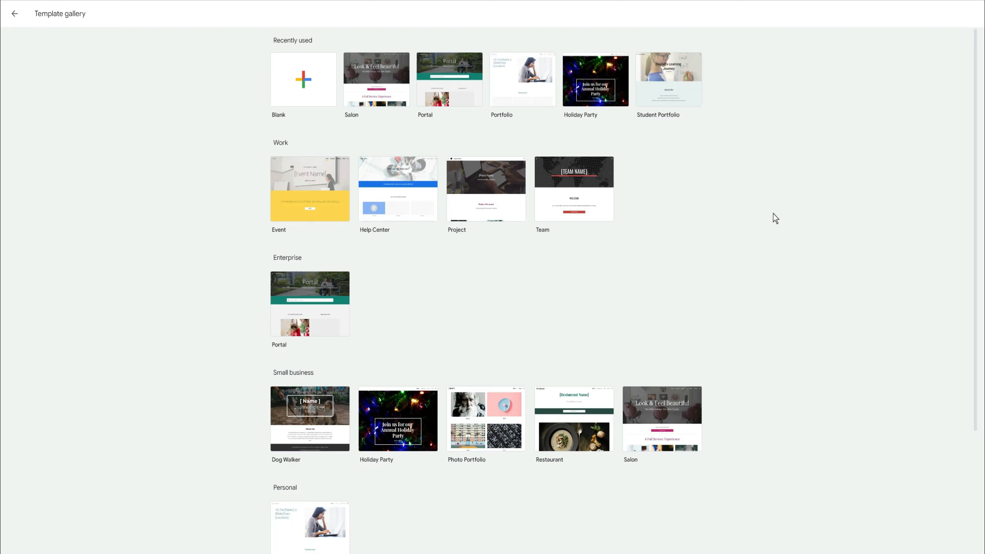
# Look through the template gallery and create a new site from the Restaurant template
pyautogui.scroll(-4, 770, 212)
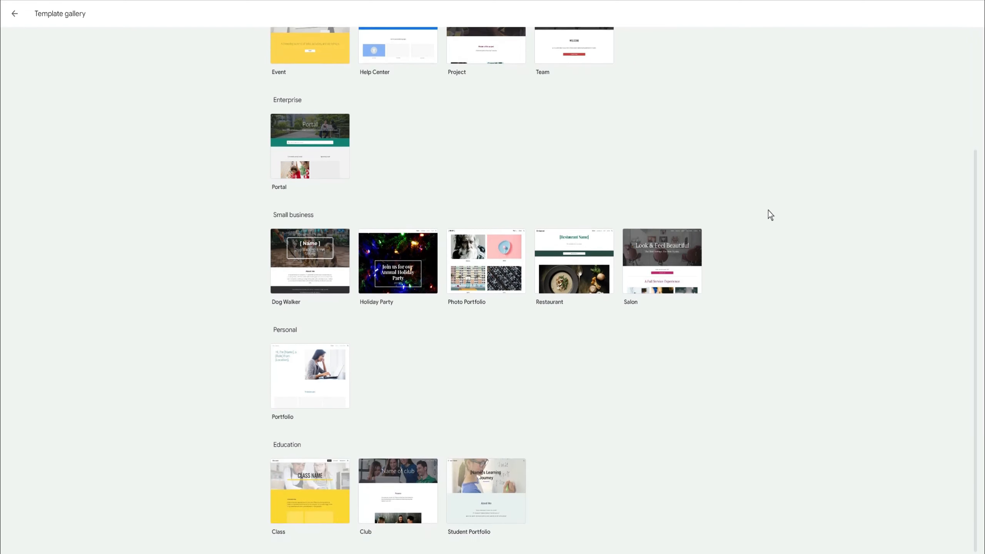
pyautogui.scroll(2, 768, 214)
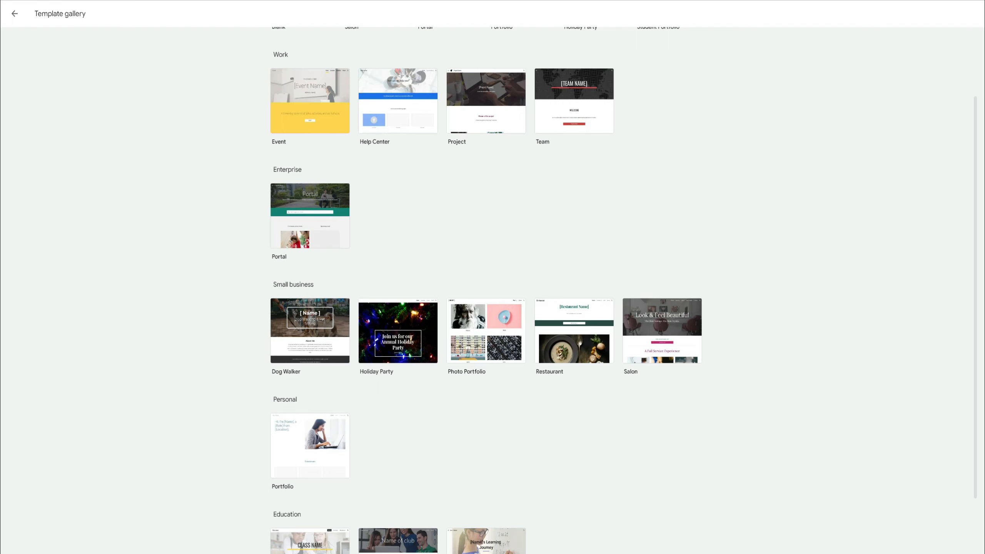
pyautogui.scroll(3, 923, 94)
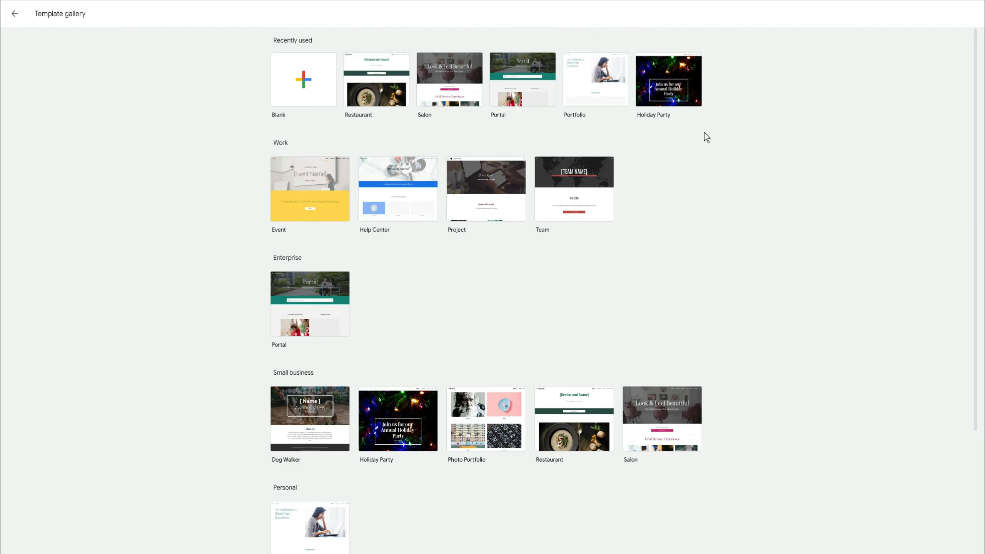
pyautogui.click(369, 85)
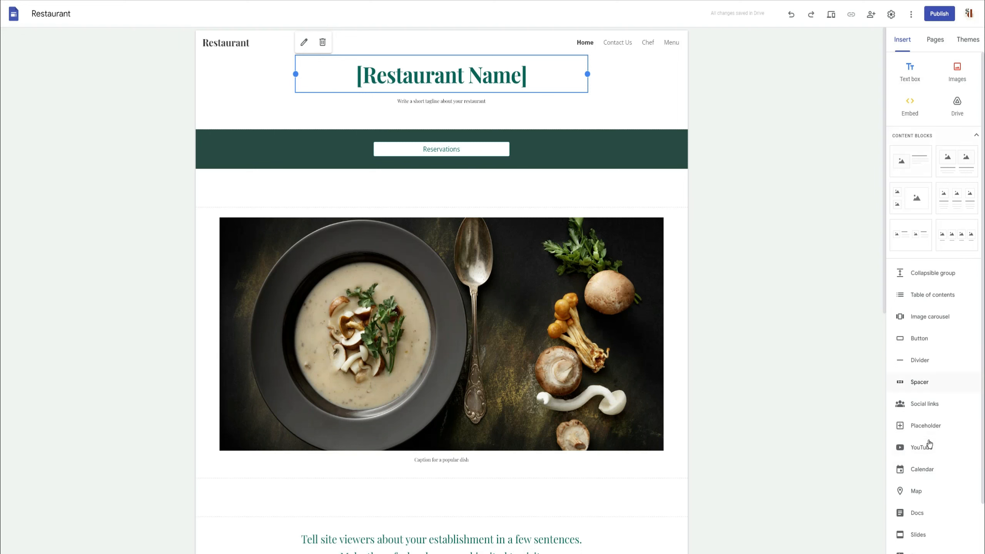
# Examine the Restaurant home page and the available insert elements, and clear the selection of the restaurant name heading
pyautogui.scroll(-2, 750, 283)
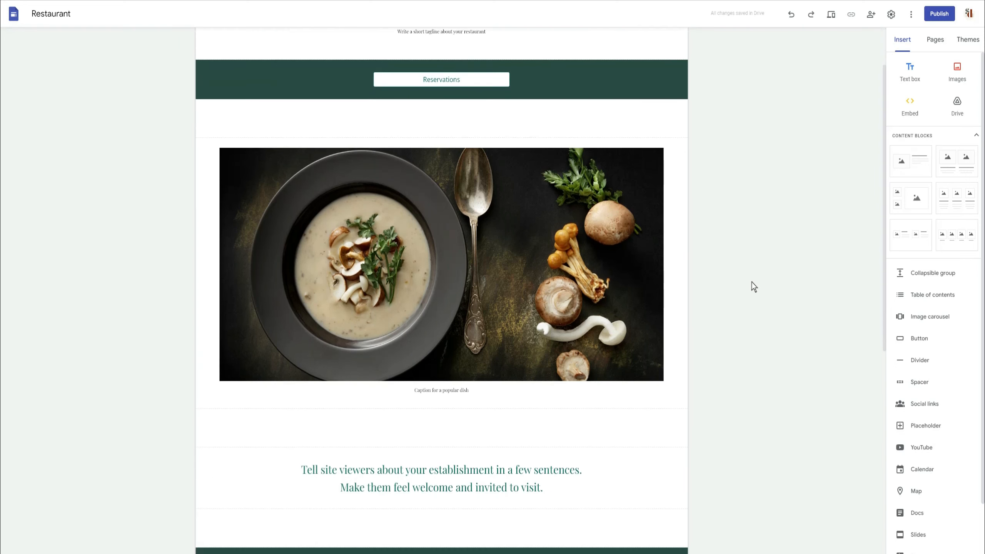
pyautogui.scroll(1, 752, 277)
pyautogui.scroll(1, 752, 274)
pyautogui.scroll(-1, 754, 266)
pyautogui.scroll(1, 754, 263)
pyautogui.scroll(-2, 923, 388)
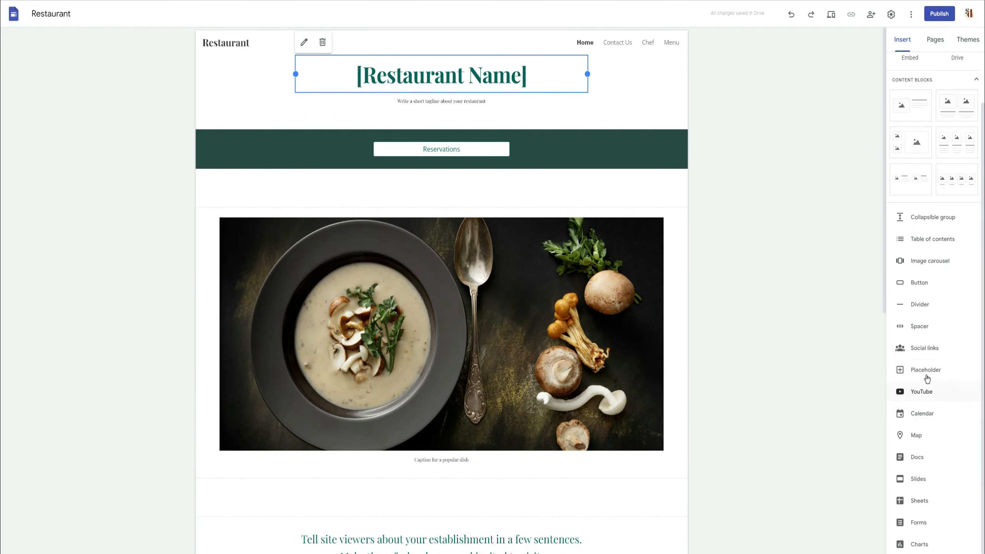
pyautogui.scroll(2, 923, 409)
pyautogui.scroll(-2, 926, 474)
pyautogui.scroll(2, 943, 357)
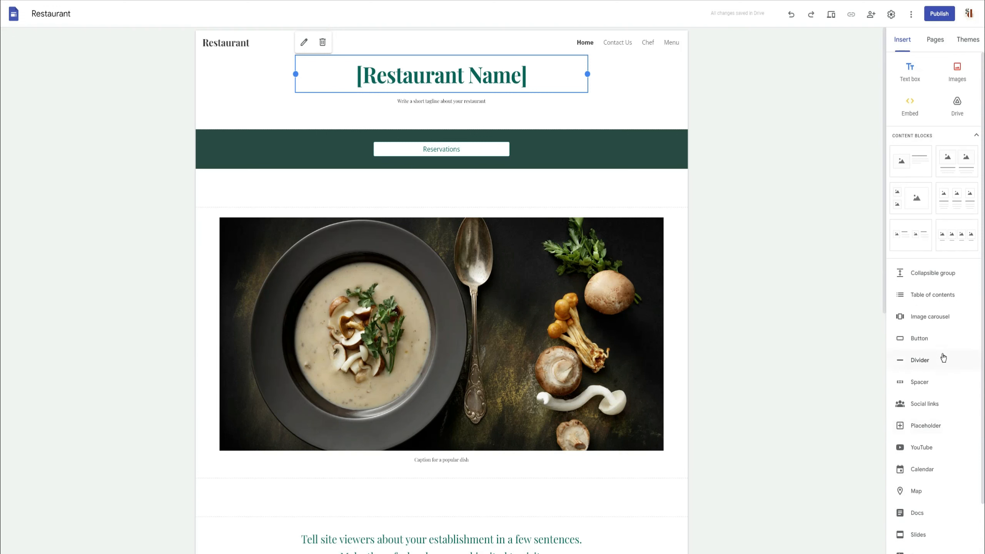
pyautogui.scroll(-2, 920, 251)
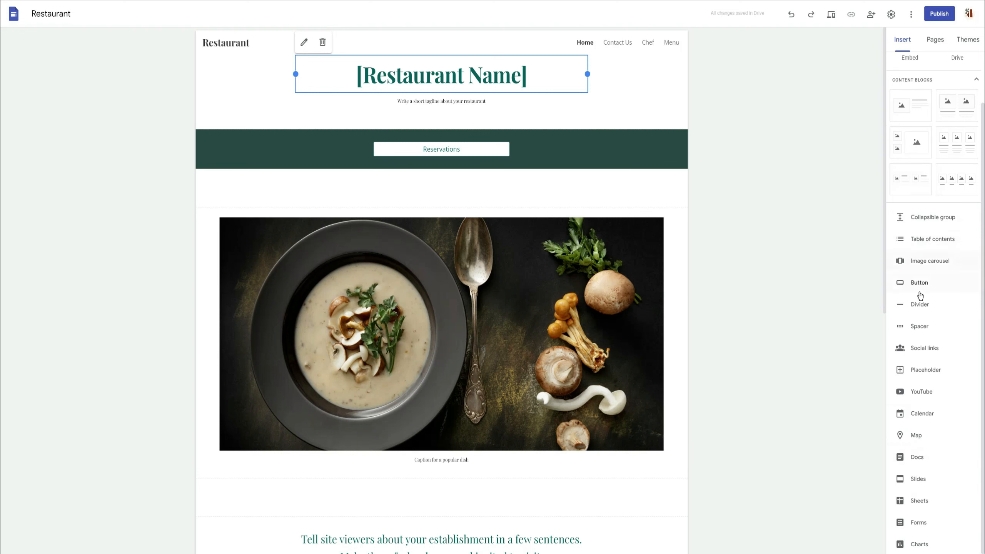
pyautogui.scroll(2, 918, 161)
pyautogui.click(808, 295)
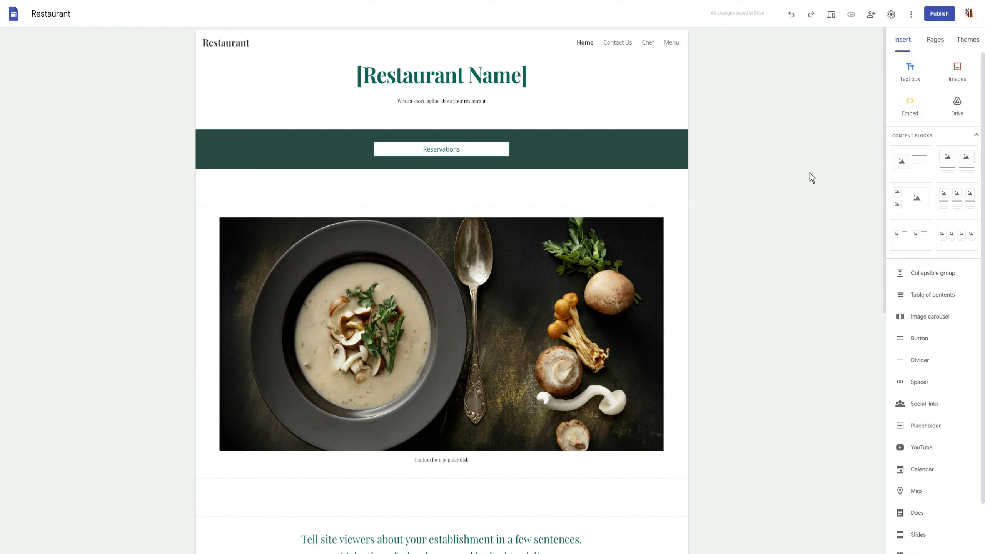
# Insert a text box below the Press coverage section and move it under the Reservations button in the green band
pyautogui.scroll(-10, 478, 263)
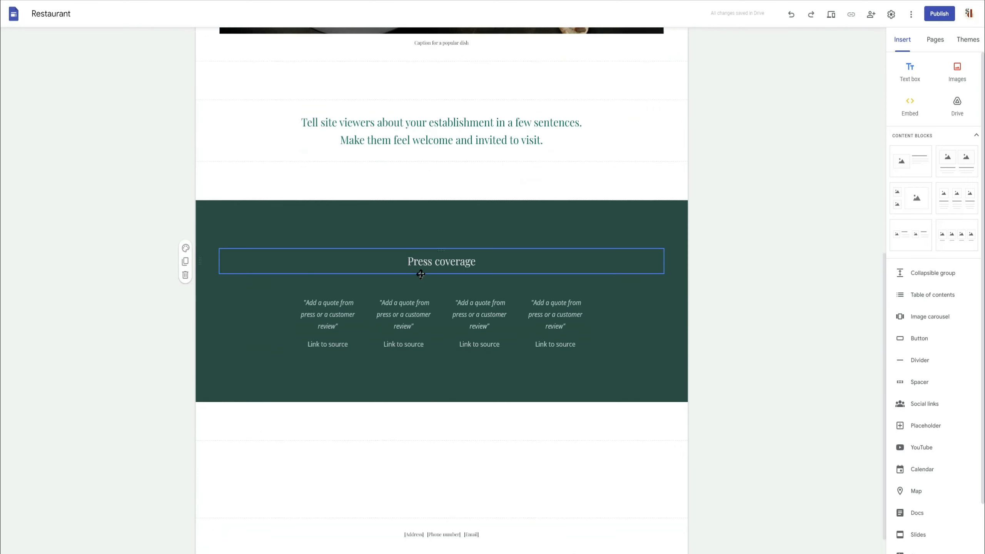
pyautogui.scroll(-1, 420, 274)
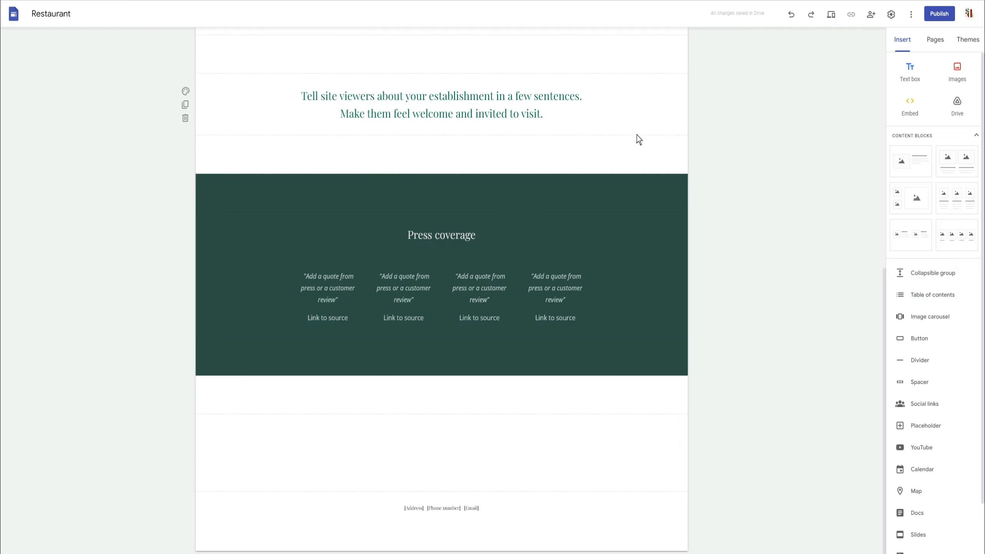
pyautogui.click(911, 72)
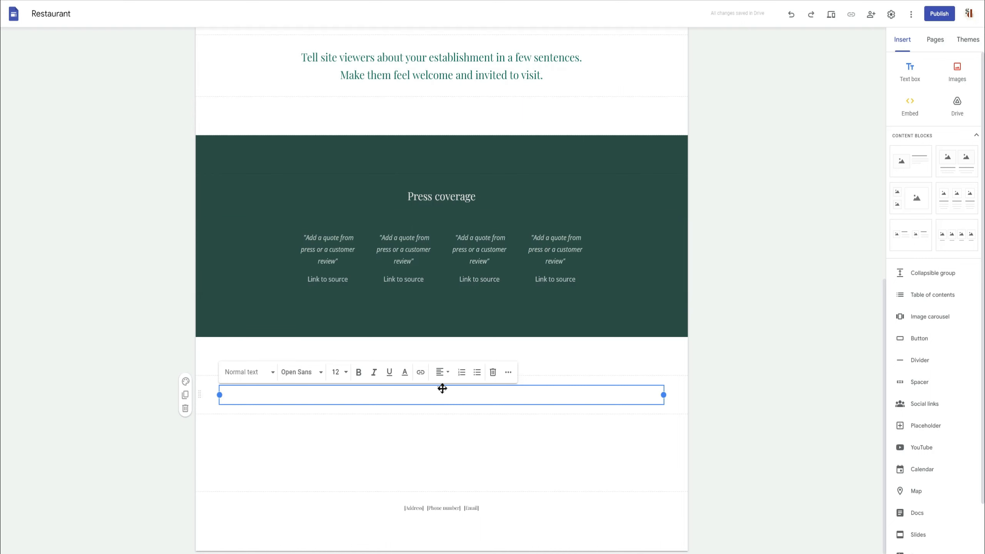
pyautogui.moveTo(442, 388); pyautogui.dragTo(399, 446)
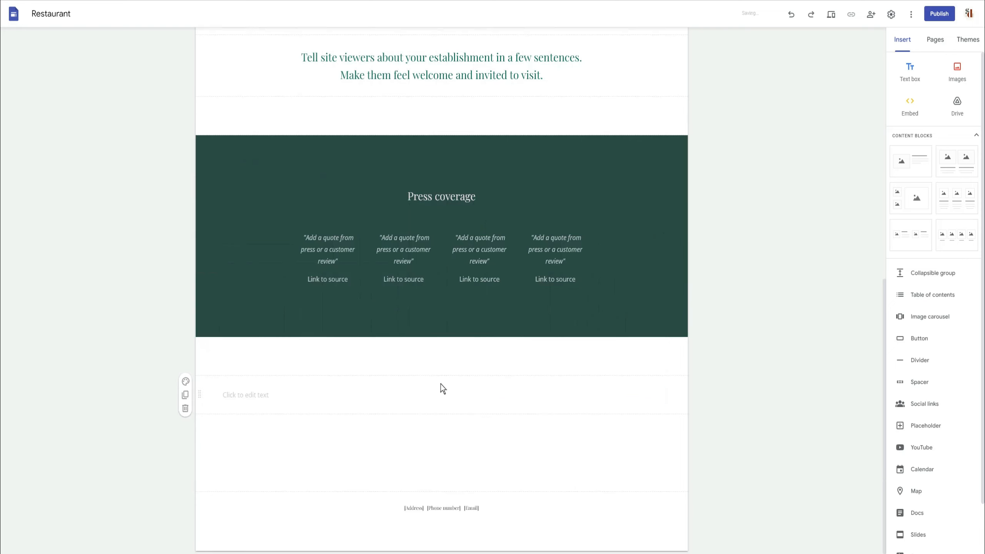
pyautogui.moveTo(442, 386); pyautogui.dragTo(392, 160)
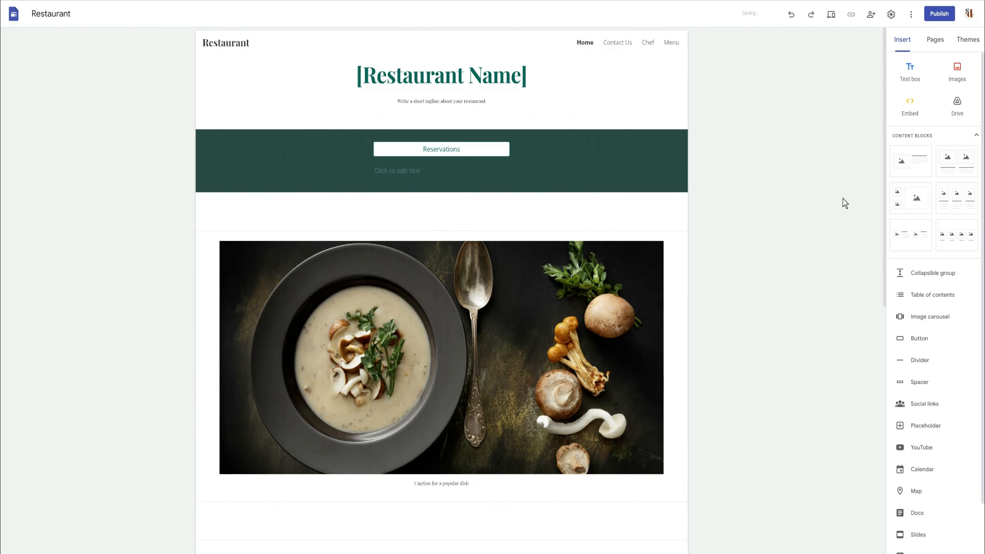
# Enter "hello" in the text box under the Reservations button, and undo the text box changes
pyautogui.click(450, 172)
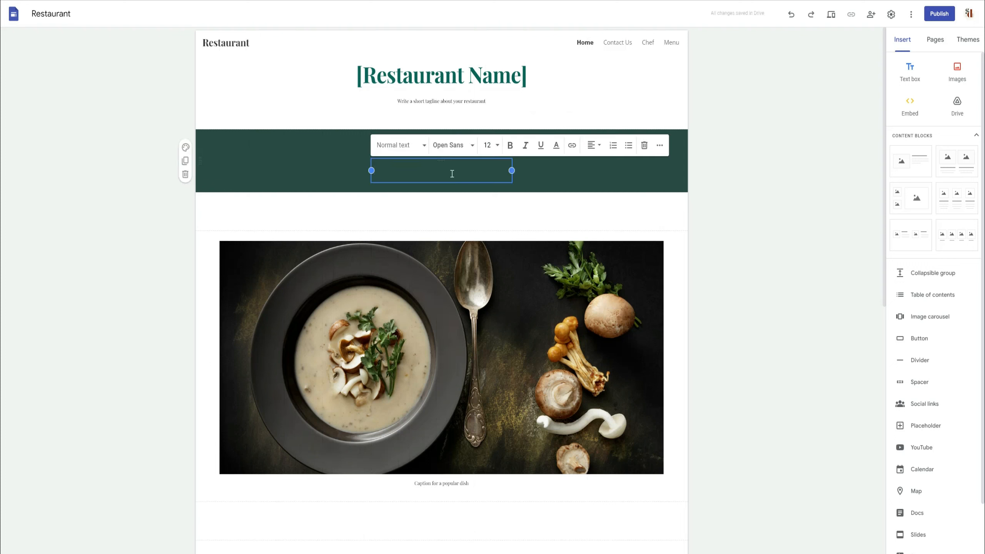
pyautogui.write('hello')
pyautogui.click(785, 192)
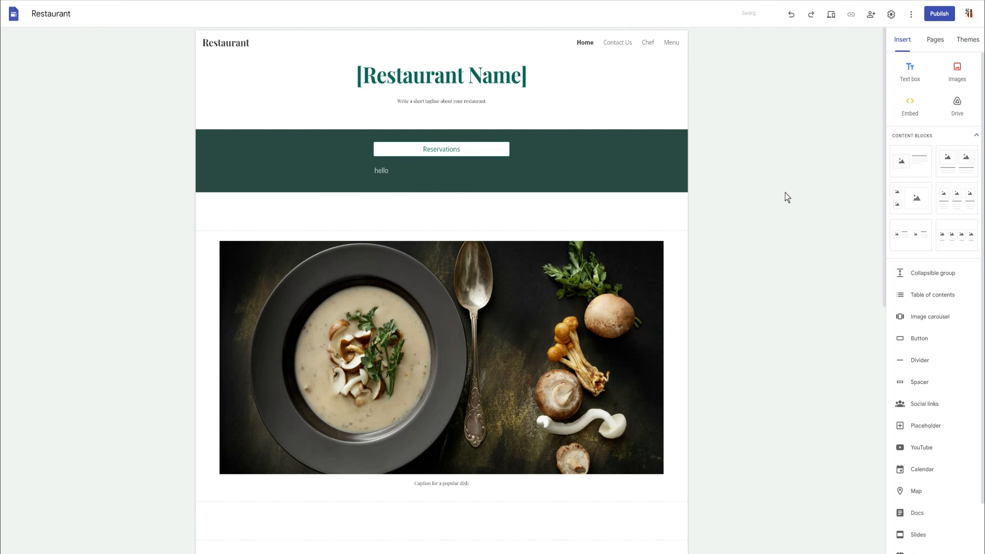
pyautogui.click(485, 174)
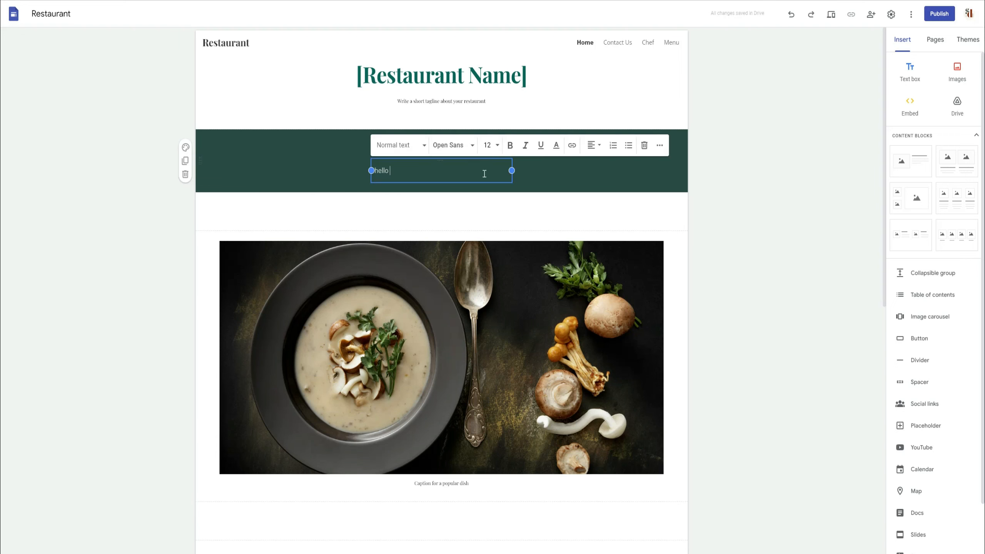
pyautogui.click(791, 15)
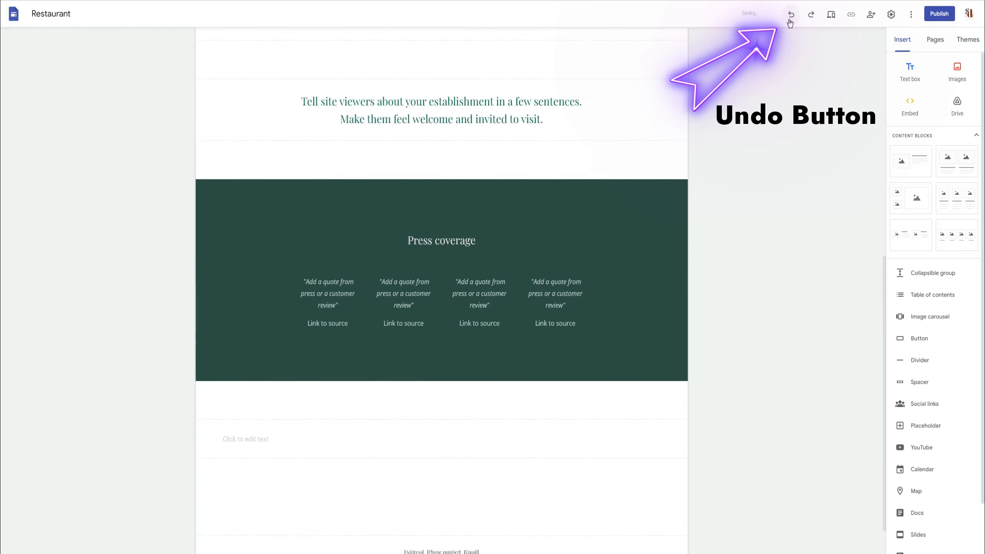
# Upload the first "Google Sites - Fixing Designs and Layouts" YouTube cover image from Downloads to the page
pyautogui.scroll(12, 504, 310)
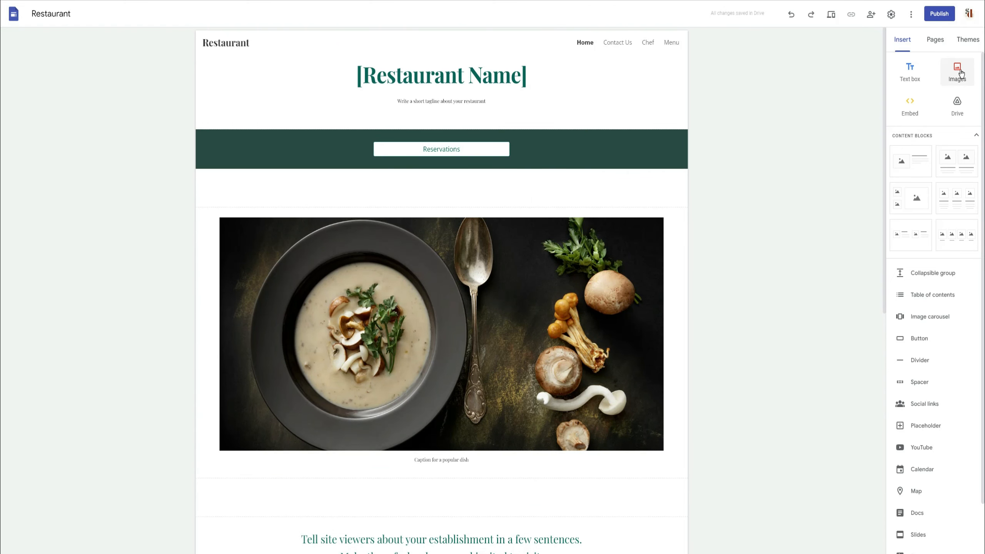
pyautogui.click(959, 73)
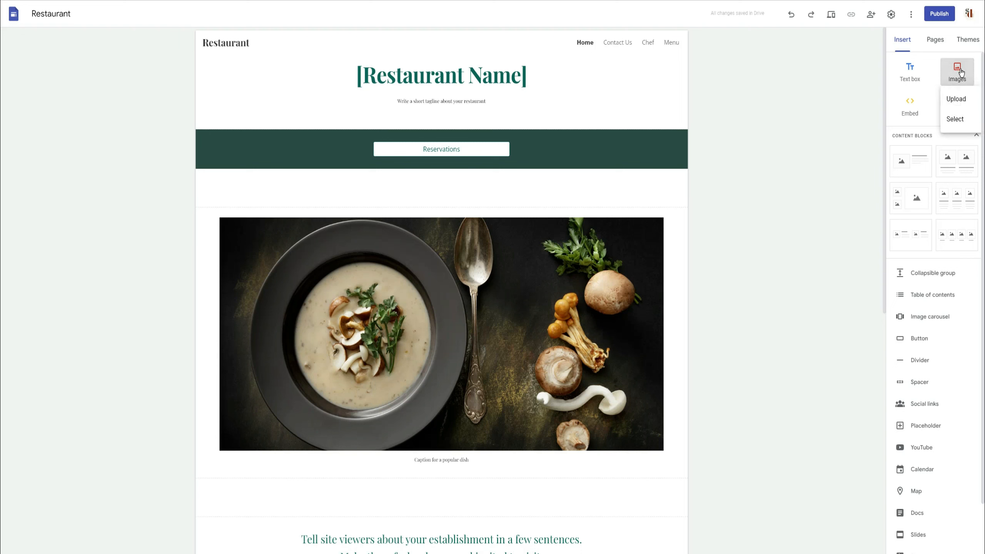
pyautogui.click(959, 102)
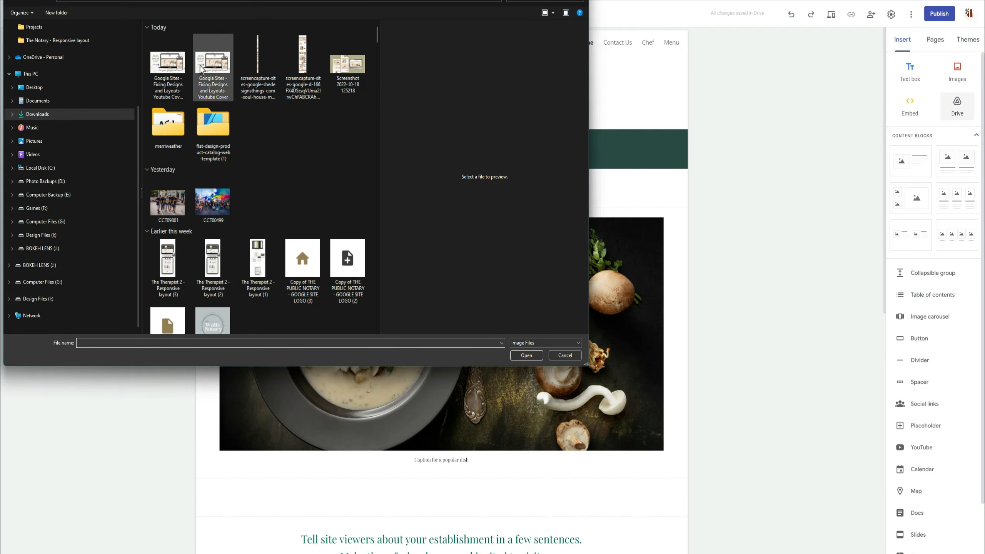
pyautogui.click(167, 64)
pyautogui.click(526, 355)
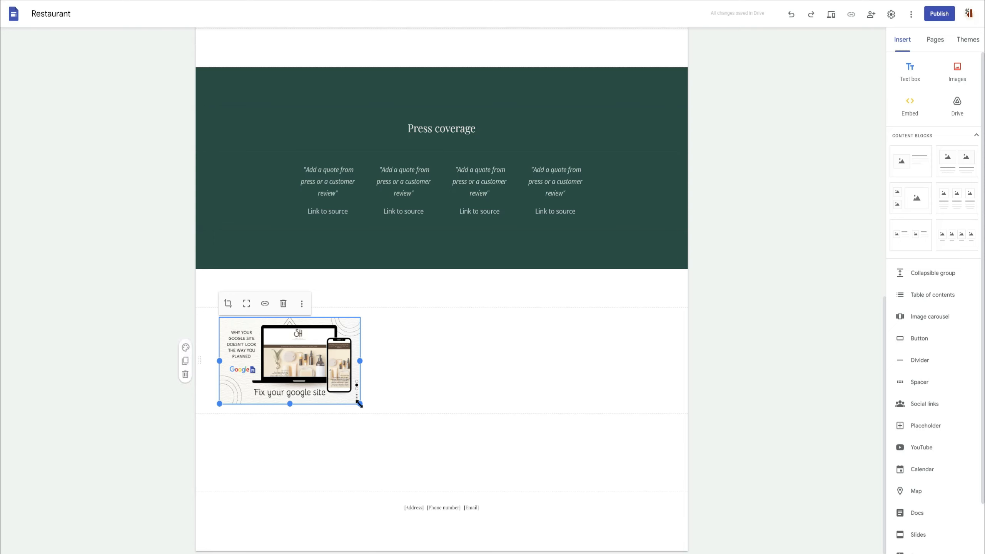
# Enlarge the uploaded image, stretch it across the full section width, and uncrop it
pyautogui.moveTo(359, 404); pyautogui.dragTo(371, 427)
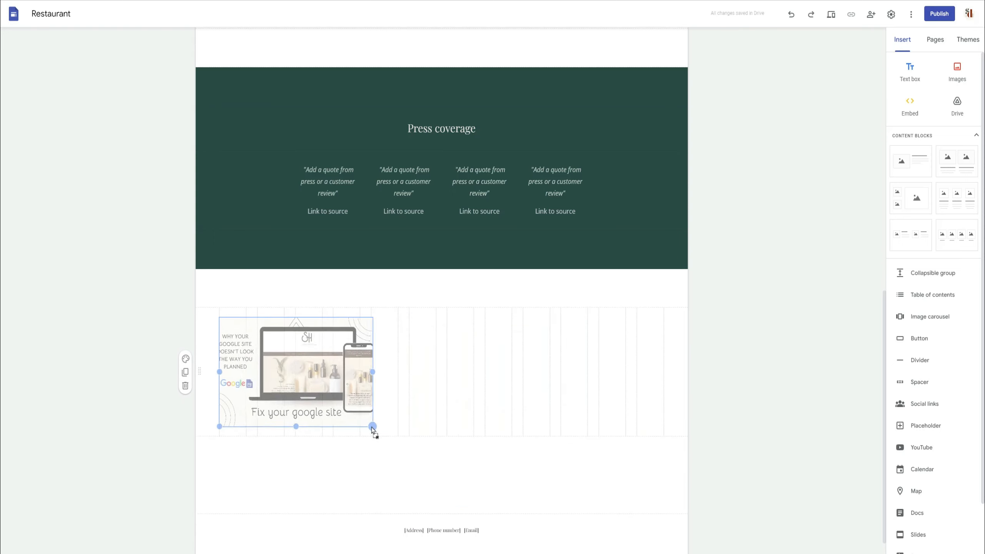
pyautogui.moveTo(373, 371); pyautogui.dragTo(719, 387)
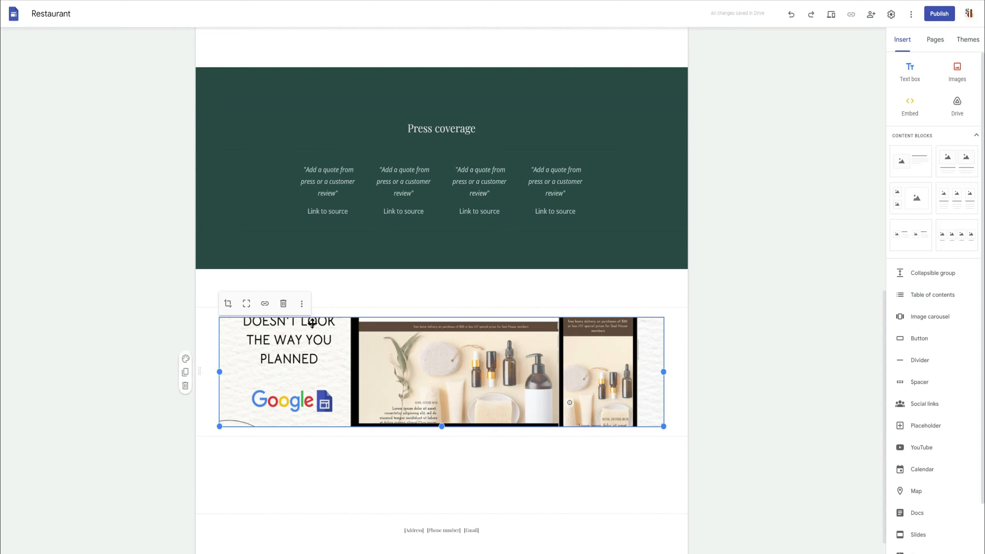
pyautogui.click(246, 305)
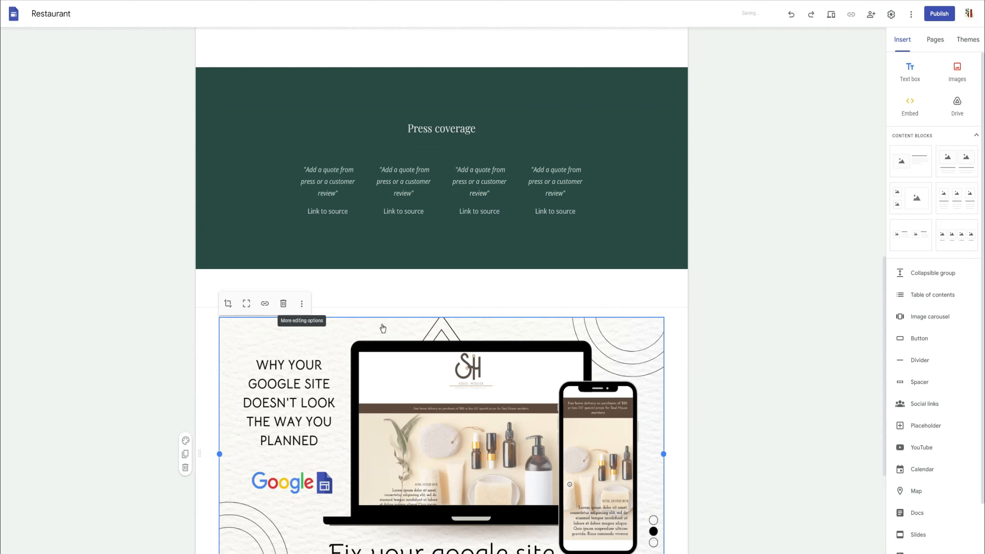
pyautogui.scroll(-3, 431, 376)
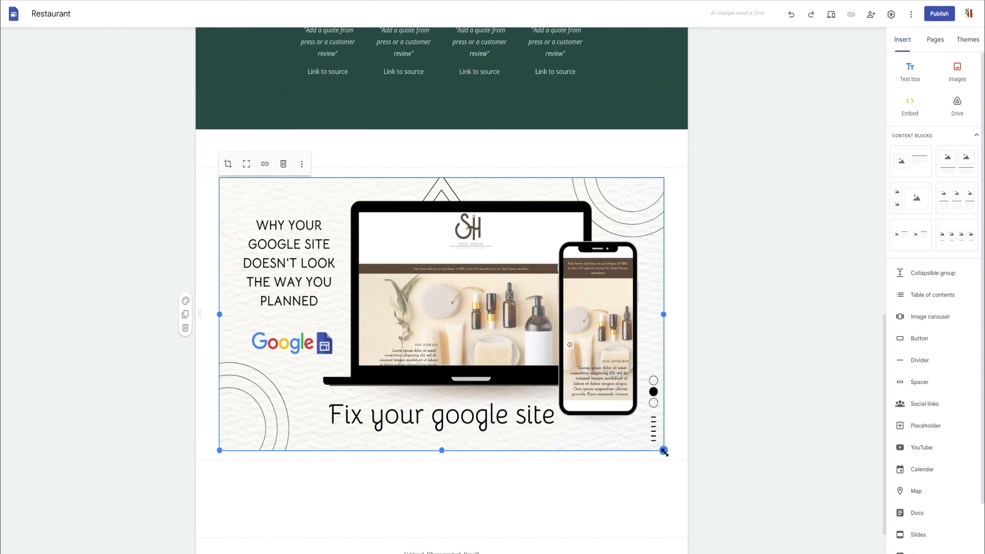
# Shrink the cover image to about a third of the section width and uncrop it
pyautogui.moveTo(663, 451); pyautogui.dragTo(360, 404)
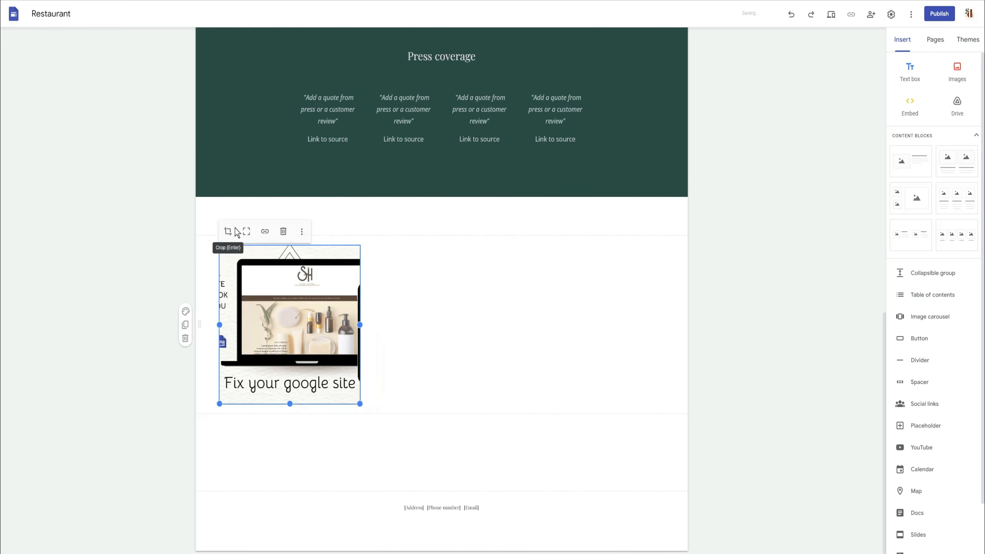
pyautogui.click(246, 231)
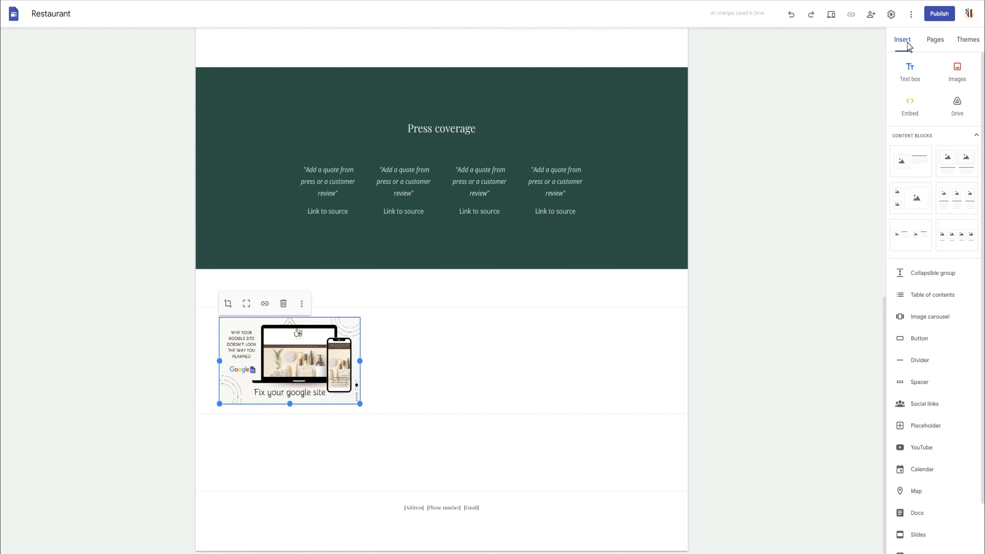
# Undo the cover image changes, including its insertion on the page
pyautogui.click(790, 15)
pyautogui.click(791, 15)
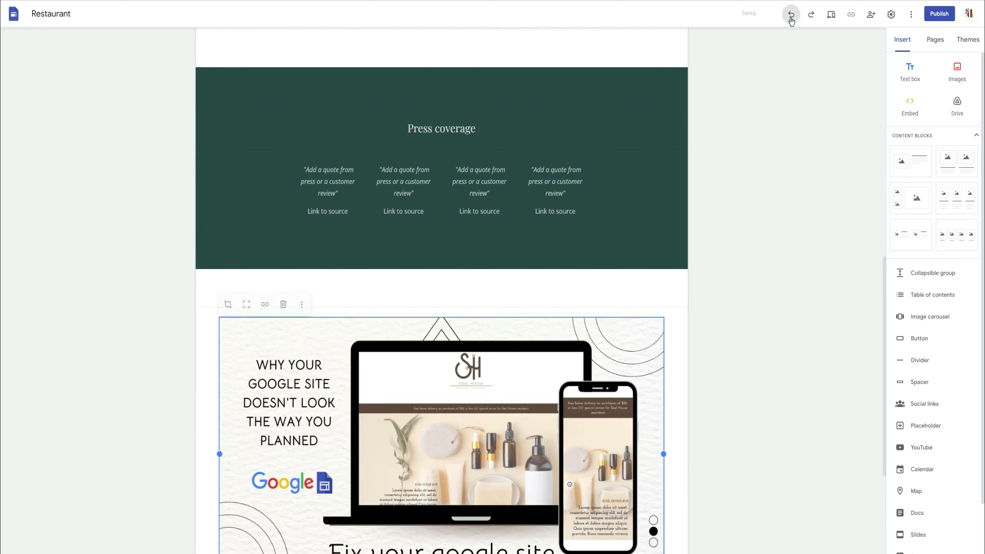
pyautogui.click(790, 14)
pyautogui.click(791, 16)
pyautogui.click(791, 16)
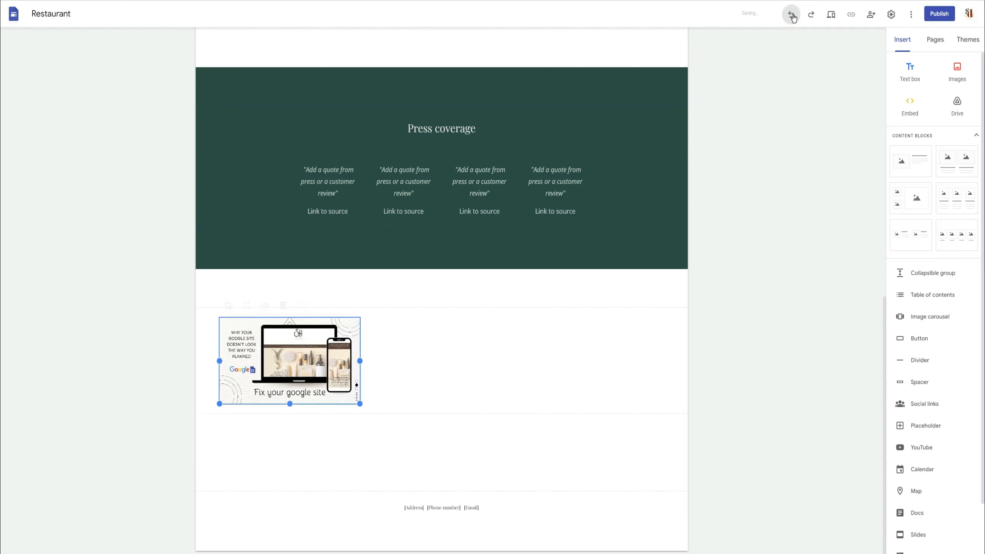
pyautogui.click(791, 16)
pyautogui.scroll(10, 836, 235)
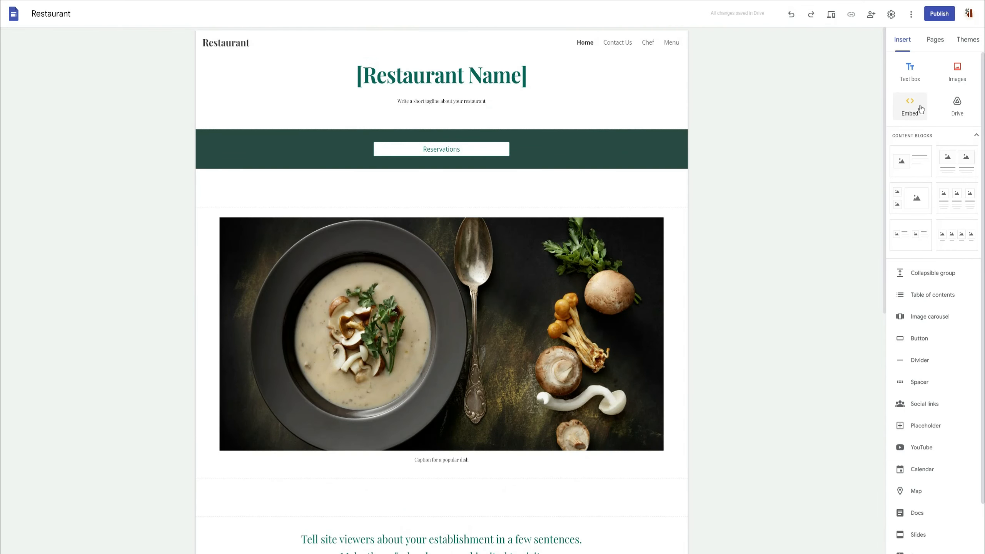
pyautogui.click(920, 108)
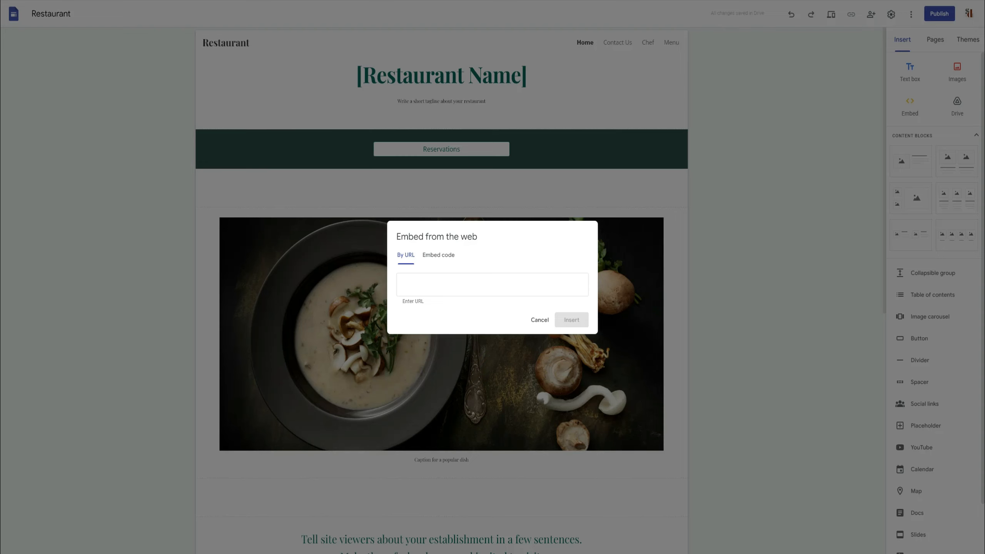
pyautogui.click(518, 287)
pyautogui.click(566, 353)
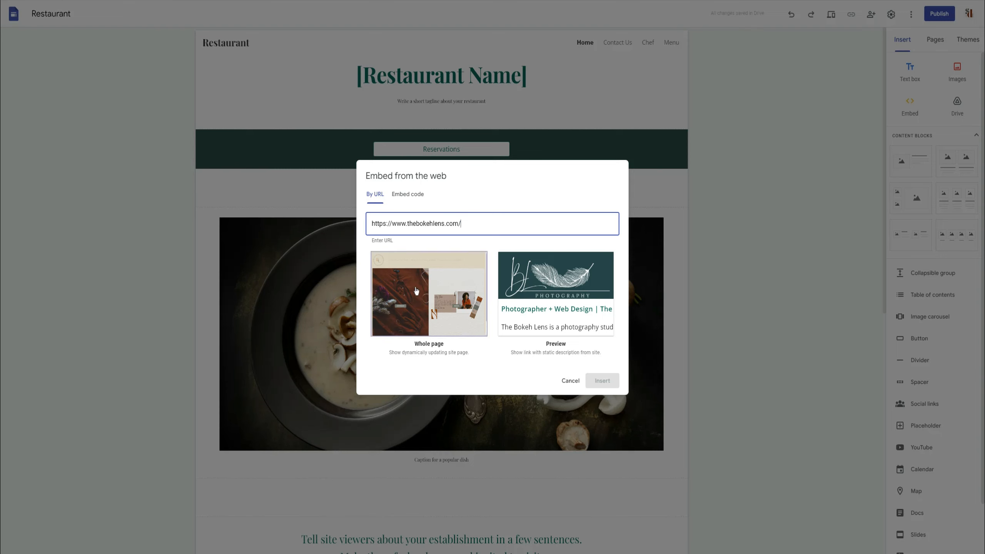
pyautogui.click(428, 285)
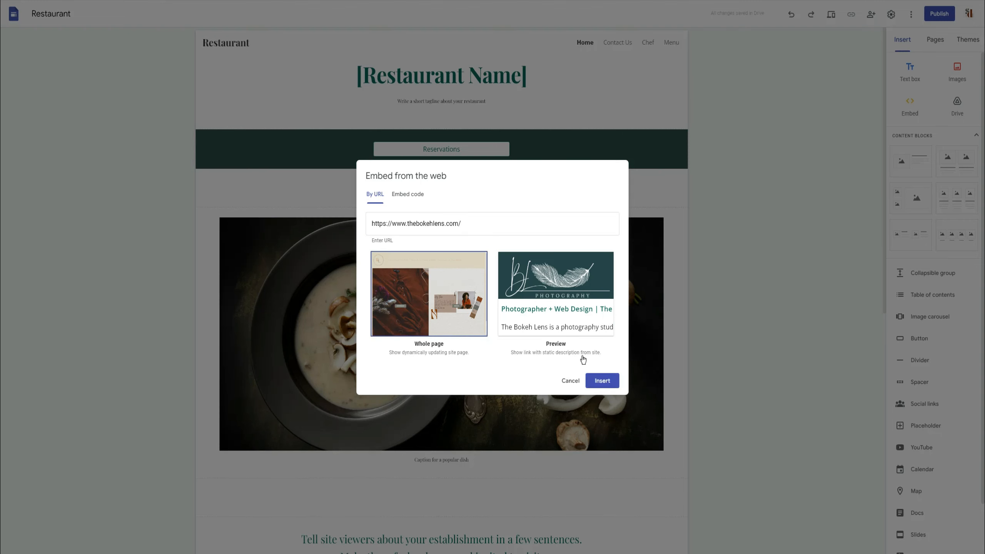
pyautogui.click(606, 381)
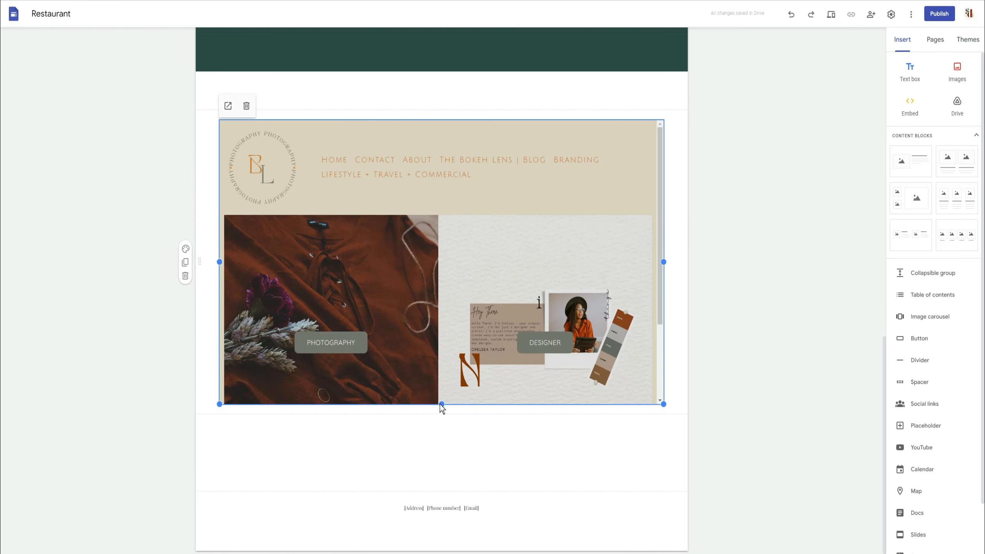
pyautogui.moveTo(442, 404); pyautogui.dragTo(459, 508)
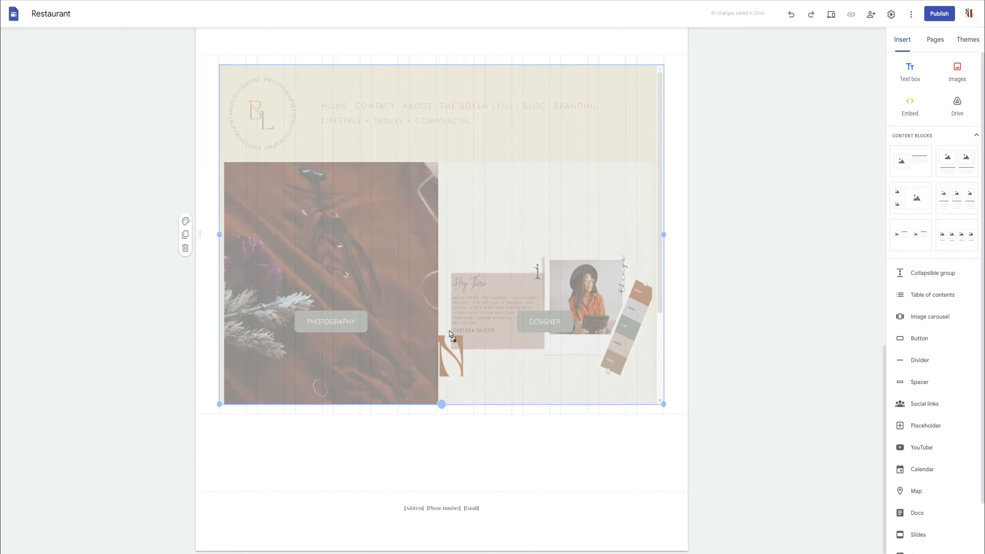
pyautogui.moveTo(664, 235); pyautogui.dragTo(712, 236)
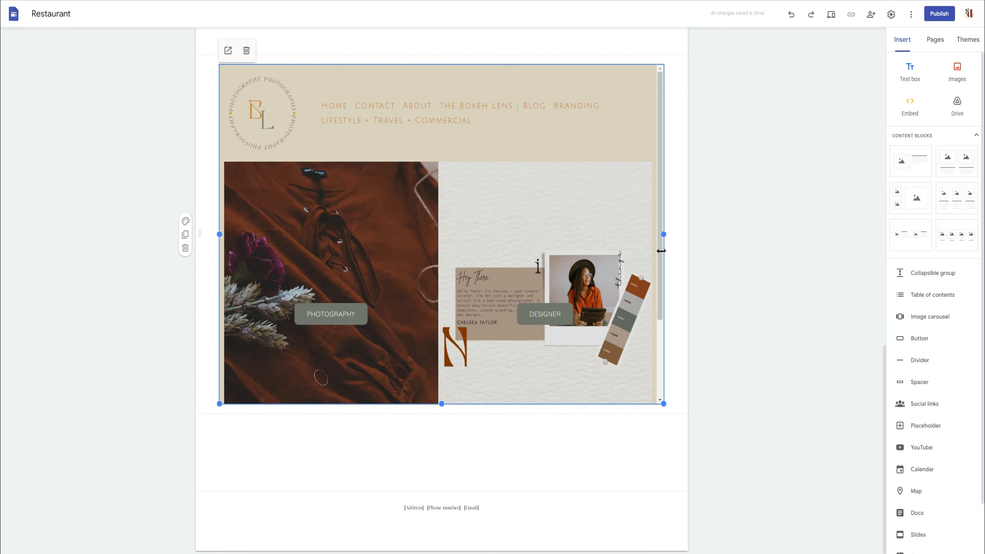
# Preview the site in desktop and phone view to examine how the embedded website scrolls and fits, and close the preview
pyautogui.click(831, 18)
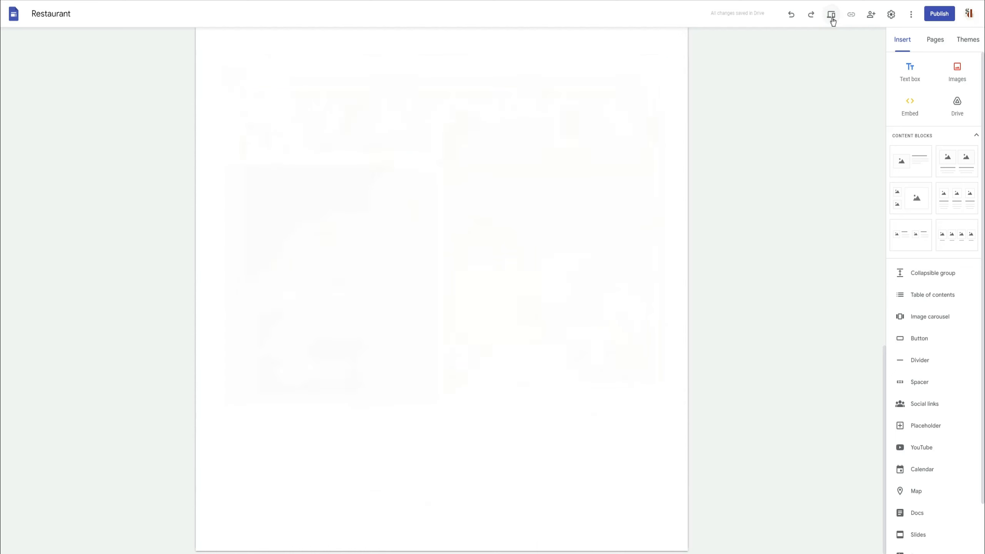
pyautogui.scroll(-15, 747, 398)
pyautogui.scroll(-5, 590, 379)
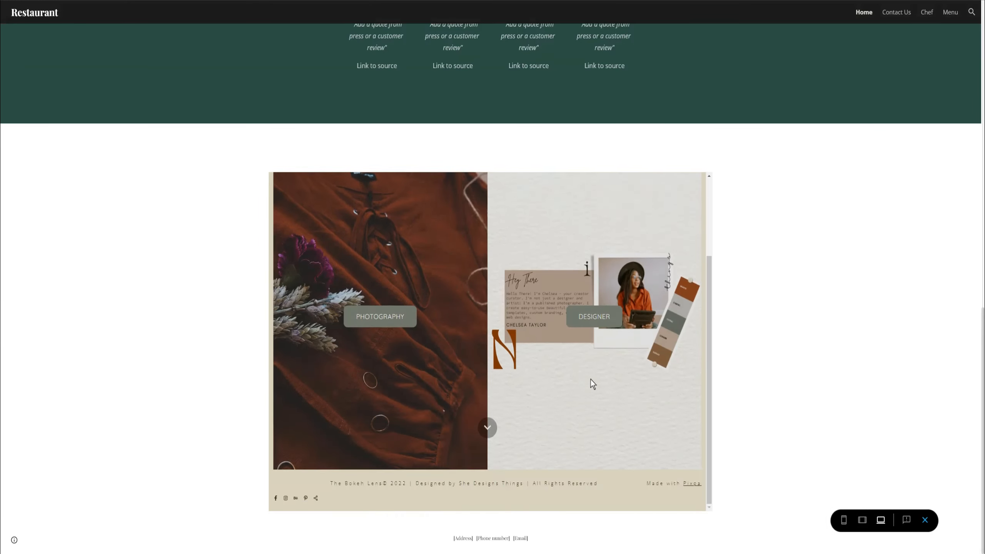
pyautogui.scroll(5, 590, 384)
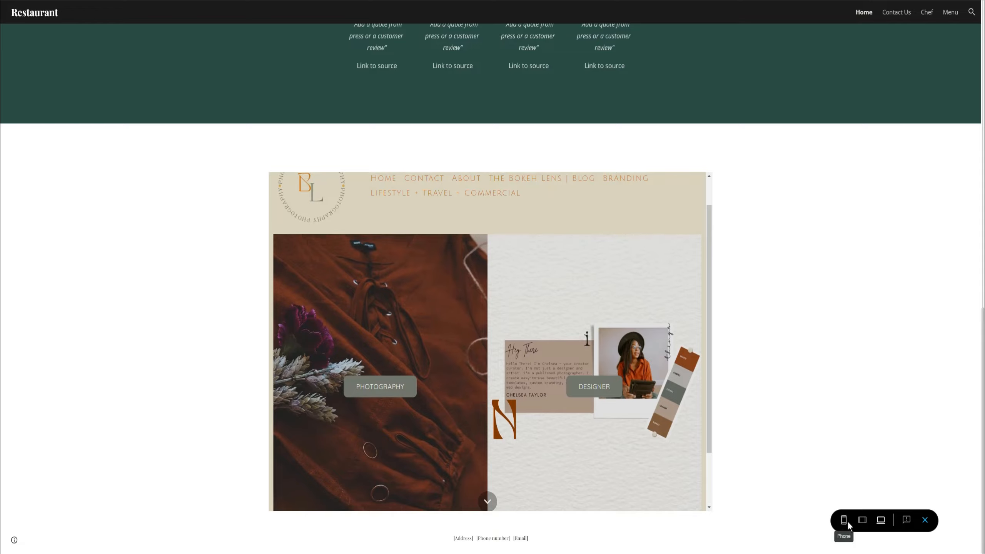
pyautogui.click(844, 520)
pyautogui.scroll(-3, 508, 114)
pyautogui.scroll(-5, 527, 198)
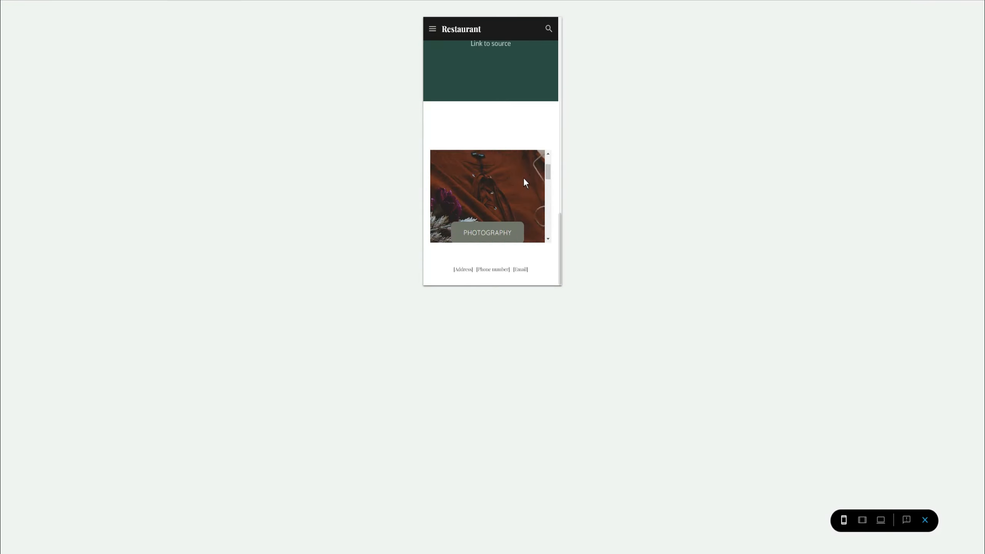
pyautogui.scroll(5, 515, 195)
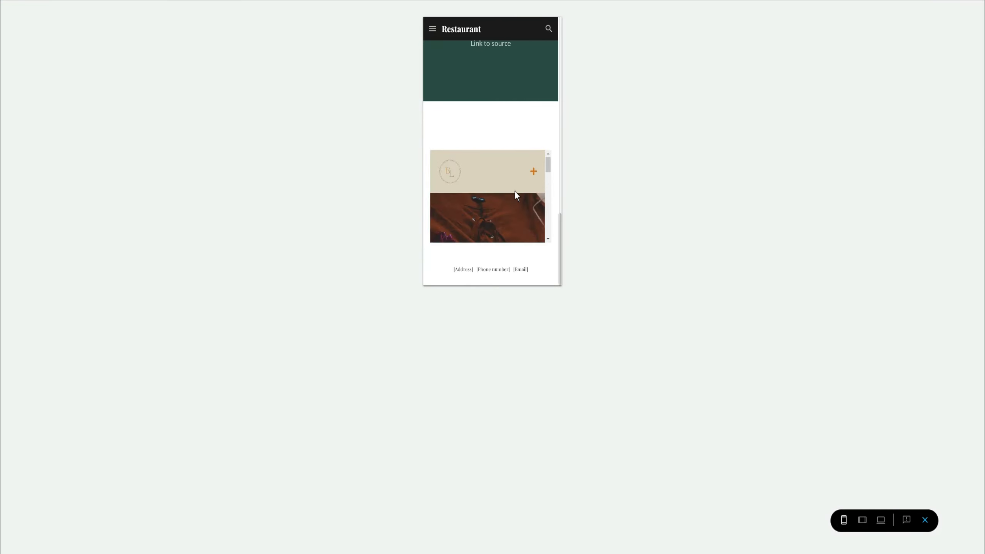
pyautogui.scroll(3, 516, 196)
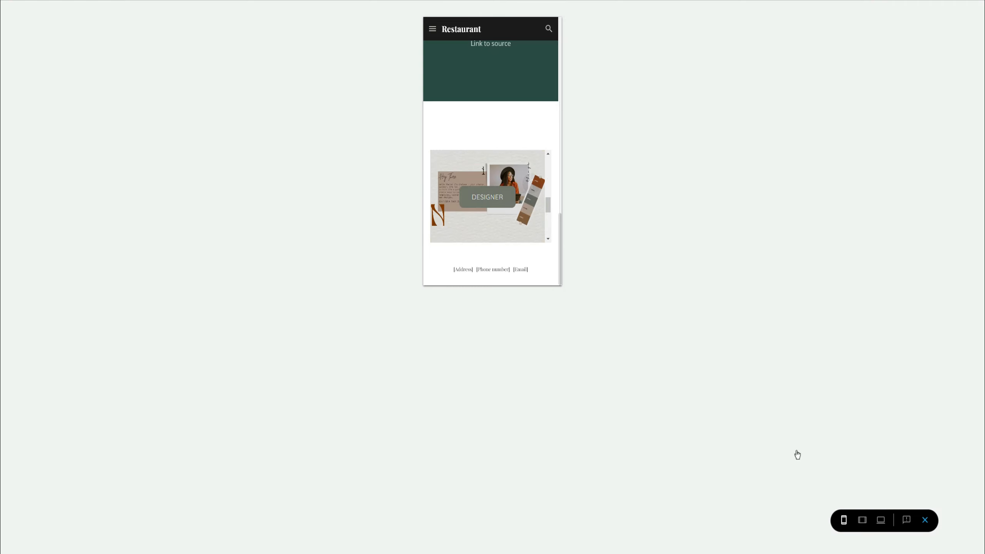
pyautogui.click(925, 520)
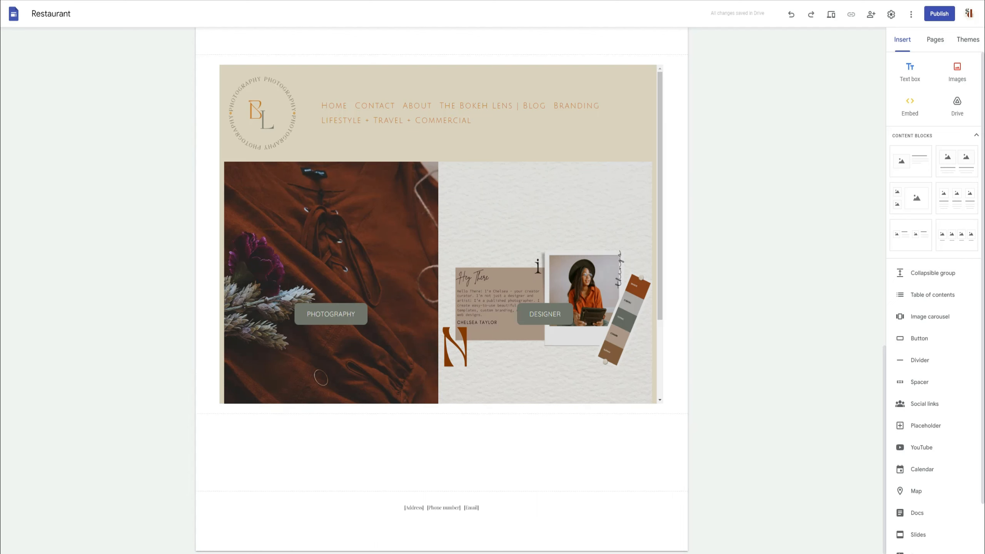
# Delete the section holding the embedded website and open the embed code option for web embeds
pyautogui.click(185, 247)
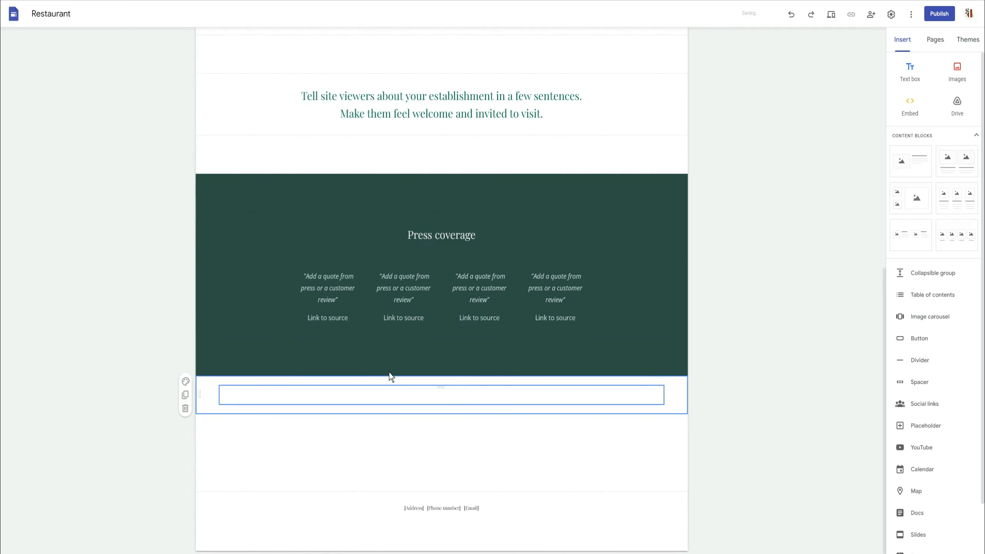
pyautogui.scroll(15, 853, 193)
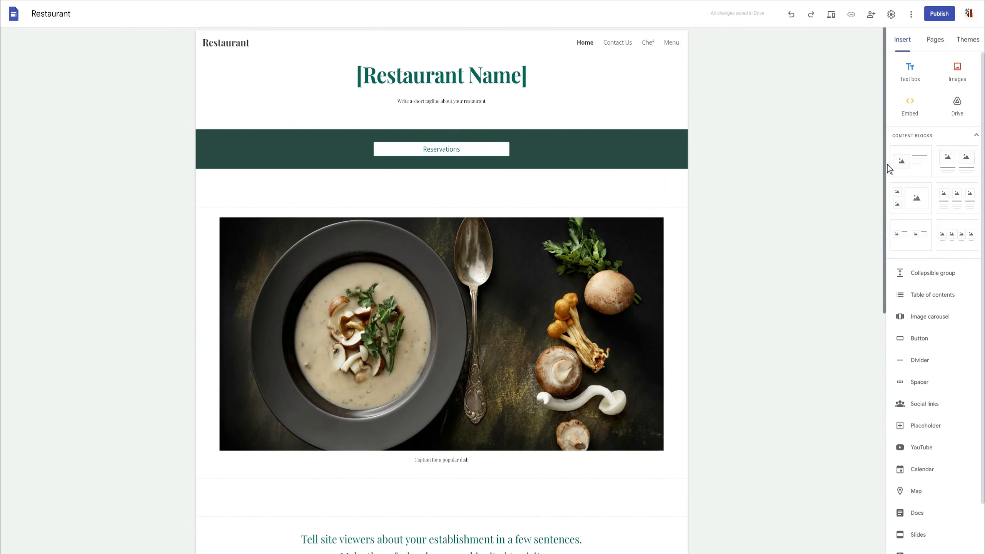
pyautogui.click(911, 103)
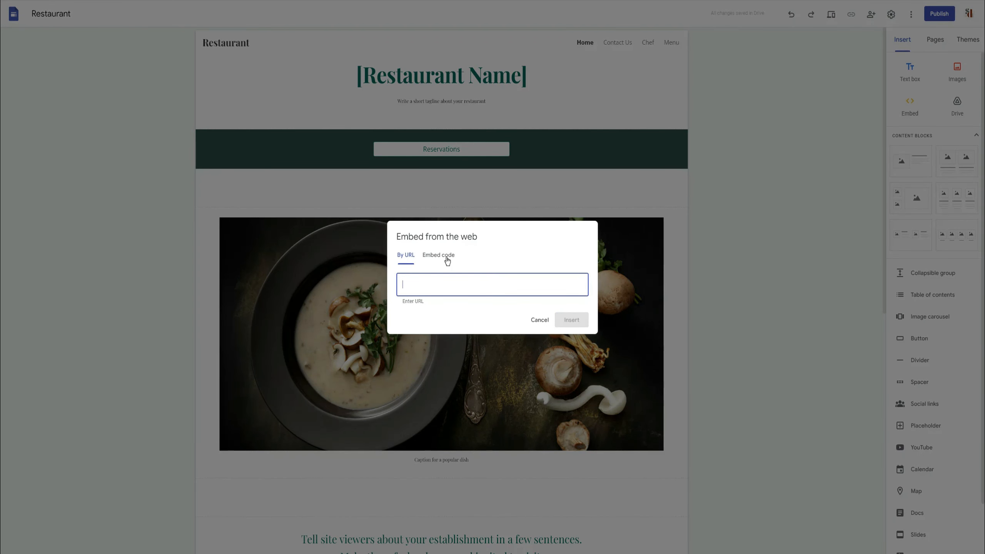
pyautogui.click(436, 257)
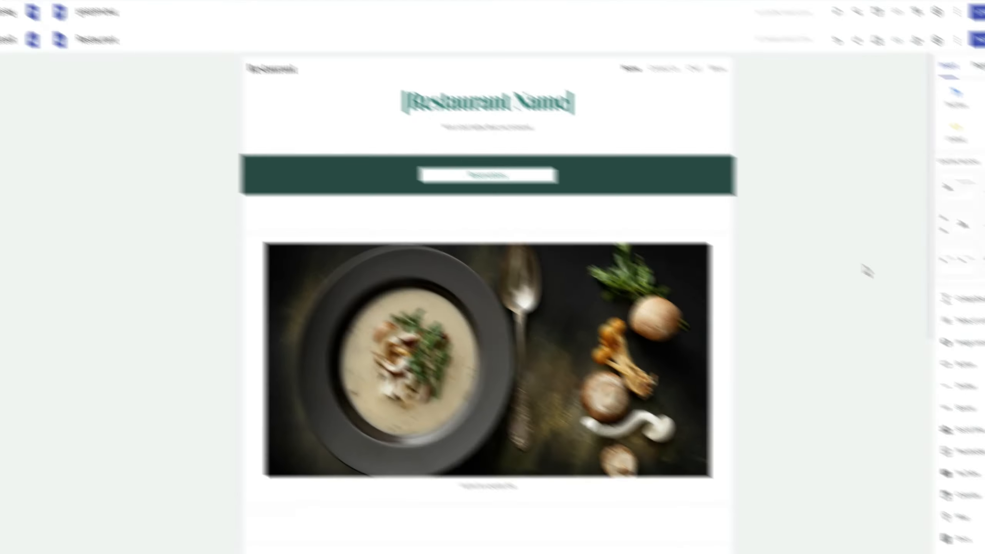
# Insert the "Fillable PDF" file from My Drive into the page
pyautogui.scroll(-2, 818, 222)
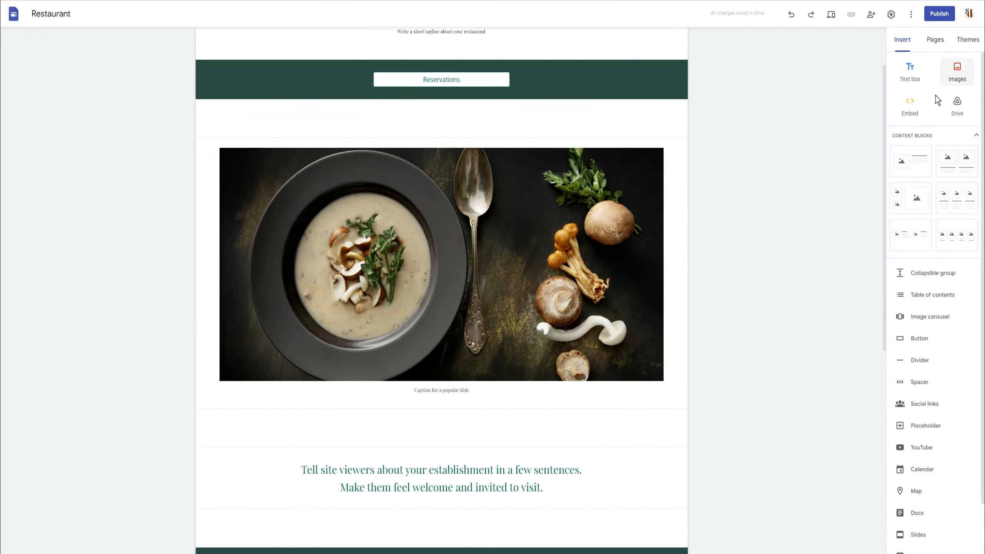
pyautogui.click(964, 110)
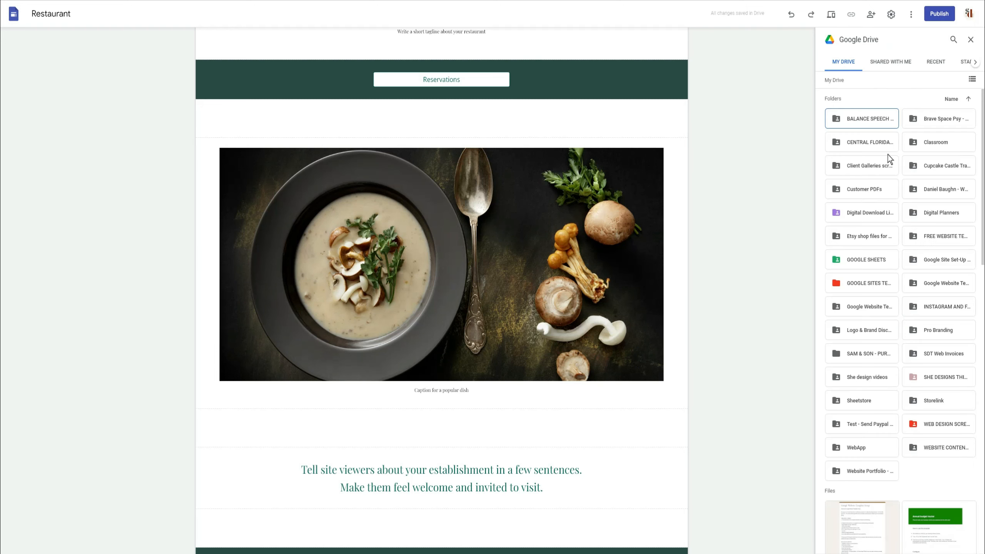
pyautogui.scroll(-10, 924, 484)
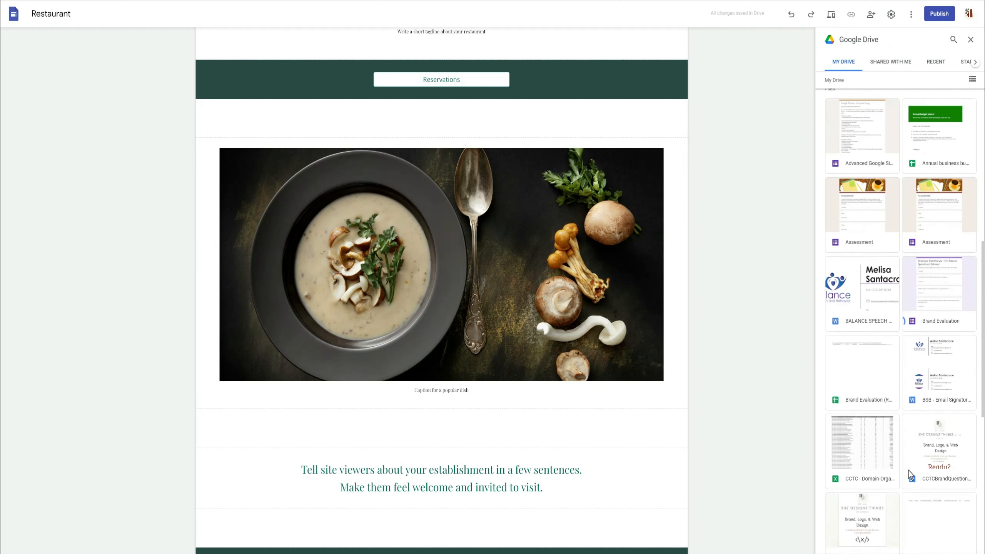
pyautogui.scroll(-10, 874, 367)
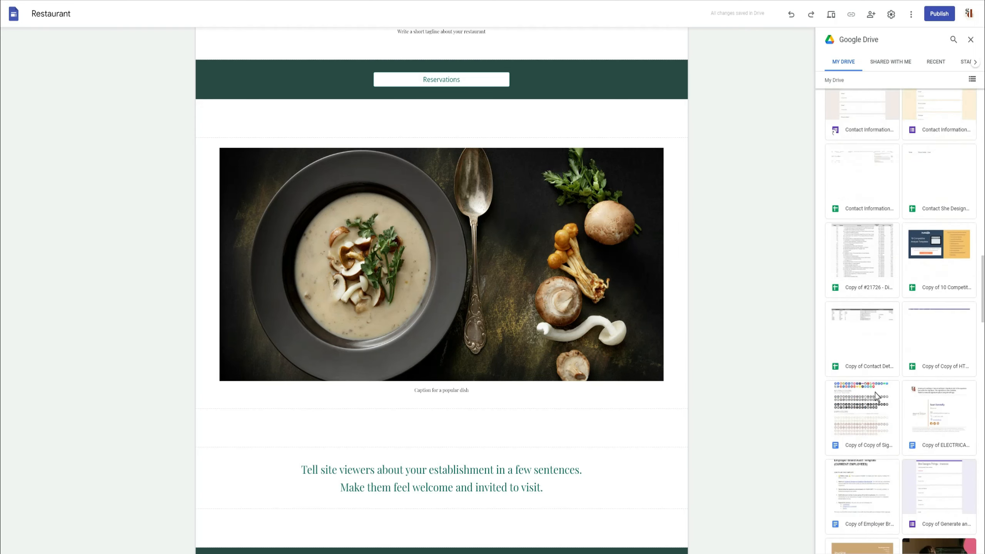
pyautogui.scroll(-3, 741, 378)
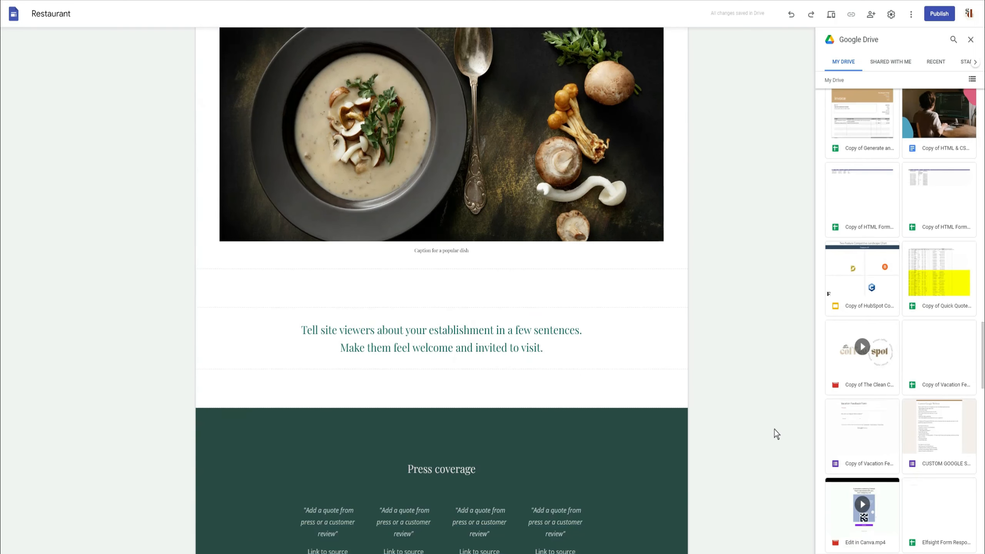
pyautogui.scroll(-3, 901, 449)
pyautogui.scroll(-1, 544, 381)
pyautogui.scroll(-5, 544, 381)
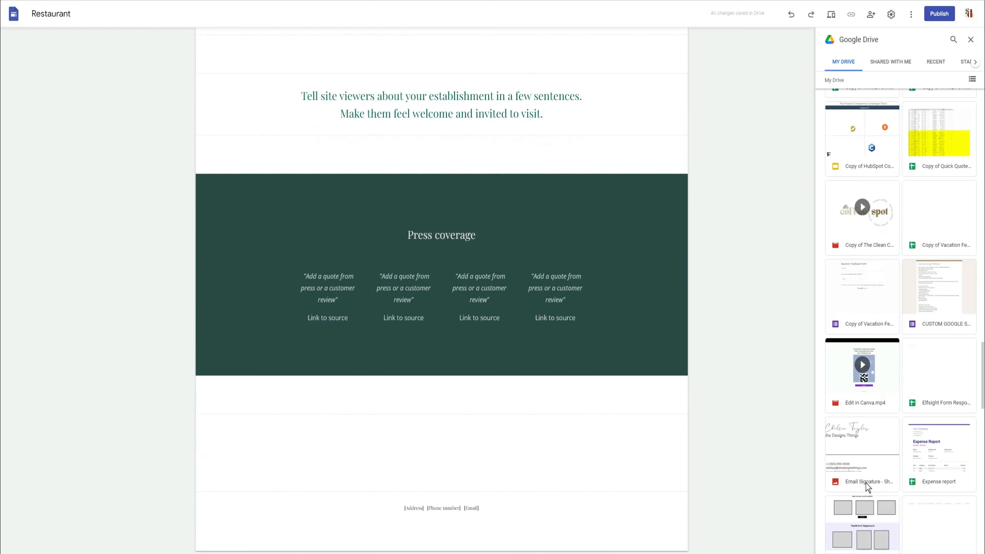
pyautogui.scroll(-9, 863, 388)
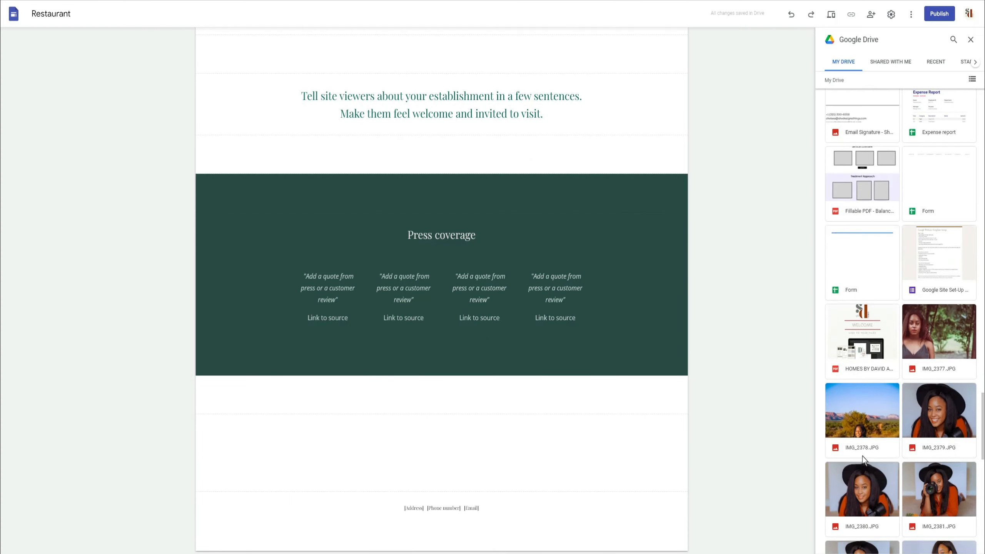
pyautogui.click(858, 175)
pyautogui.click(962, 543)
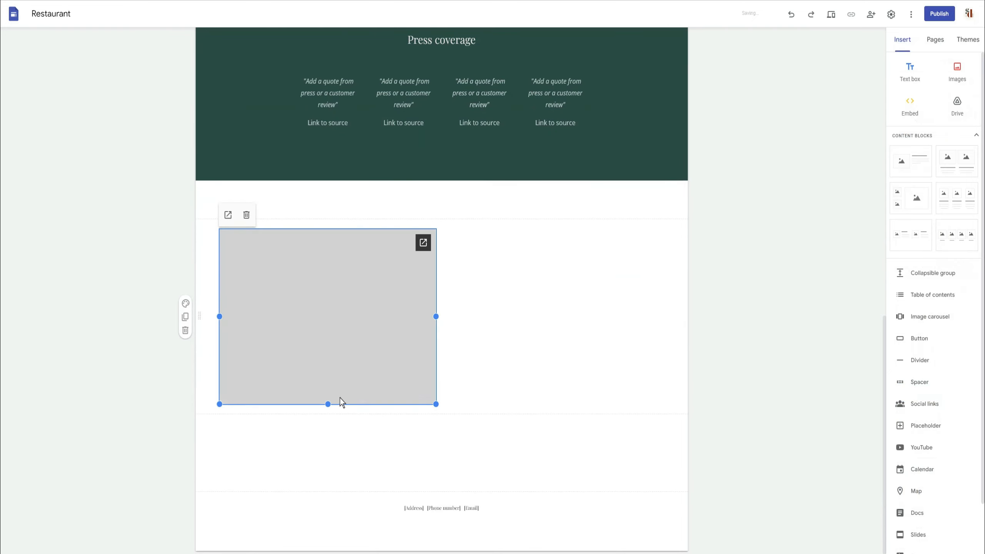
# Stretch the embedded PDF taller and center it horizontally in its section below Press coverage
pyautogui.moveTo(329, 404); pyautogui.dragTo(345, 536)
pyautogui.moveTo(388, 429); pyautogui.dragTo(472, 365)
pyautogui.scroll(-3, 551, 384)
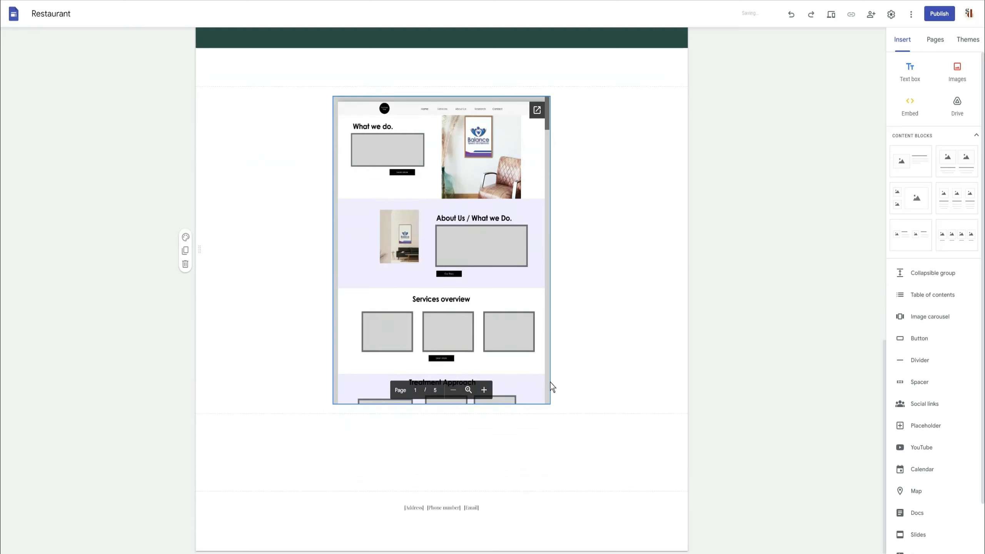
# Adjust the embedded PDF's height so that its frame ends at the bottom of the document's first page
pyautogui.click(436, 343)
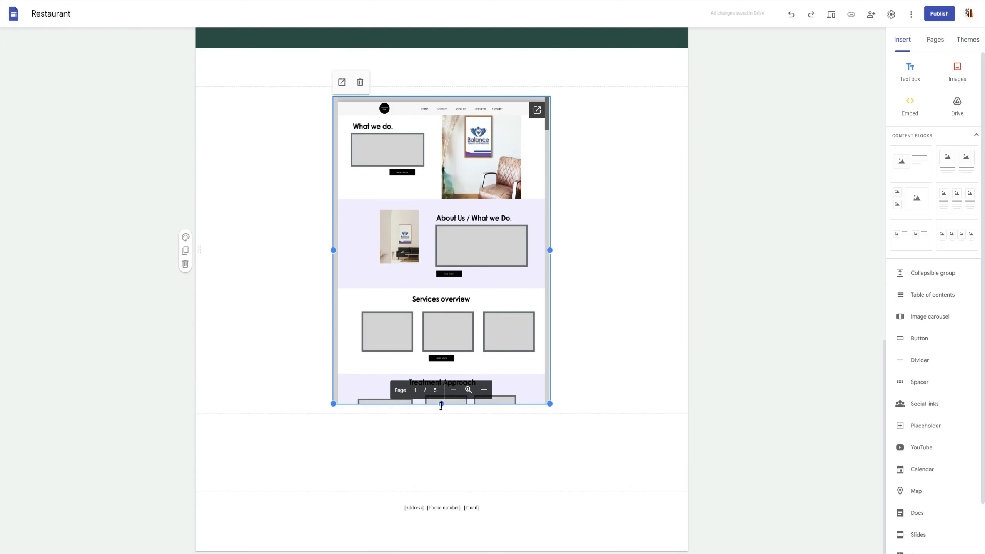
pyautogui.moveTo(441, 405); pyautogui.dragTo(441, 551)
pyautogui.scroll(-2, 449, 398)
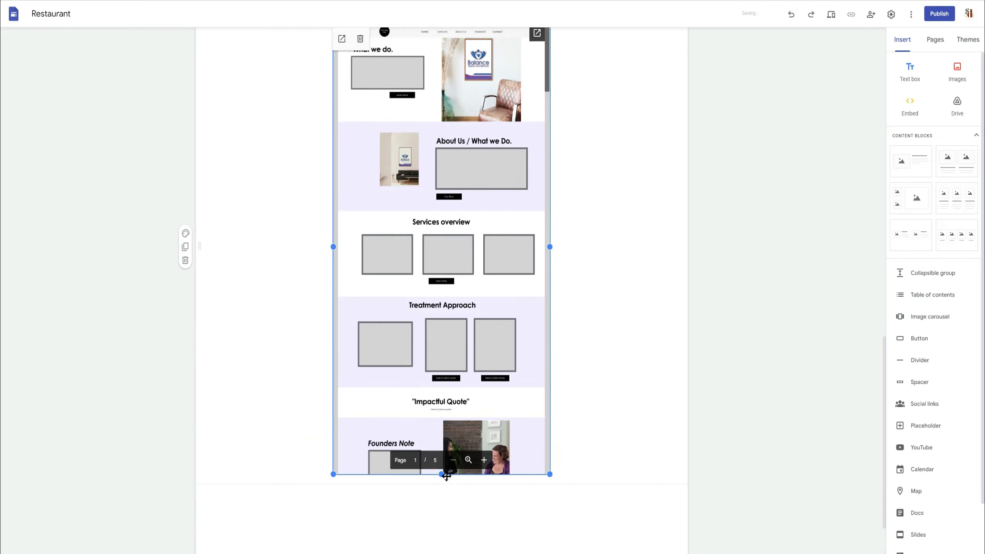
pyautogui.moveTo(446, 476); pyautogui.dragTo(453, 541)
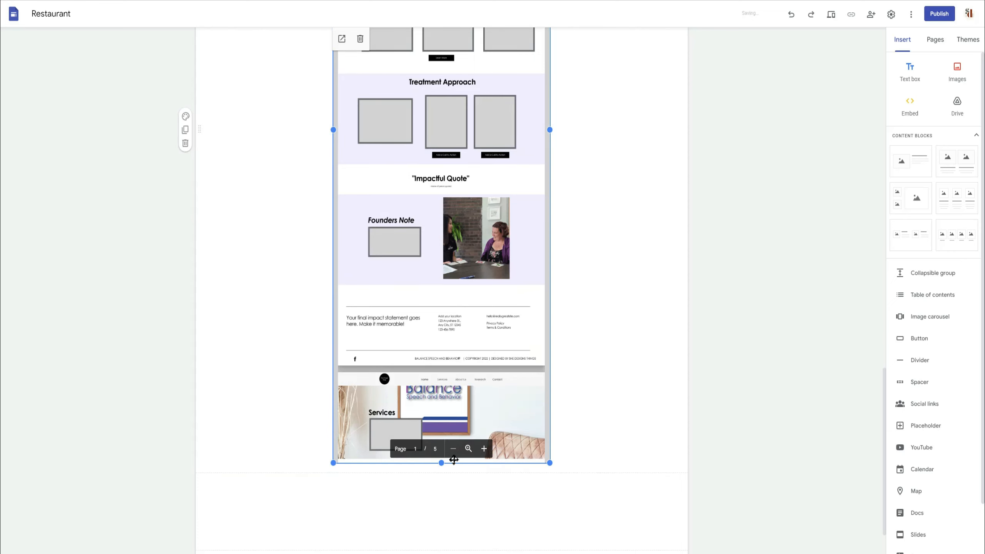
pyautogui.moveTo(445, 465); pyautogui.dragTo(452, 366)
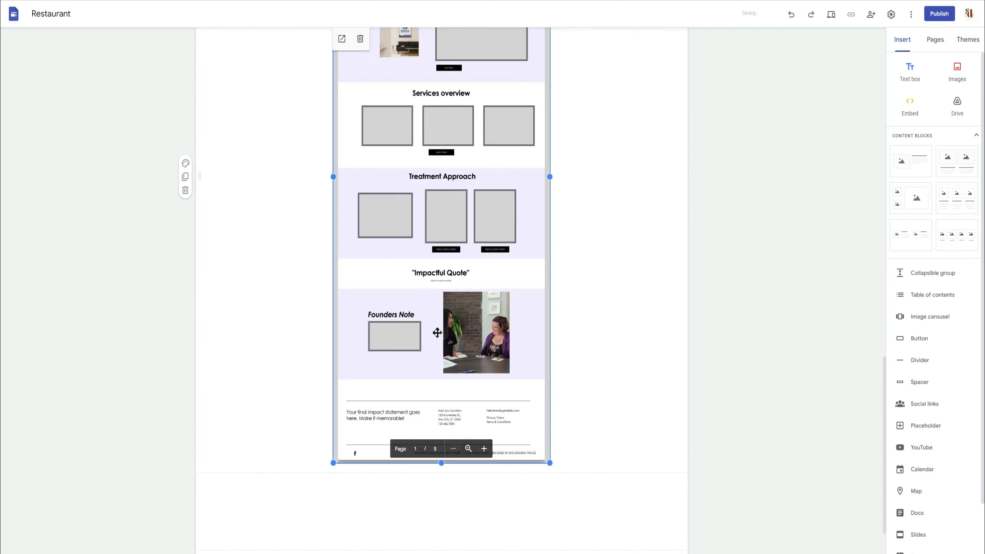
# Preview the site in phone view, open the embedded PDF to look through its pages, and exit the preview
pyautogui.scroll(4, 669, 292)
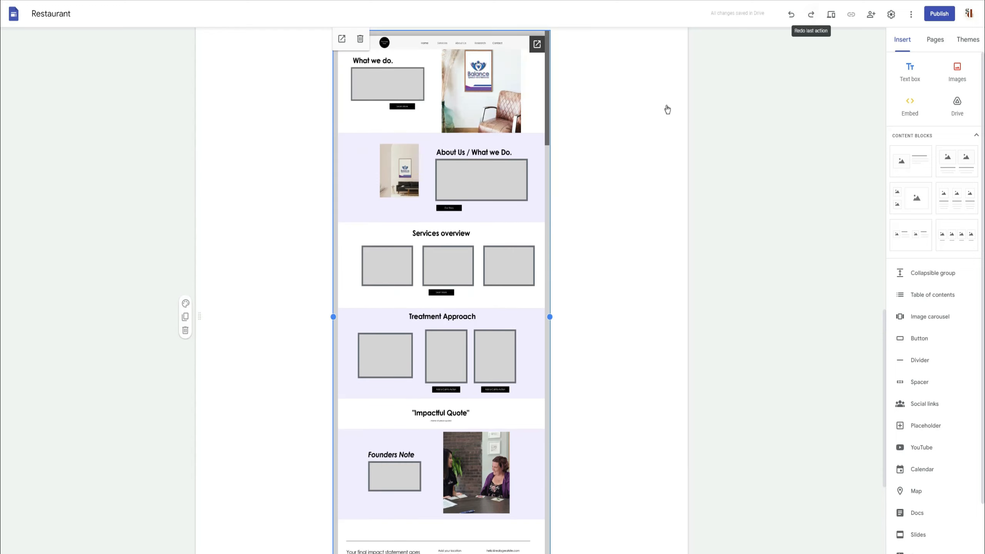
pyautogui.click(831, 15)
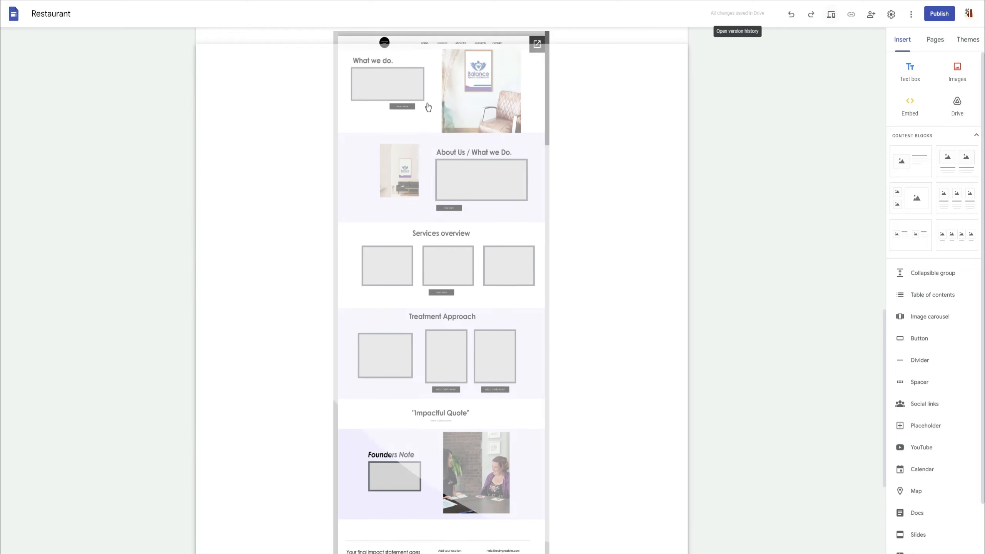
pyautogui.scroll(-5, 519, 153)
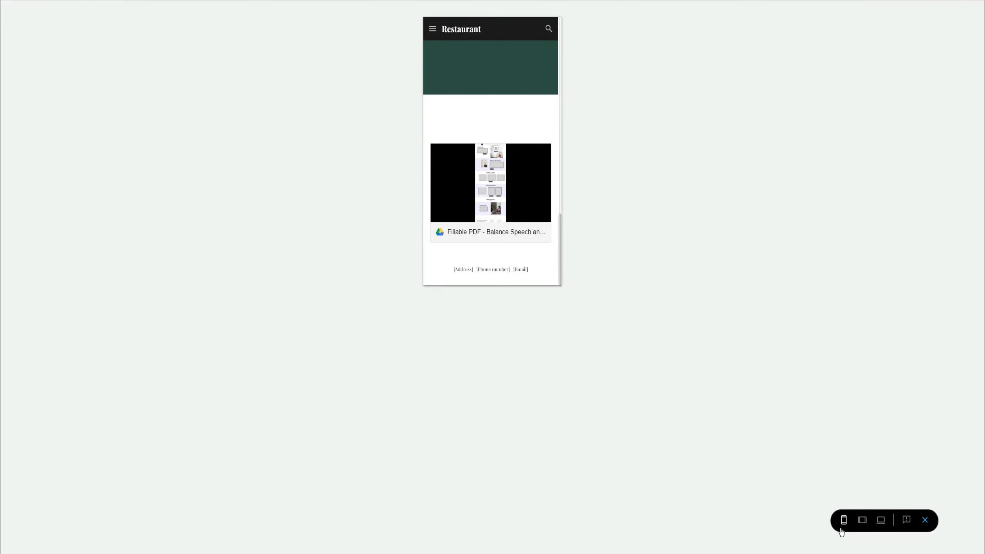
pyautogui.click(468, 234)
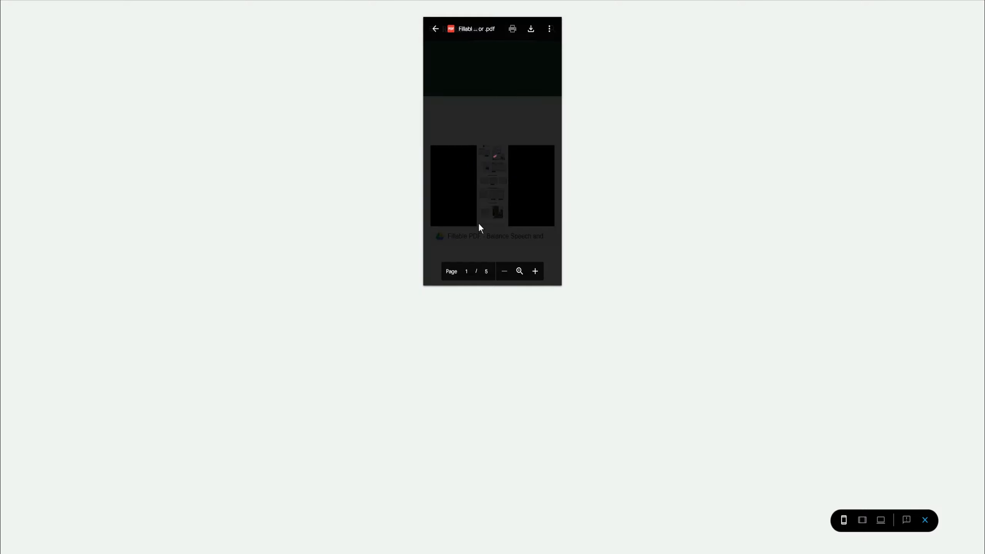
pyautogui.scroll(-20, 517, 187)
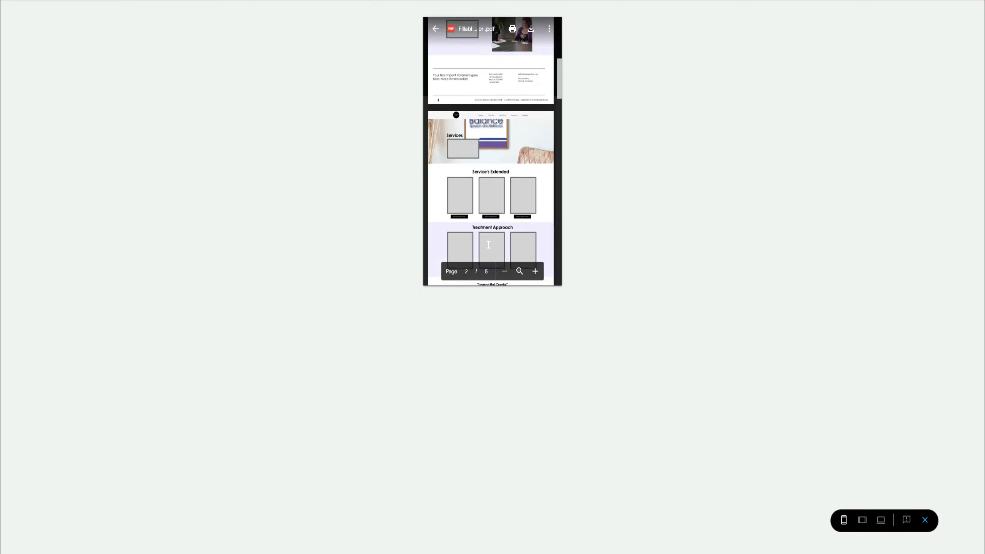
pyautogui.scroll(20, 490, 155)
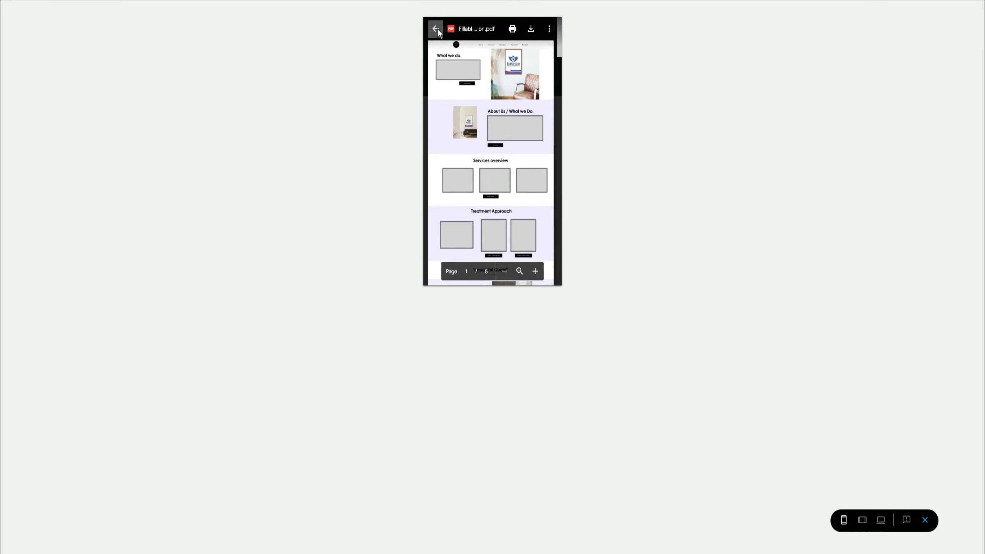
pyautogui.click(436, 29)
pyautogui.click(924, 519)
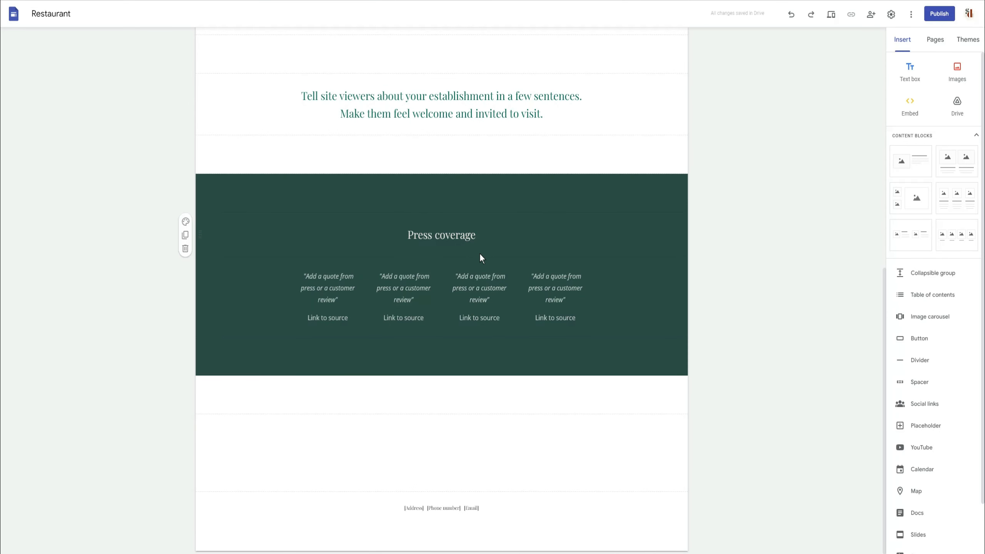
# Insert the content block with two stacked image placeholders beside a large one above the Reservations section
pyautogui.scroll(10, 599, 276)
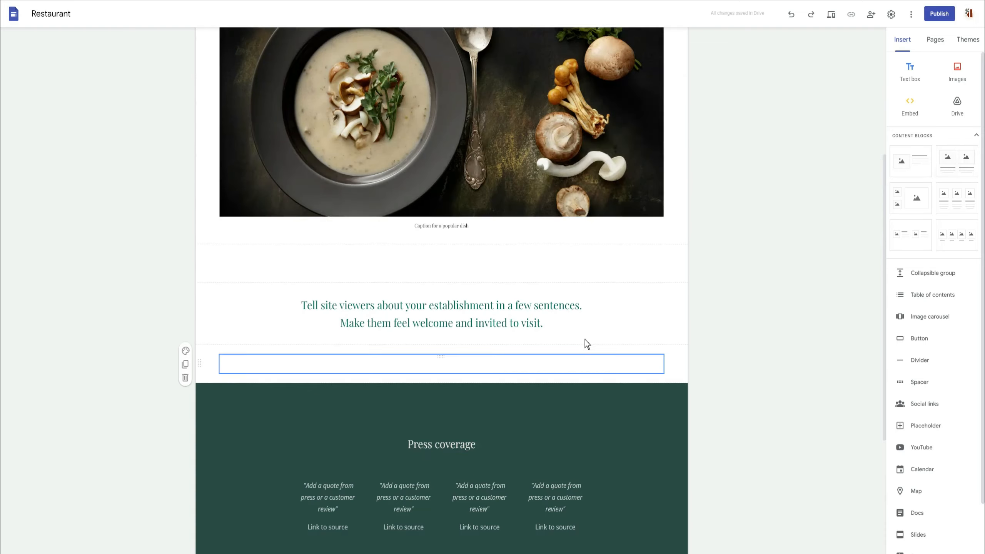
pyautogui.scroll(-8, 601, 325)
pyautogui.scroll(-3, 602, 325)
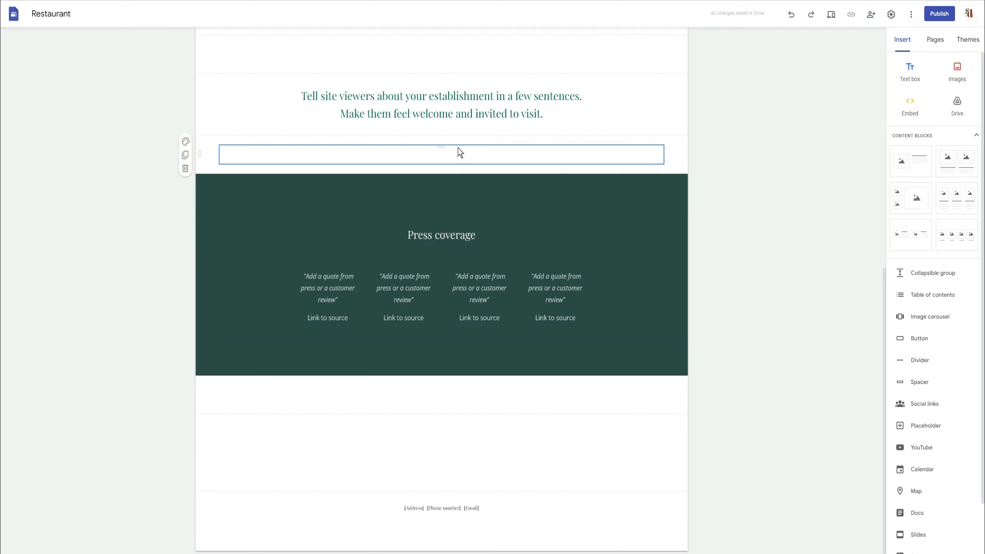
pyautogui.moveTo(654, 396); pyautogui.dragTo(636, 223)
pyautogui.scroll(10, 635, 223)
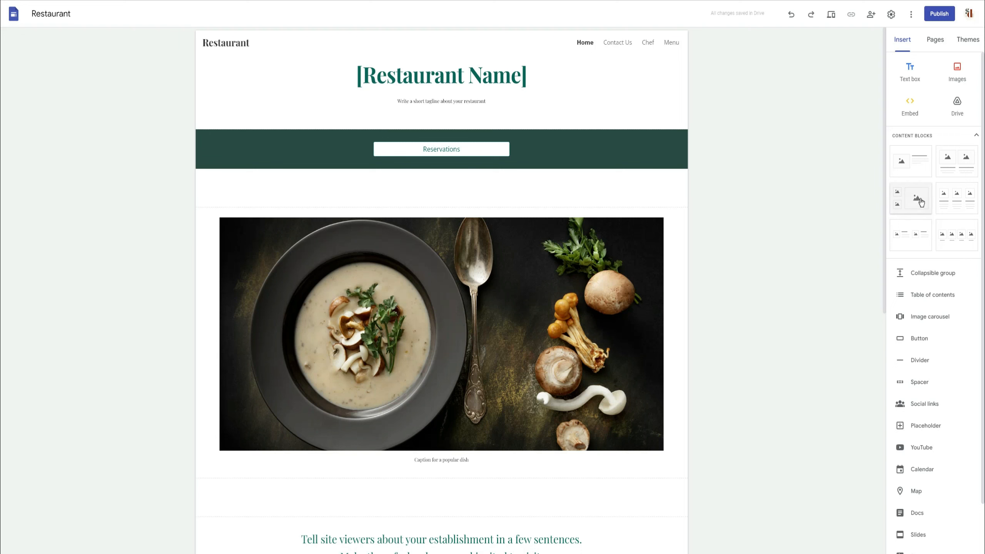
pyautogui.moveTo(920, 201); pyautogui.dragTo(436, 130)
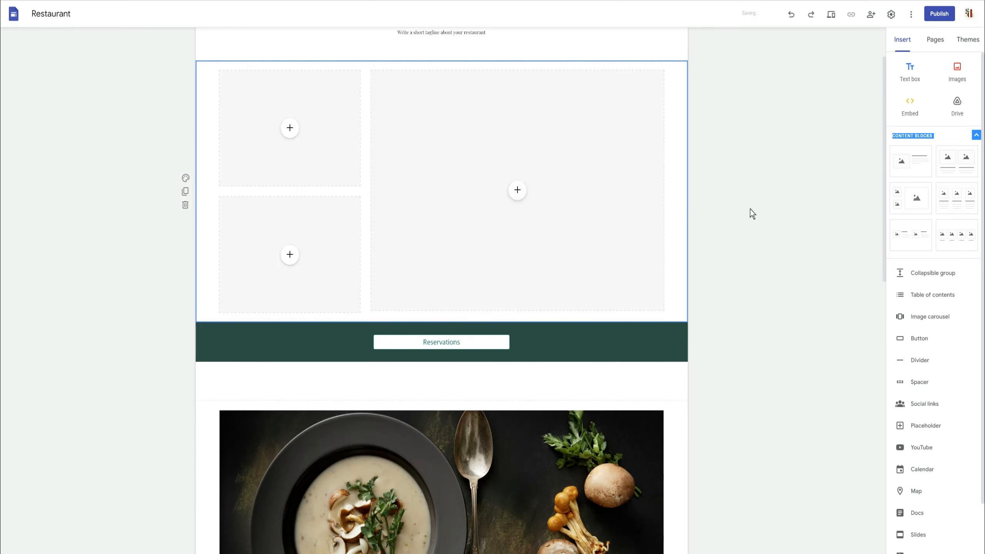
pyautogui.click(794, 192)
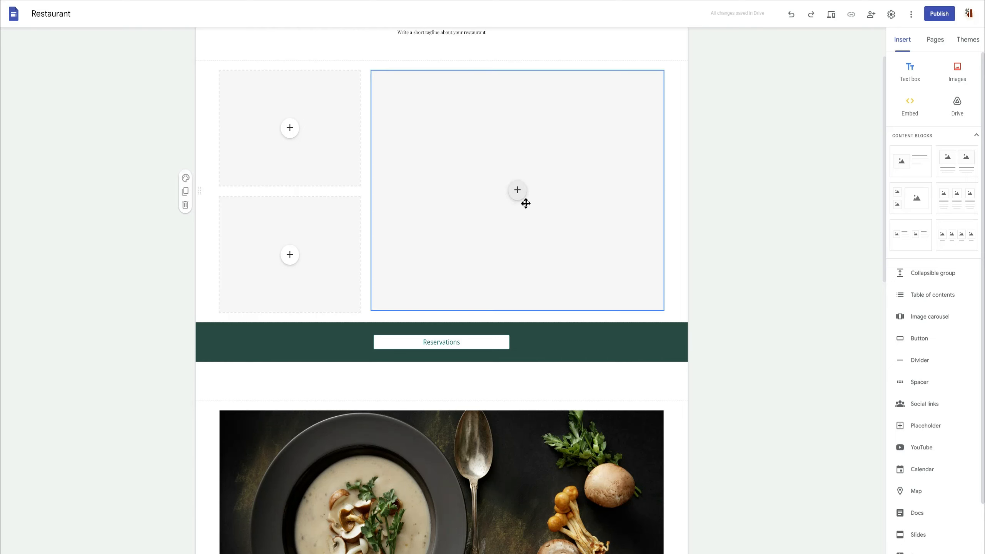
pyautogui.click(519, 192)
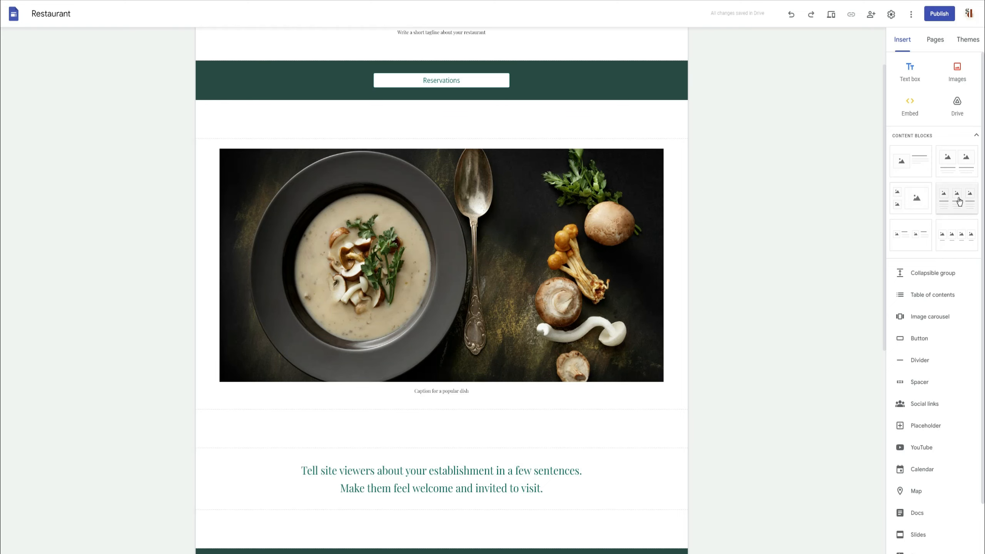
# Insert a three-column image-and-text block below the Reservations section and a single image-with-text block above it
pyautogui.scroll(2, 734, 241)
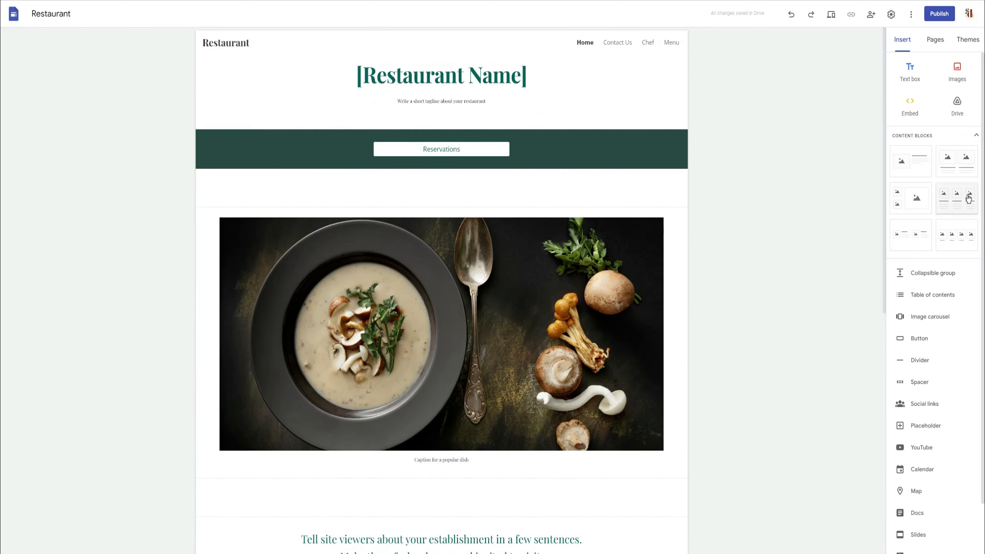
pyautogui.moveTo(961, 201); pyautogui.dragTo(554, 176)
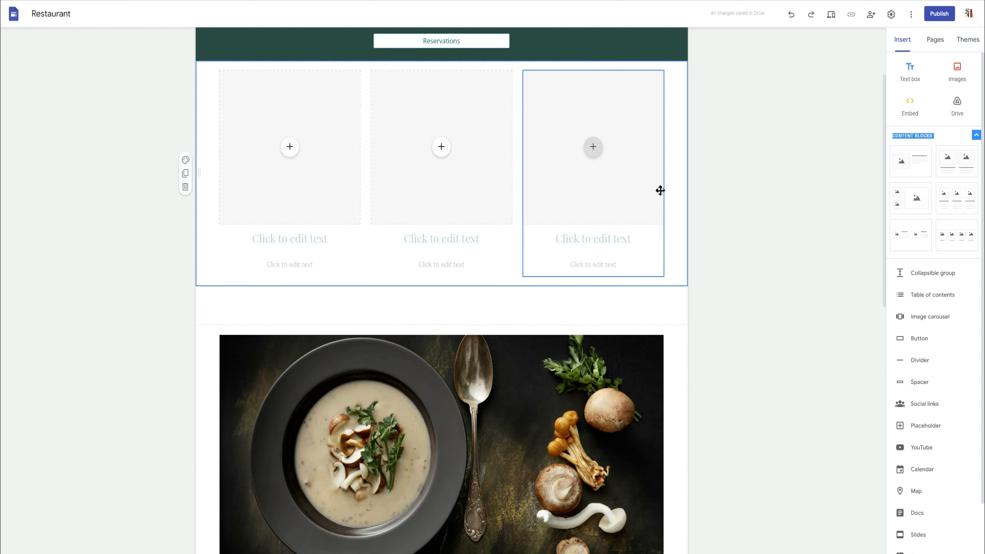
pyautogui.scroll(3, 795, 221)
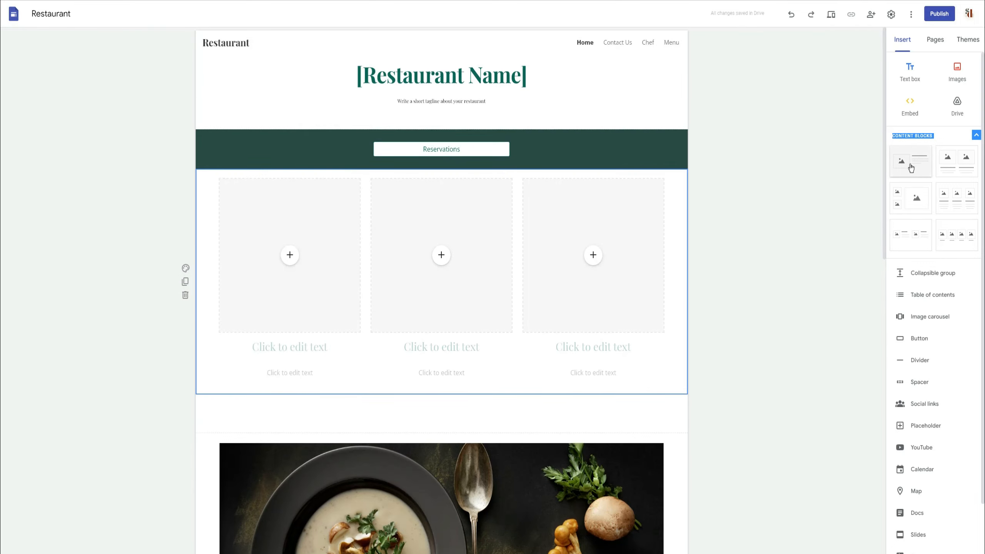
pyautogui.moveTo(919, 160); pyautogui.dragTo(430, 130)
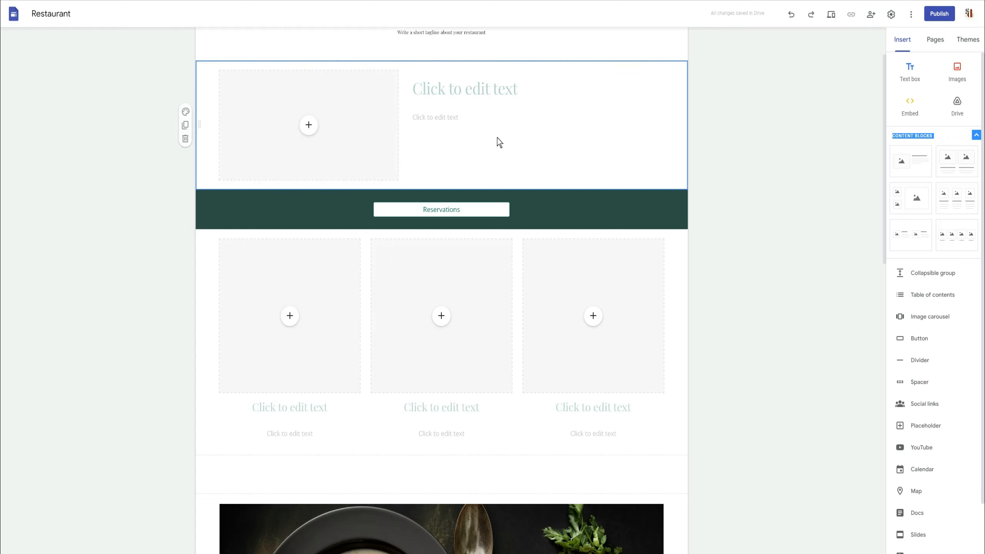
pyautogui.moveTo(438, 212); pyautogui.dragTo(488, 134)
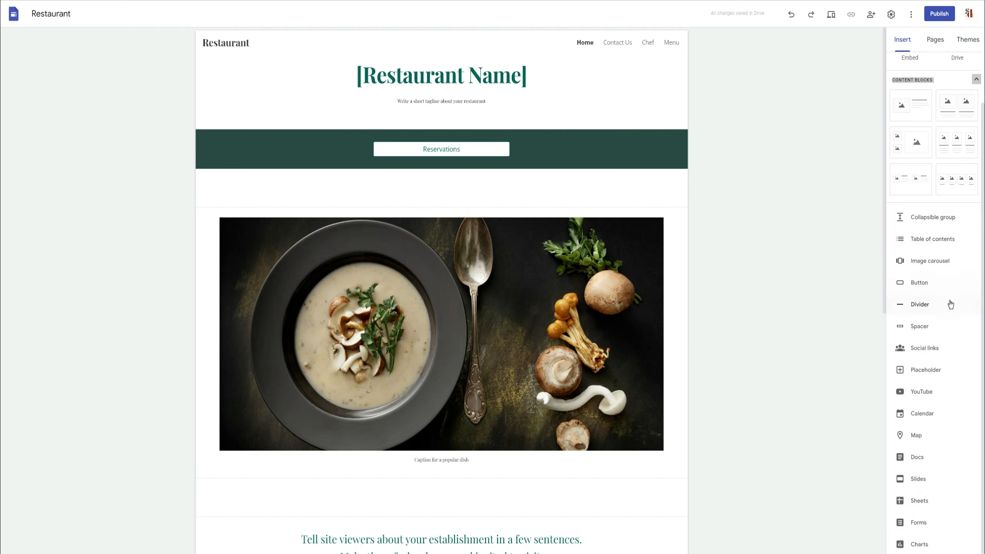
# Bring up the quick insert wheel in the blank section below Reservations and in the Reservations section, then dismiss it
pyautogui.scroll(2, 941, 493)
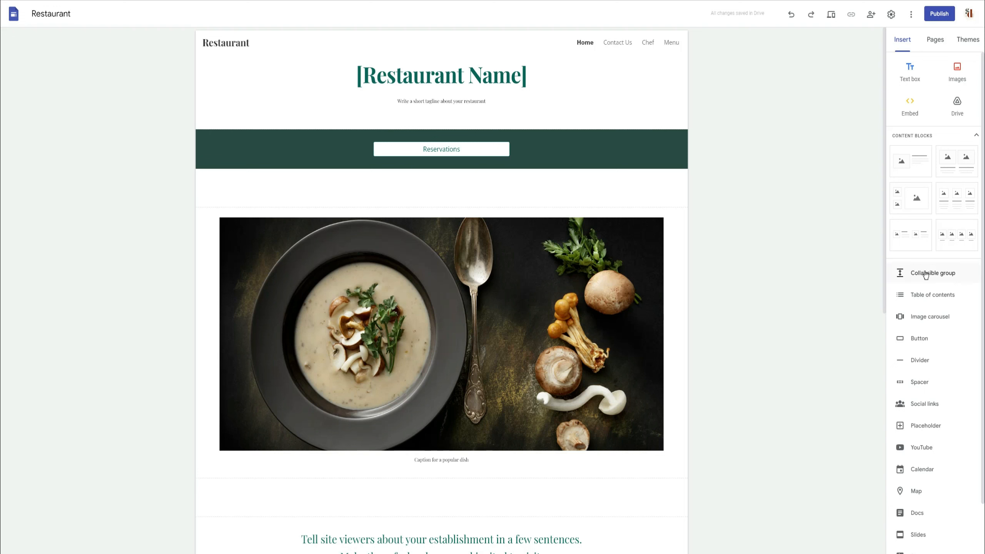
pyautogui.scroll(-2, 921, 540)
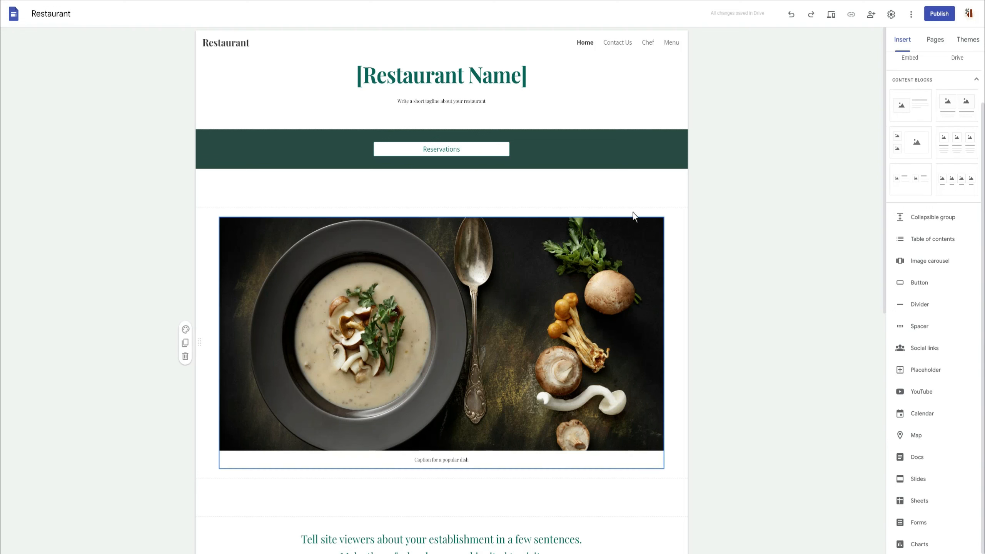
pyautogui.rightClick(670, 192)
pyautogui.click(643, 190)
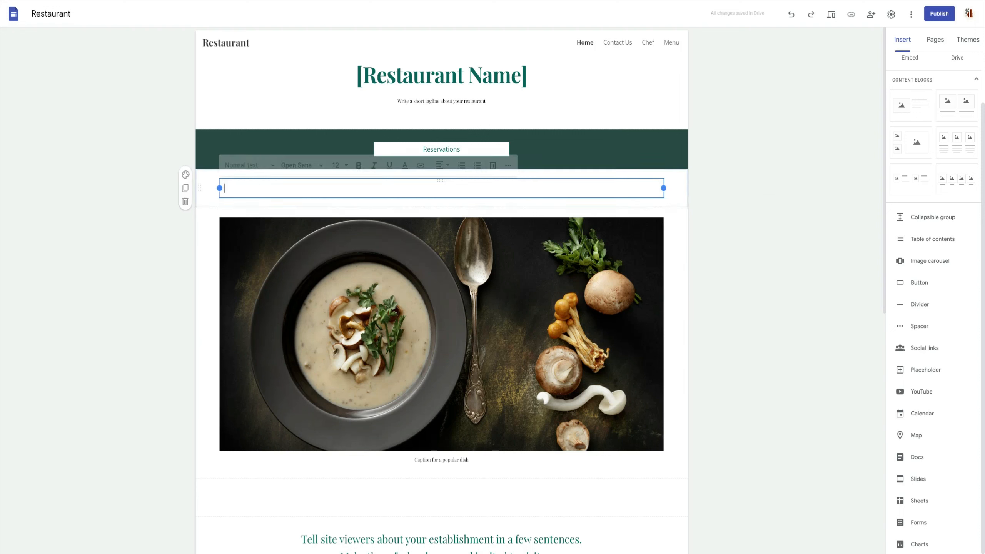
pyautogui.doubleClick(351, 200)
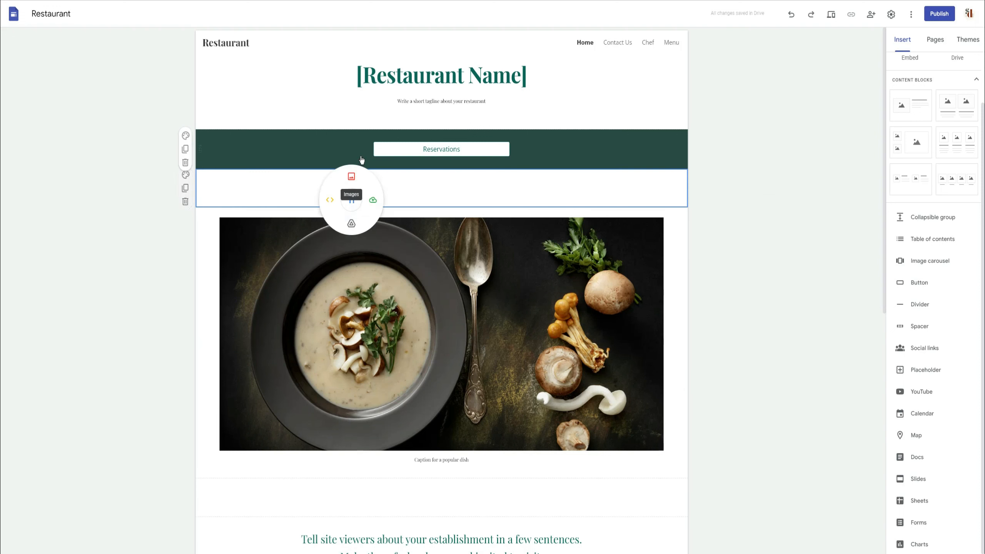
pyautogui.doubleClick(328, 142)
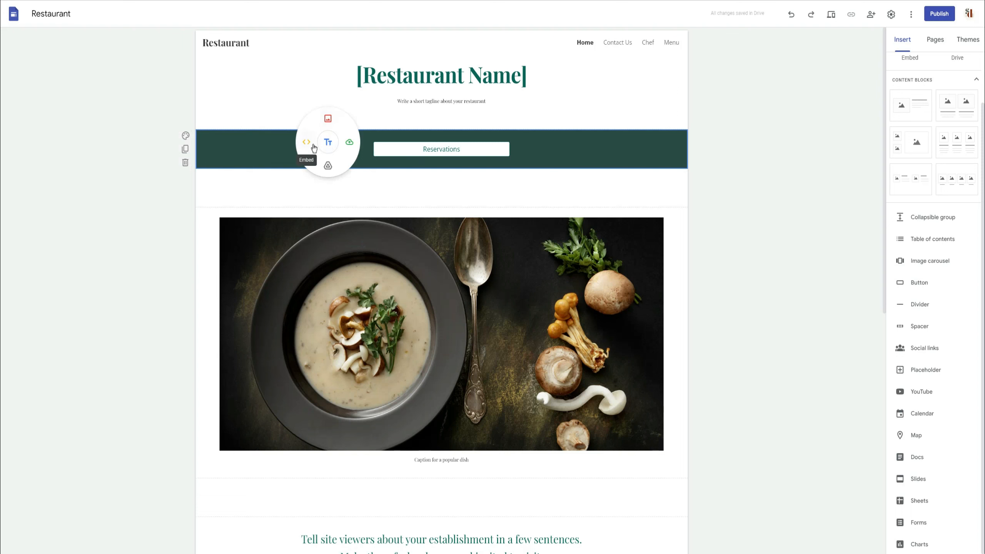
pyautogui.scroll(1, 933, 107)
pyautogui.scroll(2, 931, 103)
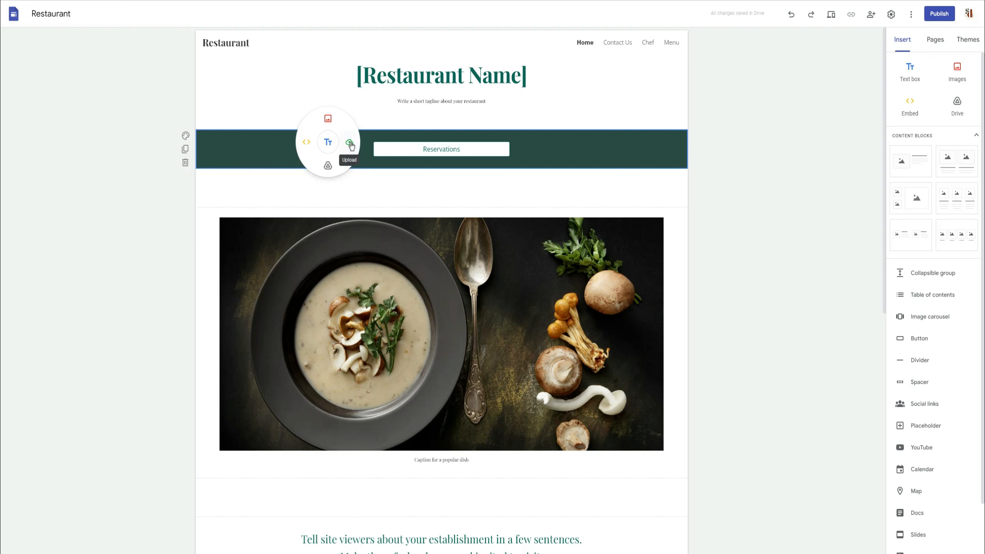
pyautogui.click(746, 173)
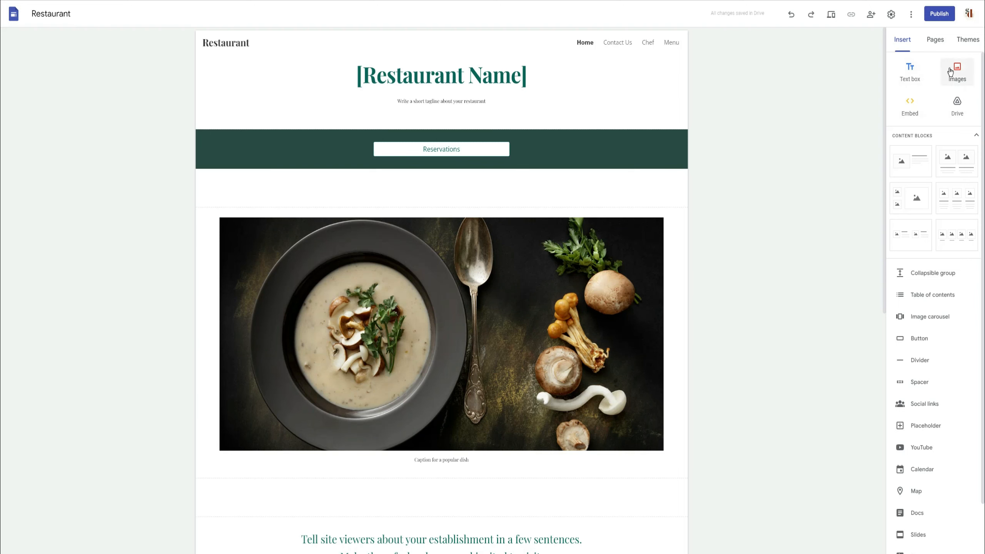
# Insert a collapsible group below the Press coverage section and turn off its Collapsible option
pyautogui.scroll(-8, 885, 386)
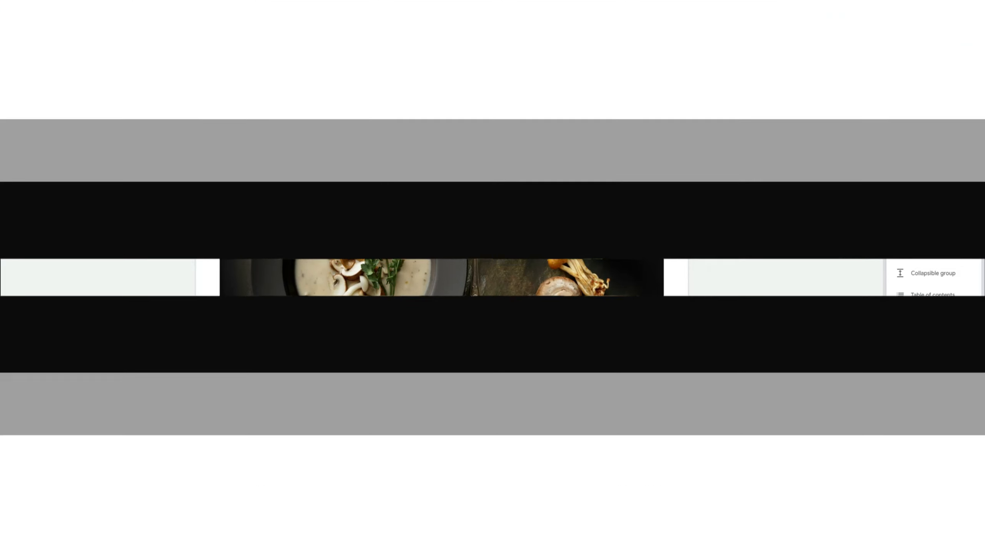
pyautogui.scroll(-3, 752, 252)
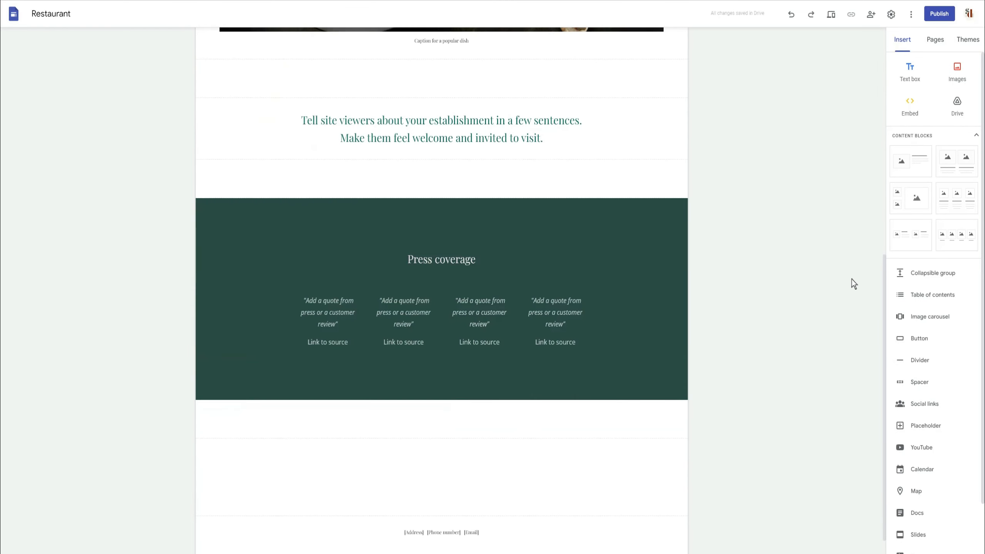
pyautogui.scroll(-1, 930, 277)
pyautogui.scroll(-1, 929, 285)
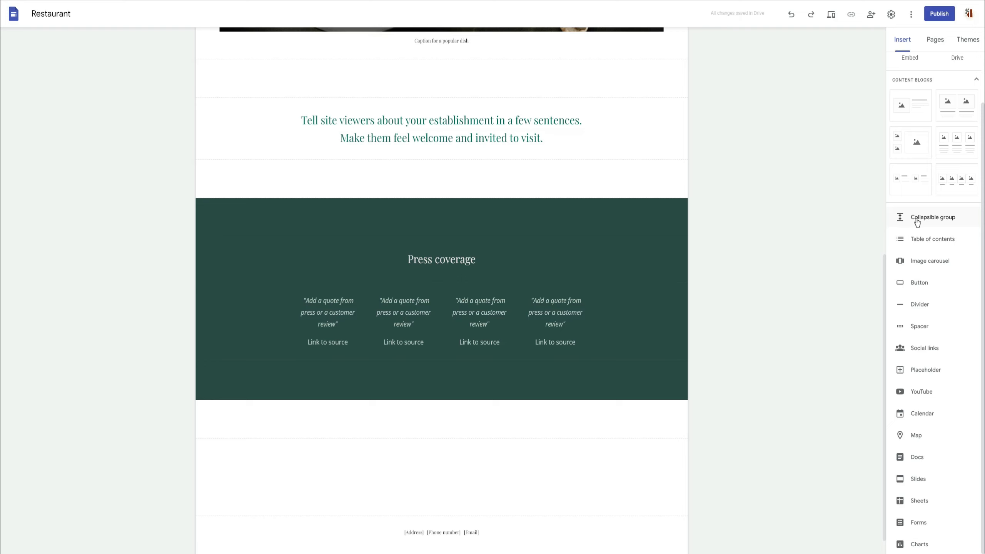
pyautogui.click(892, 220)
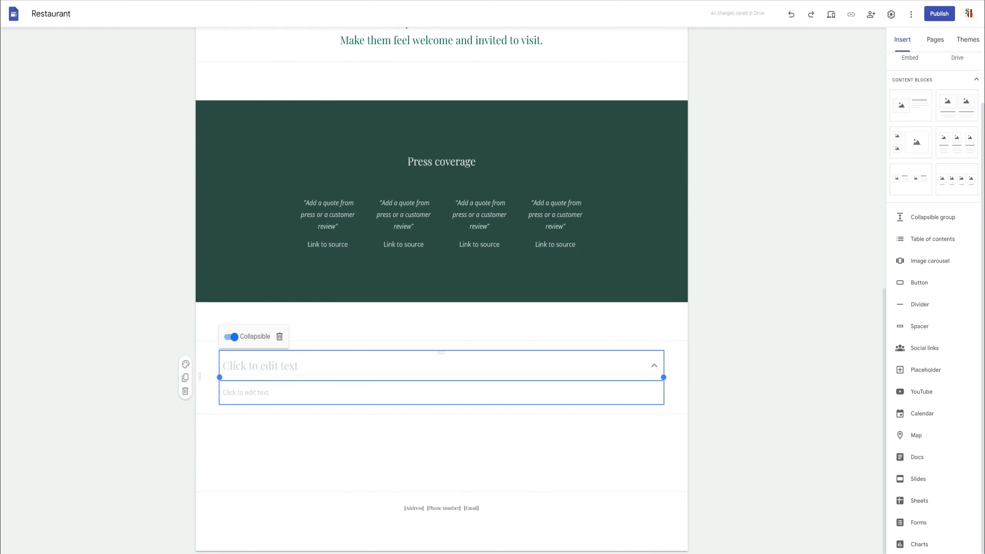
pyautogui.click(233, 336)
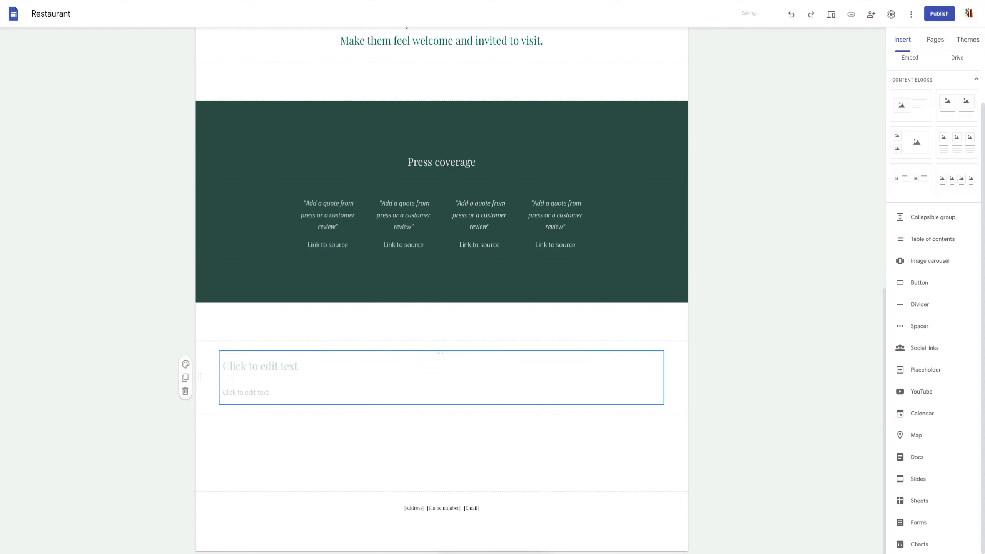
# Group the fourth Press coverage quote with the third in one column, make the group collapsible and collapse it
pyautogui.click(555, 215)
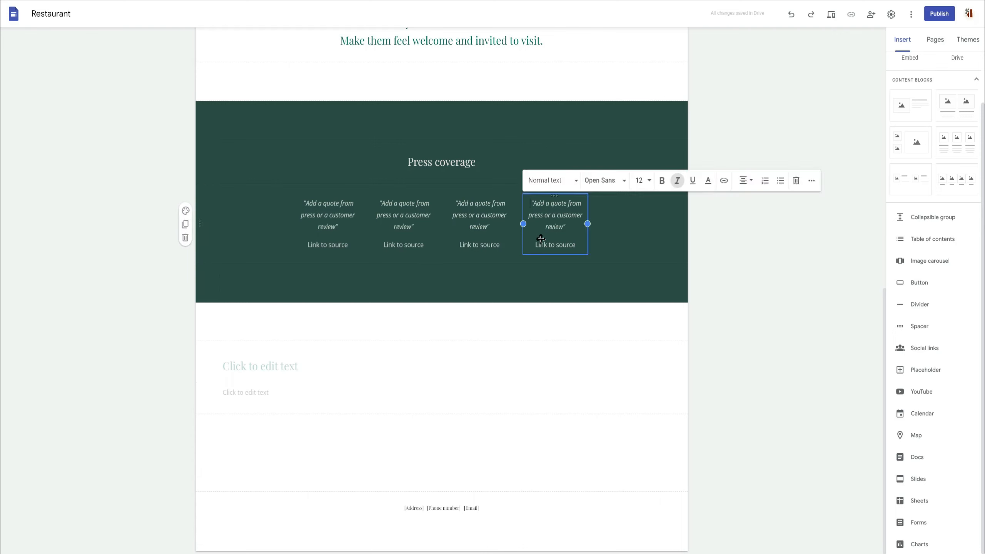
pyautogui.moveTo(555, 195); pyautogui.dragTo(470, 252)
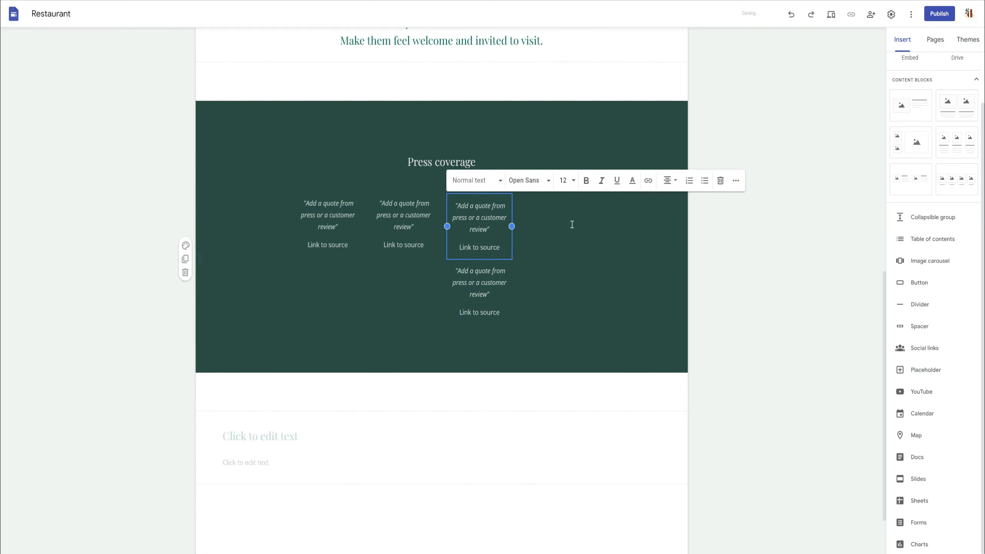
pyautogui.click(511, 260)
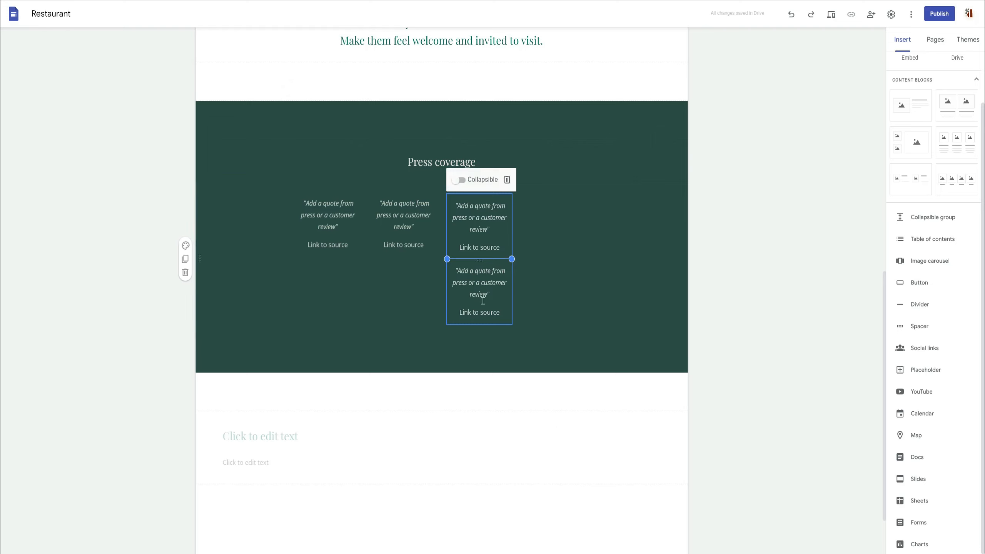
pyautogui.click(459, 180)
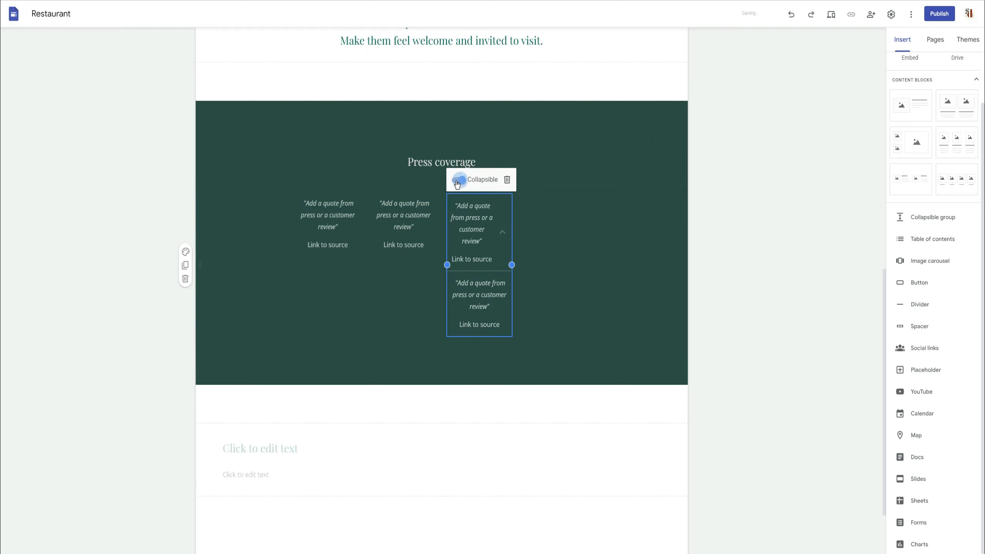
pyautogui.click(735, 223)
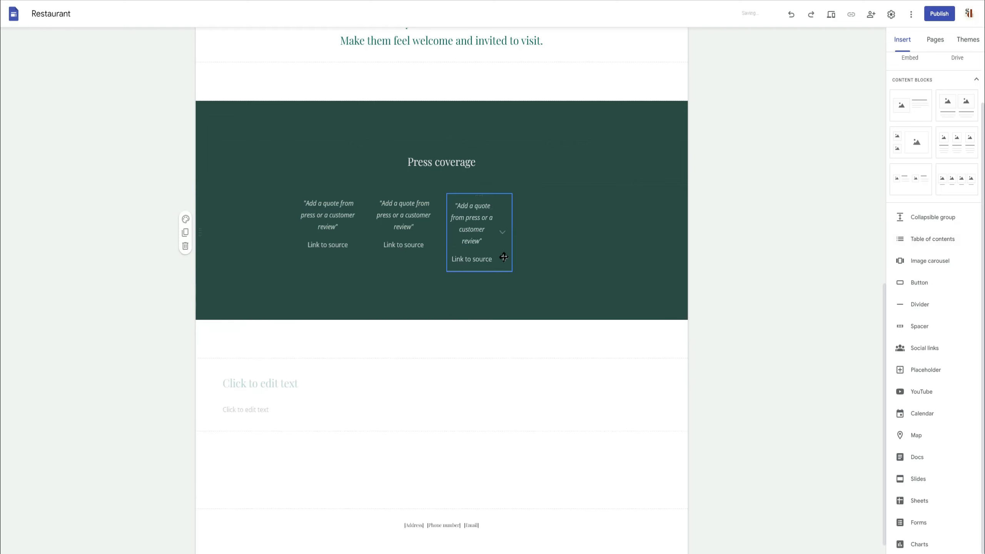
# Move the captioned dish image into the expanded Press coverage group and widen the group to the section's content edge
pyautogui.click(501, 232)
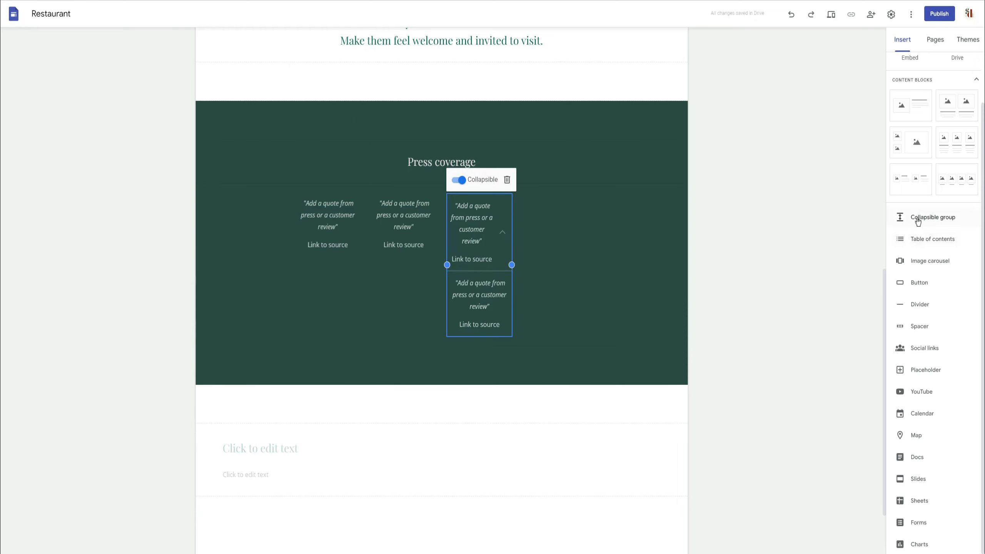
pyautogui.moveTo(917, 221); pyautogui.dragTo(509, 400)
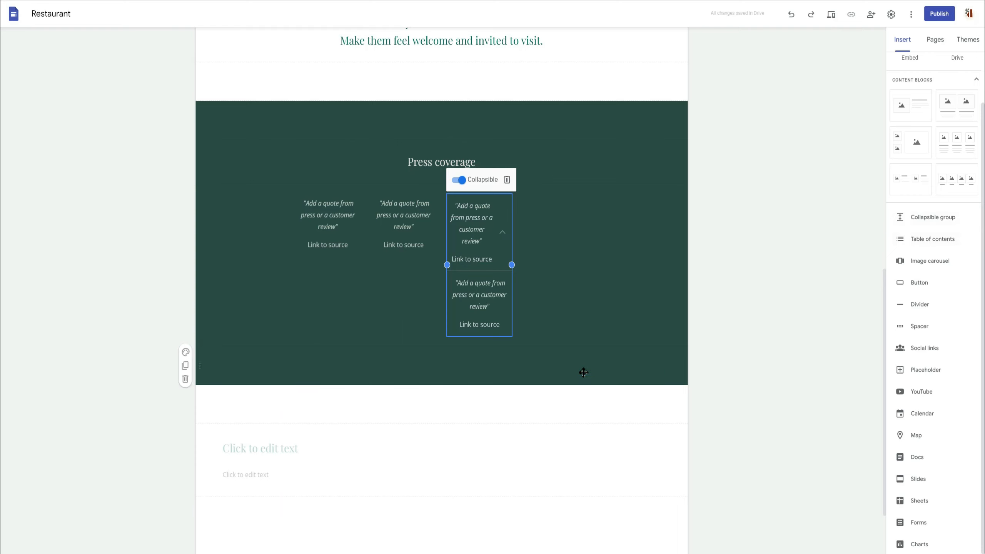
pyautogui.scroll(7, 554, 322)
pyautogui.moveTo(455, 48); pyautogui.dragTo(479, 322)
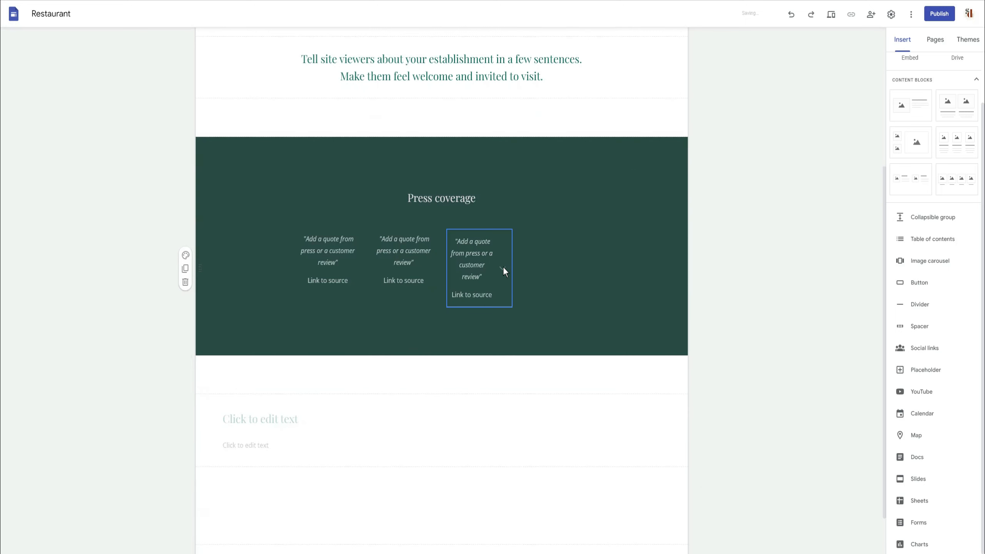
pyautogui.click(502, 268)
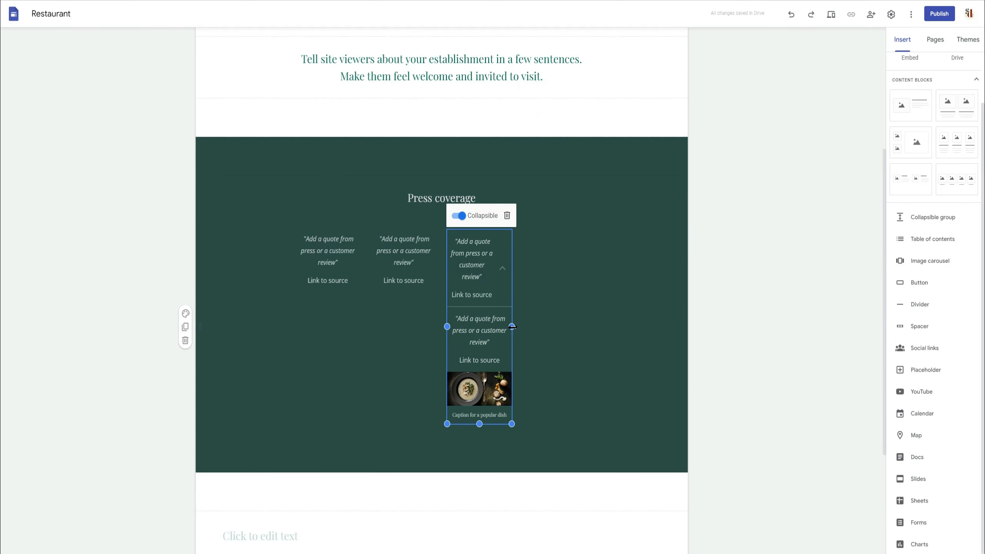
pyautogui.moveTo(512, 327); pyautogui.dragTo(684, 324)
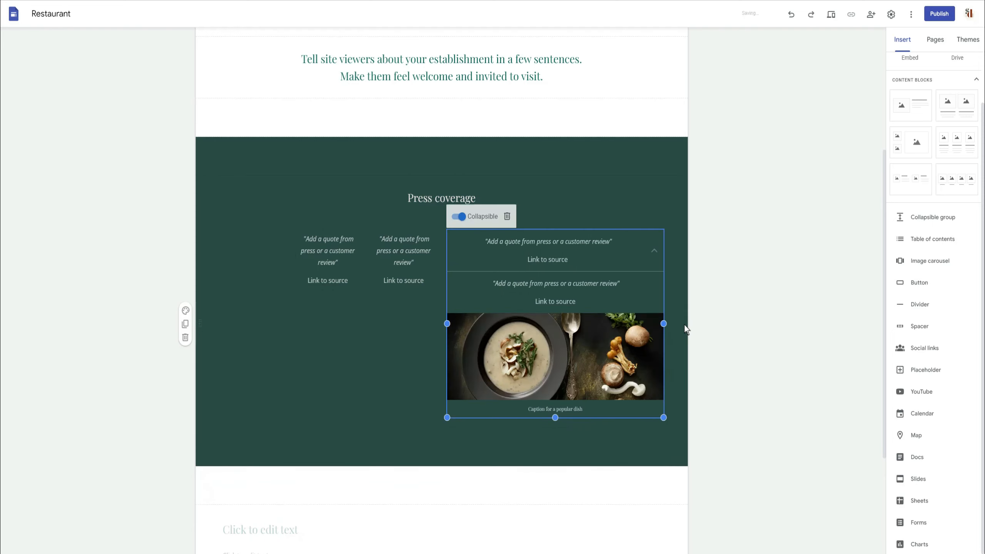
# Collapse and re-expand the widened Press coverage group, and turn off its Collapsible option
pyautogui.click(653, 250)
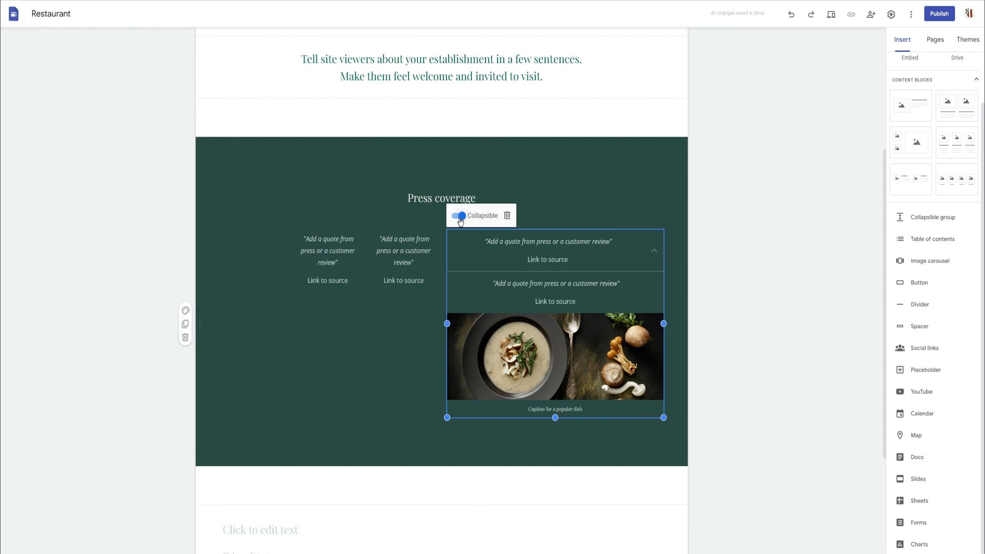
pyautogui.click(692, 364)
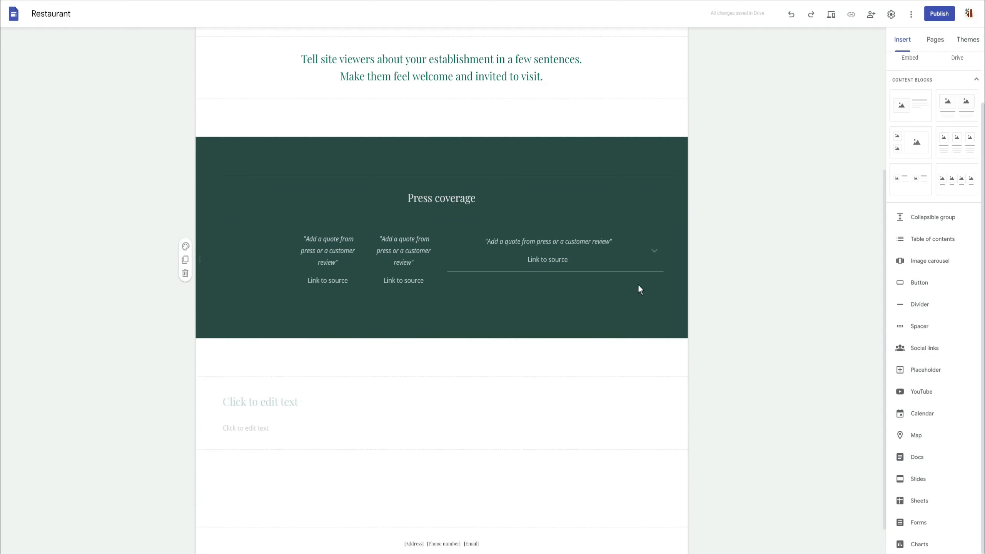
pyautogui.click(653, 251)
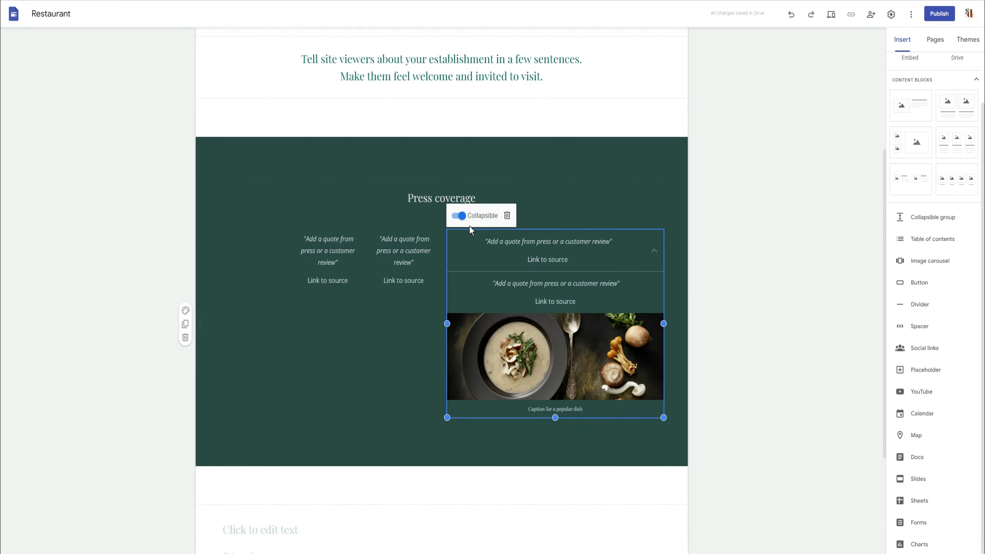
pyautogui.click(460, 216)
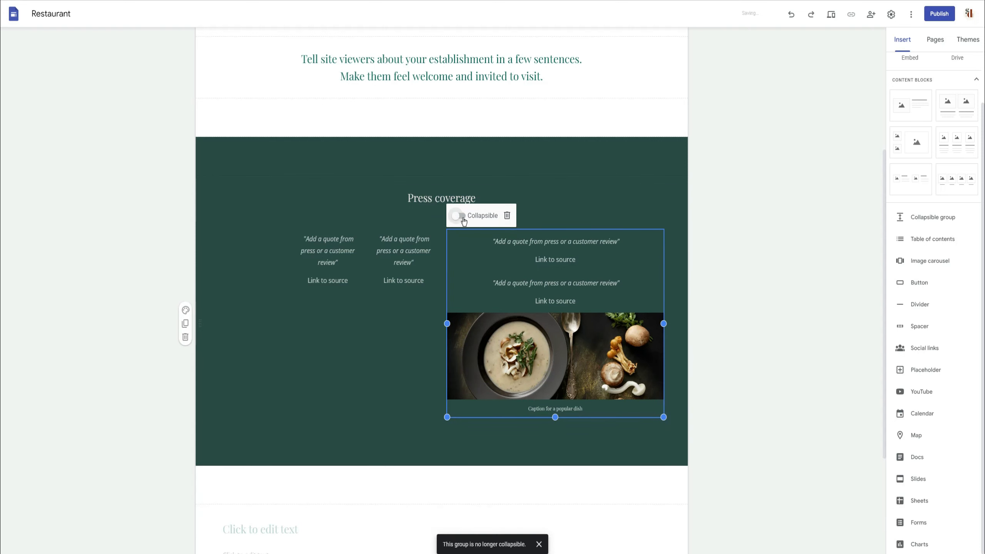
# Uncrop the dish image inside the Press coverage group
pyautogui.click(556, 417)
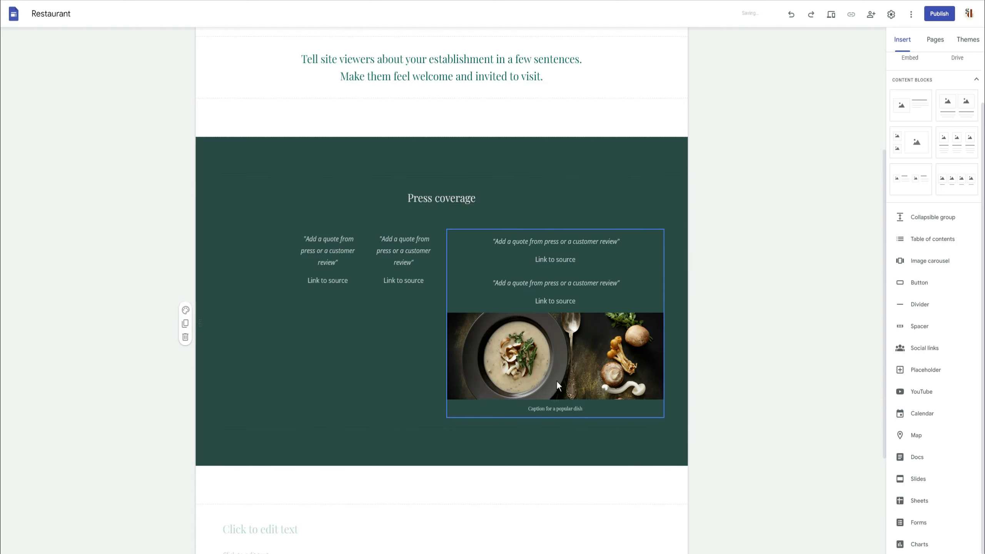
pyautogui.click(562, 355)
pyautogui.click(560, 355)
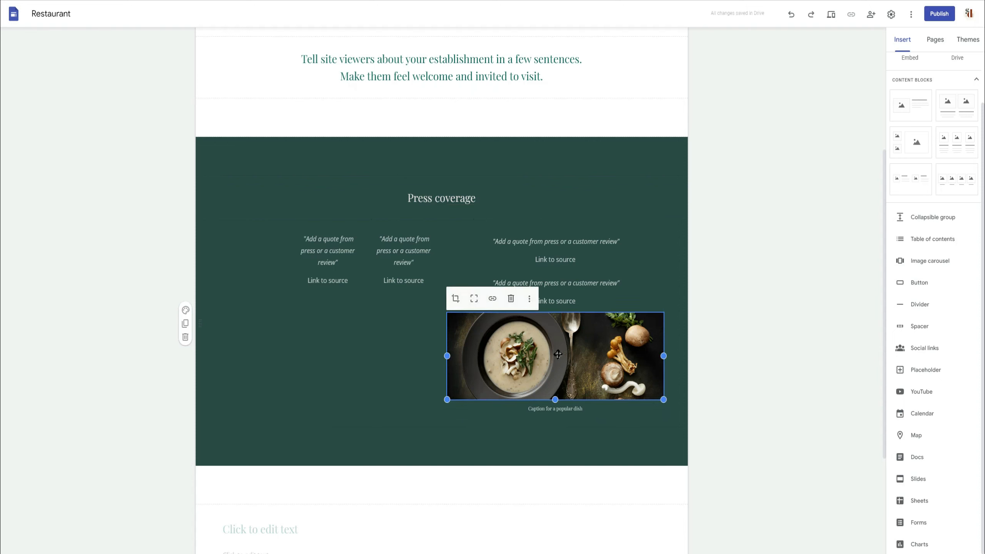
pyautogui.click(475, 302)
pyautogui.click(723, 308)
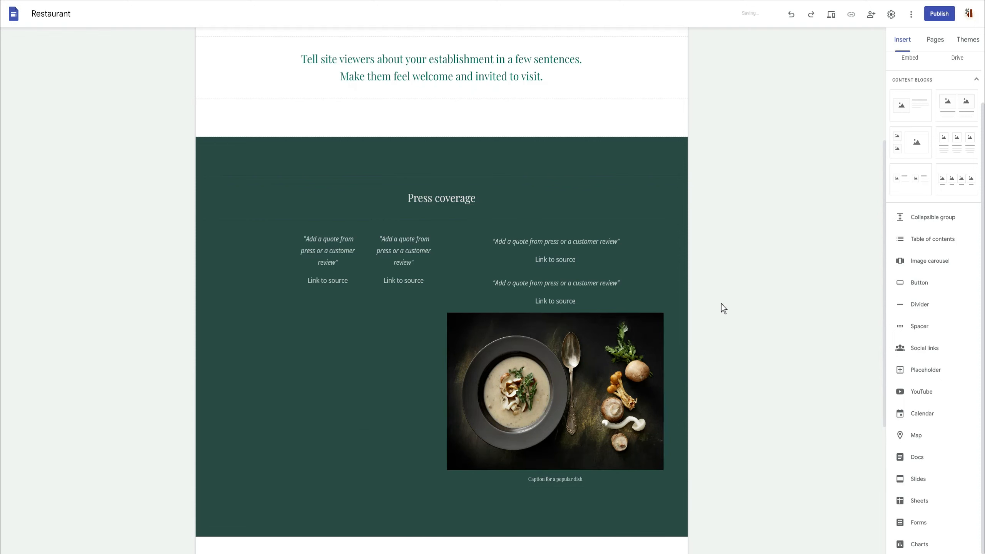
# Turn the Collapsible option back on for the Press coverage group with the uncropped dish image and collapse it
pyautogui.click(662, 481)
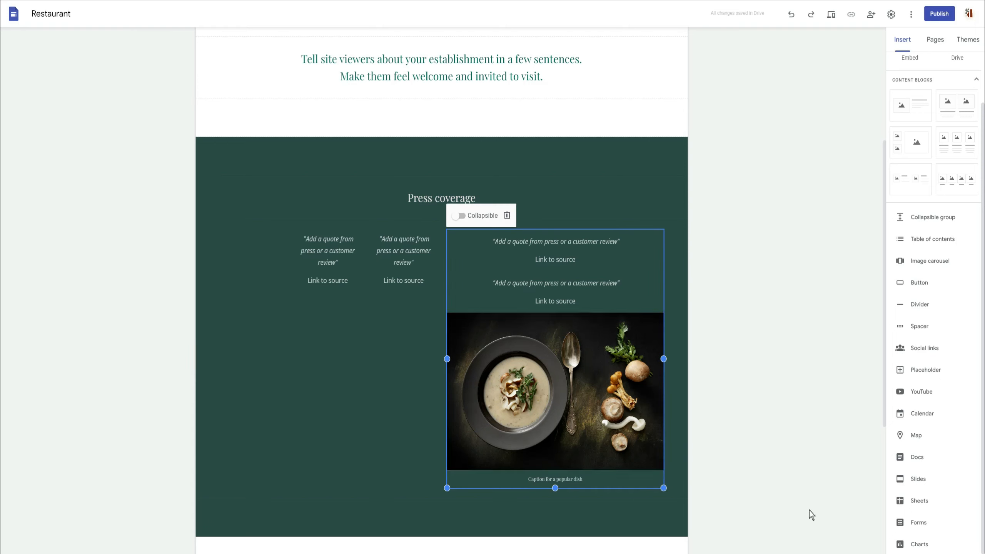
pyautogui.click(708, 431)
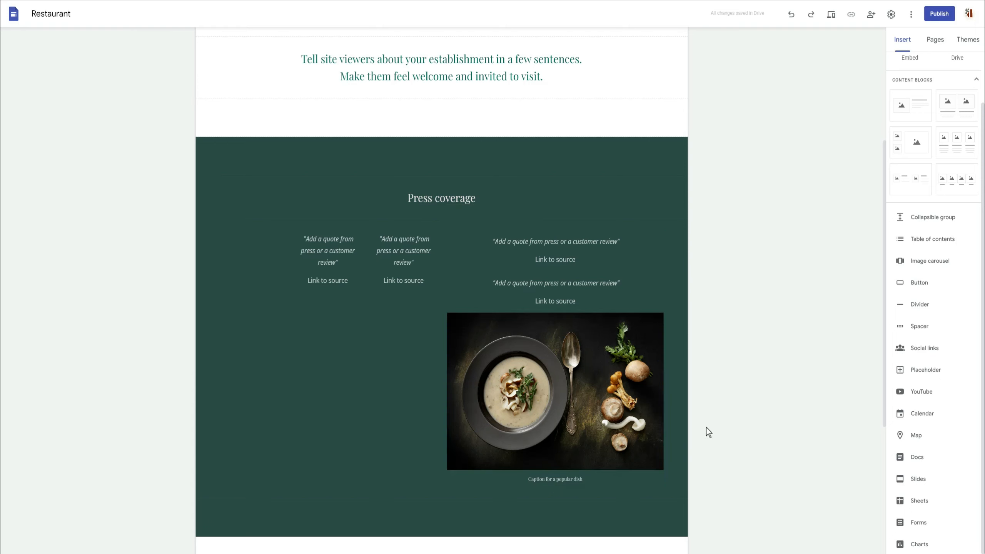
pyautogui.click(662, 351)
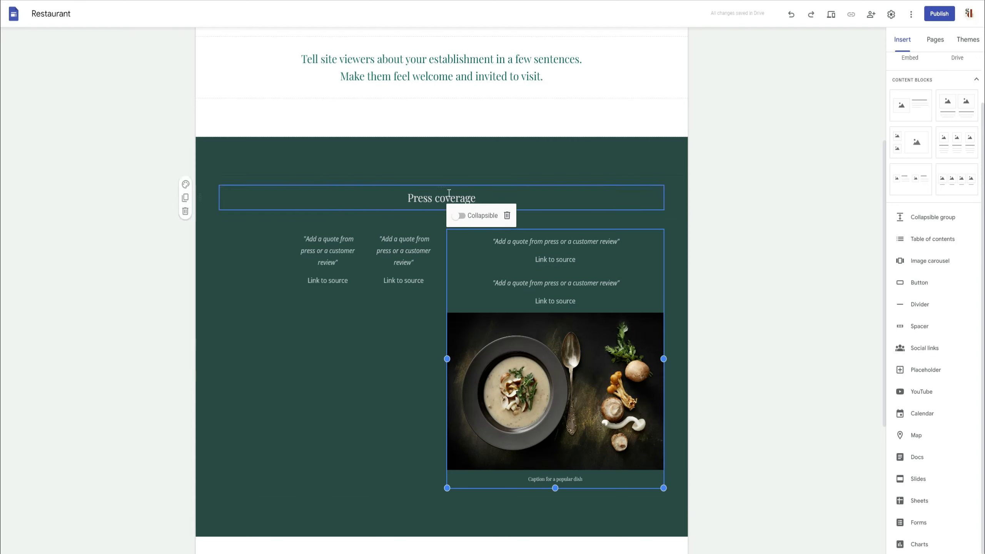
pyautogui.click(458, 216)
pyautogui.click(702, 273)
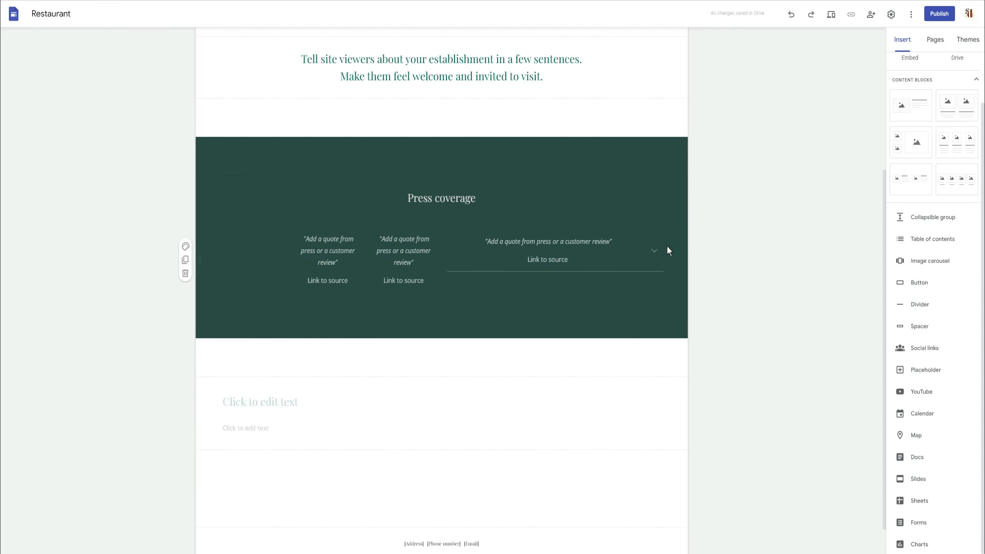
# Test expanding and collapsing the Press coverage group, and switch off its Collapsible option while it is expanded
pyautogui.click(653, 250)
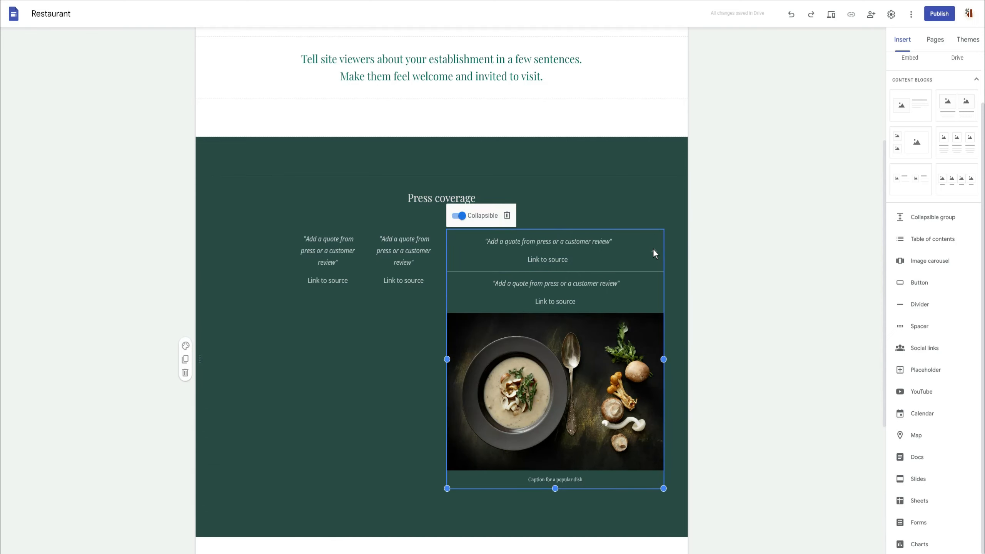
pyautogui.click(653, 252)
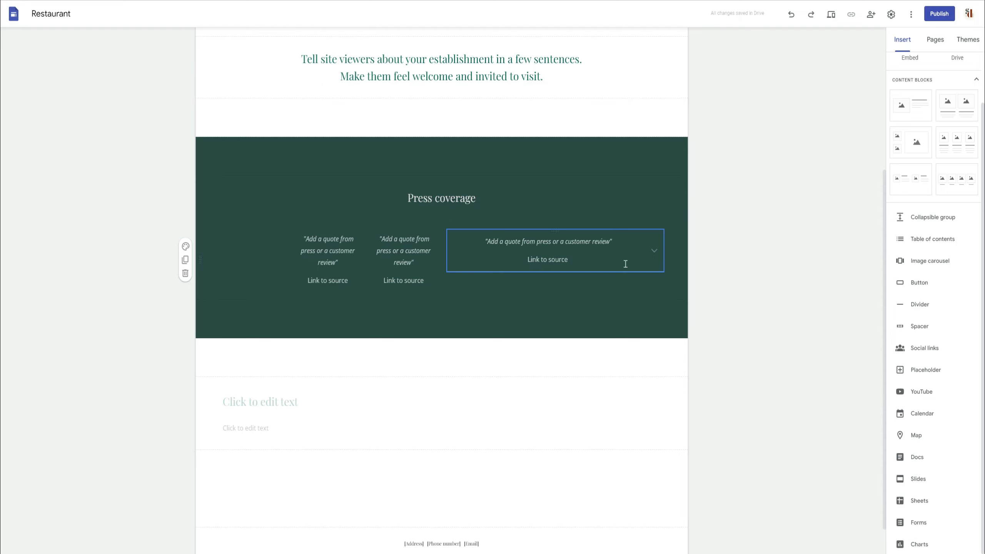
pyautogui.click(653, 250)
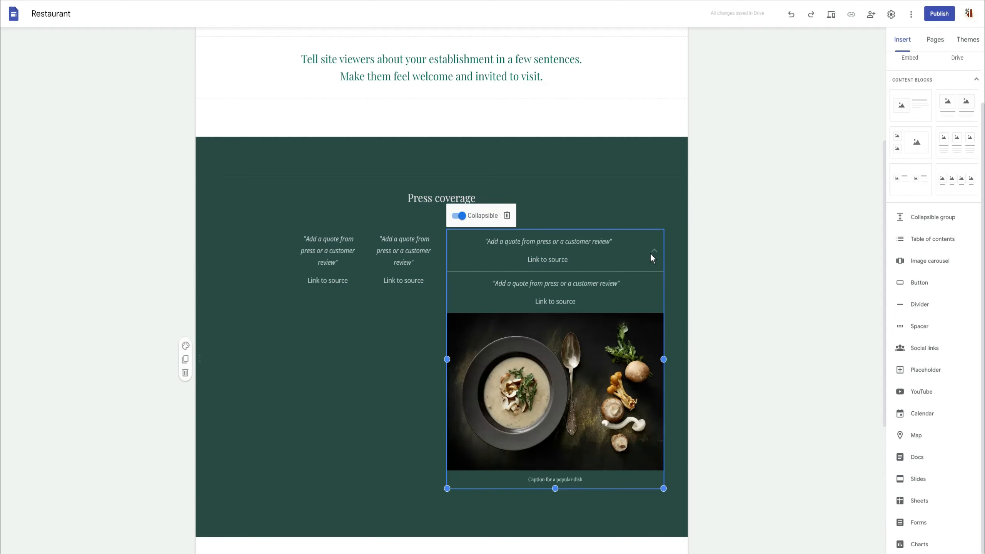
pyautogui.click(459, 216)
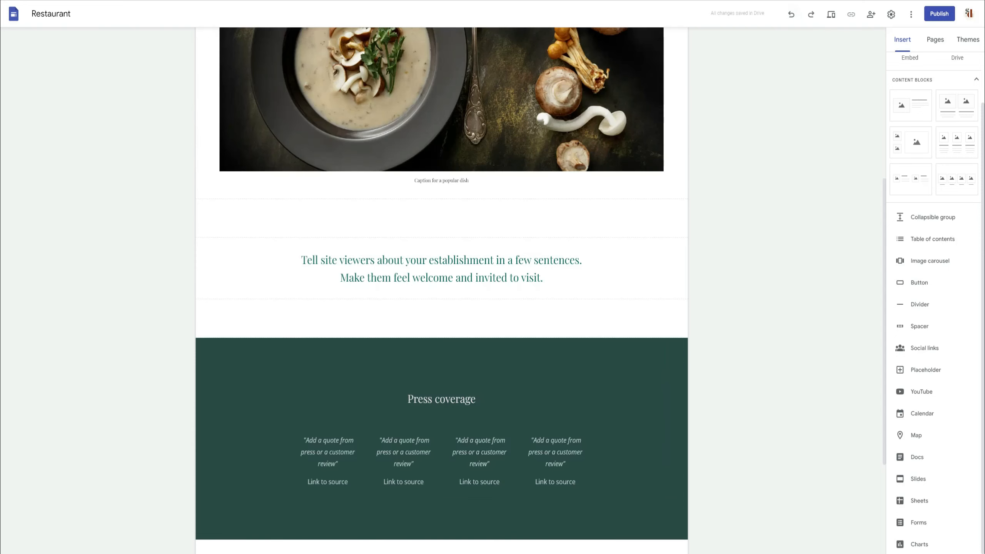
# Insert a table of contents and place it in the header beside the restaurant name
pyautogui.scroll(7, 859, 271)
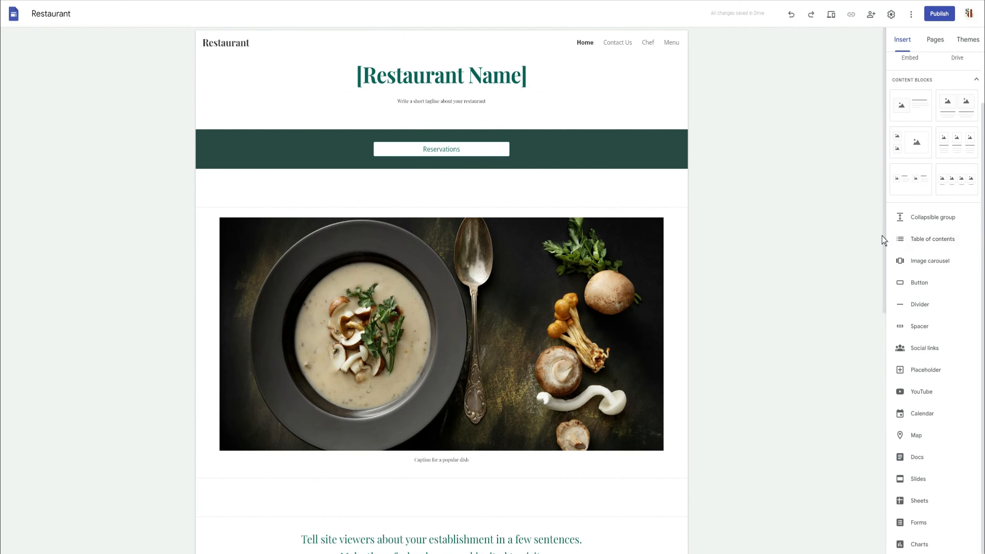
pyautogui.click(930, 238)
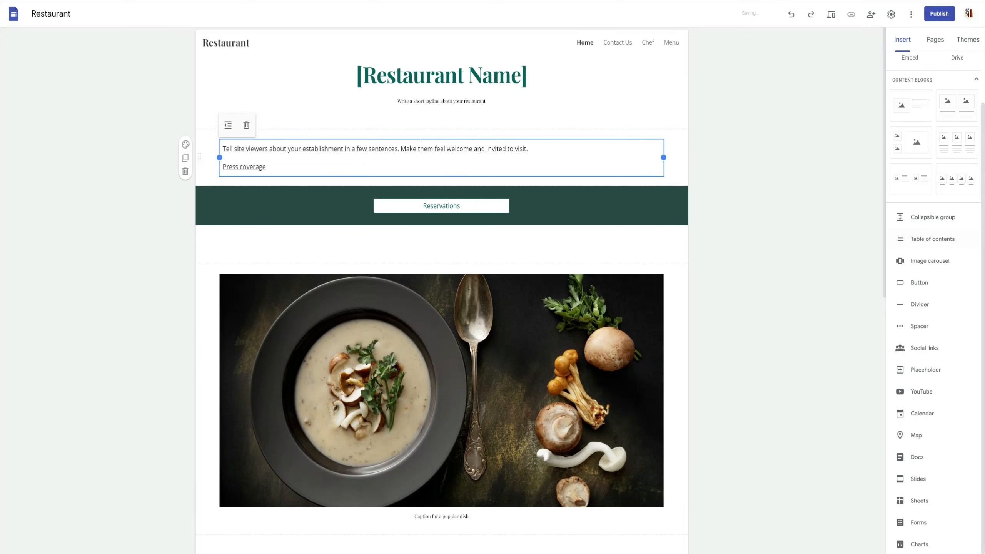
pyautogui.moveTo(465, 140); pyautogui.dragTo(633, 82)
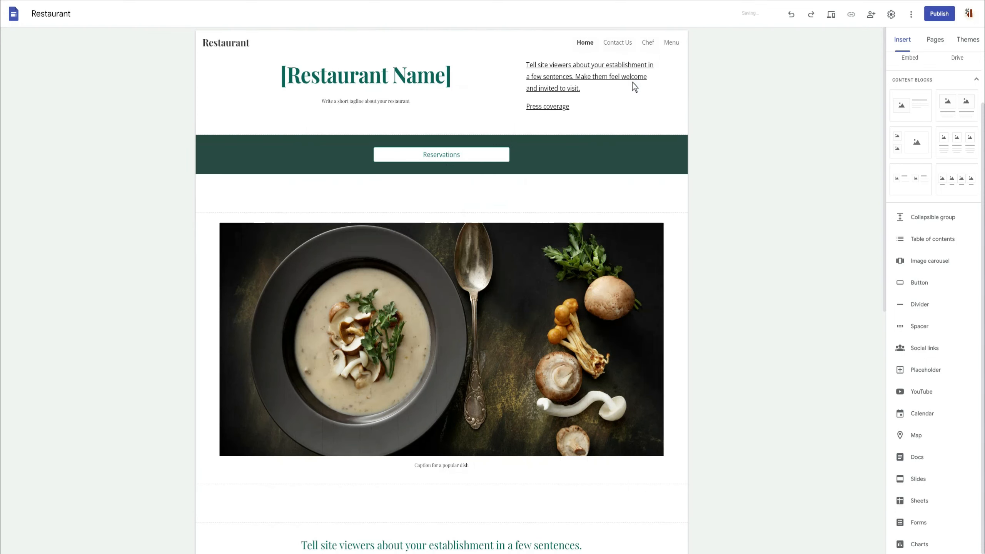
pyautogui.click(480, 272)
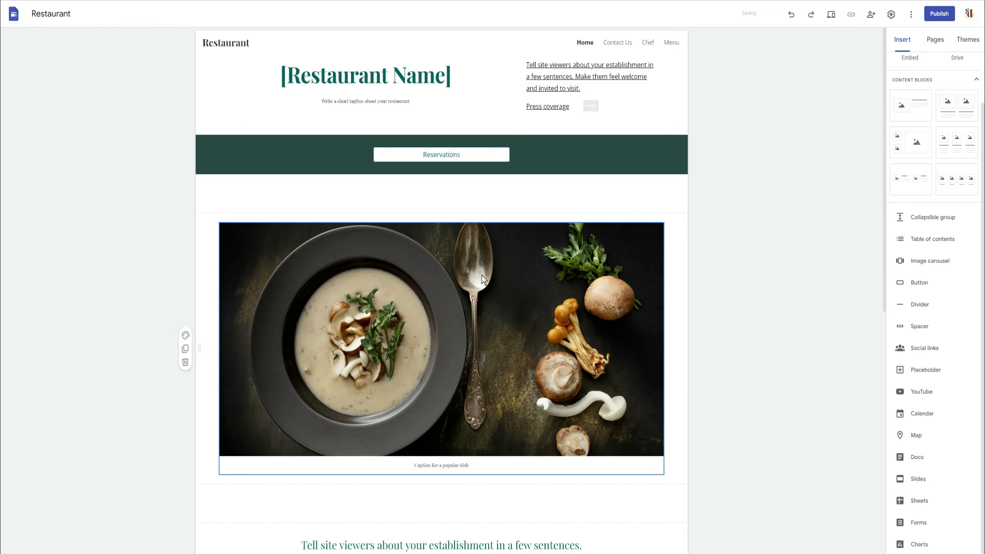
# Compare the table of contents entries with the headings further down the page, and select the table of contents
pyautogui.scroll(-4, 488, 264)
pyautogui.scroll(-8, 488, 263)
pyautogui.click(452, 237)
pyautogui.scroll(9, 565, 218)
pyautogui.scroll(-1, 564, 295)
pyautogui.scroll(4, 564, 287)
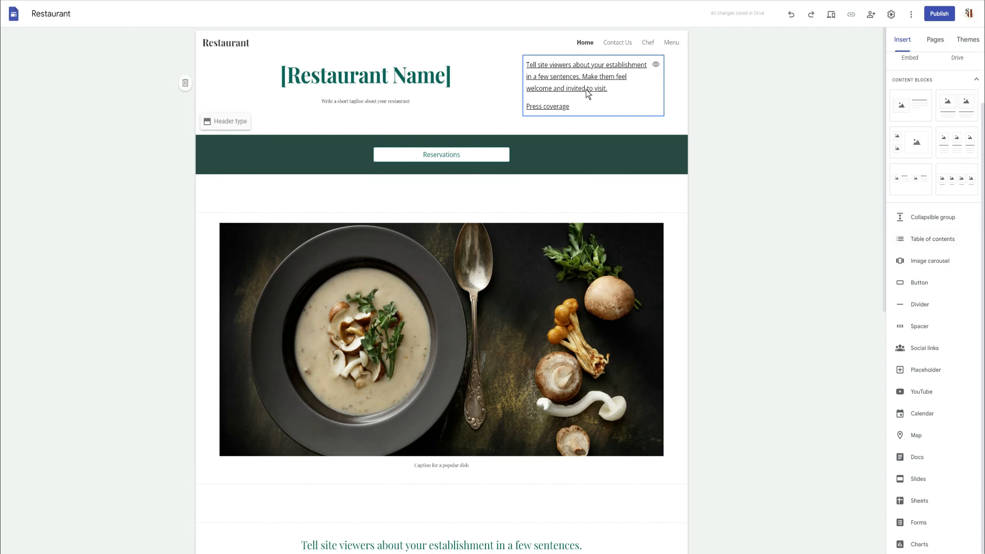
pyautogui.click(585, 104)
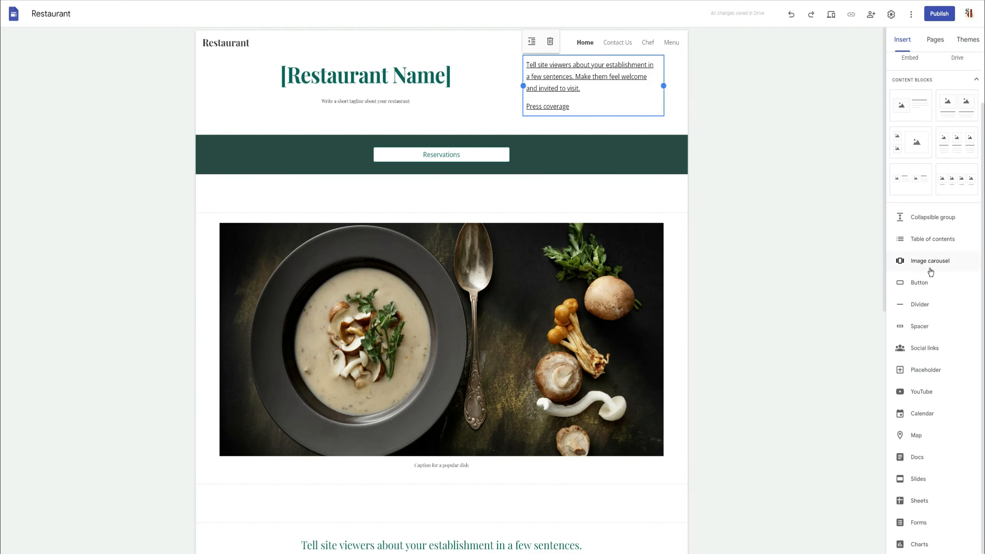
# Start an image carousel and upload to it the five image files listed under Today in the Downloads folder
pyautogui.scroll(-10, 766, 208)
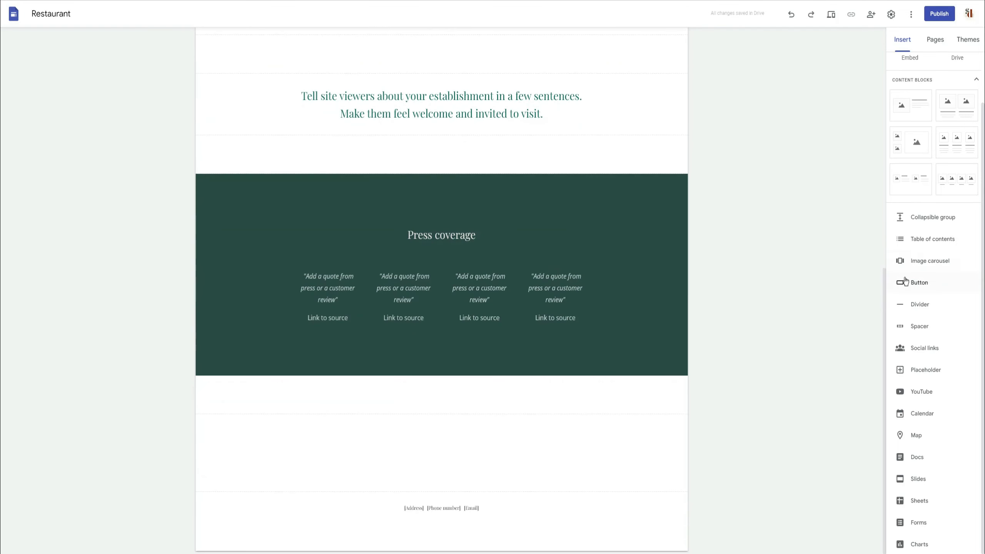
pyautogui.scroll(2, 907, 264)
pyautogui.scroll(8, 848, 275)
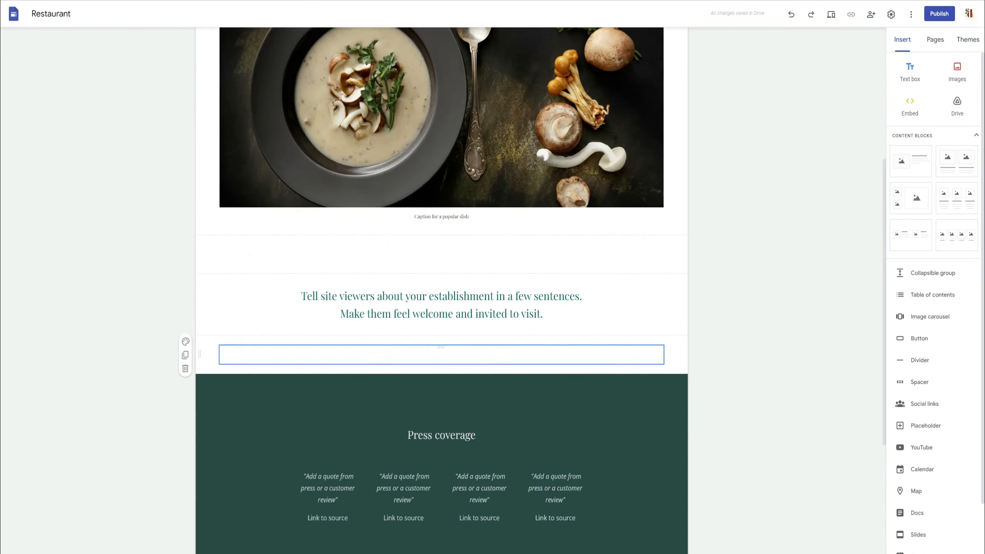
pyautogui.scroll(-1, 916, 322)
pyautogui.scroll(-1, 916, 322)
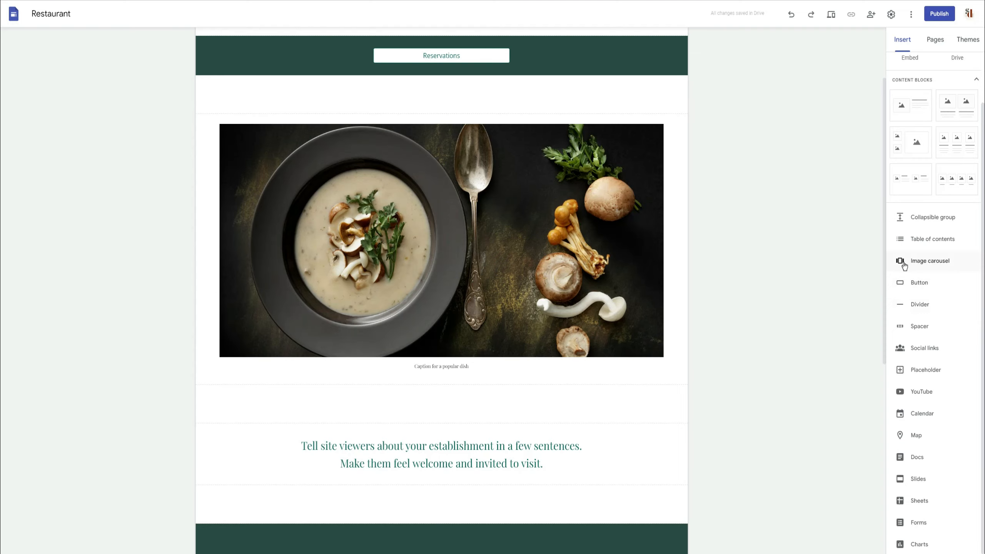
pyautogui.click(903, 261)
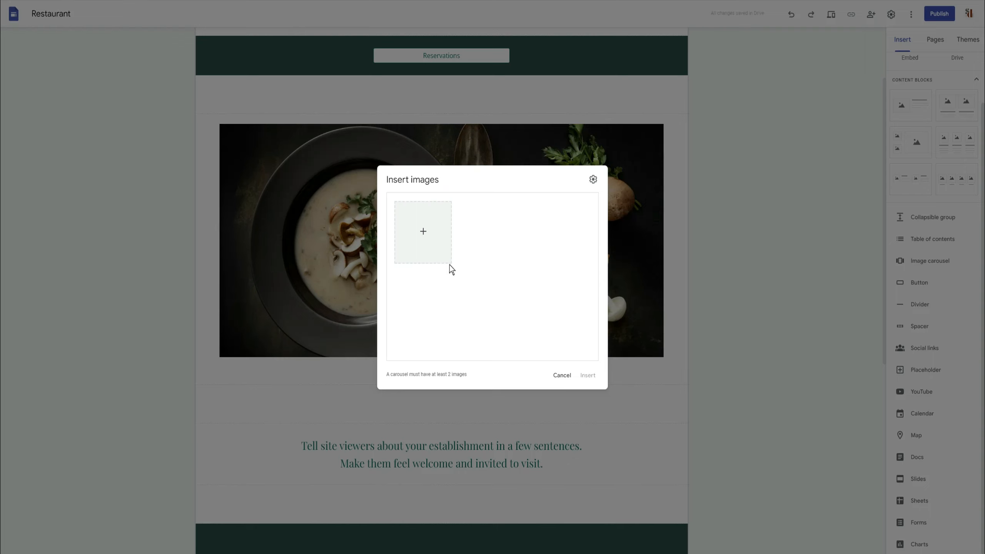
pyautogui.click(423, 232)
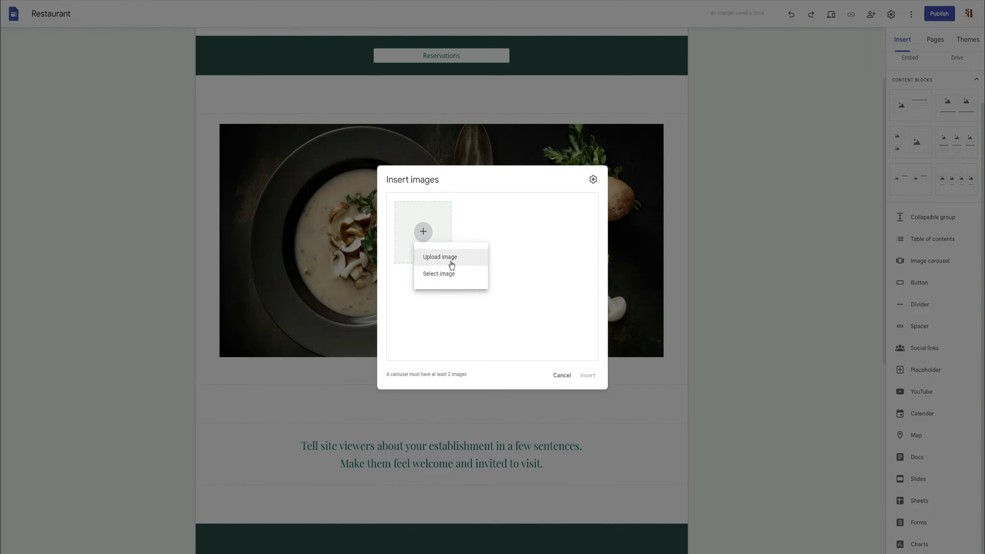
pyautogui.click(454, 258)
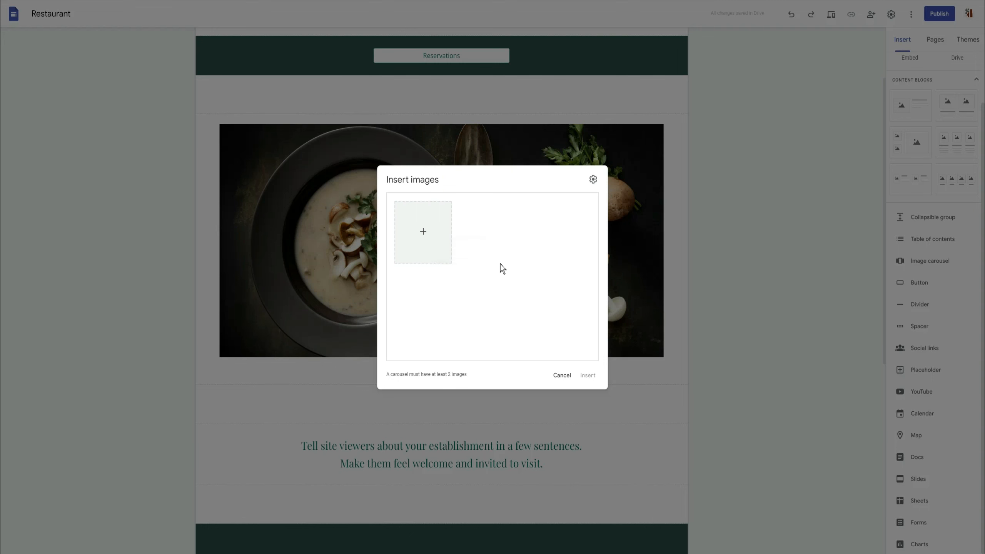
pyautogui.click(347, 64)
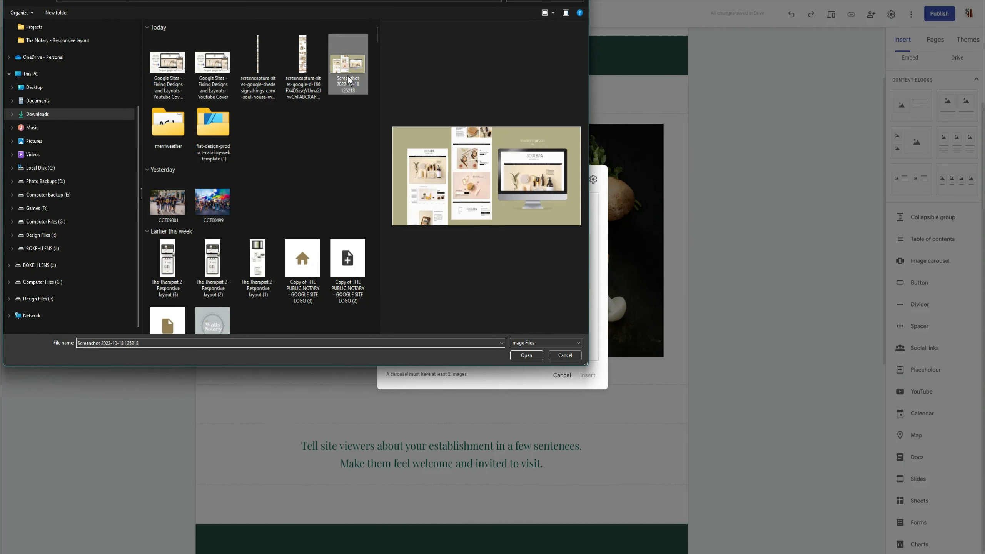
pyautogui.keyDown('shift'); pyautogui.click(171, 64); pyautogui.keyUp('shift')
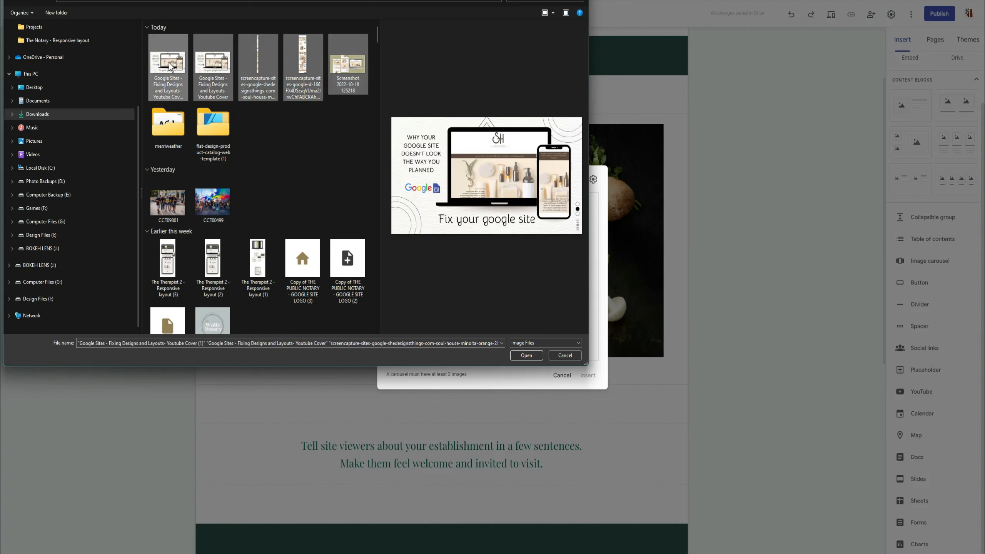
pyautogui.click(525, 355)
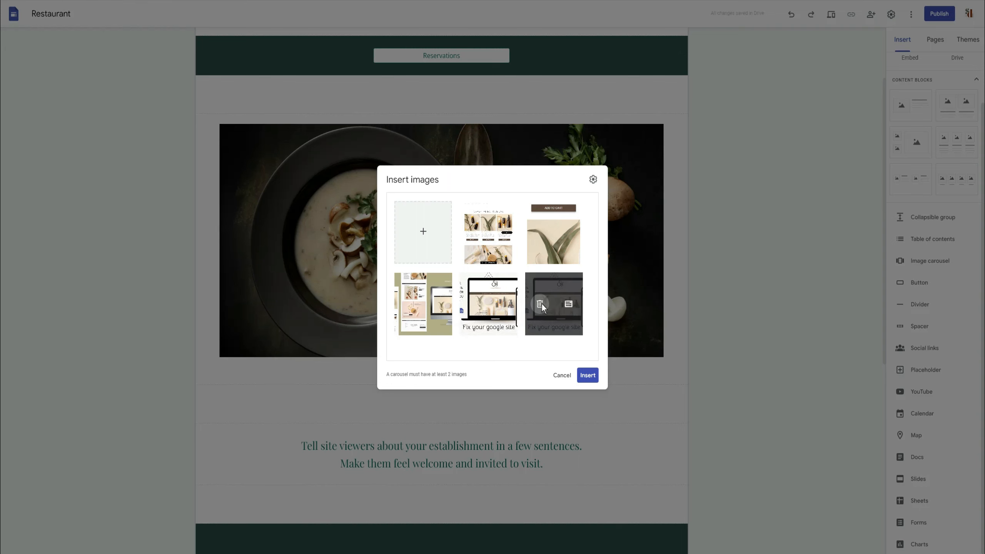
# Remove the last duplicate "Fix your google site" image from the set and insert the carousel with the remaining four images
pyautogui.click(540, 304)
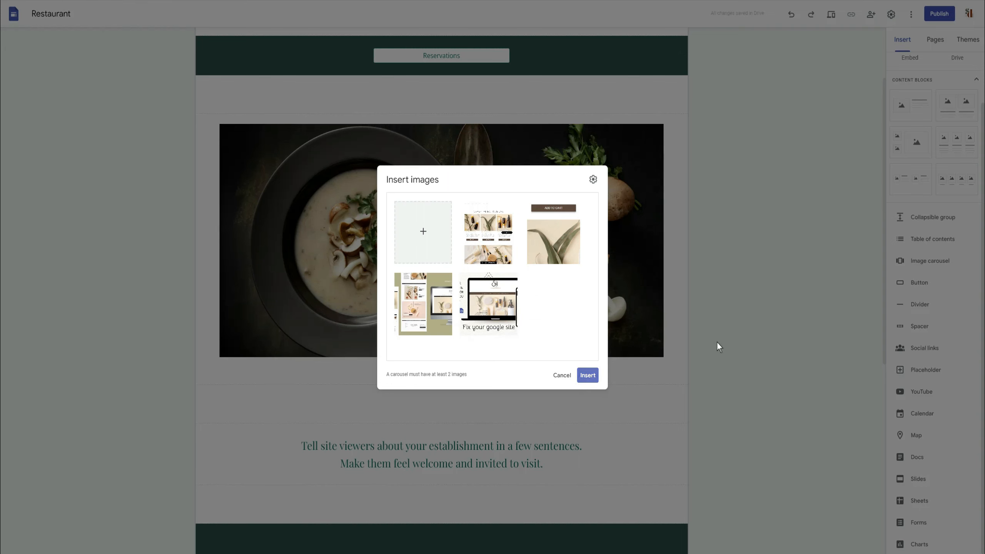
pyautogui.click(587, 375)
pyautogui.scroll(-3, 322, 268)
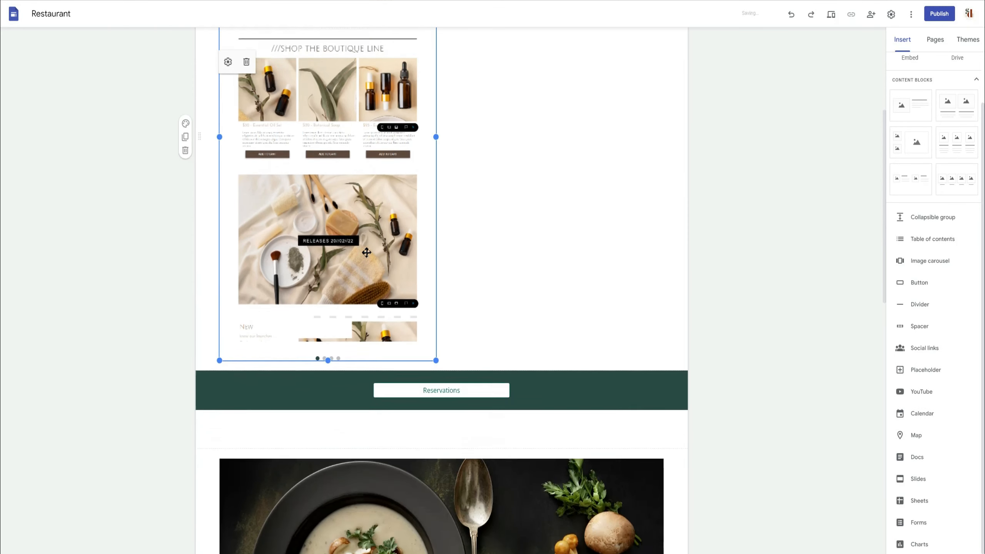
# Reduce the image carousel's height and centre it between the restaurant header and the Reservations section
pyautogui.scroll(5, 366, 252)
pyautogui.scroll(-5, 359, 366)
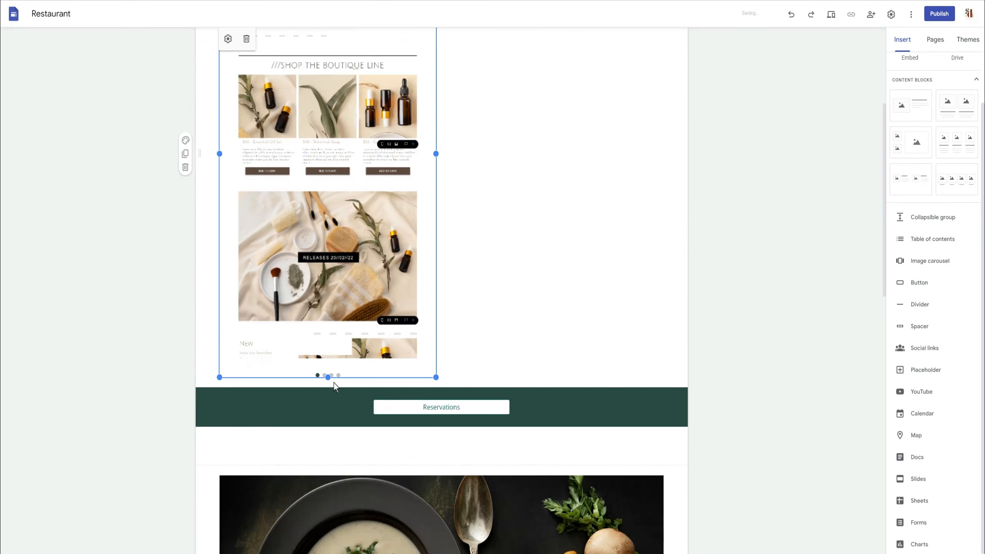
pyautogui.moveTo(328, 375); pyautogui.dragTo(469, 214)
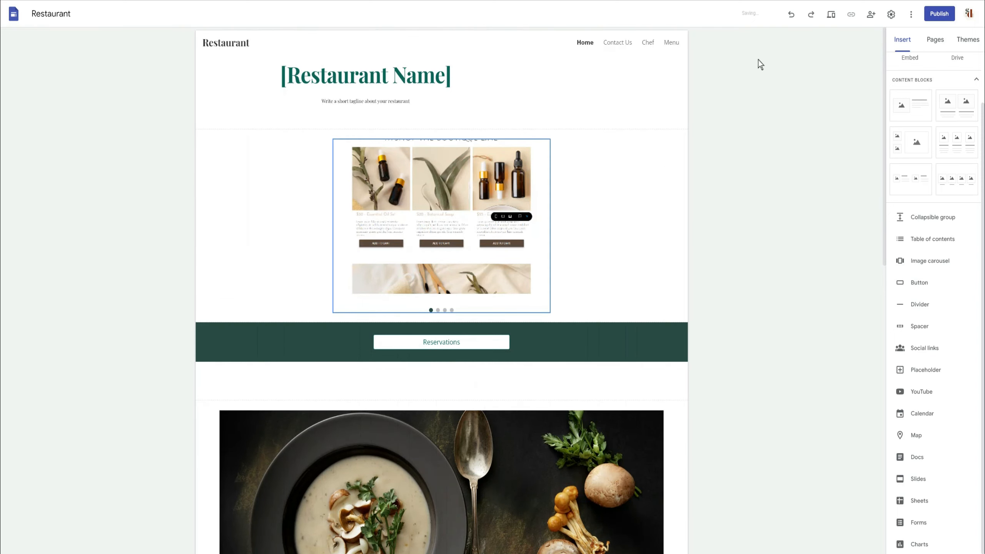
# Preview the site at phone size, browse the page and page through the carousel images, and return to editing
pyautogui.click(830, 14)
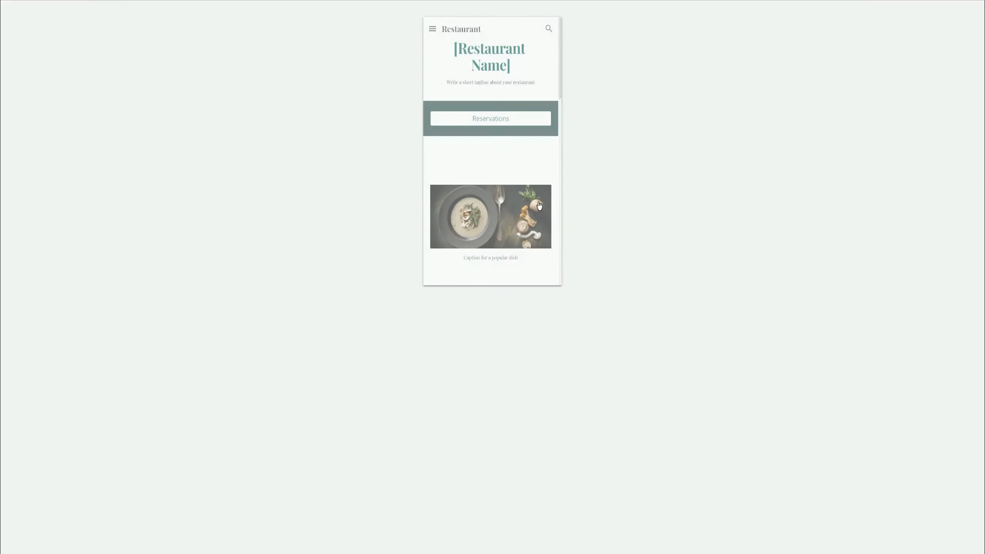
pyautogui.scroll(-5, 532, 204)
pyautogui.scroll(5, 530, 210)
pyautogui.scroll(-10, 528, 221)
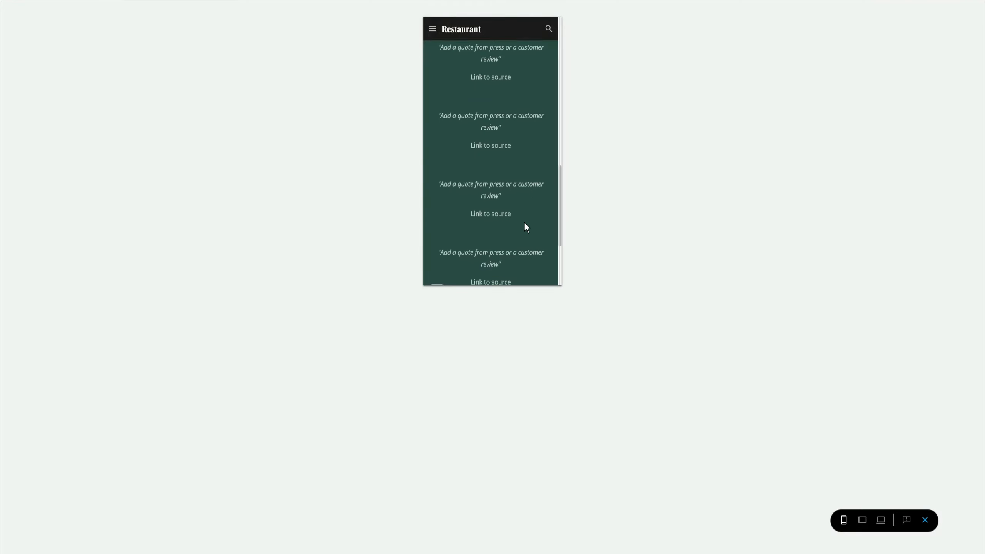
pyautogui.scroll(10, 523, 229)
pyautogui.scroll(-2, 521, 225)
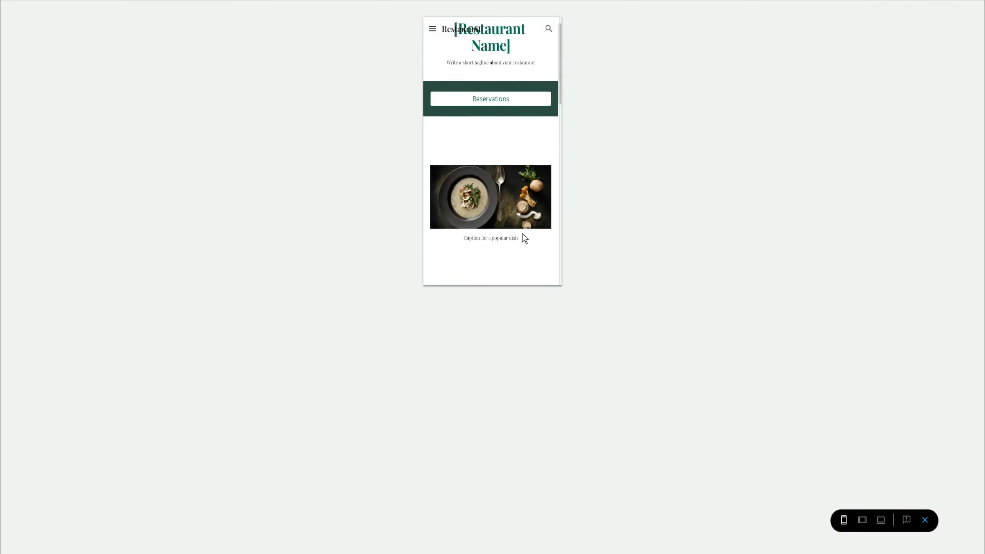
pyautogui.scroll(-4, 519, 214)
pyautogui.scroll(6, 498, 155)
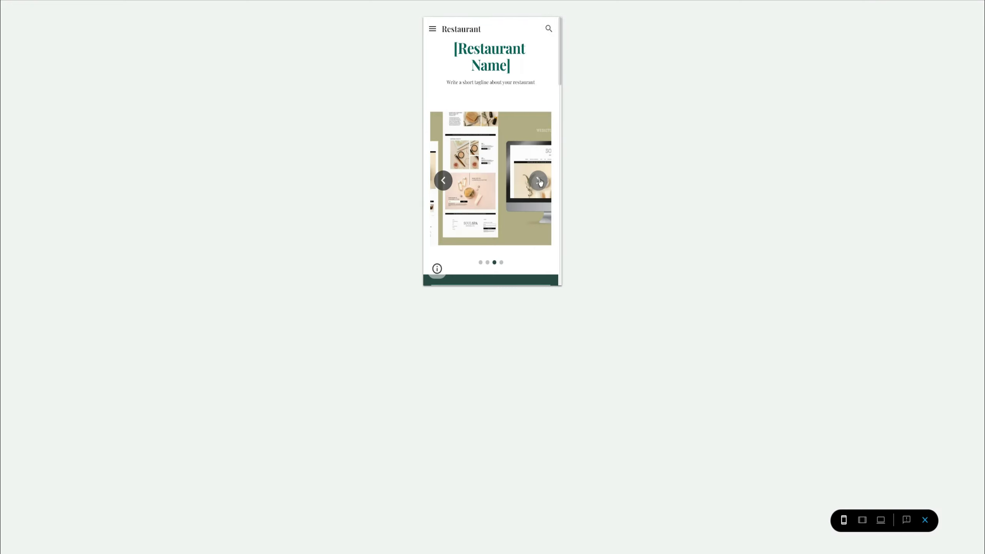
pyautogui.click(539, 180)
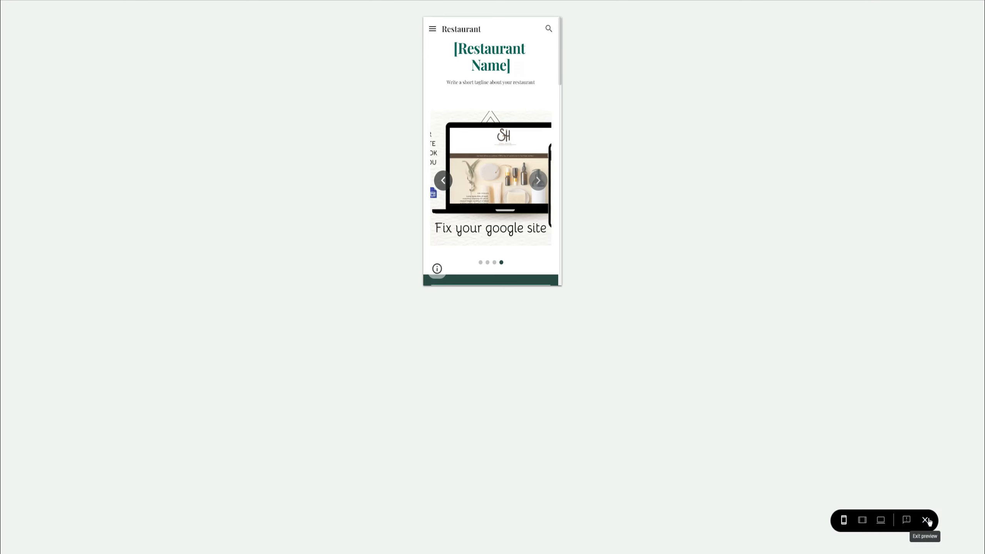
pyautogui.click(926, 520)
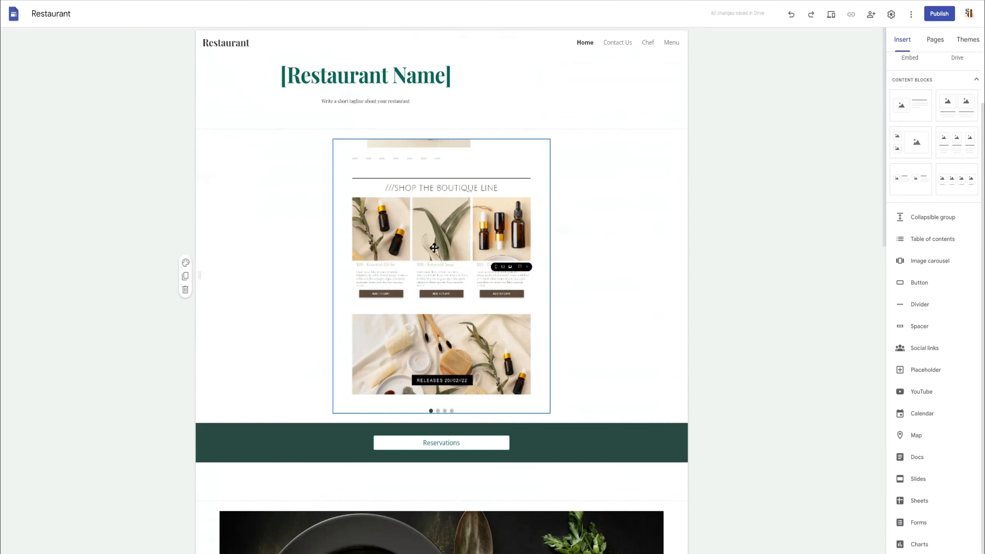
# Turn on Auto start for the carousel with a Fast transition speed, and check it in the phone preview
pyautogui.click(434, 247)
pyautogui.click(341, 125)
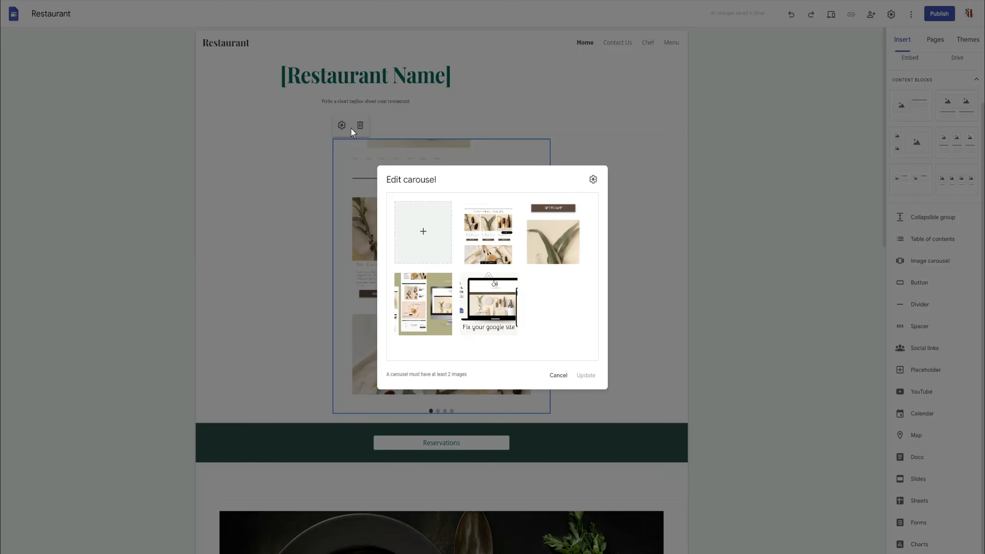
pyautogui.click(592, 179)
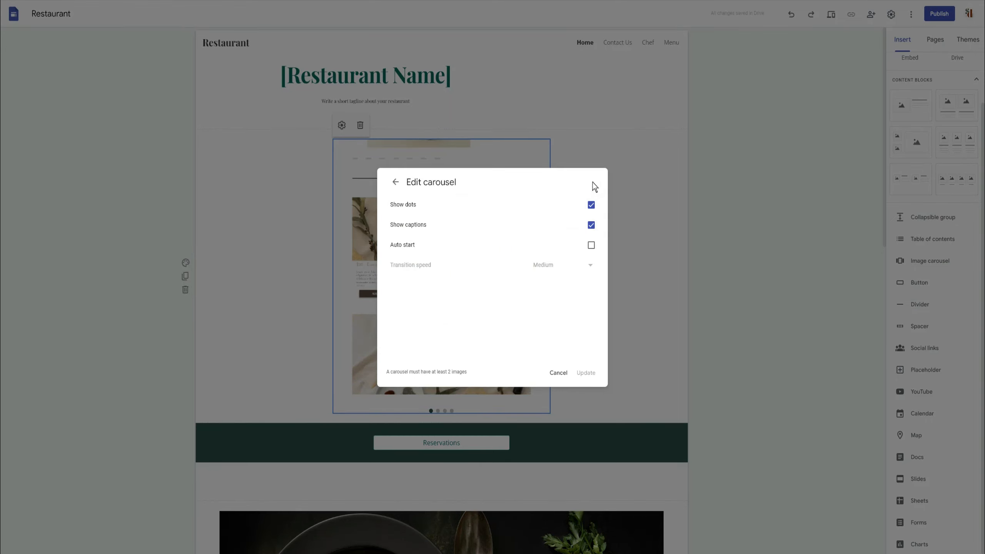
pyautogui.click(591, 245)
pyautogui.click(590, 271)
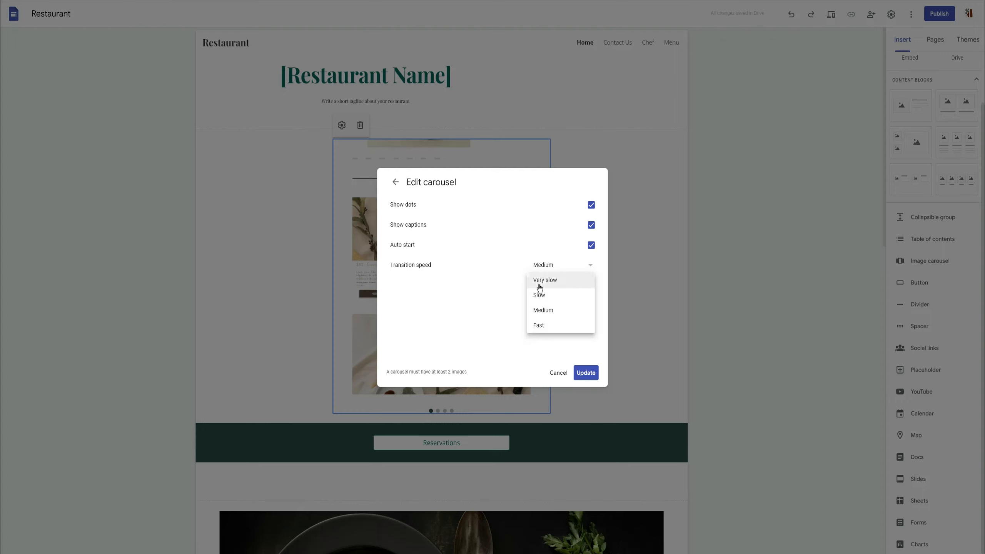
pyautogui.click(538, 325)
pyautogui.click(586, 373)
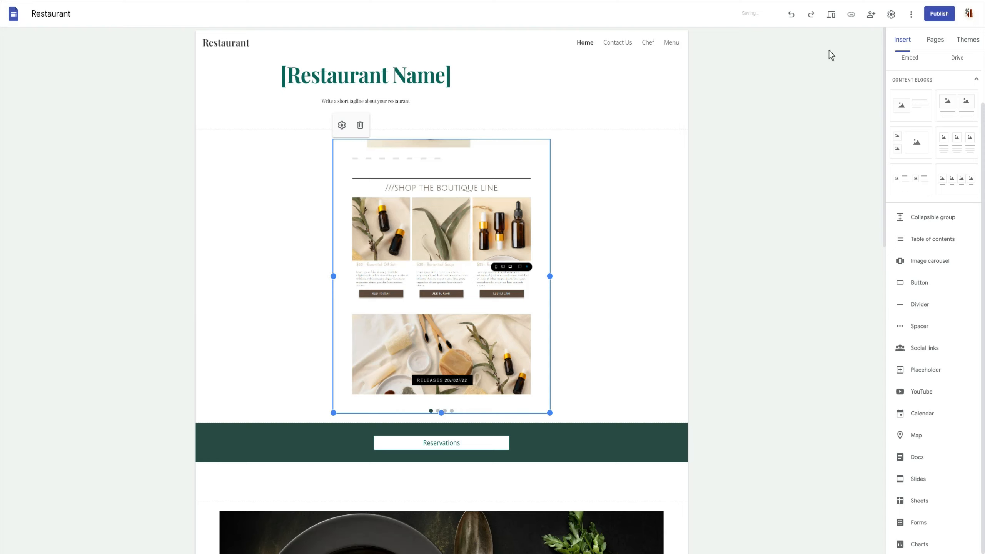
pyautogui.click(830, 14)
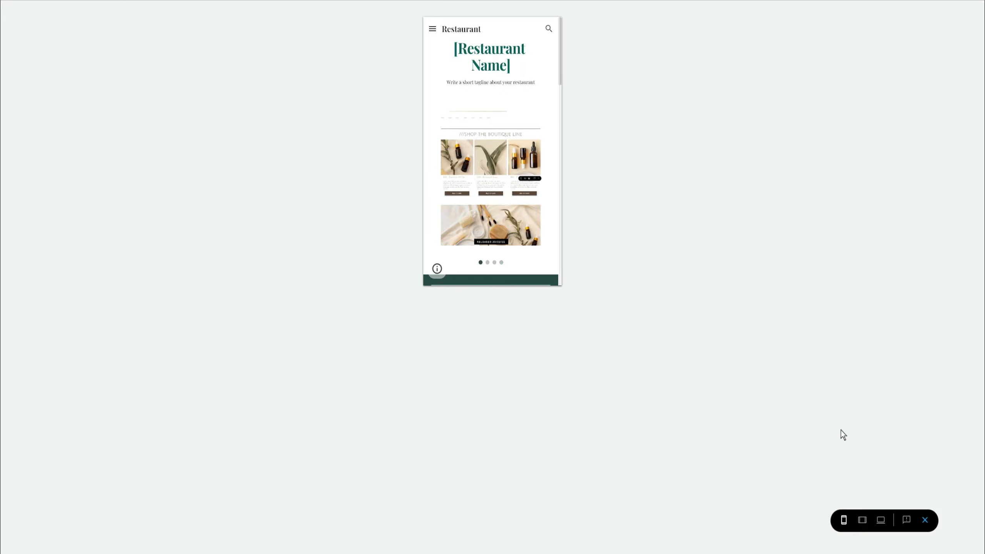
pyautogui.click(924, 520)
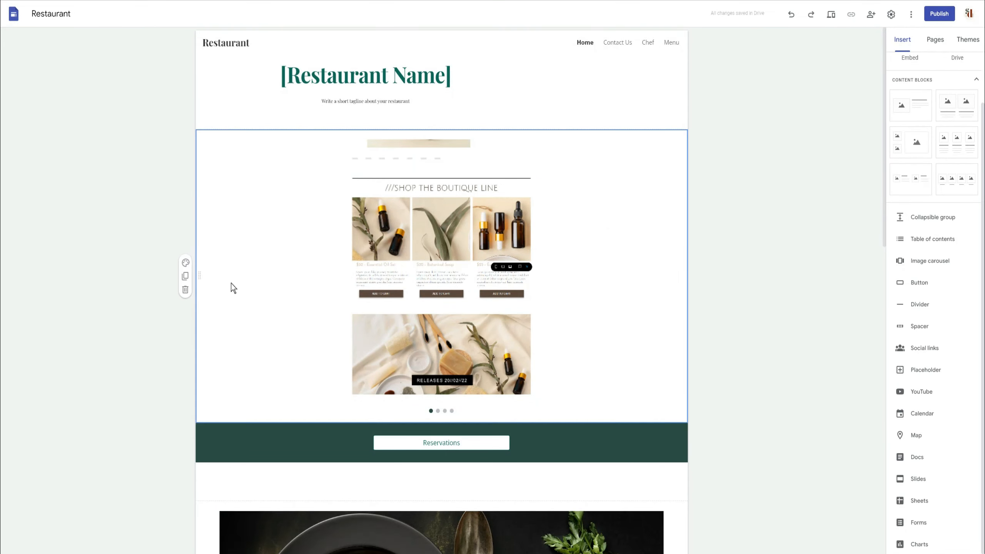
# Delete the section containing the image carousel from the Home page
pyautogui.click(186, 291)
pyautogui.scroll(-10, 665, 373)
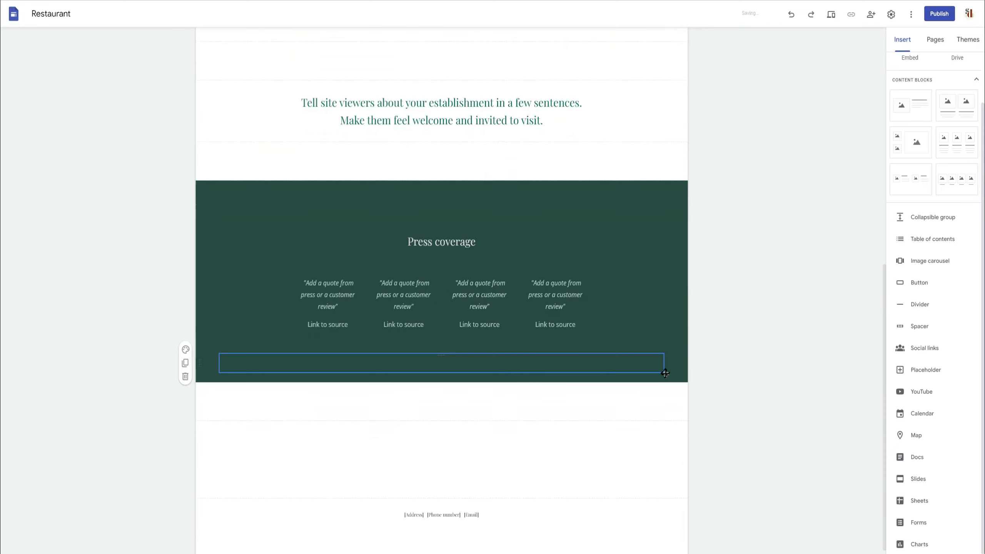
pyautogui.scroll(10, 584, 311)
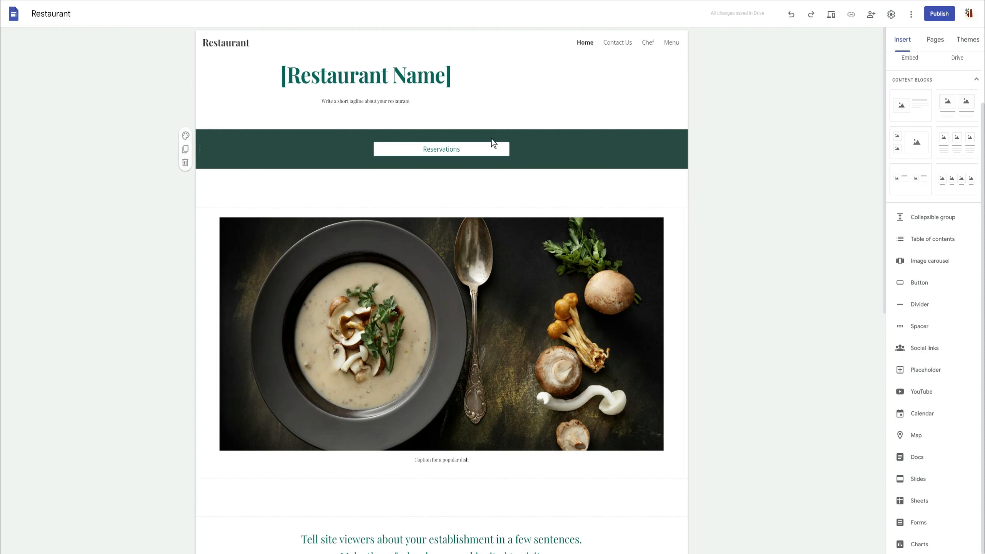
# Centre the restaurant name and tagline block in the header, and align the Reservations button centrally beneath it
pyautogui.moveTo(448, 150); pyautogui.dragTo(482, 151)
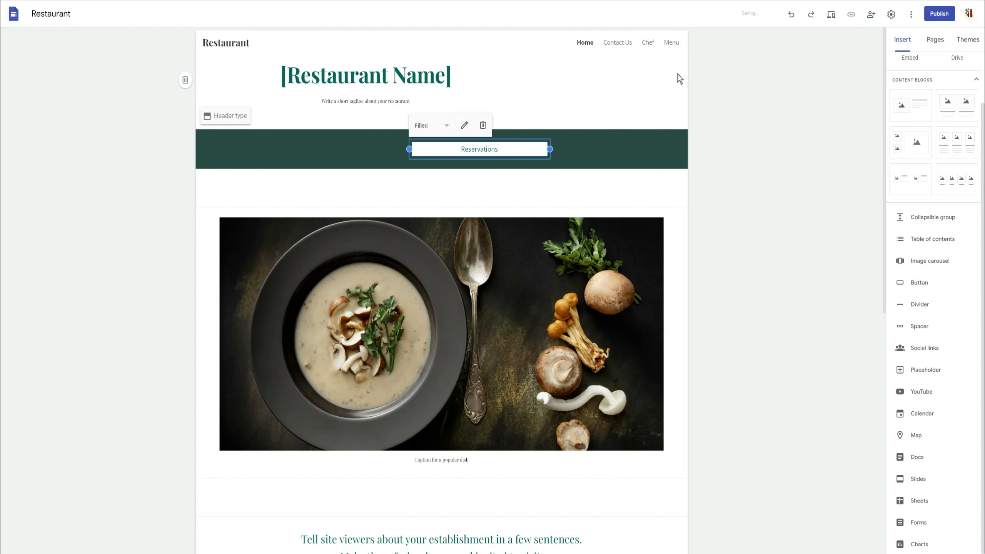
pyautogui.moveTo(367, 55); pyautogui.dragTo(458, 63)
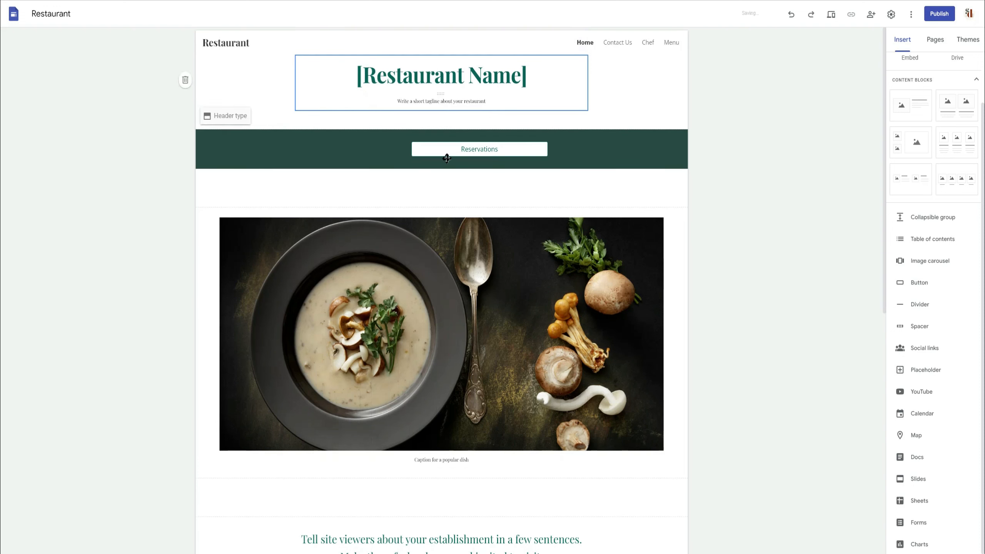
pyautogui.moveTo(479, 147); pyautogui.dragTo(450, 148)
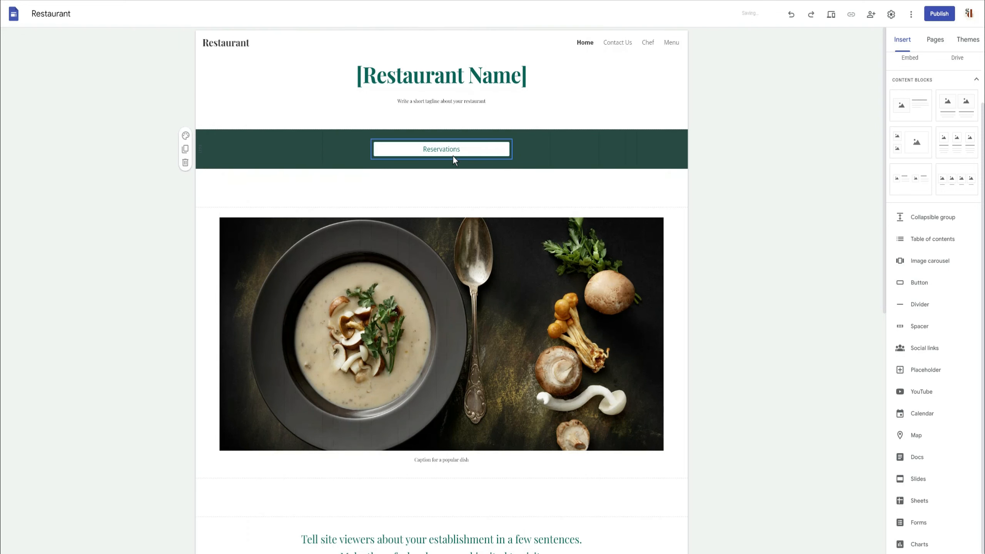
# Replace the Reservations button's link with a hyphenated phone number prefixed by "tel:", and test the button in the phone preview
pyautogui.click(426, 125)
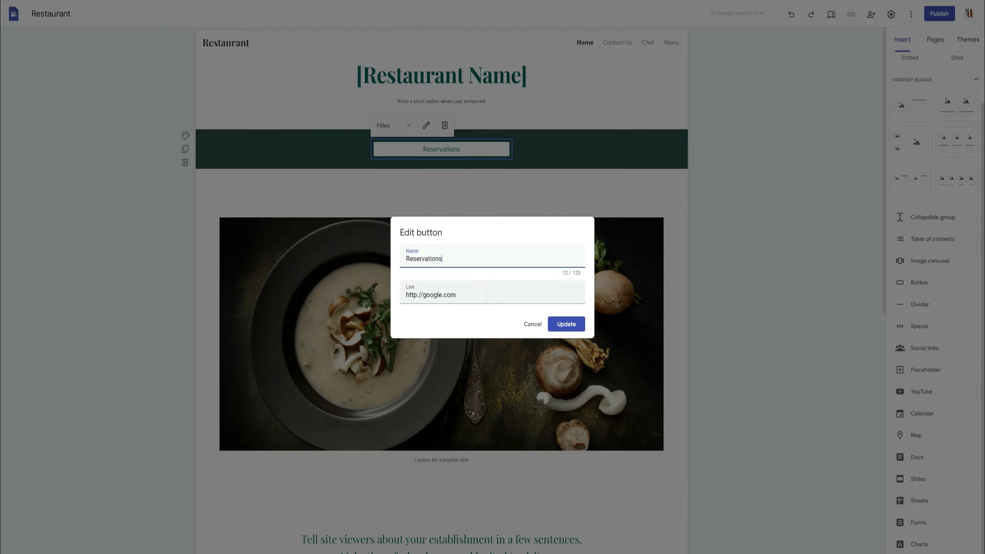
pyautogui.press('Tab')
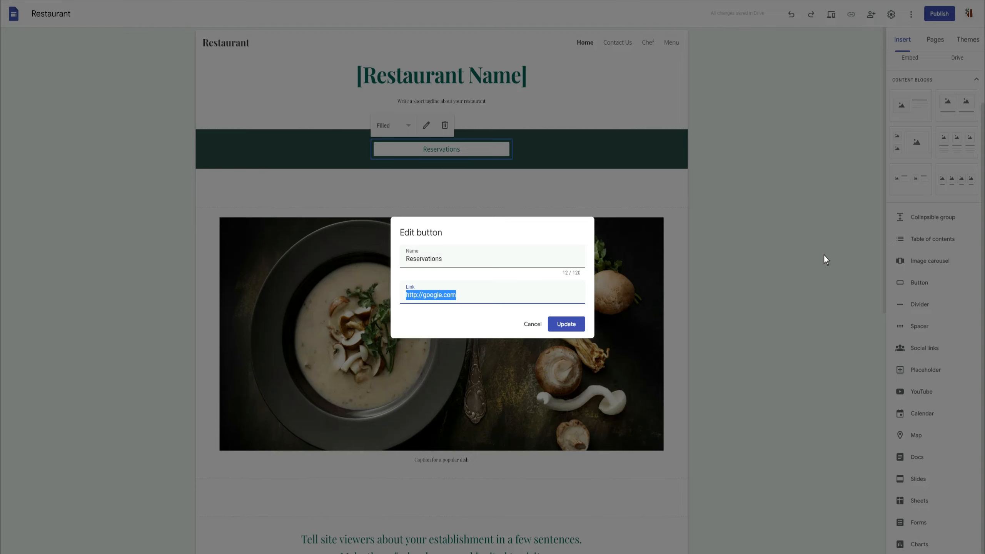
pyautogui.write('800-5550162')
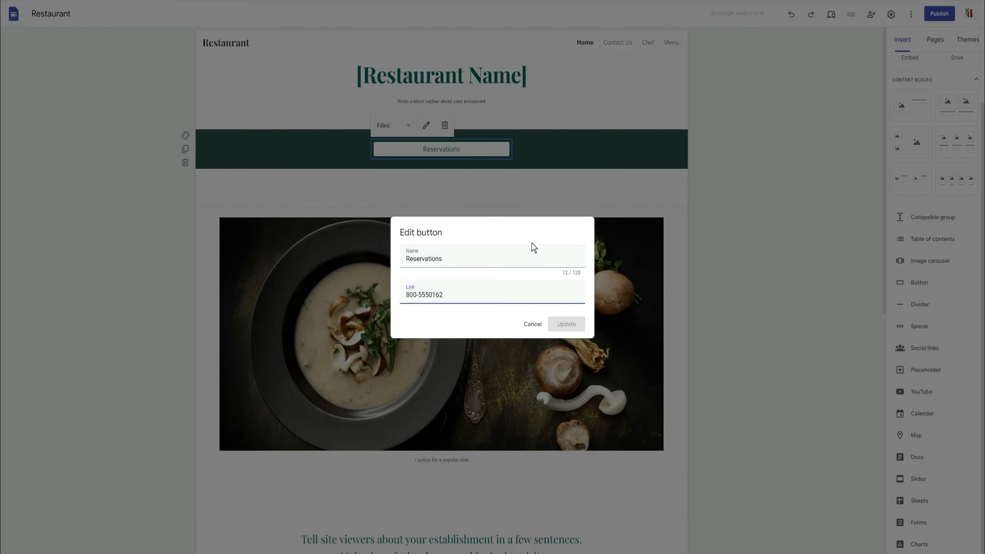
pyautogui.write('-')
pyautogui.click(558, 322)
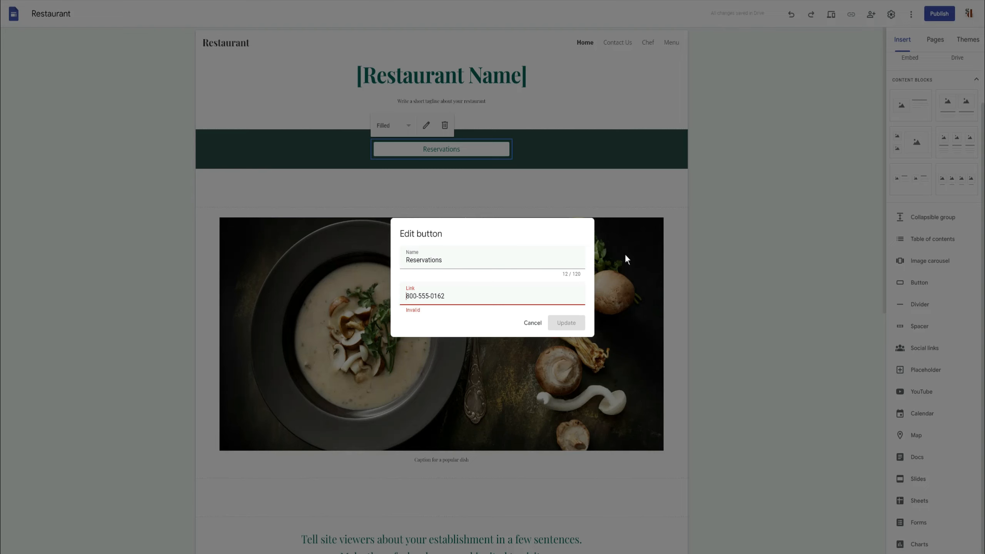
pyautogui.write('tel:')
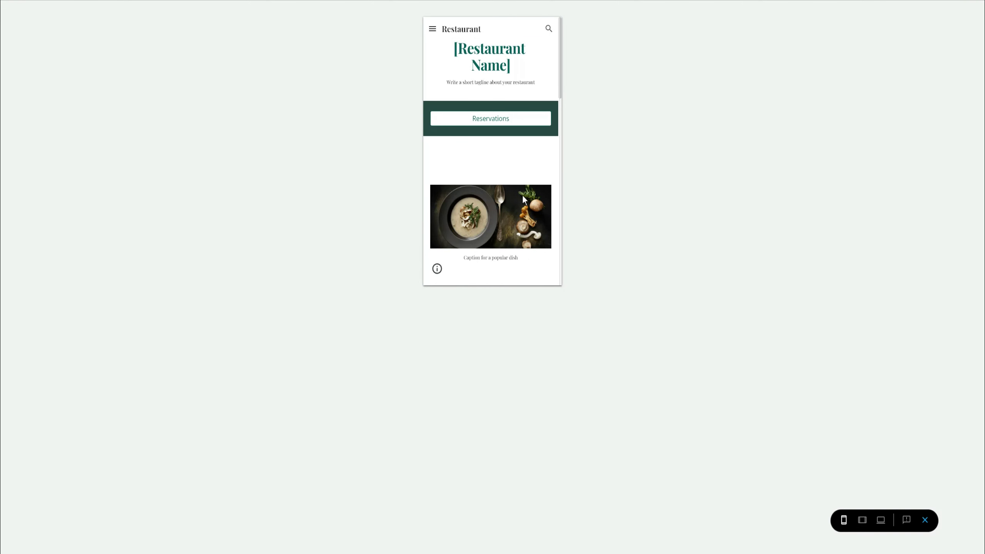
pyautogui.click(506, 122)
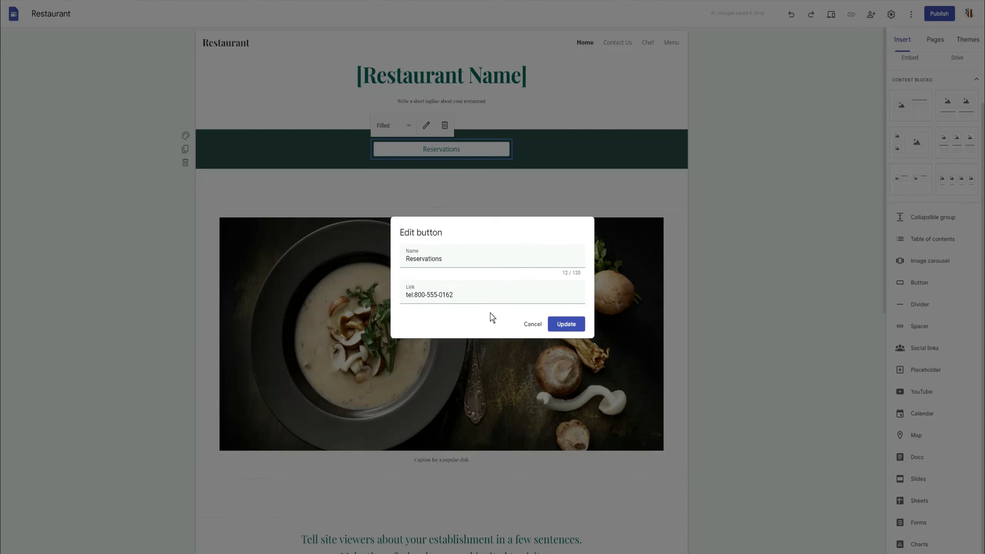
# Remove the hyphens from the phone number in the Reservations button's link and update the button
pyautogui.click(439, 294)
pyautogui.press('BackSpace')
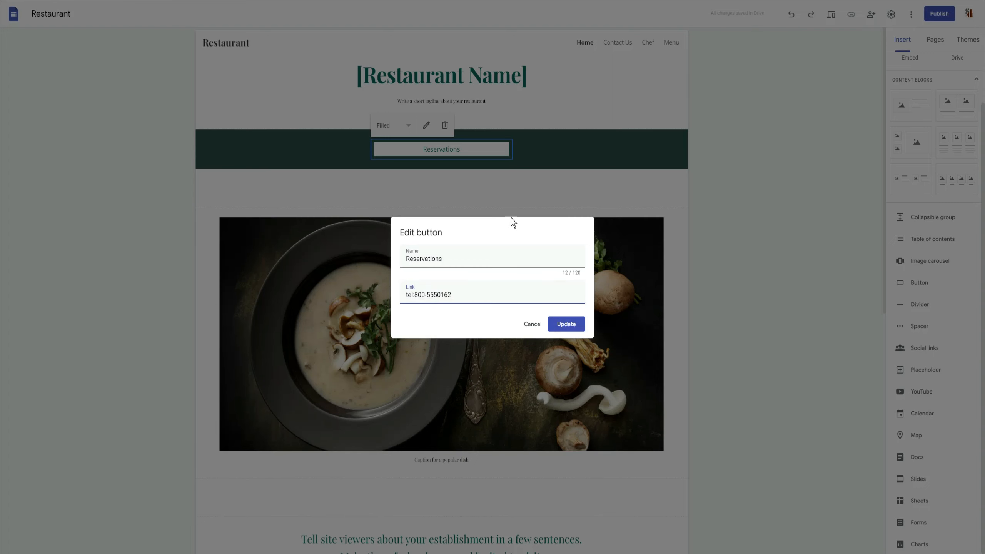
pyautogui.press('Left')
pyautogui.press('Left')
pyautogui.press('Left')
pyautogui.press('BackSpace')
pyautogui.click(573, 328)
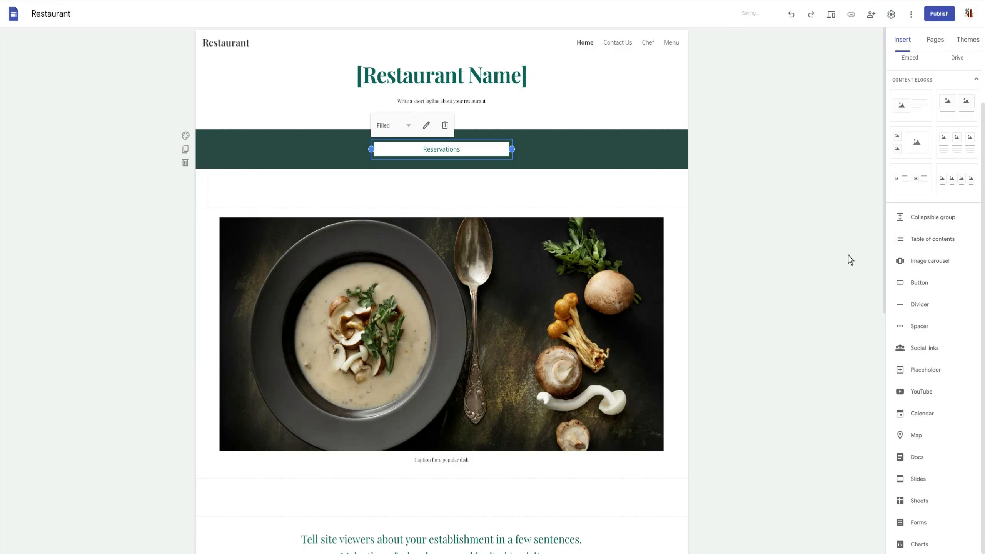
pyautogui.click(783, 312)
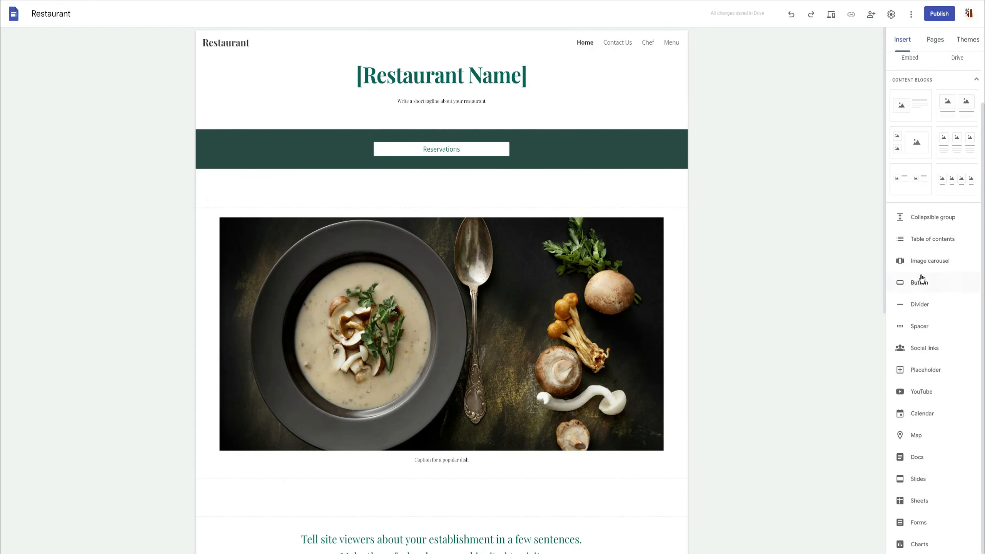
# Insert a divider beneath the Press coverage heading, and a spacer between that divider and the row of quotes
pyautogui.scroll(-5, 640, 345)
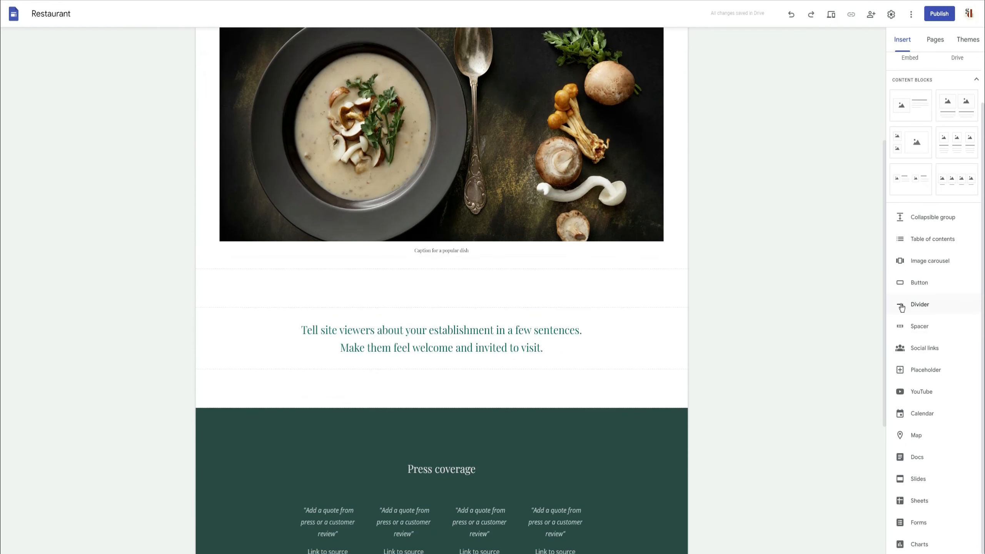
pyautogui.click(901, 306)
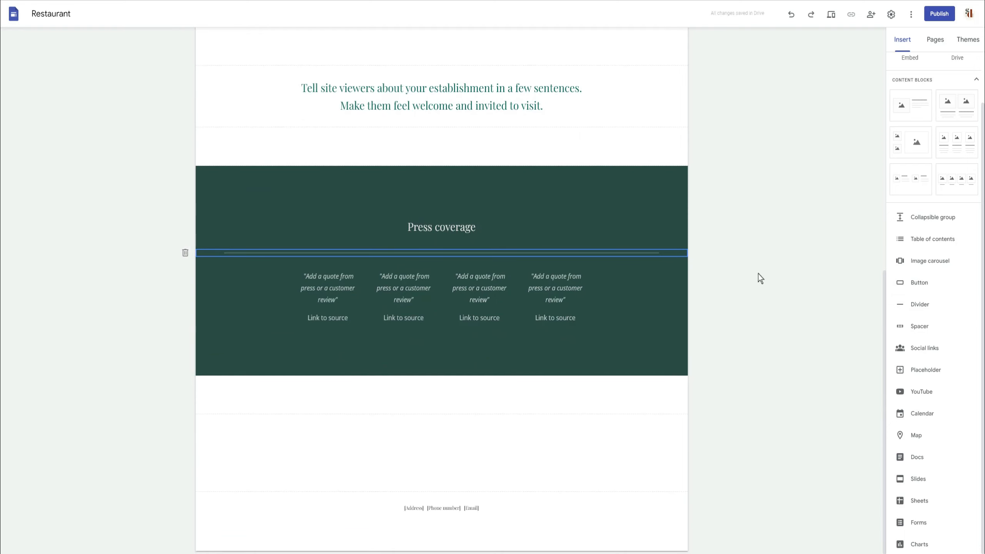
pyautogui.click(608, 260)
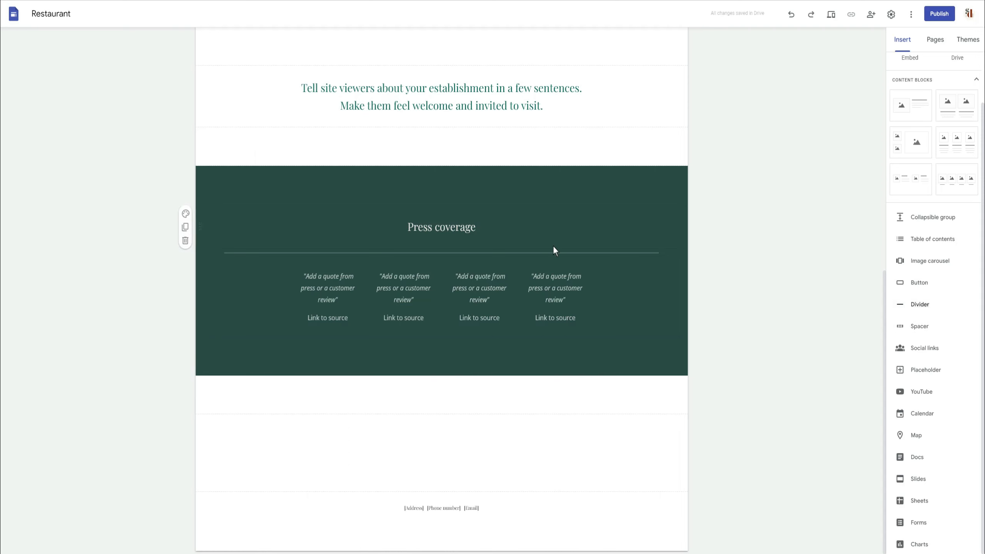
pyautogui.click(909, 328)
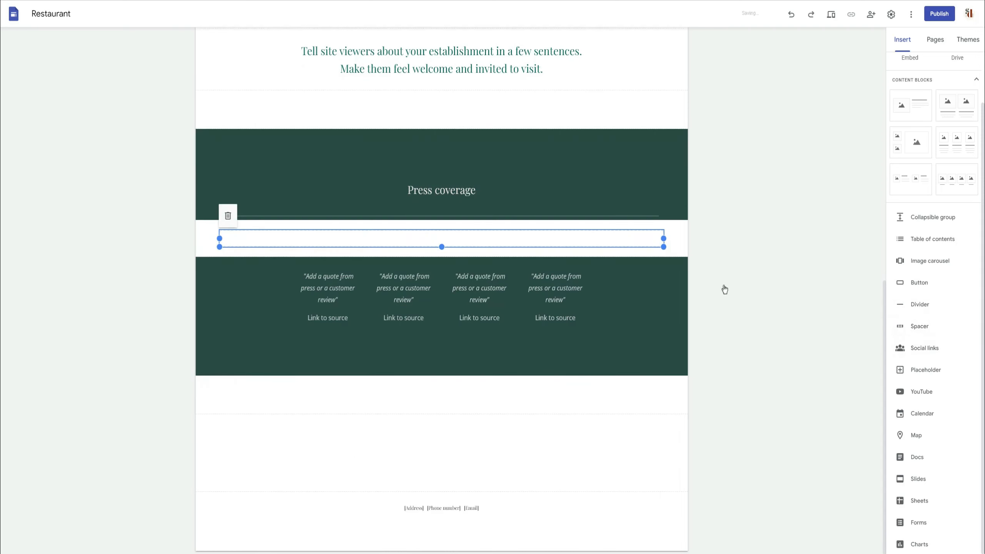
pyautogui.click(682, 301)
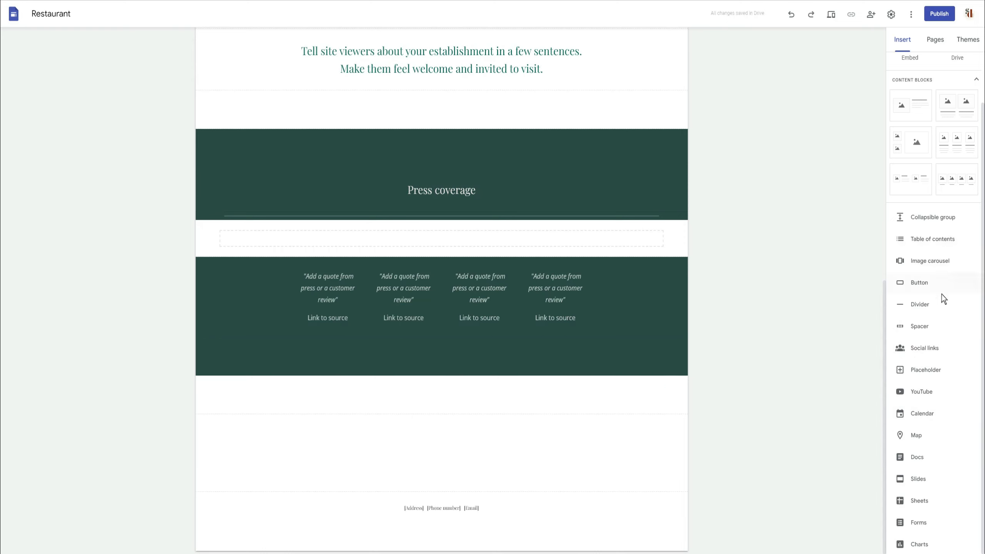
pyautogui.scroll(7, 479, 311)
pyautogui.scroll(-2, 461, 405)
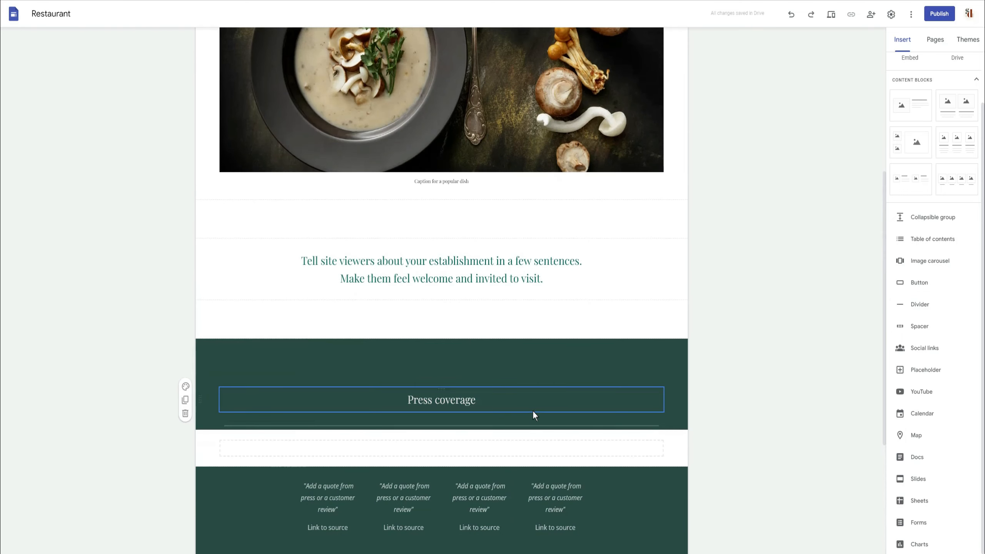
pyautogui.scroll(10, 527, 396)
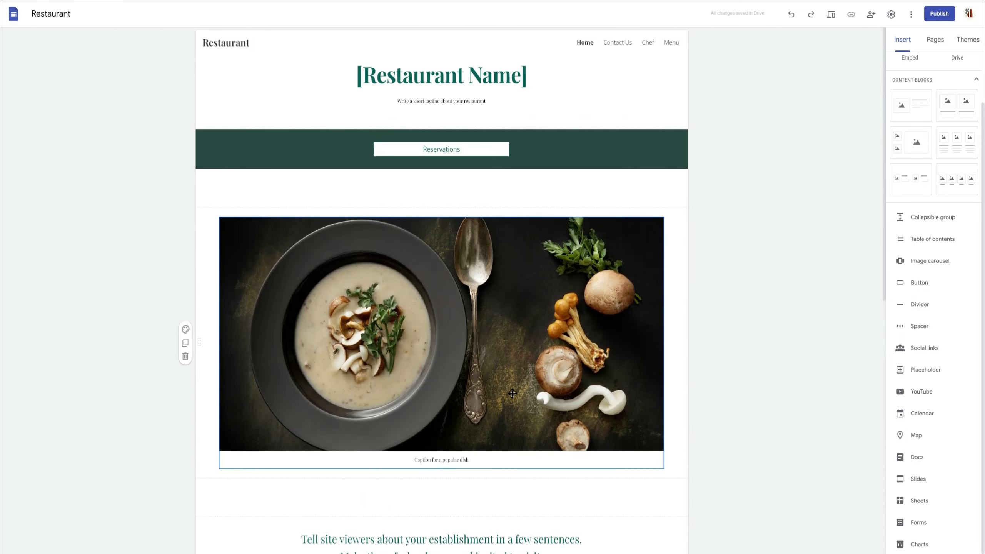
pyautogui.scroll(-12, 510, 390)
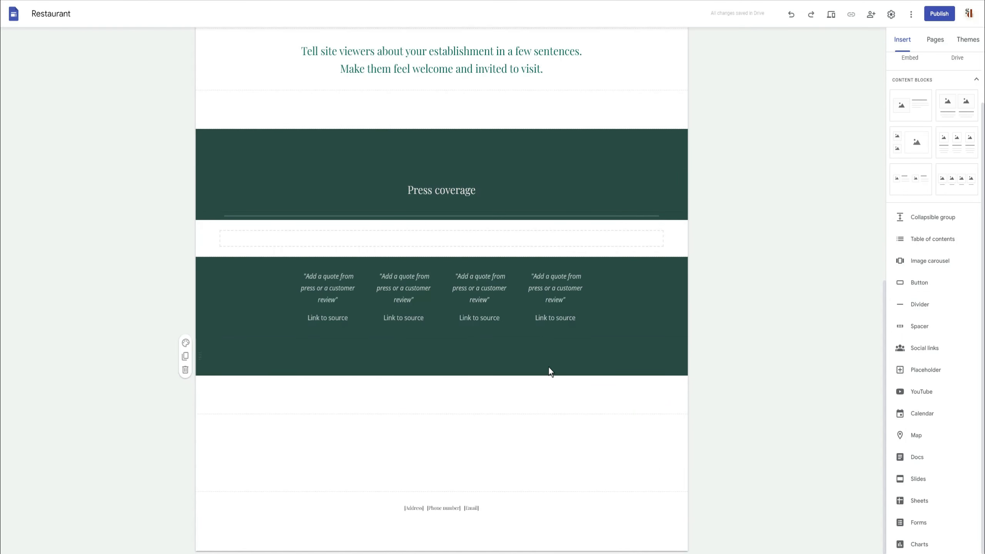
pyautogui.scroll(2, 431, 235)
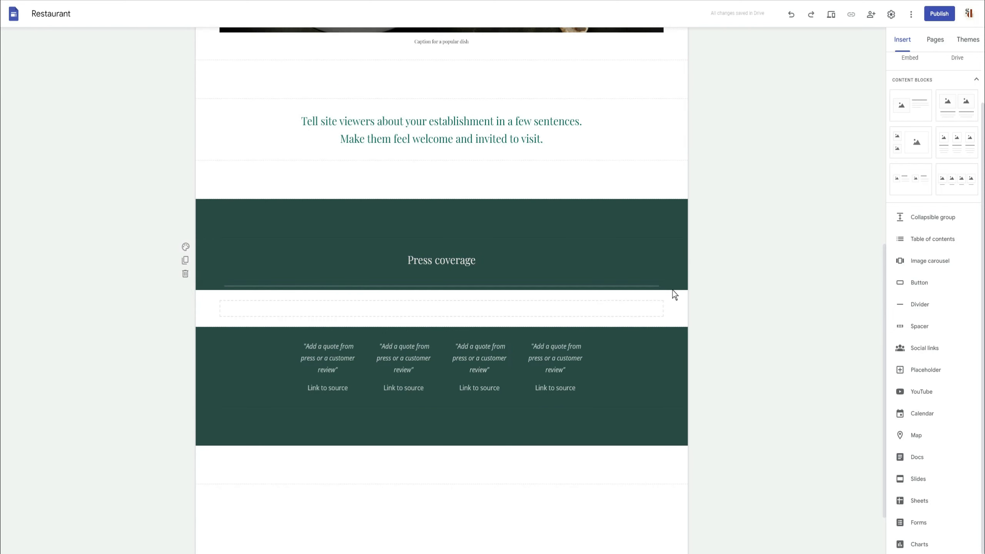
pyautogui.scroll(10, 674, 295)
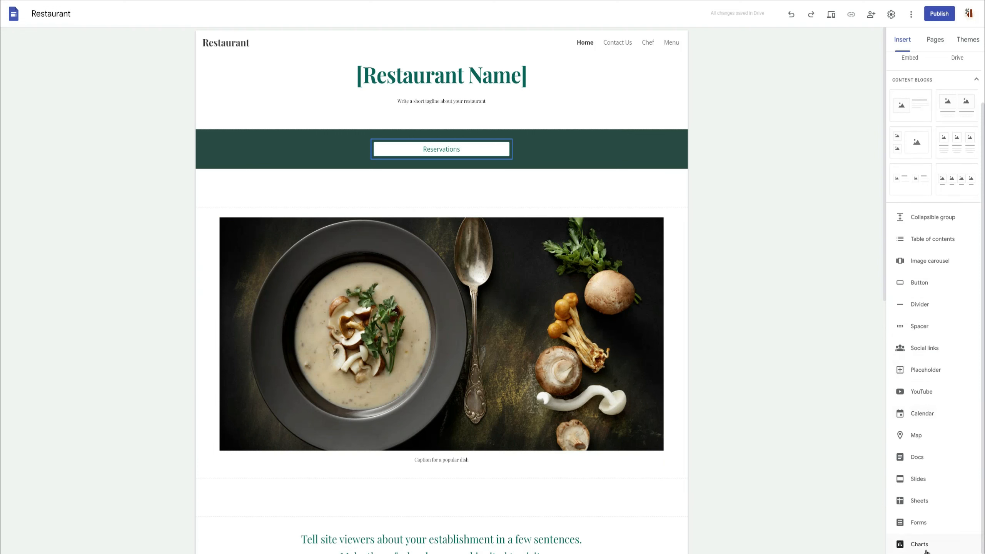
# Bring up the quick-insert wheel on the empty section beneath the Reservations banner, then dismiss it without inserting anything
pyautogui.rightClick(599, 189)
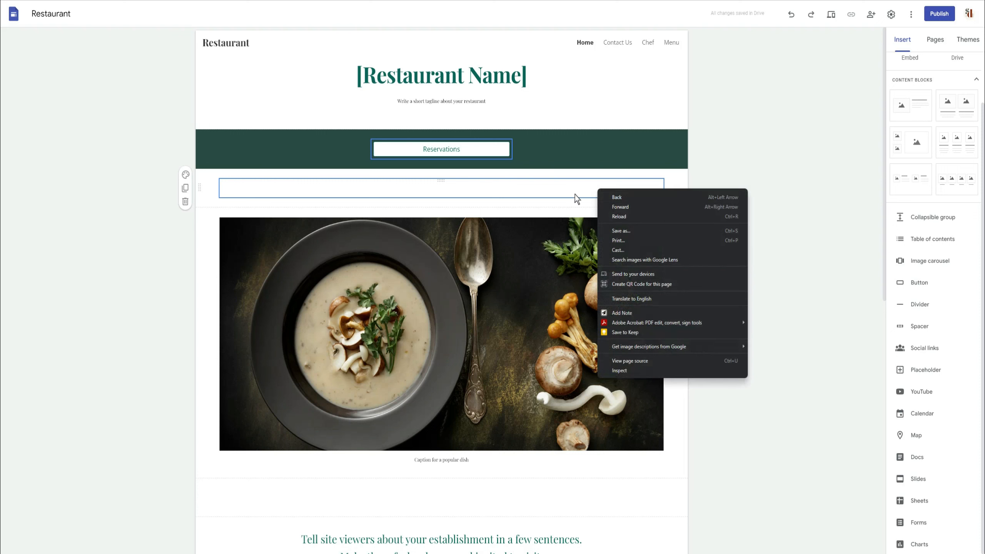
pyautogui.click(578, 198)
pyautogui.doubleClick(583, 200)
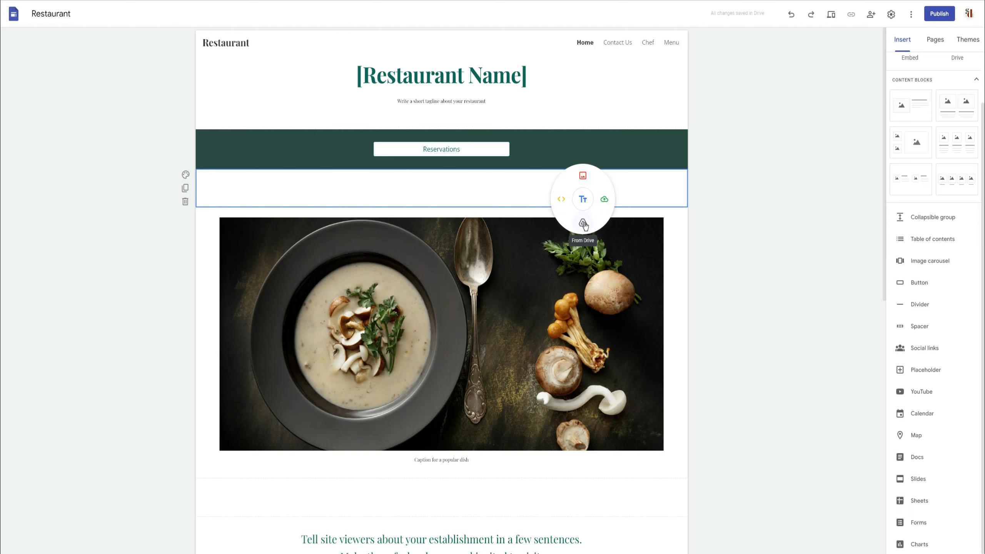
pyautogui.scroll(2, 956, 125)
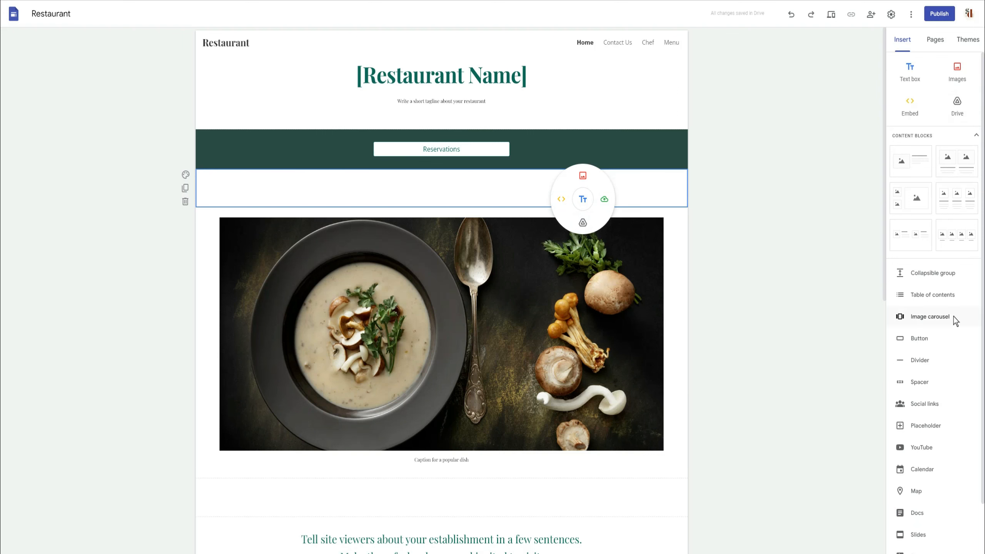
pyautogui.scroll(-2, 954, 316)
pyautogui.click(806, 294)
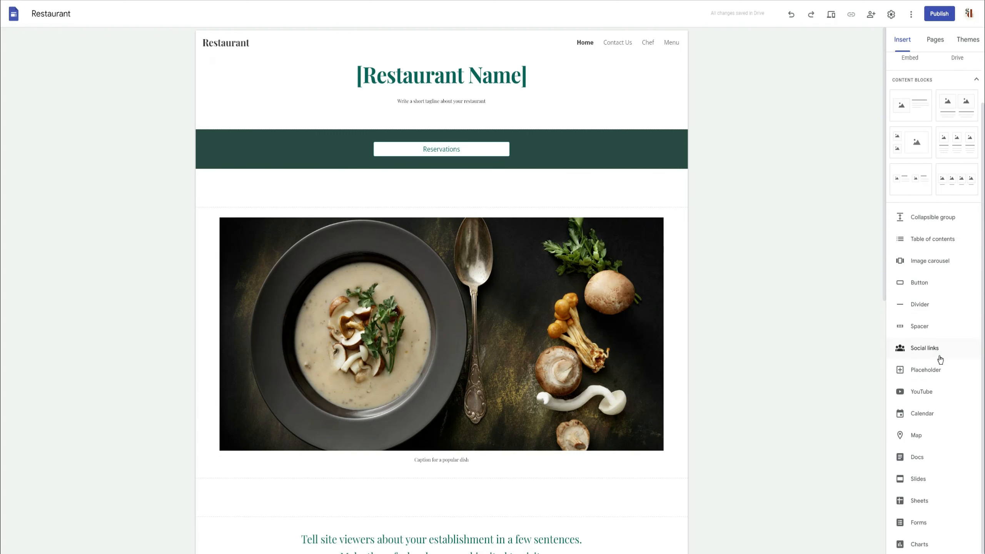
# Insert an empty placeholder in its own section above the soup photo, and enlarge it in both width and height
pyautogui.click(899, 373)
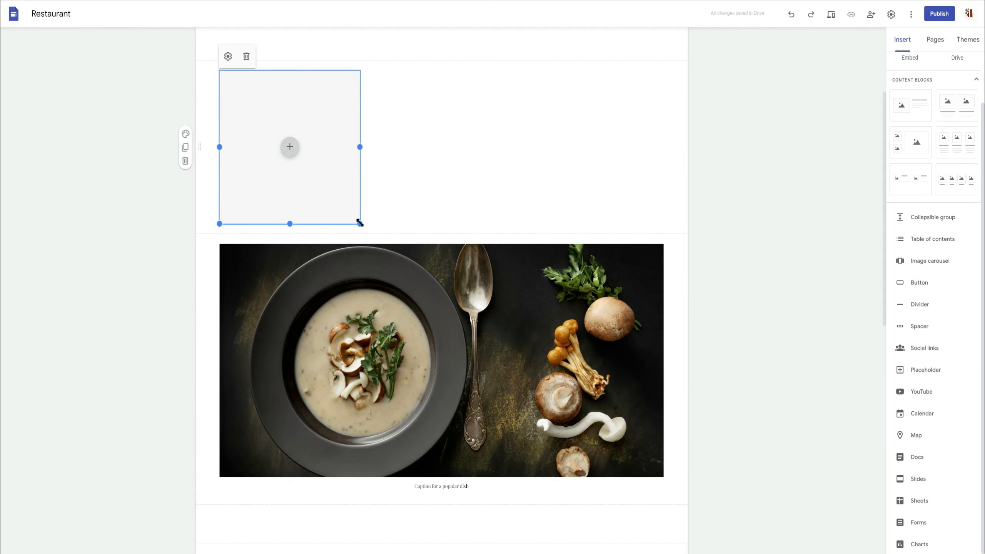
pyautogui.moveTo(360, 223); pyautogui.dragTo(395, 257)
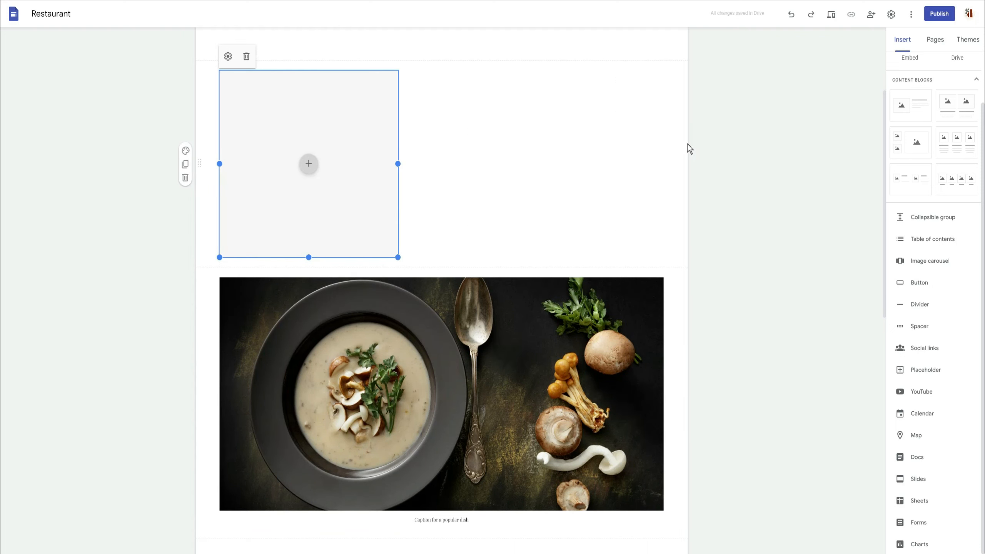
# Duplicate the placeholder's section, and move one placeholder alongside the other so both share a single section
pyautogui.click(186, 166)
pyautogui.scroll(6, 295, 224)
pyautogui.moveTo(312, 376); pyautogui.dragTo(493, 238)
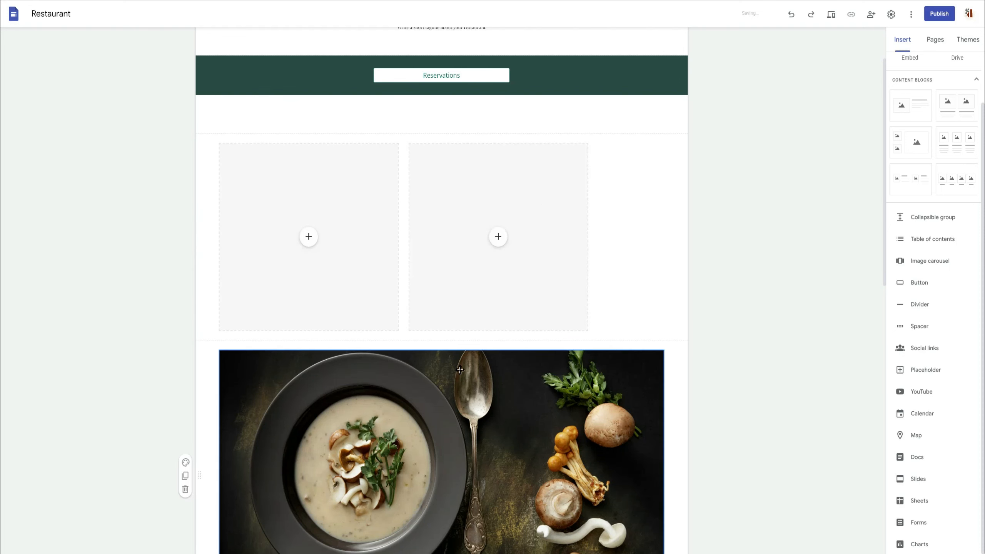
# Duplicate the two-placeholder section and move the duplicated placeholders into the original section's empty space, stacked one above the other
pyautogui.click(186, 237)
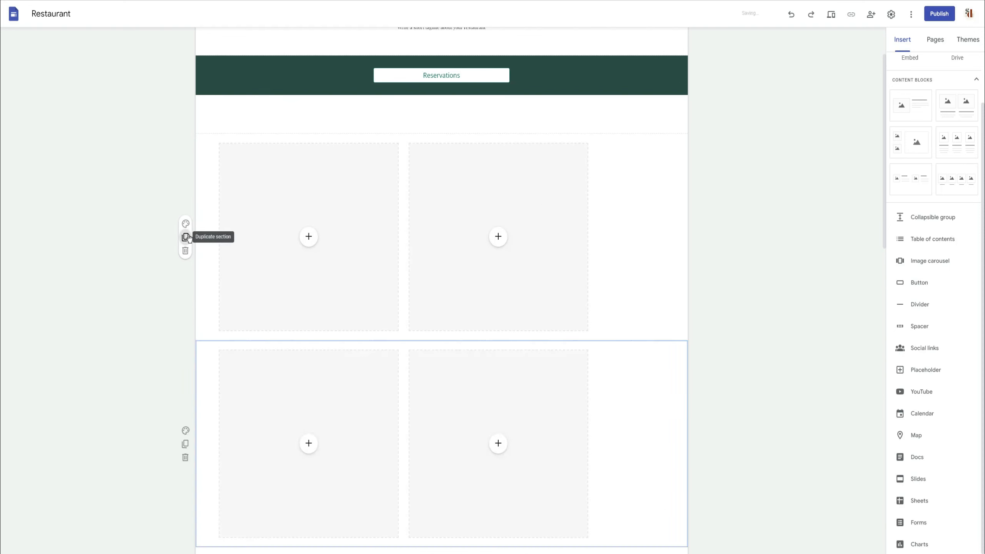
pyautogui.scroll(-7, 415, 297)
pyautogui.scroll(5, 415, 343)
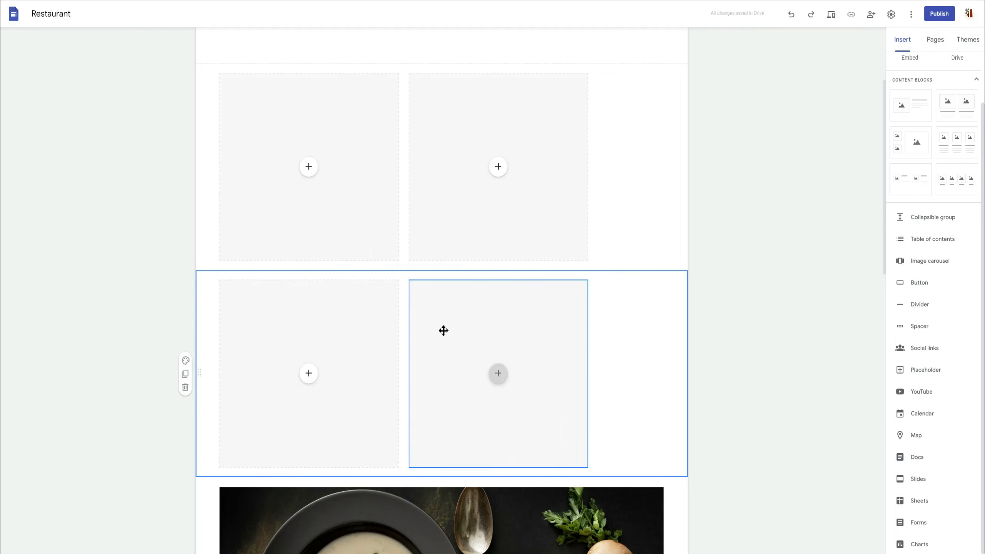
pyautogui.moveTo(437, 319); pyautogui.dragTo(624, 175)
pyautogui.moveTo(297, 319); pyautogui.dragTo(647, 167)
pyautogui.click(632, 216)
pyautogui.moveTo(631, 220); pyautogui.dragTo(631, 262)
pyautogui.click(690, 158)
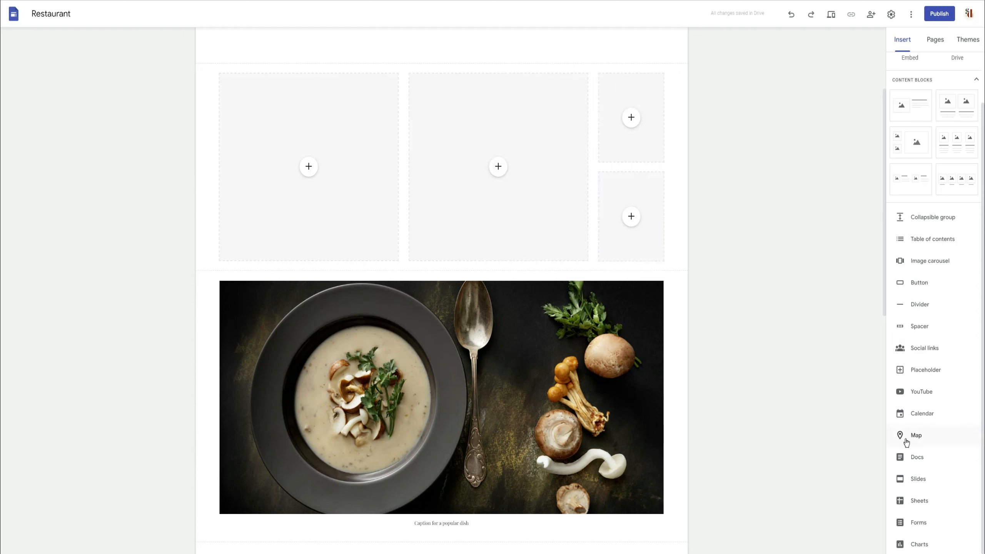
# Delete the placeholder section above the soup image on the home page
pyautogui.moveTo(296, 201)
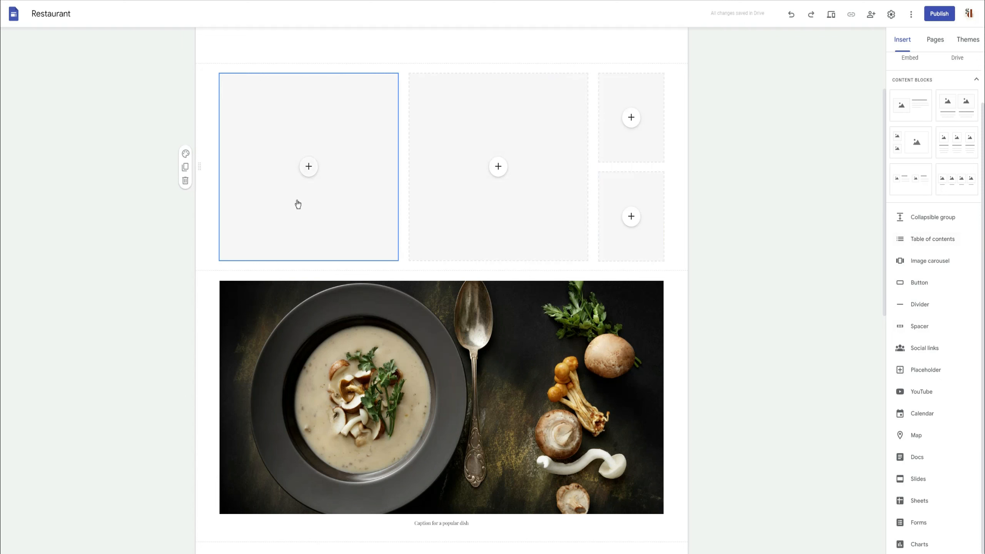
pyautogui.click(186, 180)
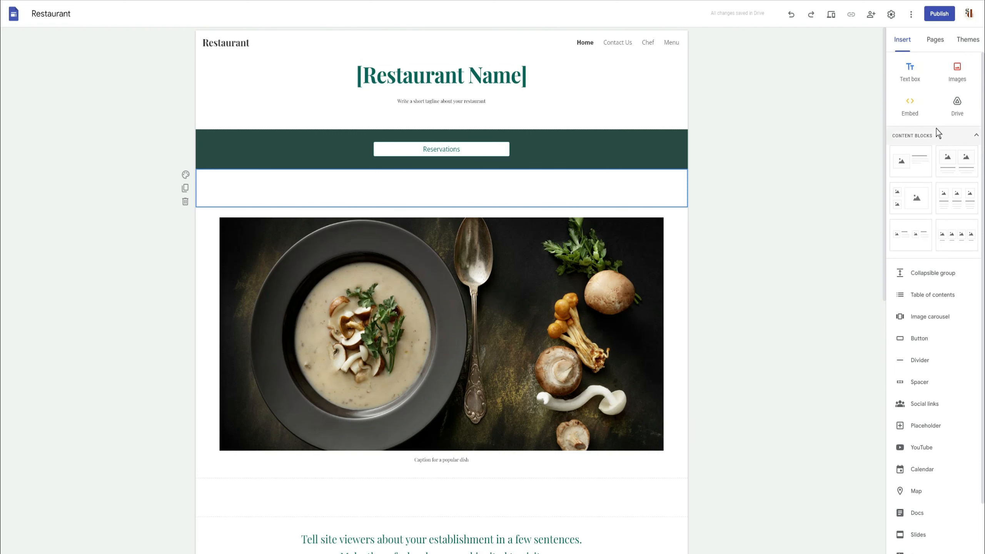
# Show the site's page list and preview the home page in phone view with its navigation menu open
pyautogui.click(935, 44)
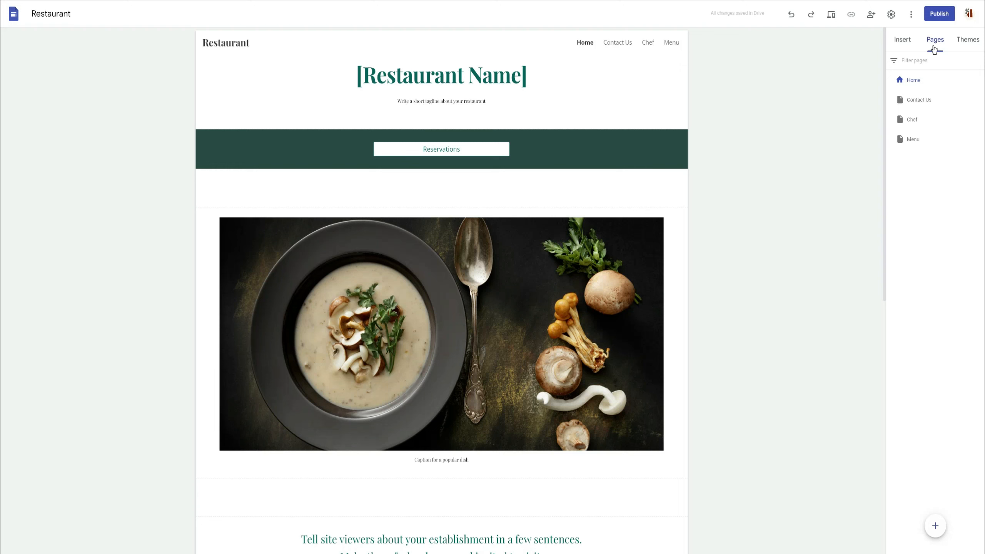
pyautogui.moveTo(922, 125)
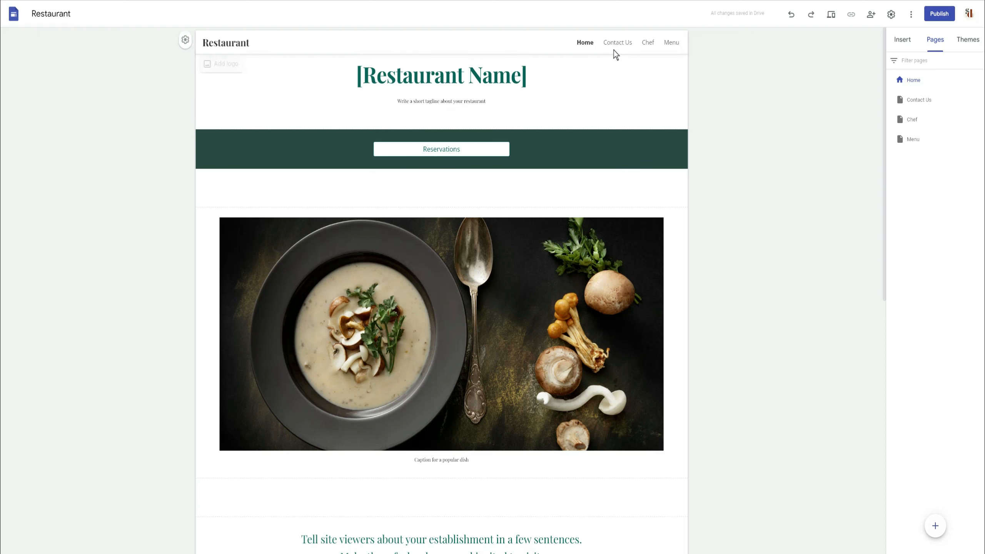
pyautogui.click(829, 15)
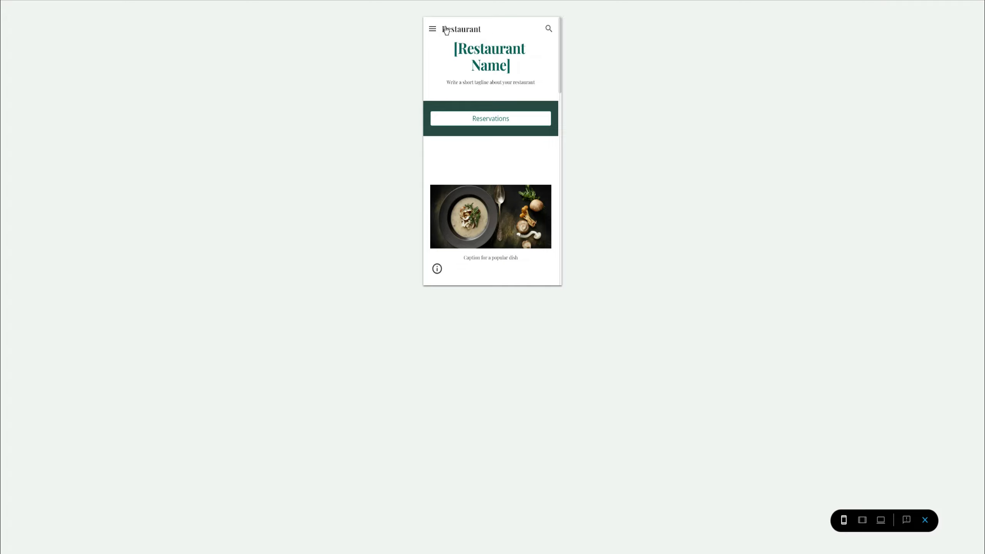
pyautogui.click(433, 29)
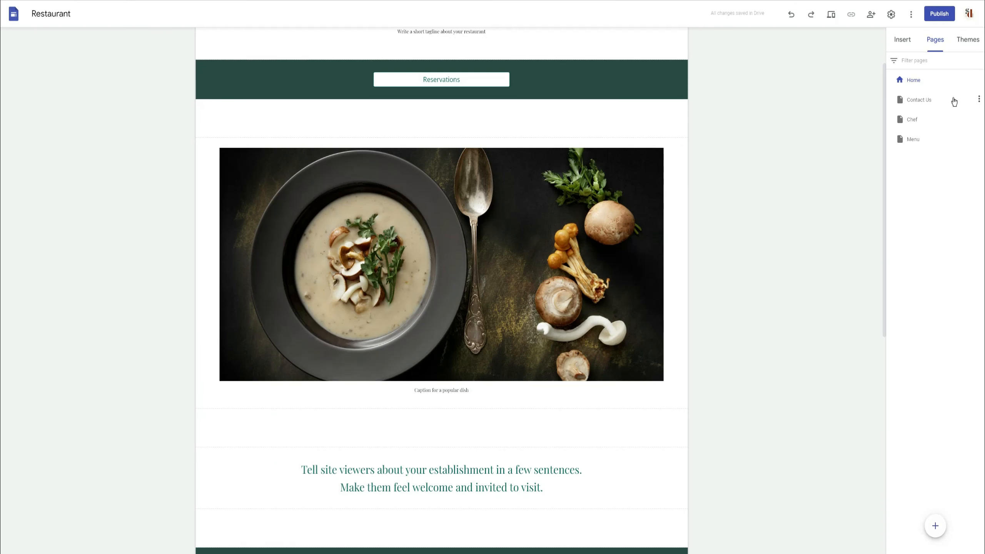
# Add a new menu section named Food Menu and nest the Menu page under it
pyautogui.moveTo(940, 526)
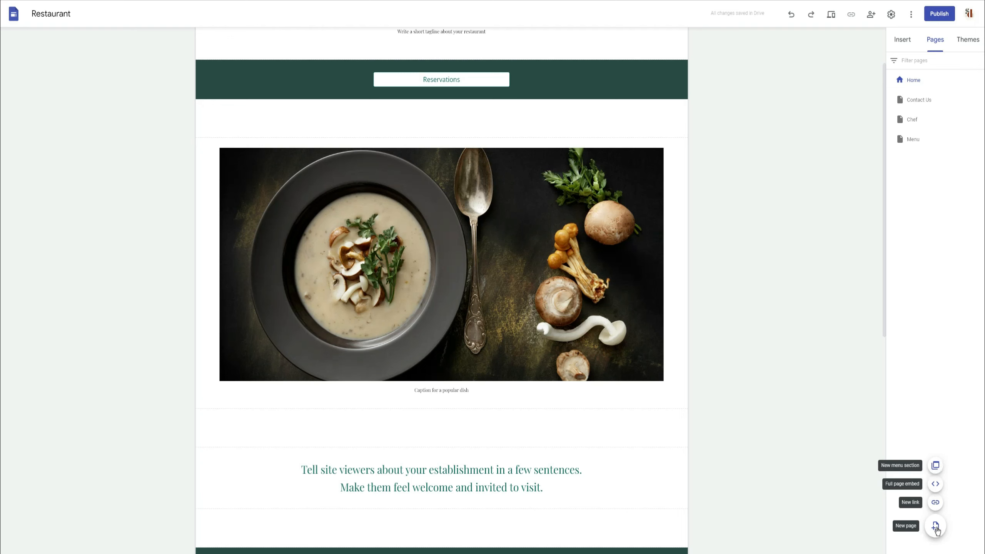
pyautogui.click(935, 466)
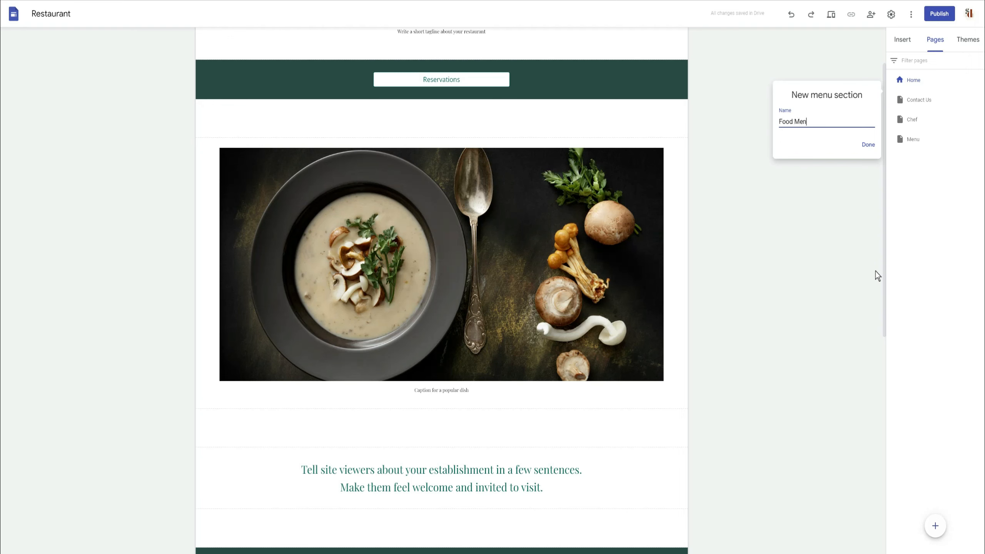
pyautogui.press('Return')
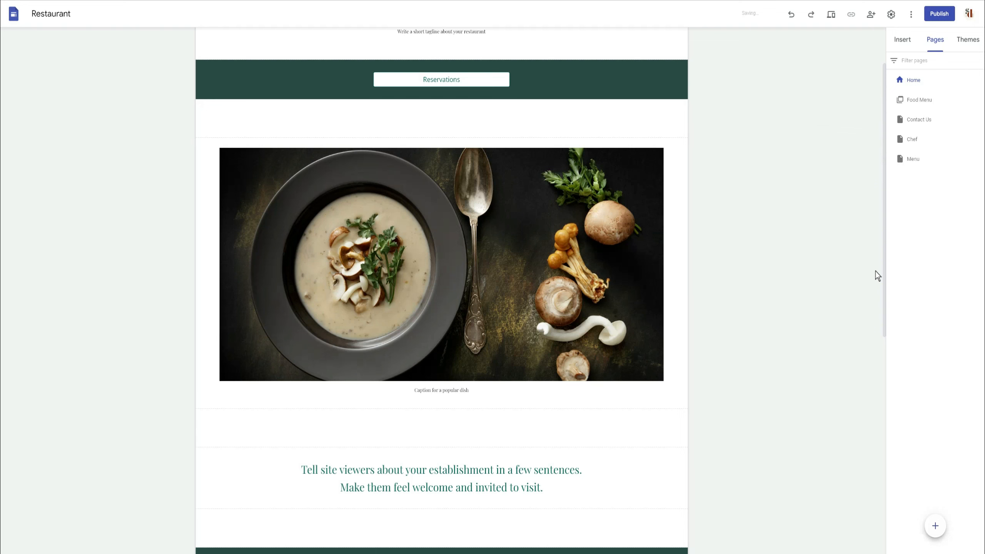
pyautogui.scroll(2, 676, 202)
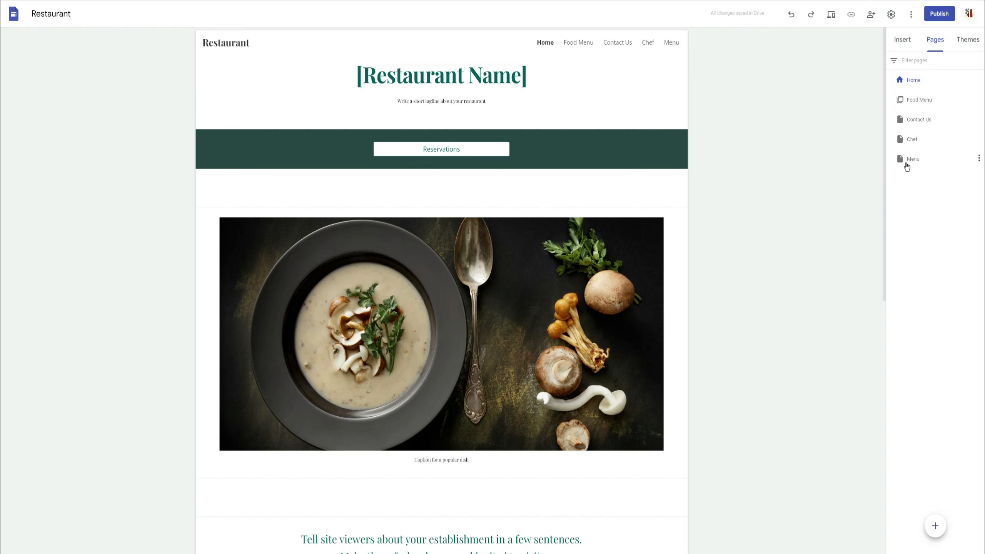
pyautogui.moveTo(904, 163); pyautogui.dragTo(920, 99)
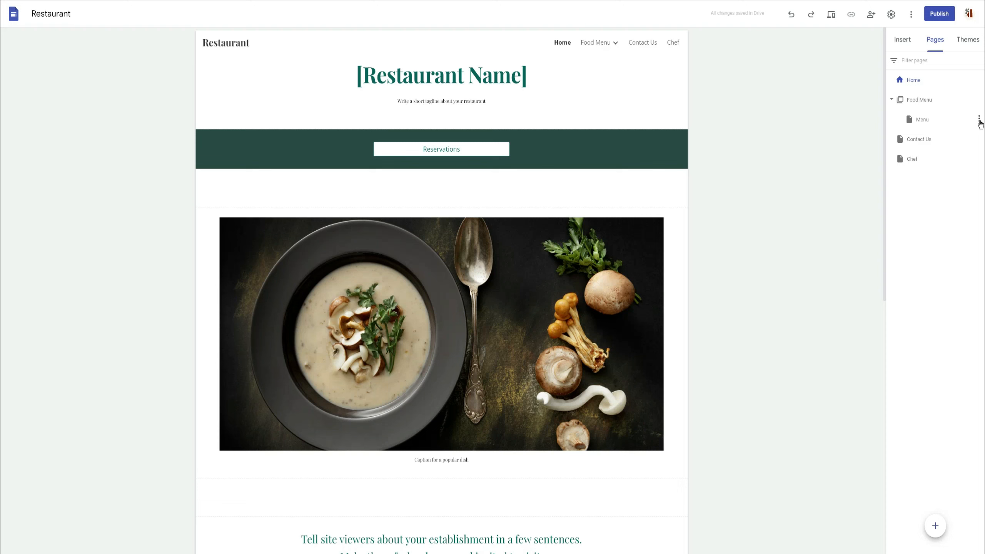
# Duplicate the Menu page under Food Menu and name the copy Vegan Options
pyautogui.click(979, 122)
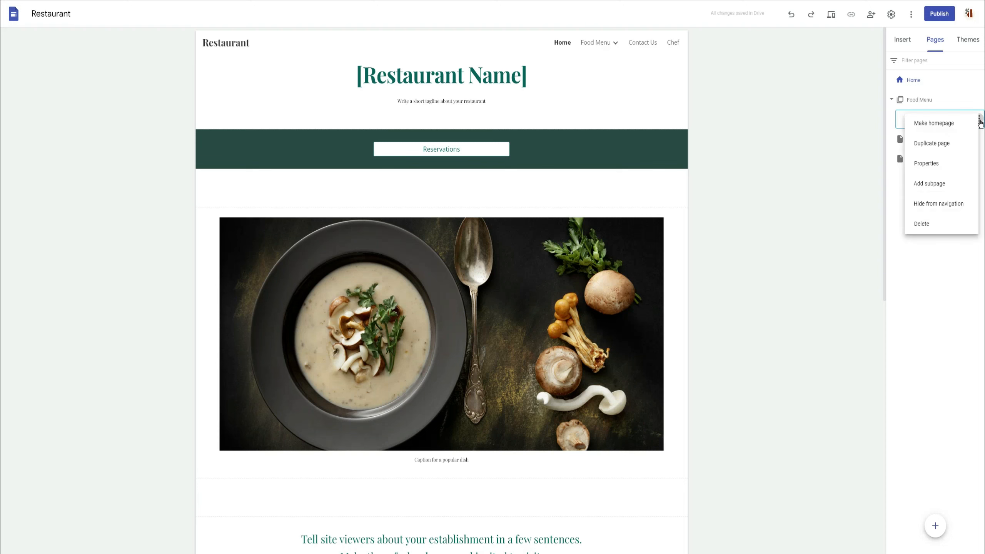
pyautogui.click(931, 144)
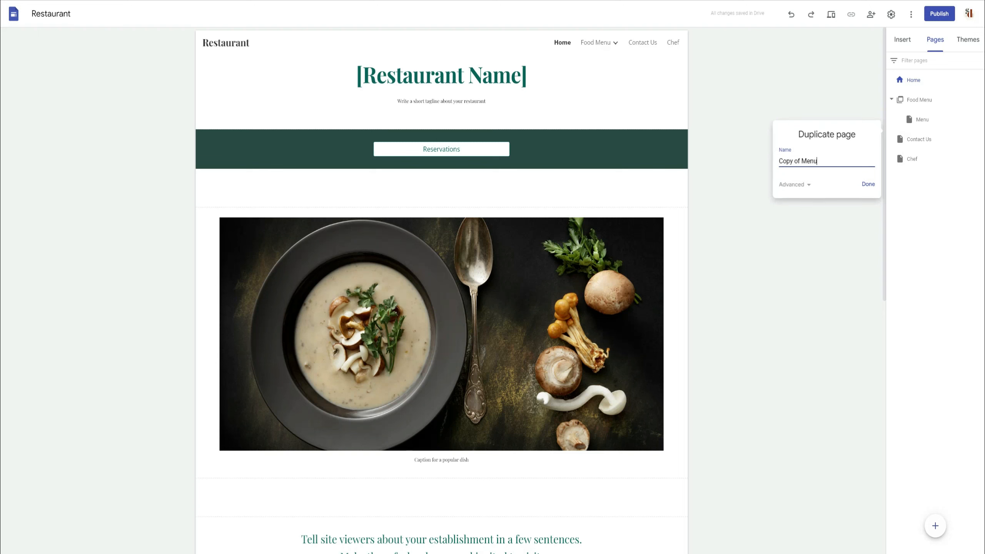
pyautogui.hotkey('ctrl', 'a')
pyautogui.press('BackSpace')
pyautogui.write('Vegan Options')
pyautogui.click(868, 184)
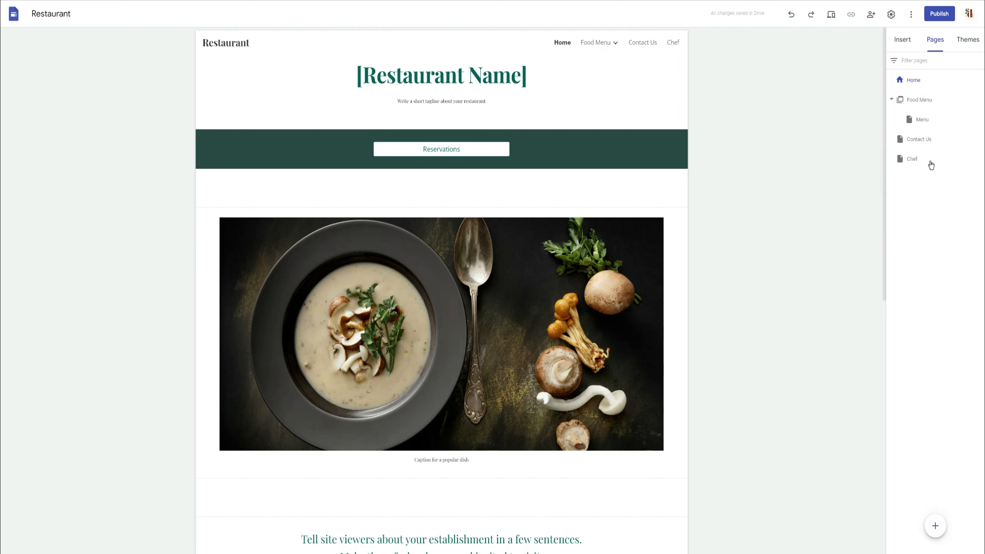
# Duplicate the Vegan Options page and name the copy Side Items
pyautogui.click(980, 138)
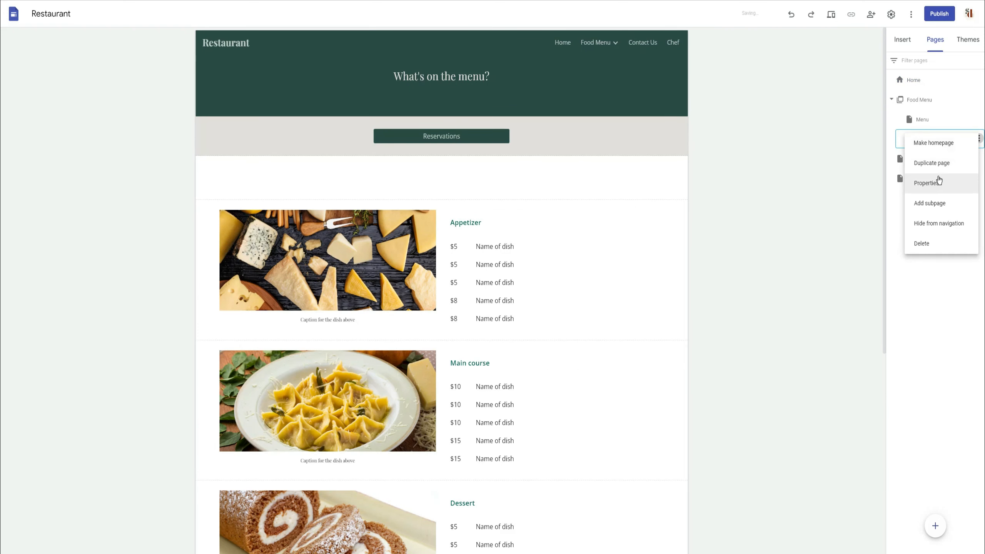
pyautogui.click(918, 163)
pyautogui.moveTo(841, 181); pyautogui.dragTo(808, 181)
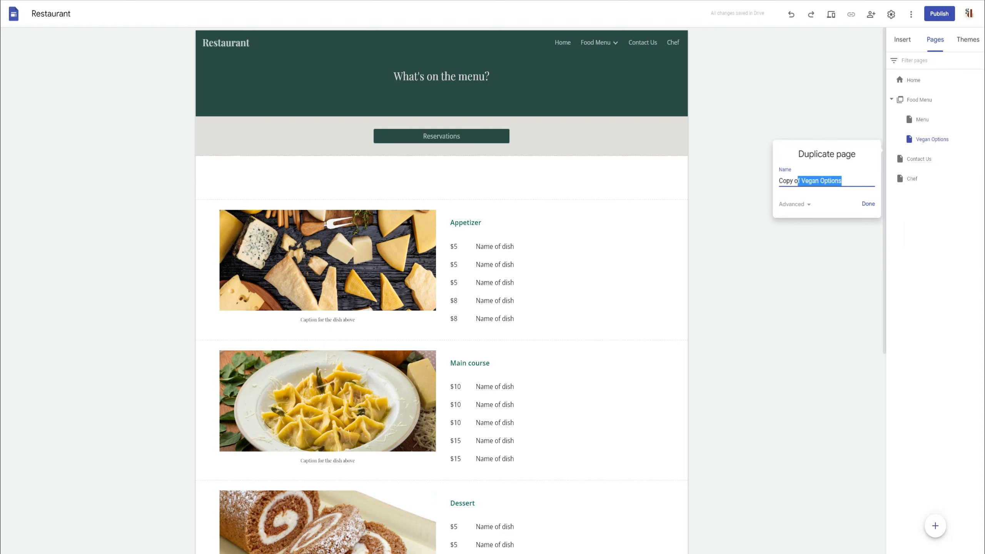
pyautogui.write('Side Items')
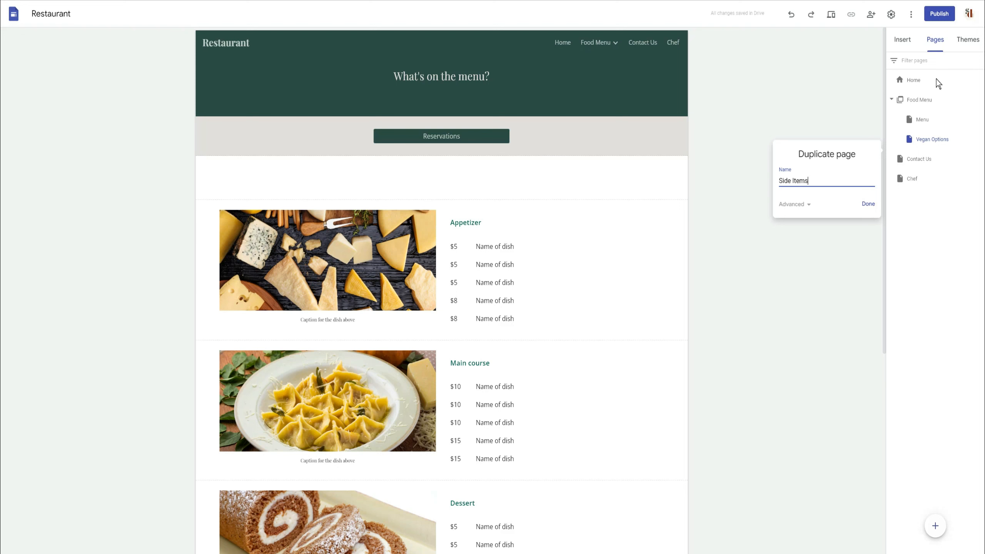
pyautogui.click(868, 204)
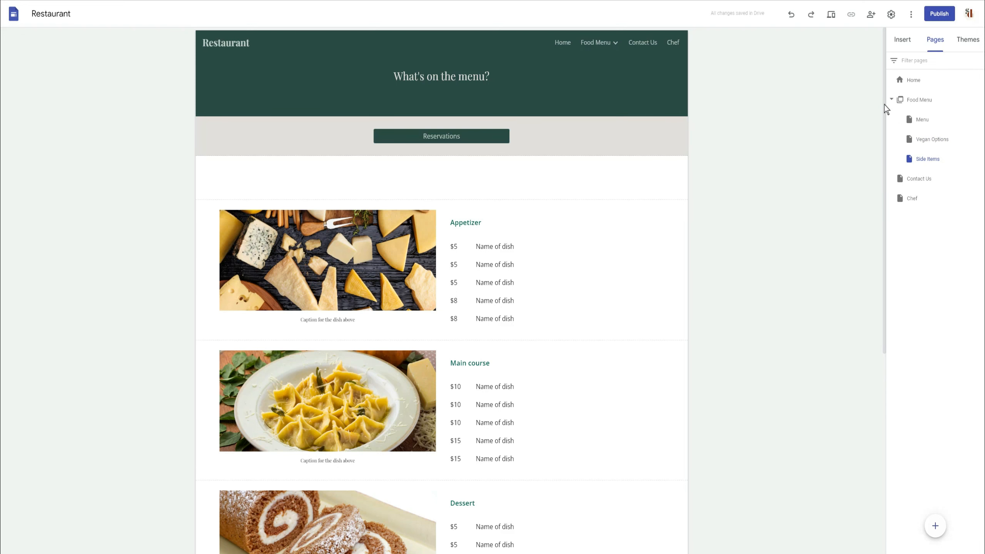
# Preview the site in phone view, collapse and expand Food Menu in the navigation, and look through the Menu page
pyautogui.moveTo(619, 42)
pyautogui.click(915, 102)
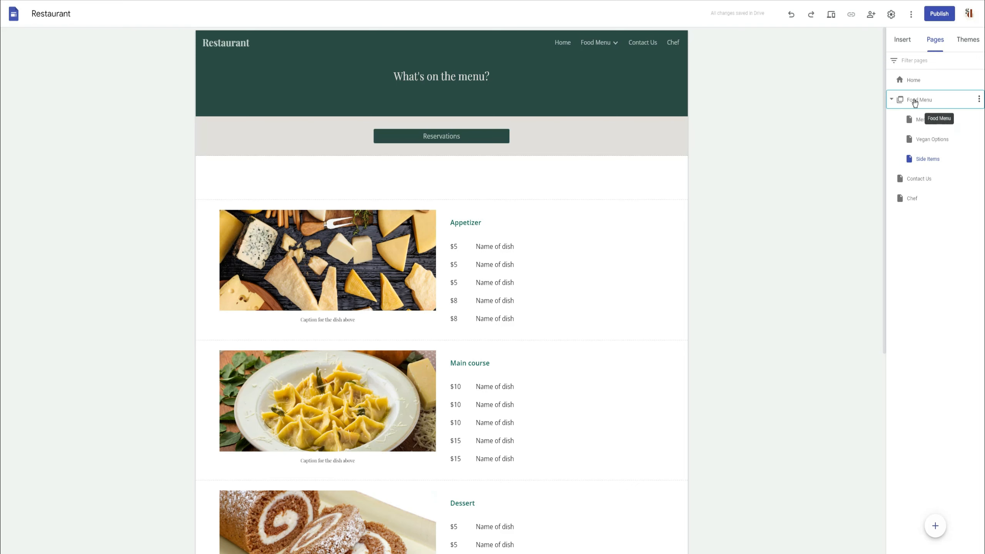
pyautogui.click(830, 17)
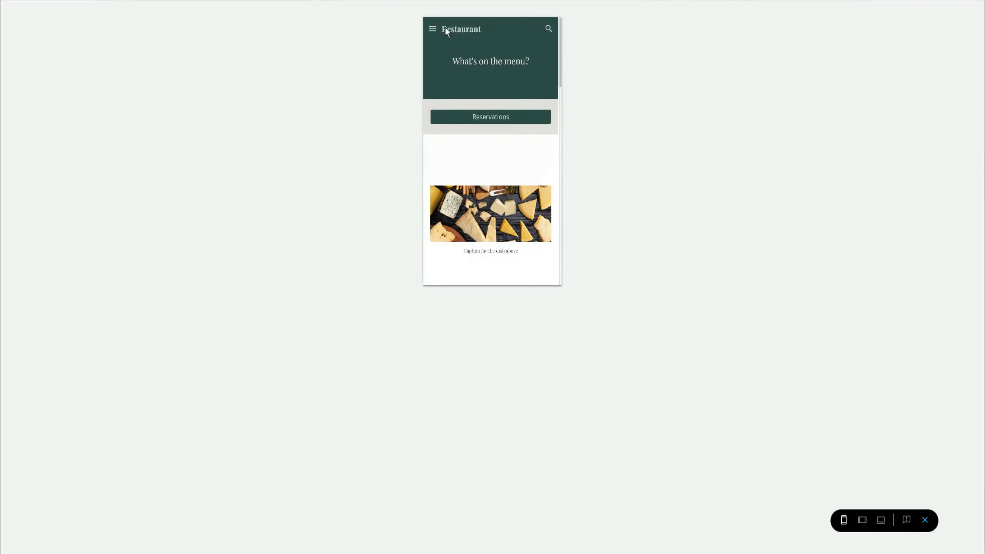
pyautogui.click(433, 28)
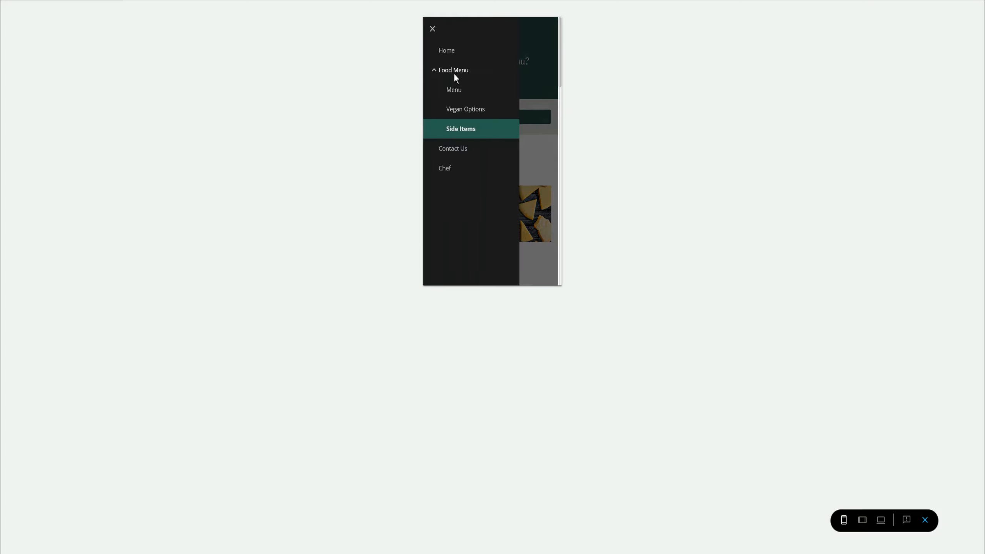
pyautogui.click(435, 71)
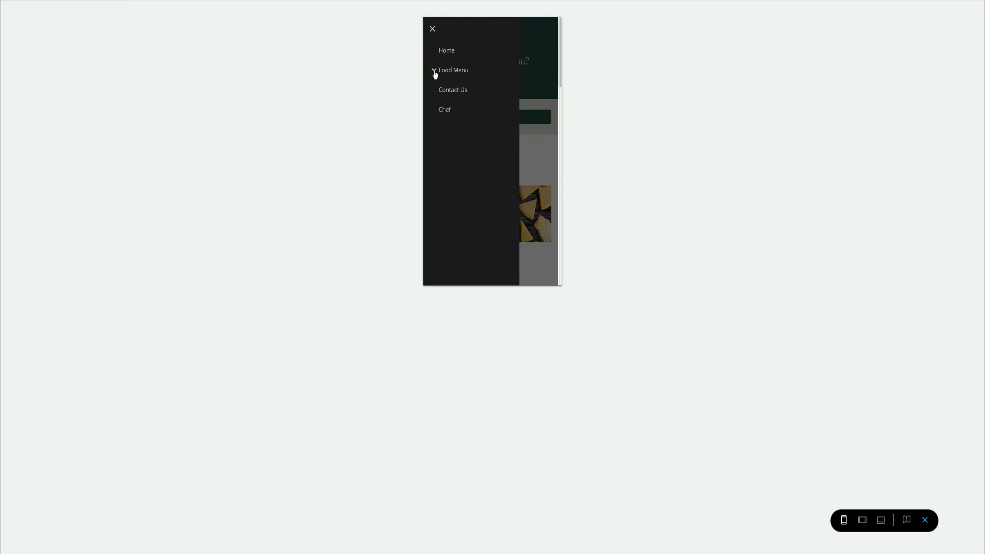
pyautogui.click(435, 72)
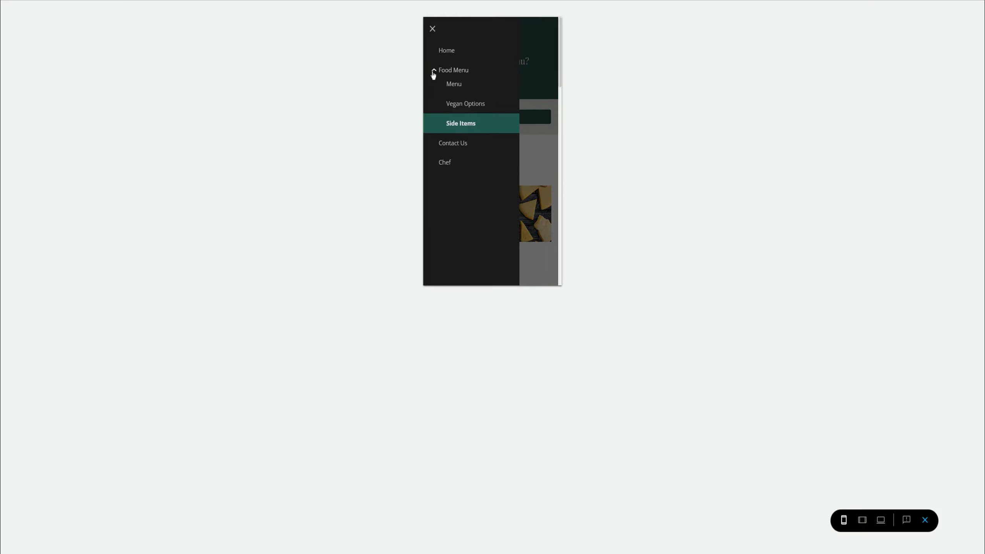
pyautogui.click(454, 92)
pyautogui.scroll(-10, 511, 186)
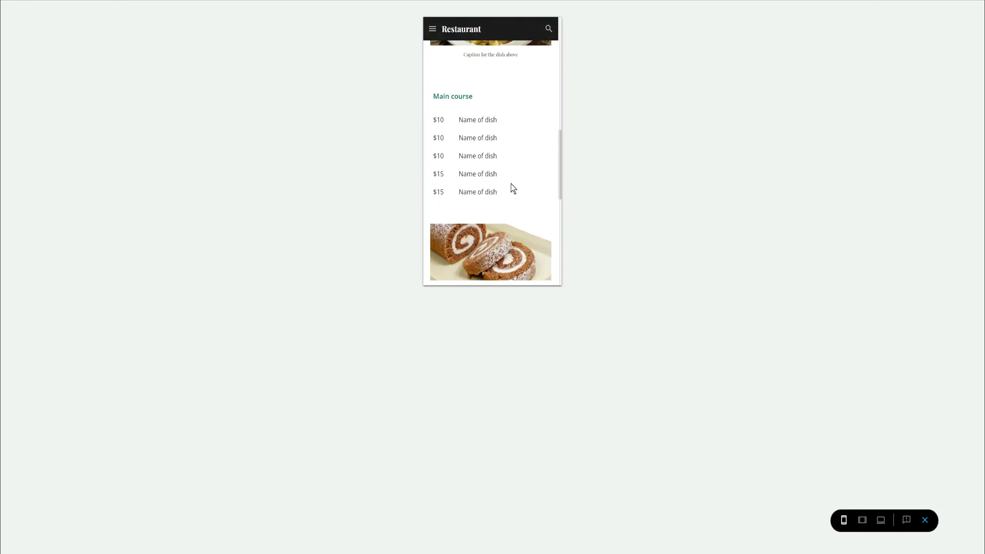
pyautogui.click(933, 520)
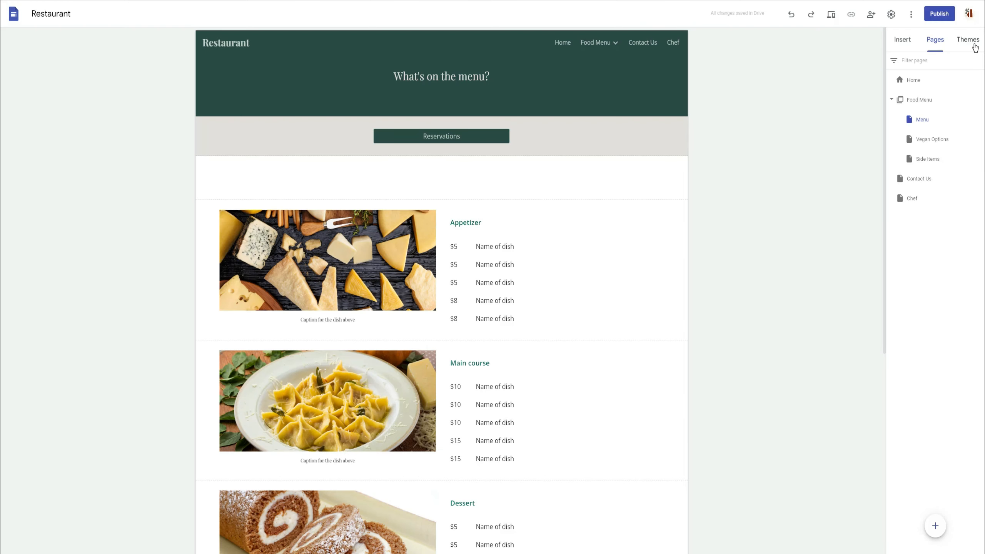
# Add a navigation link named "view the bokehlens" with the copied thebokehlens.com address, switching off opening in a new tab
pyautogui.moveTo(931, 526)
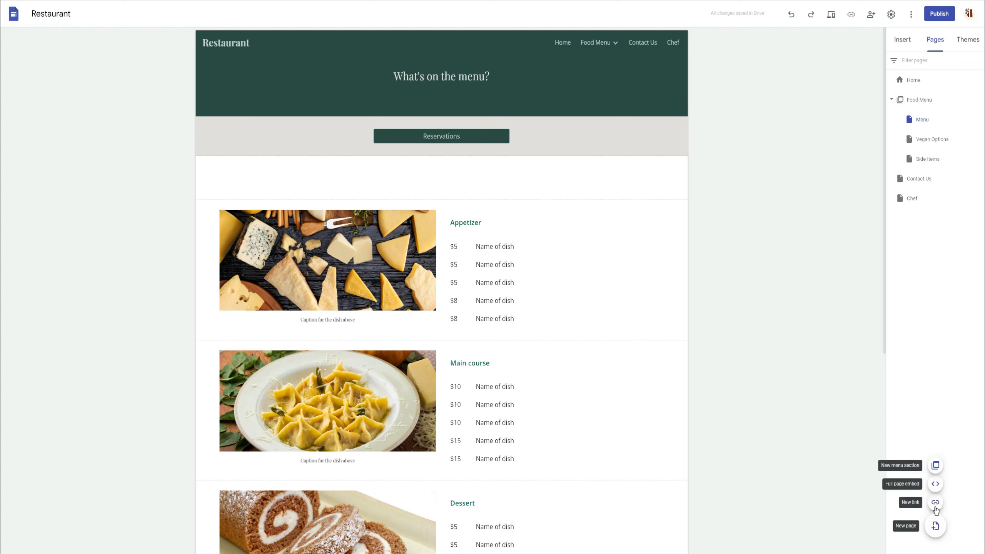
pyautogui.click(935, 503)
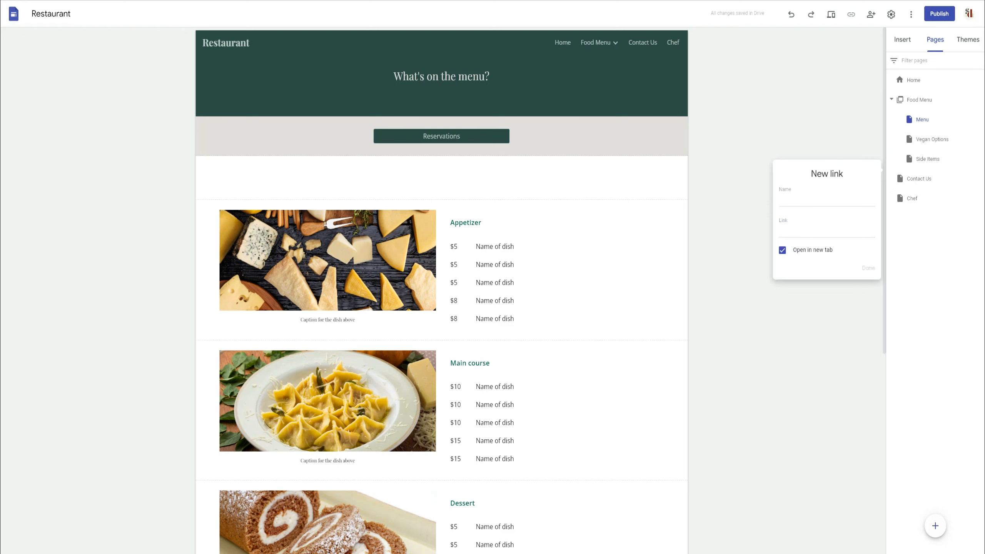
pyautogui.click(826, 231)
pyautogui.rightClick(826, 233)
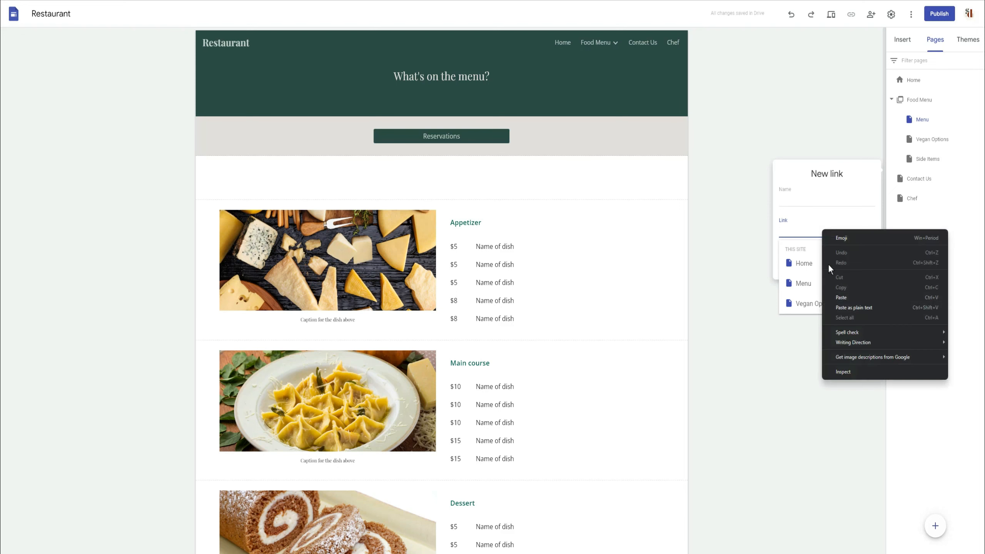
pyautogui.click(857, 309)
pyautogui.click(833, 202)
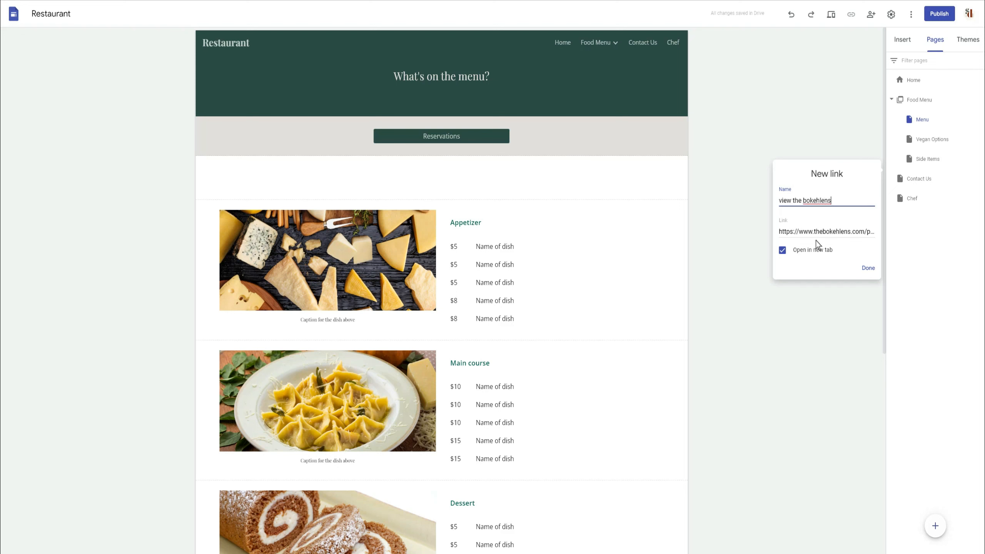
pyautogui.click(782, 250)
pyautogui.click(867, 267)
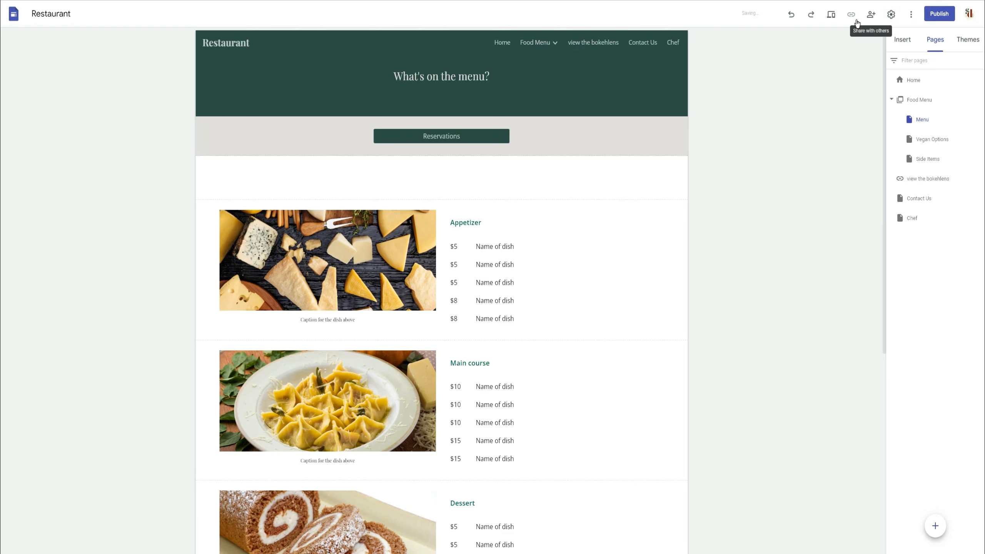
# Preview the Menu page in phone view and check the navigation menu for the new link
pyautogui.click(830, 14)
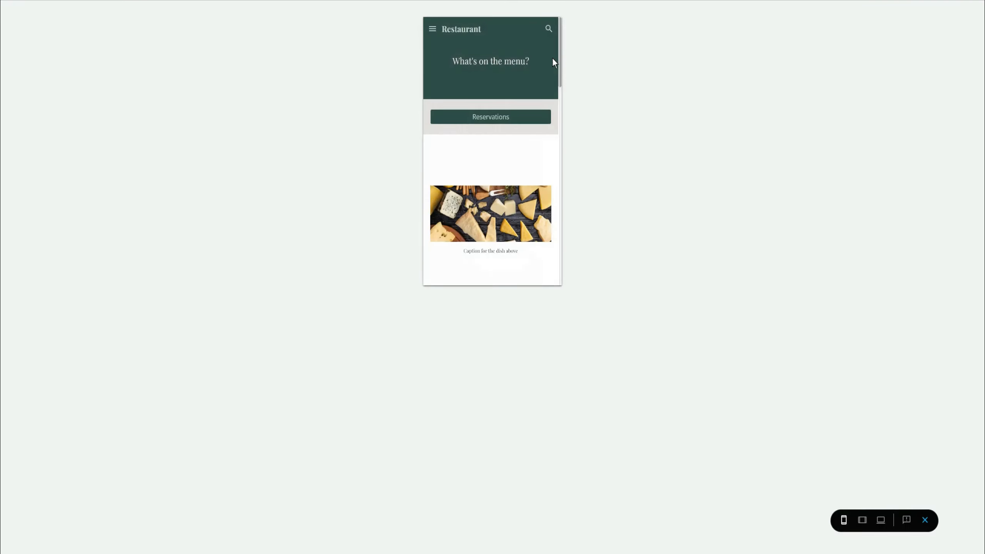
pyautogui.click(433, 28)
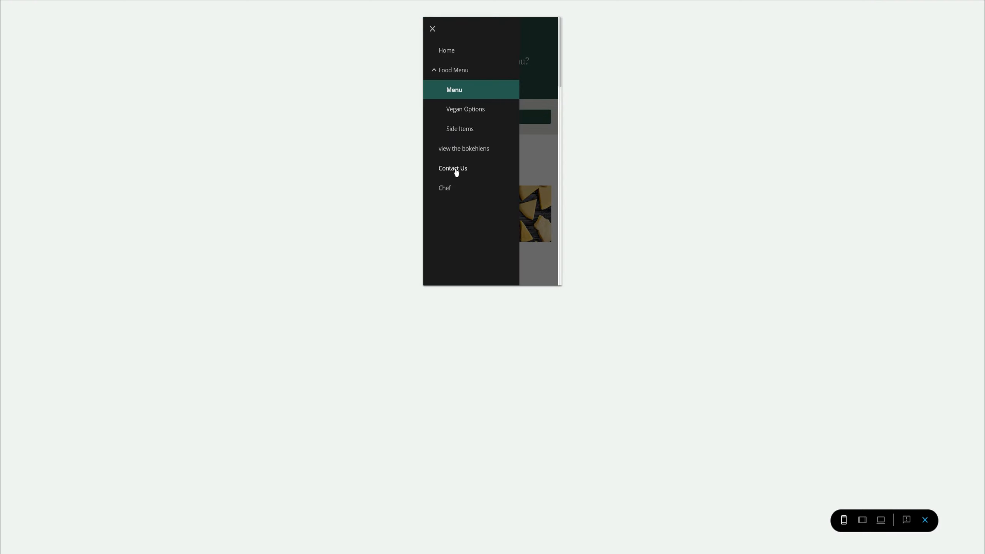
# Test the "view the bokehlens" link from the phone preview's navigation, then return to the editor and look over the insertable elements
pyautogui.click(461, 149)
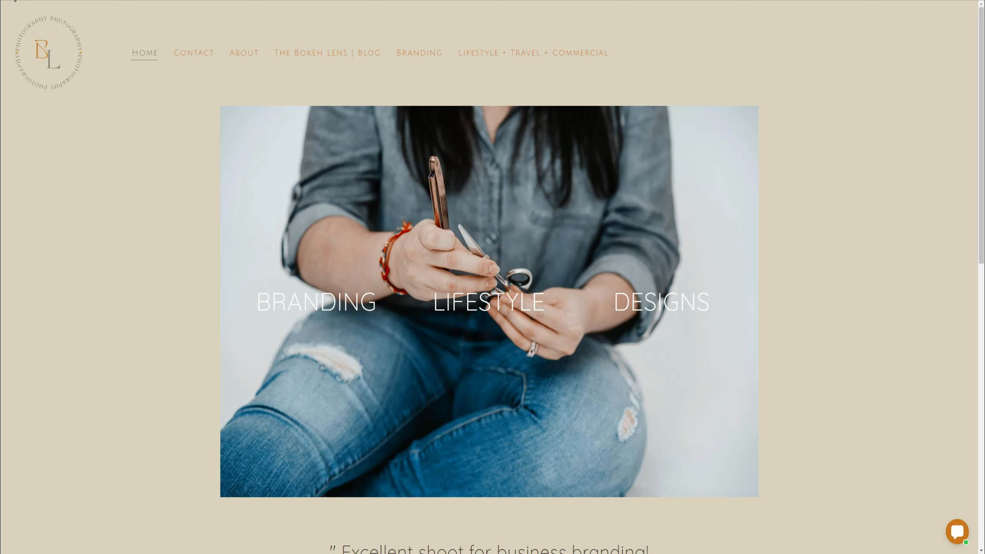
pyautogui.click(18, 1)
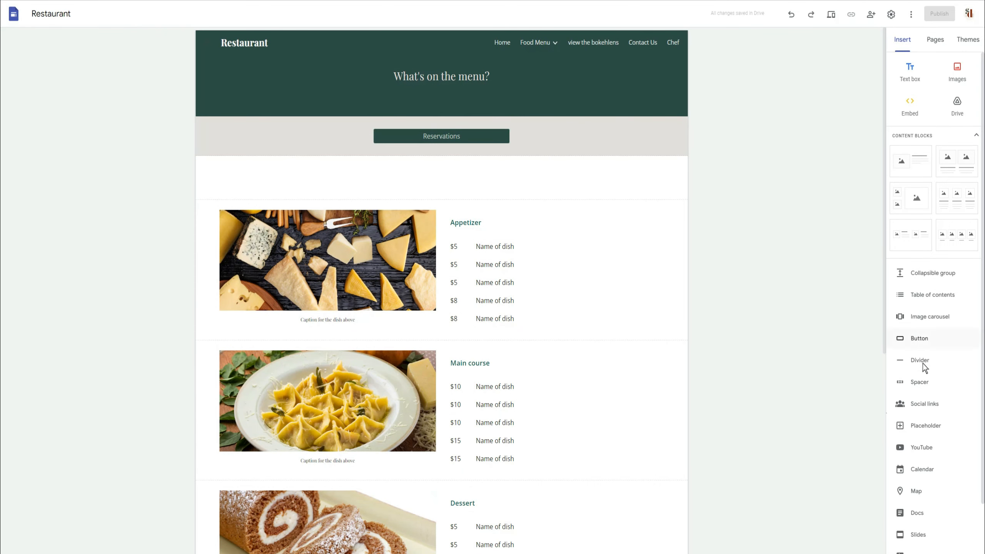
pyautogui.scroll(-2, 925, 489)
pyautogui.scroll(2, 927, 464)
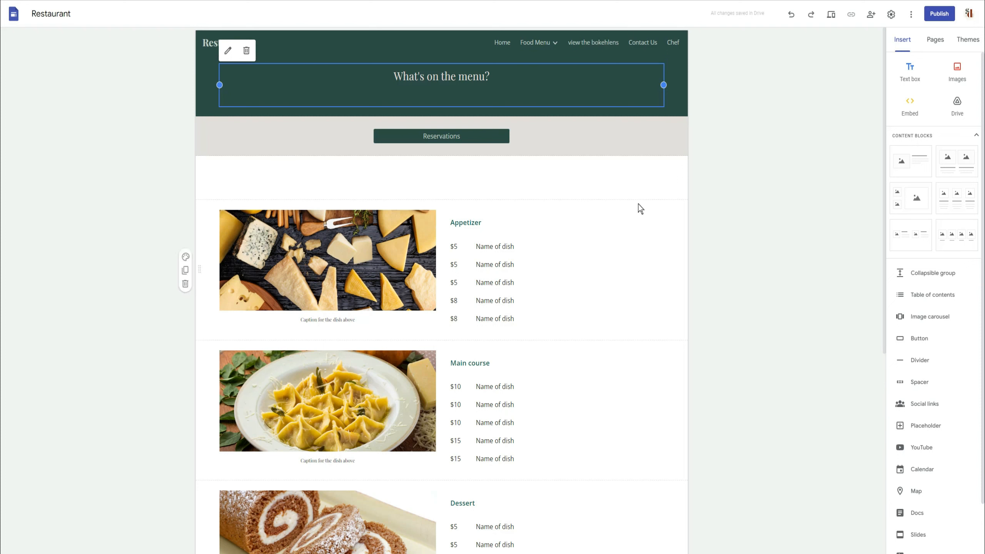
pyautogui.click(638, 185)
pyautogui.doubleClick(636, 194)
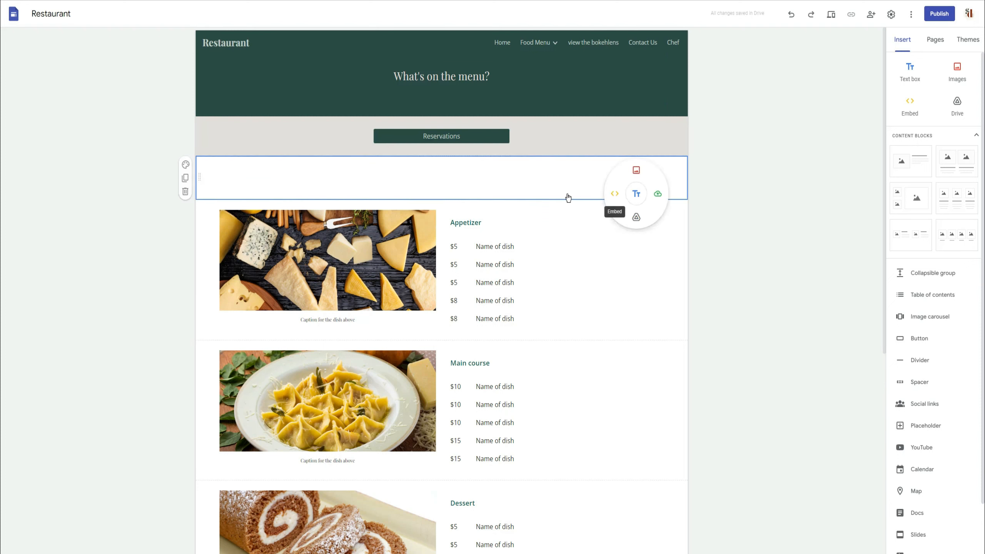
pyautogui.click(451, 222)
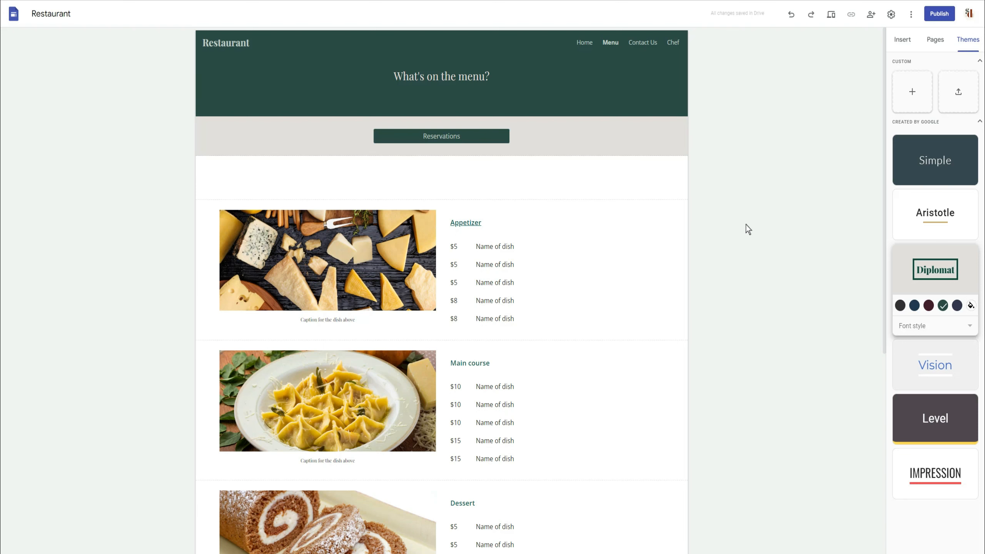
# Look through the Menu page's Appetizer, Main course and Dessert sections and the site's page list
pyautogui.scroll(-7, 741, 229)
pyautogui.scroll(4, 708, 275)
pyautogui.scroll(3, 709, 272)
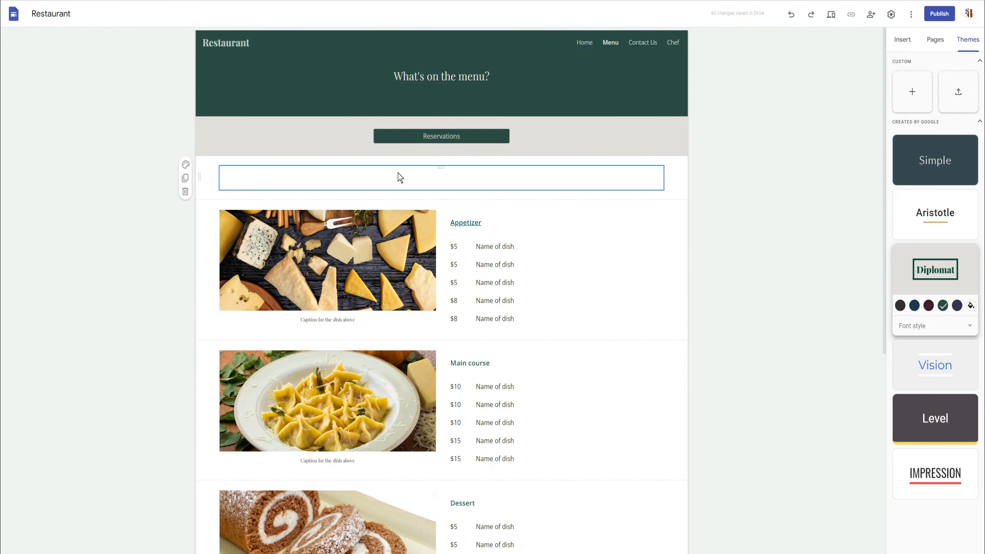
pyautogui.scroll(-7, 730, 357)
pyautogui.scroll(7, 729, 351)
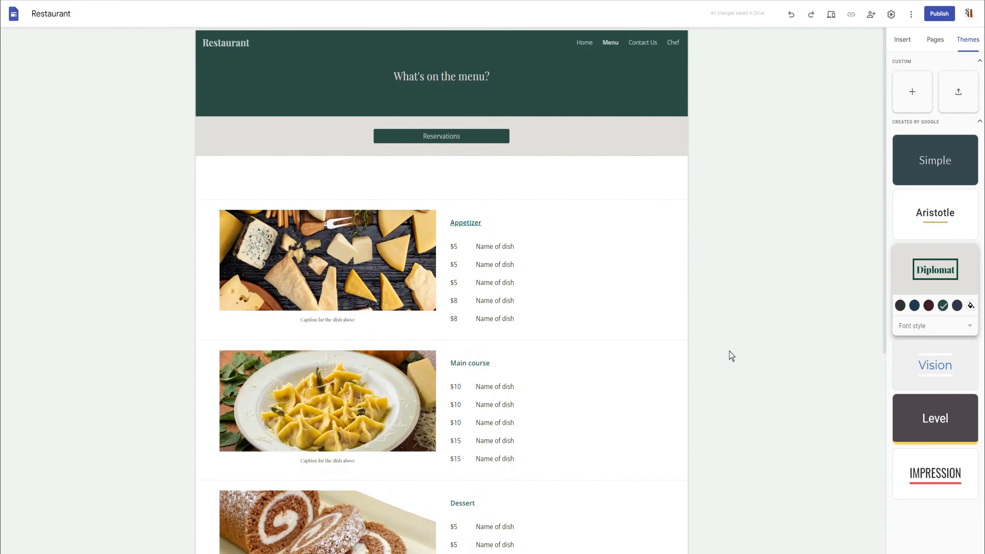
pyautogui.click(941, 43)
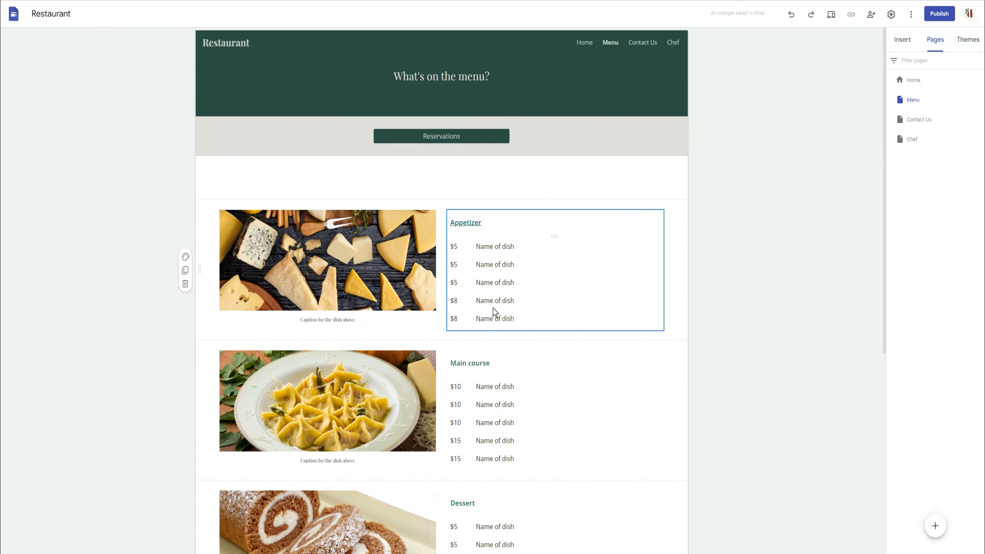
pyautogui.scroll(-7, 572, 294)
pyautogui.scroll(5, 723, 295)
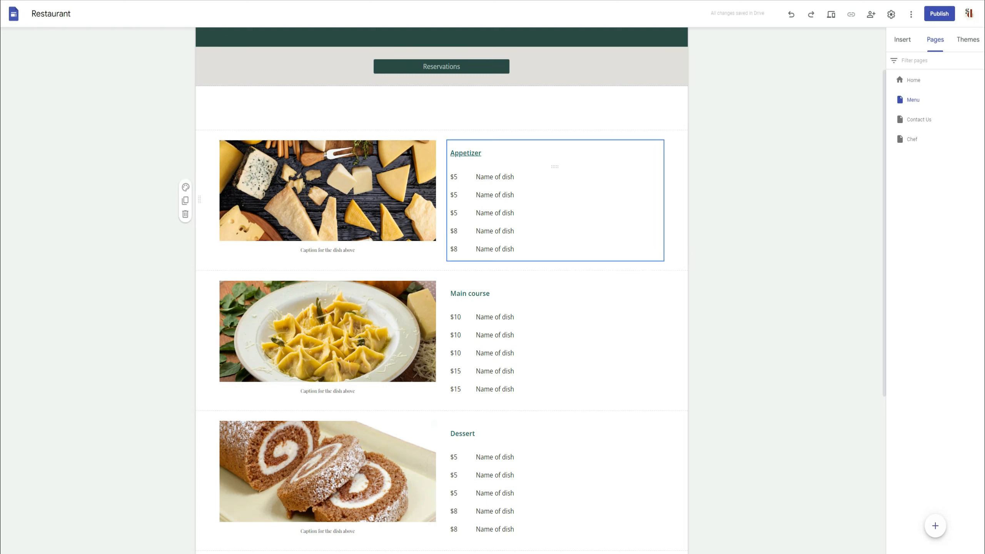
pyautogui.scroll(-5, 681, 271)
pyautogui.scroll(5, 680, 253)
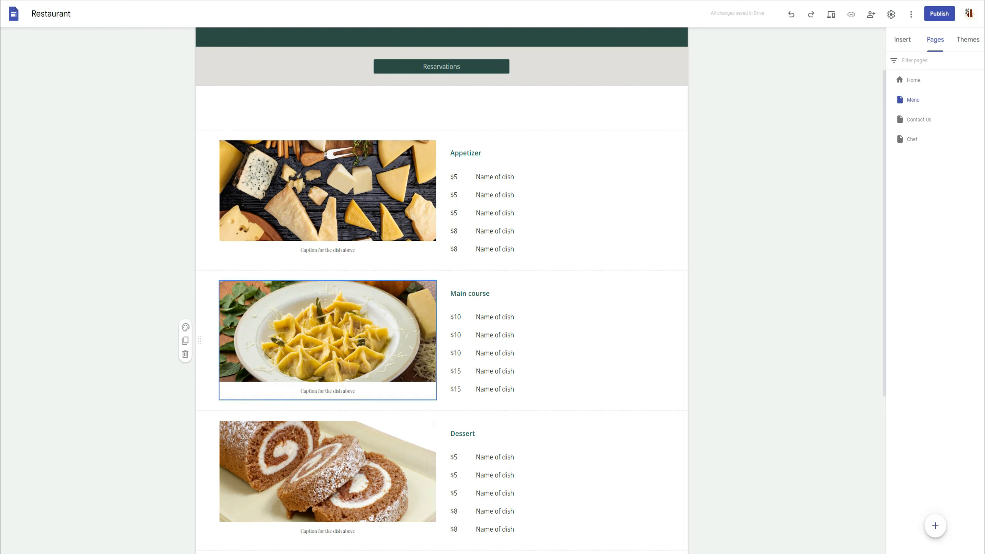
# Move the Main course photo to the right of its dish list on the Menu page
pyautogui.scroll(-1, 341, 473)
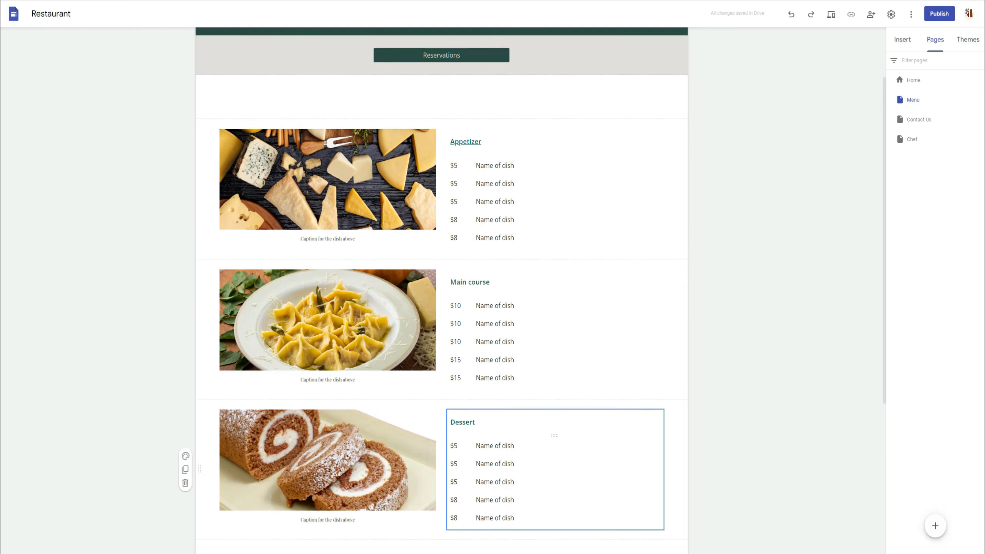
pyautogui.scroll(-2, 459, 267)
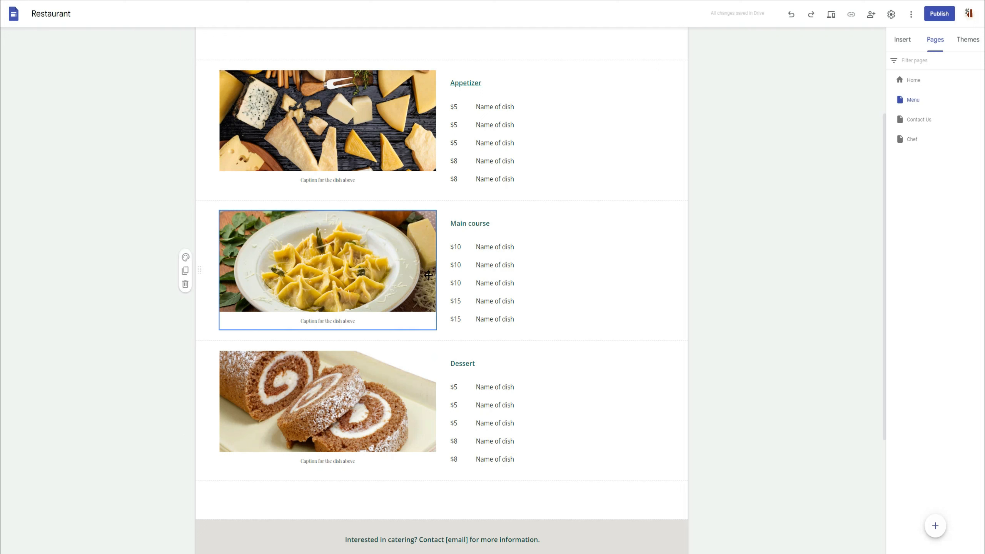
pyautogui.moveTo(330, 267); pyautogui.dragTo(682, 261)
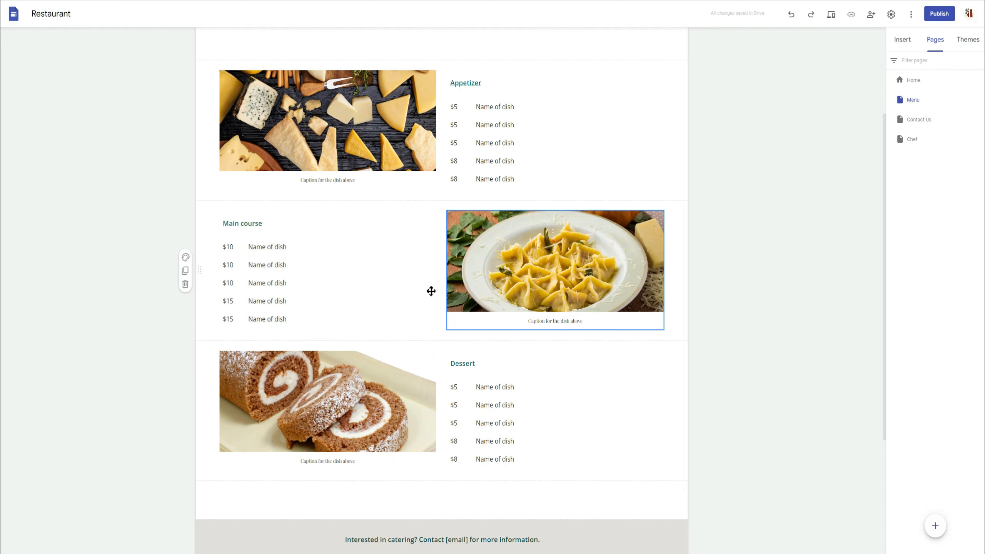
# Preview the Menu page in desktop view and look over the order of its photos and dish lists
pyautogui.click(831, 14)
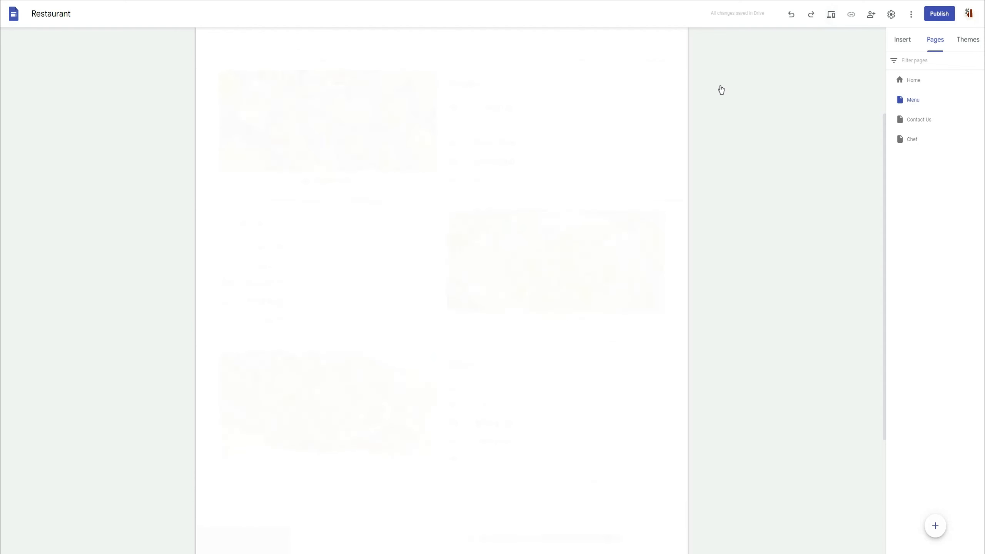
pyautogui.scroll(-4, 780, 347)
pyautogui.scroll(4, 779, 342)
pyautogui.scroll(-2, 778, 340)
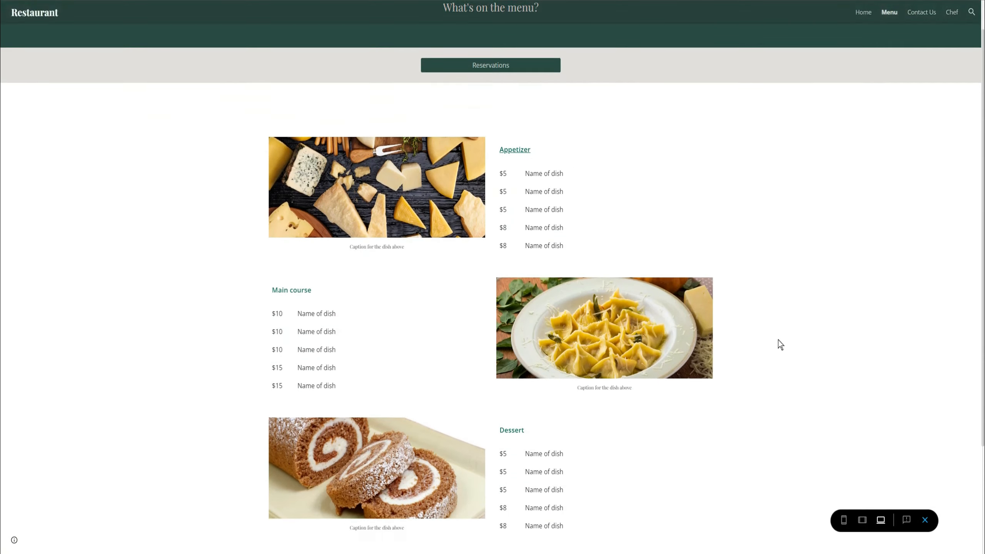
# Check in phone view how the Main course and Dessert photos and dish lists stack, and close the preview
pyautogui.click(843, 519)
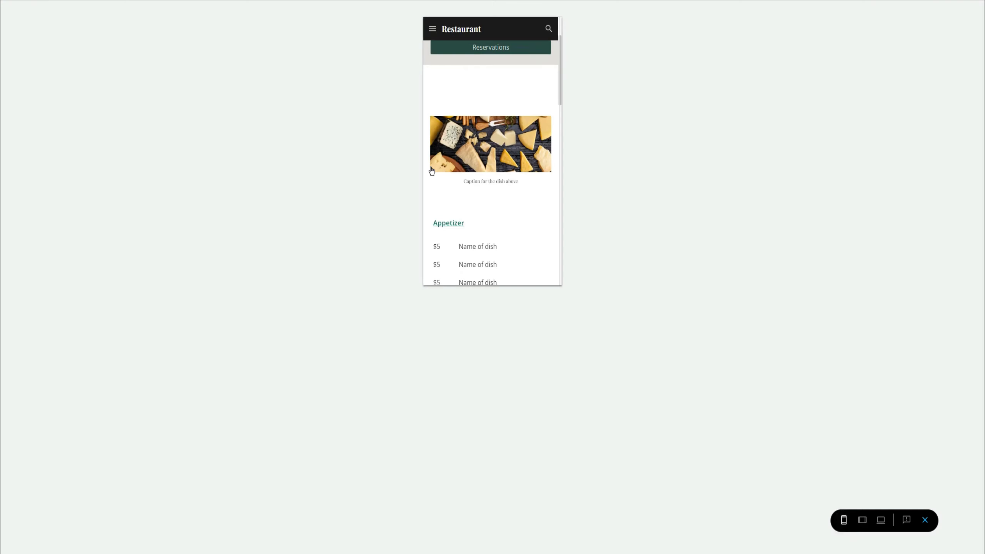
pyautogui.scroll(-5, 534, 197)
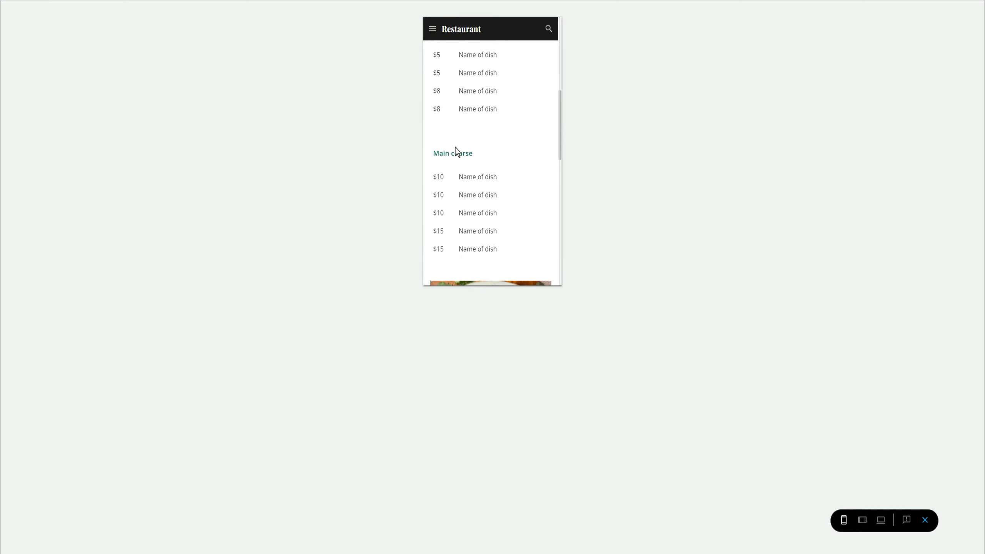
pyautogui.scroll(2, 455, 148)
pyautogui.scroll(4, 493, 159)
pyautogui.scroll(-6, 480, 172)
pyautogui.scroll(2, 481, 205)
pyautogui.scroll(-8, 487, 191)
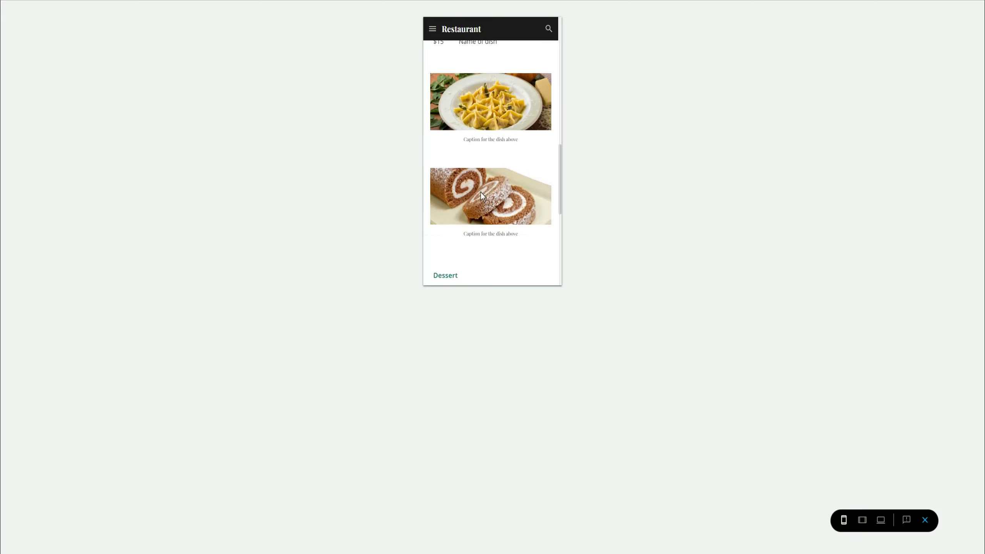
pyautogui.scroll(2, 480, 193)
pyautogui.scroll(-4, 485, 210)
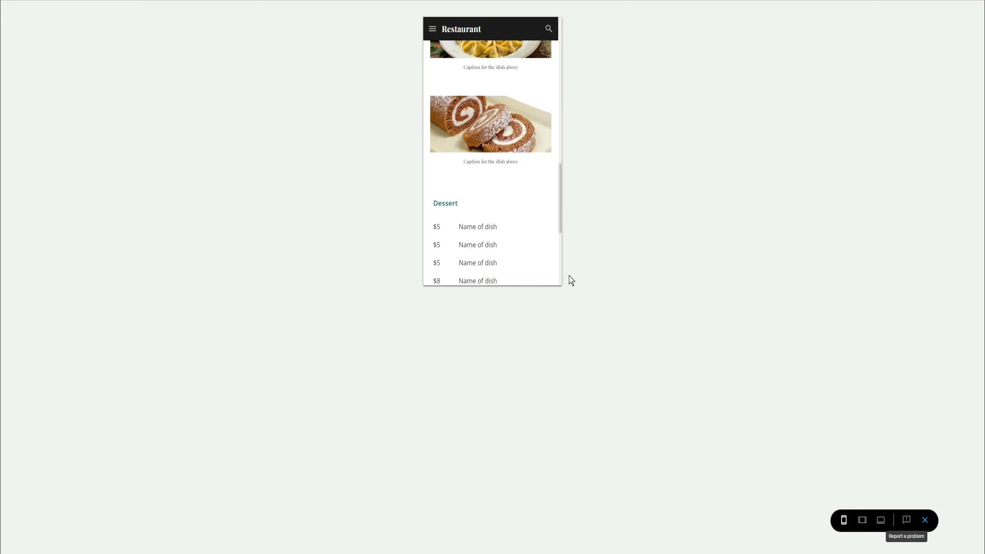
pyautogui.click(925, 519)
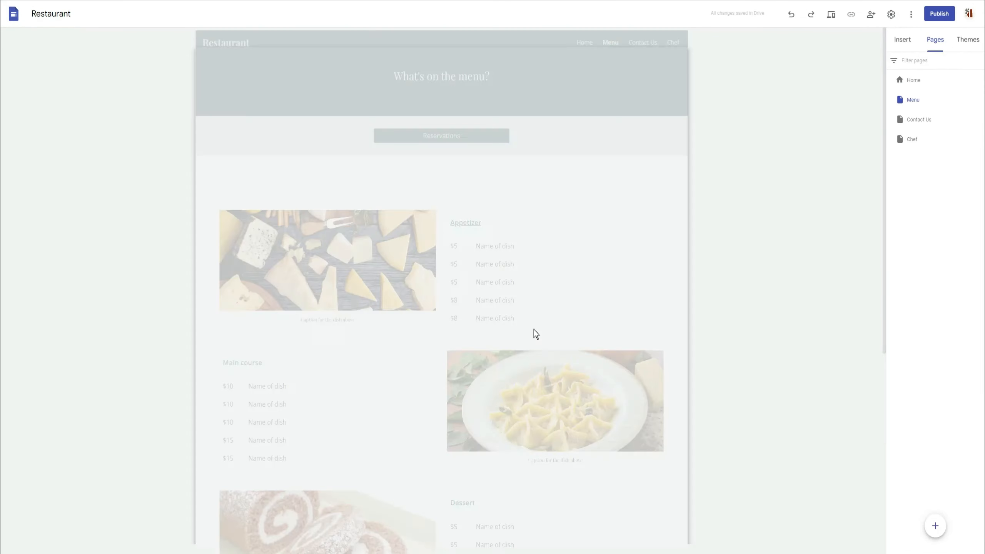
# Move the Main course photo back to the left of its dish list and look over the whole Menu page
pyautogui.moveTo(583, 204); pyautogui.dragTo(314, 186)
pyautogui.click(304, 91)
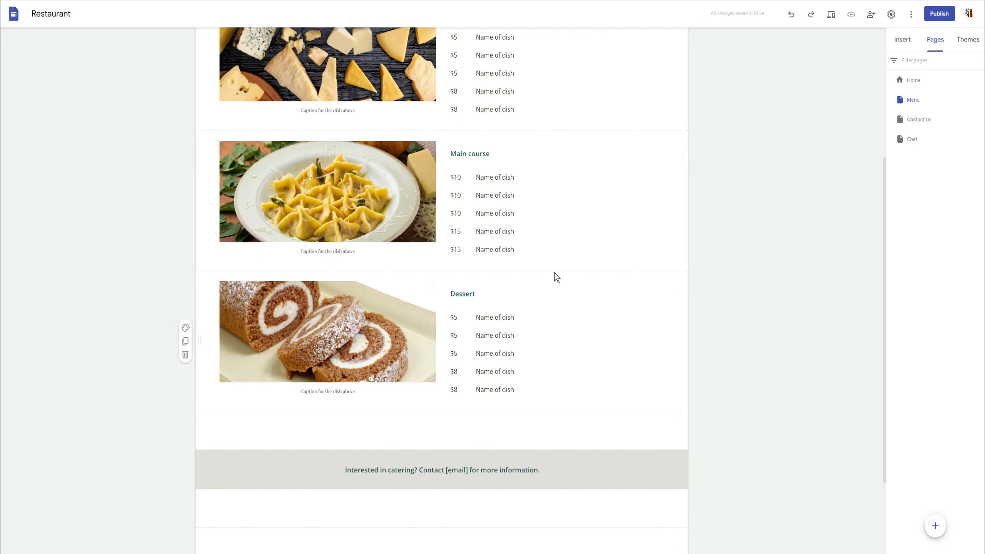
pyautogui.scroll(-3, 542, 260)
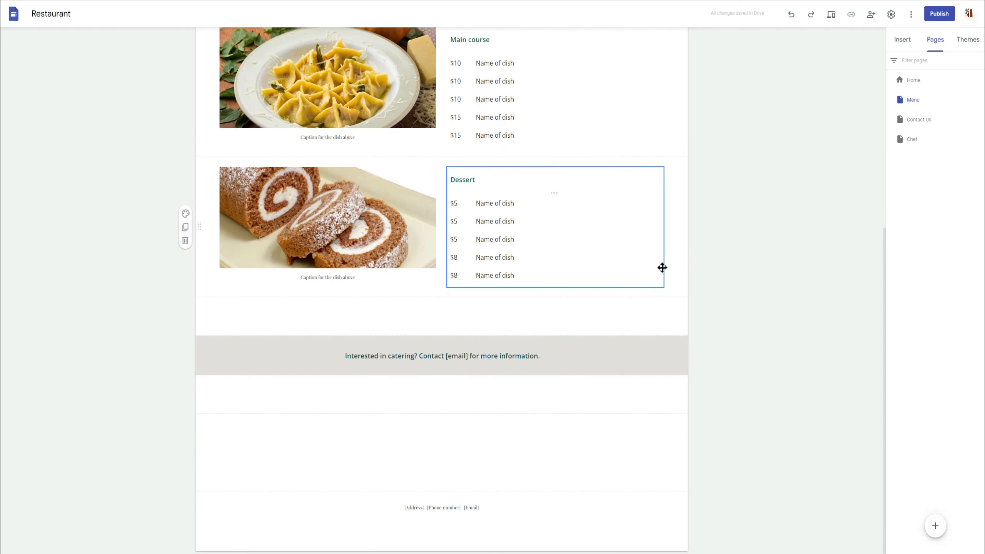
pyautogui.scroll(5, 689, 272)
pyautogui.scroll(4, 690, 271)
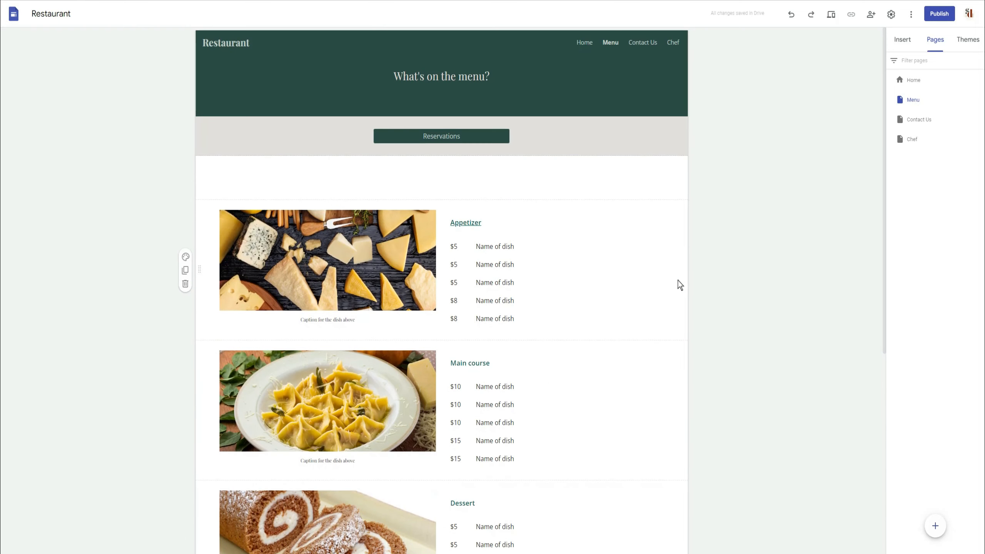
pyautogui.scroll(4, 441, 272)
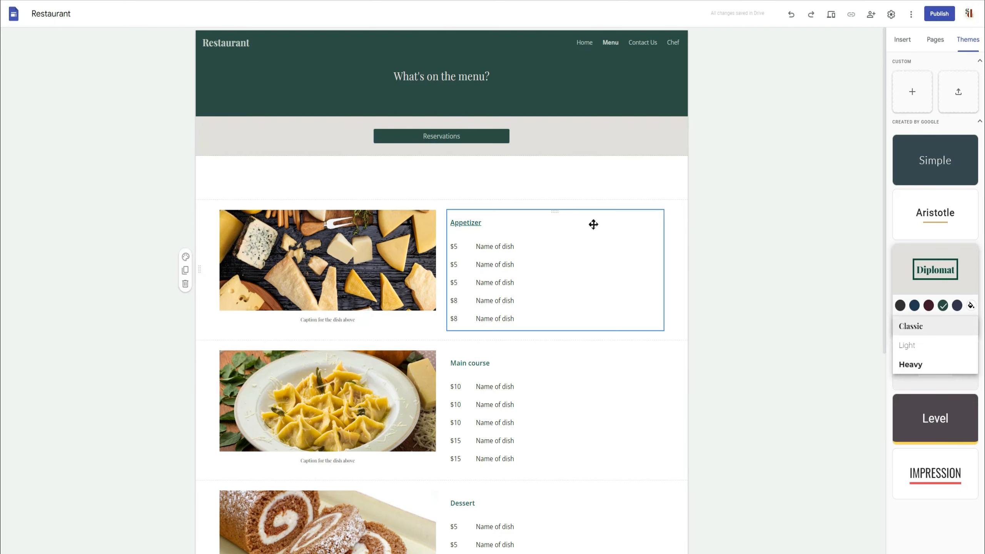
# Set the Diplomat theme's font style to Heavy
pyautogui.scroll(-4, 591, 223)
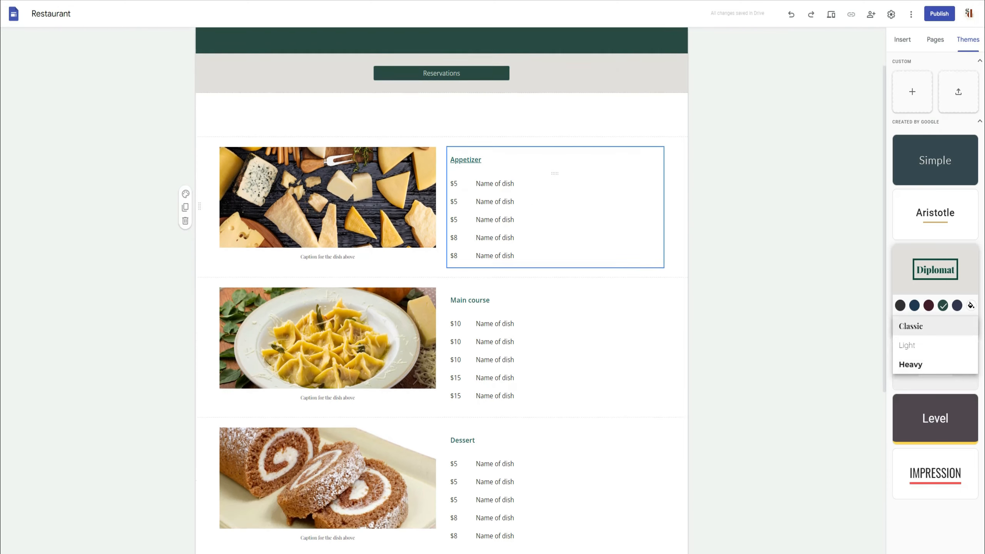
pyautogui.scroll(4, 844, 316)
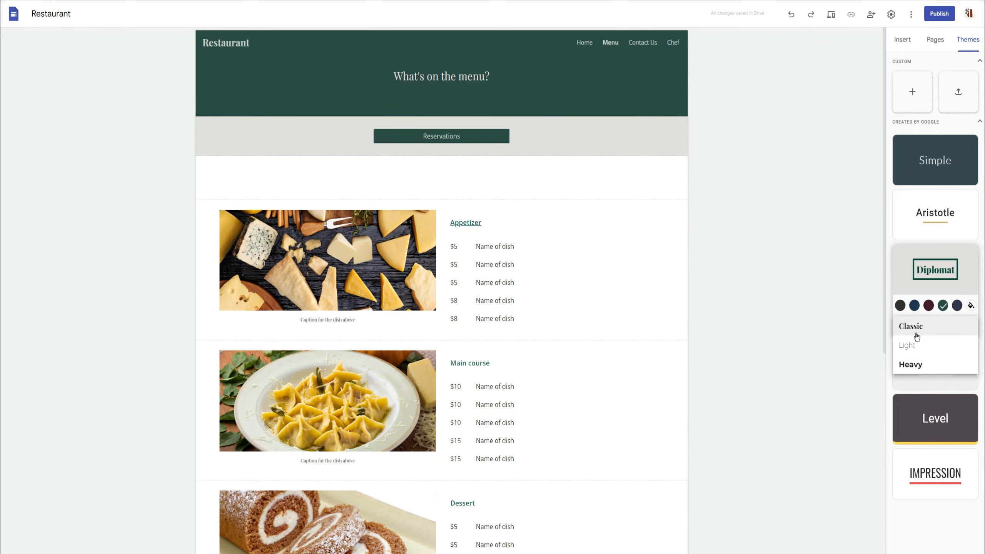
pyautogui.click(912, 365)
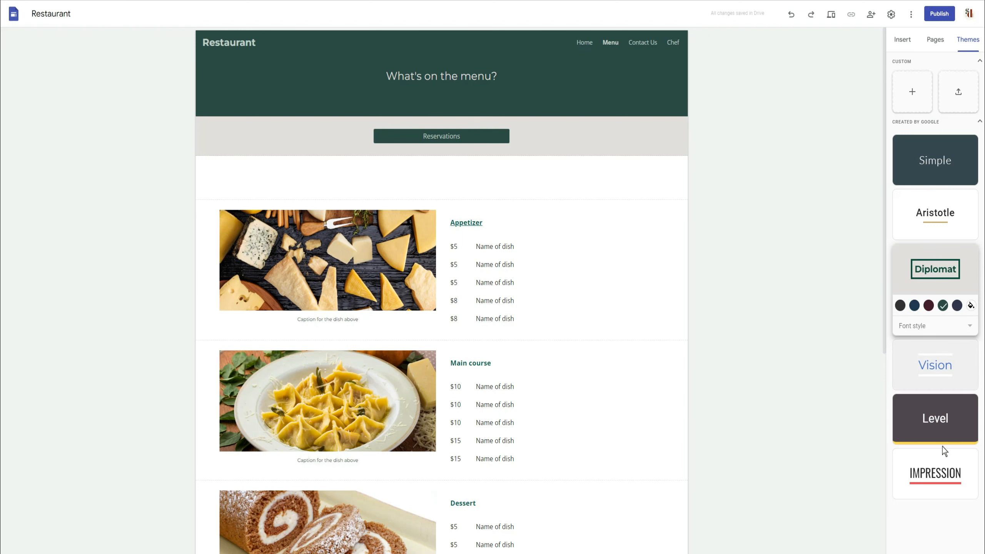
# Apply the Impression theme, try its dark grey colour, and set it to green with the Capital font style
pyautogui.click(943, 481)
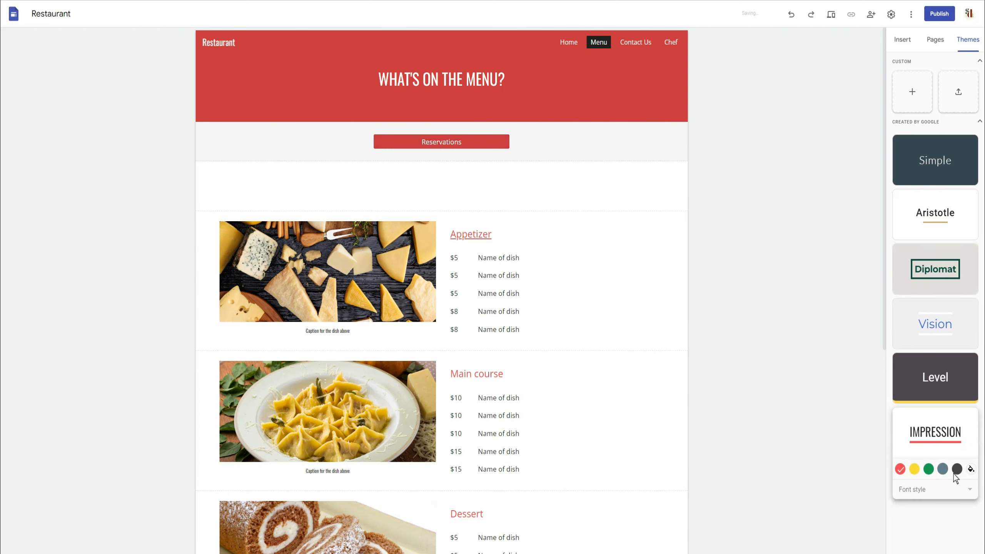
pyautogui.click(956, 470)
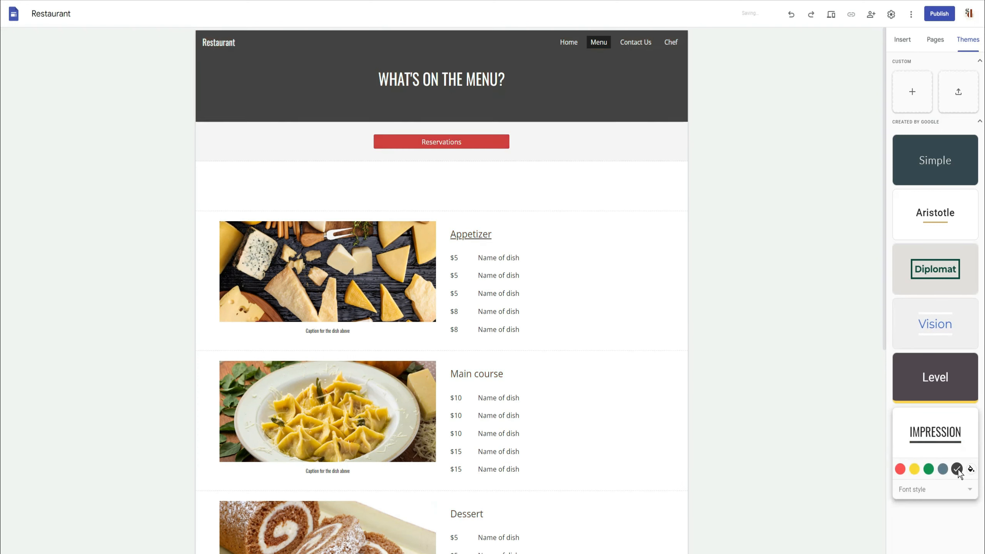
pyautogui.click(929, 469)
pyautogui.click(920, 499)
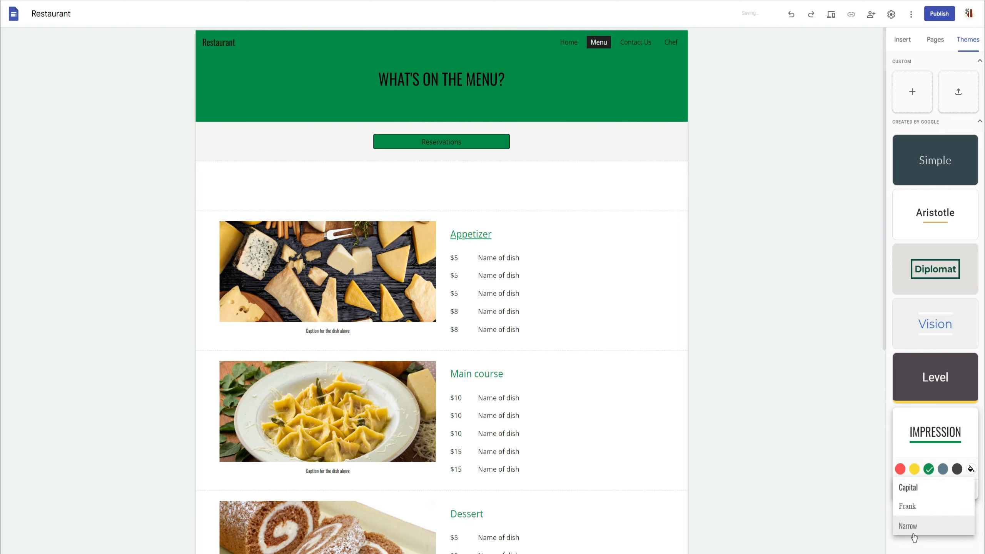
pyautogui.click(946, 489)
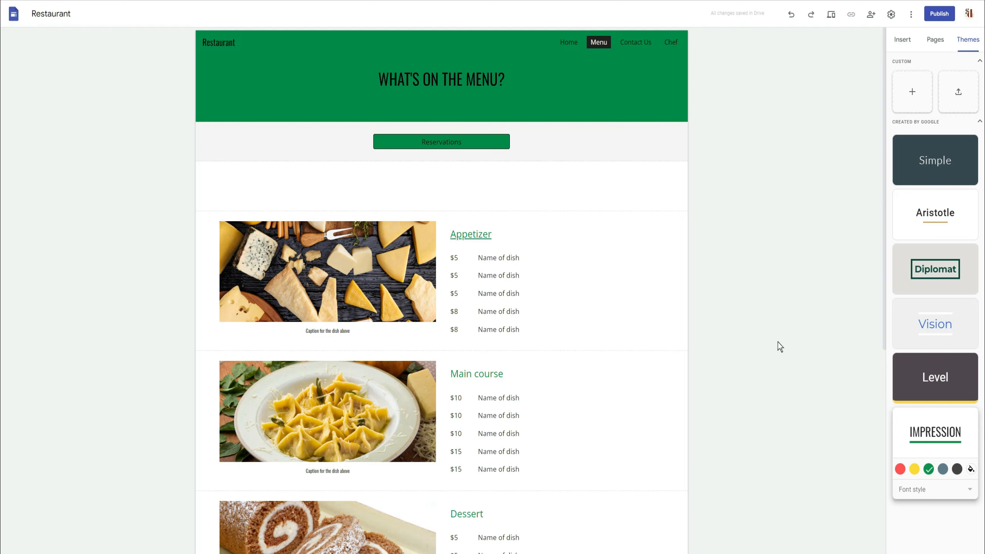
# Look at the Impression theme's custom colour picker and font styles, and apply the Vision theme instead
pyautogui.click(971, 468)
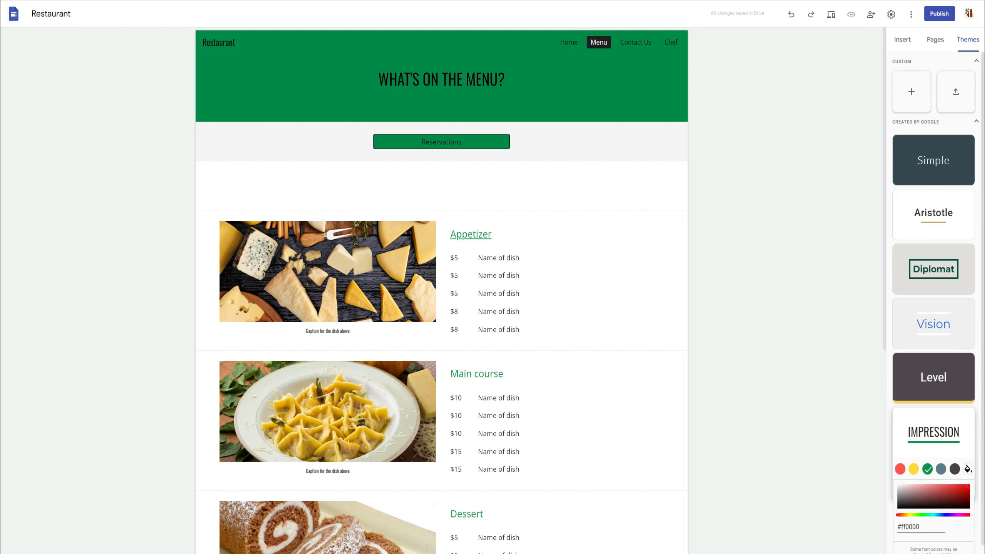
pyautogui.click(968, 461)
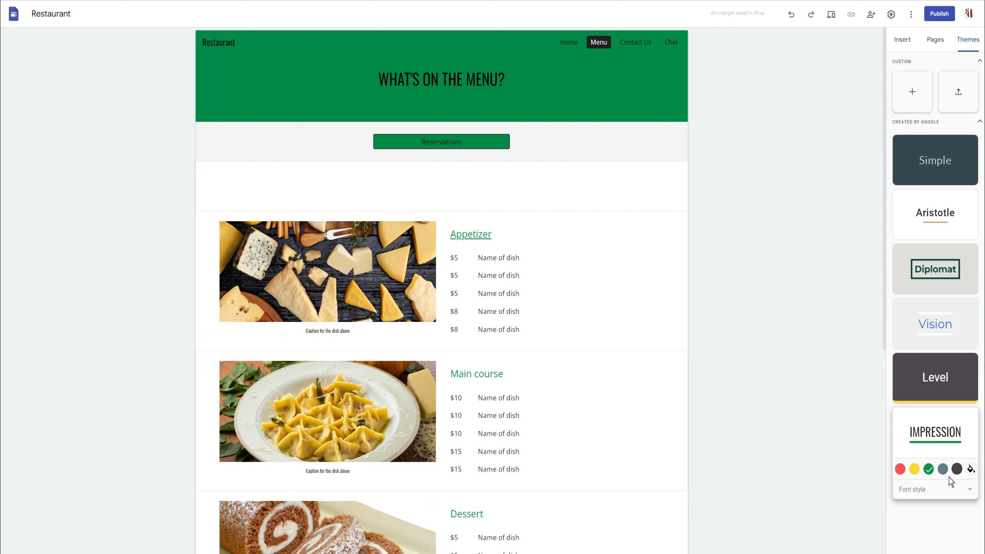
pyautogui.click(919, 492)
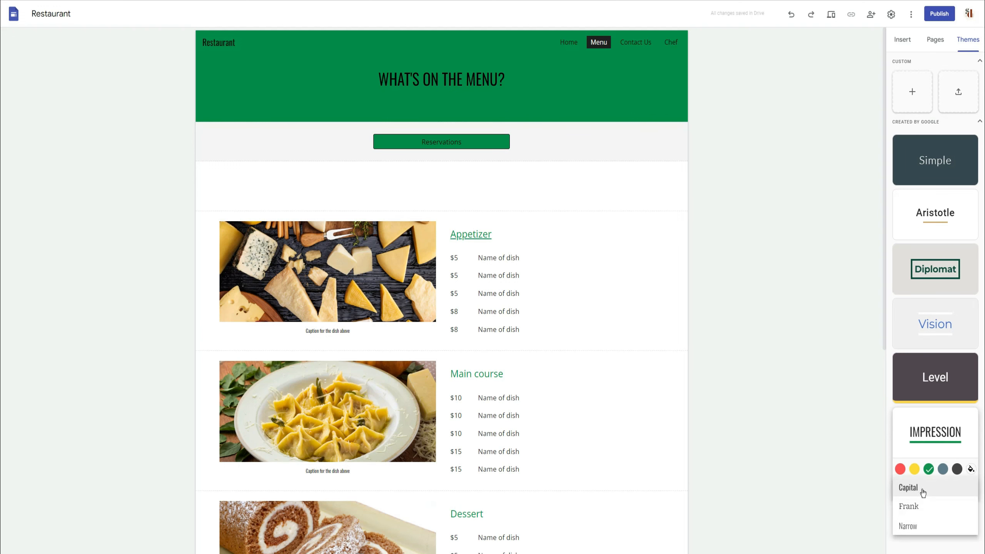
pyautogui.click(916, 315)
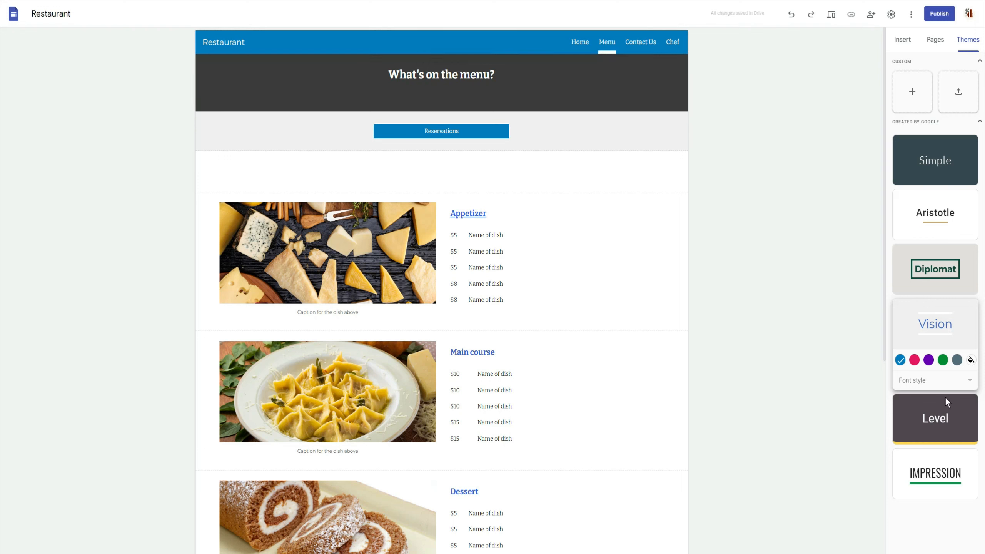
# Set the Vision theme to its slate grey colour, try the Modern font style, and choose Classic
pyautogui.click(957, 361)
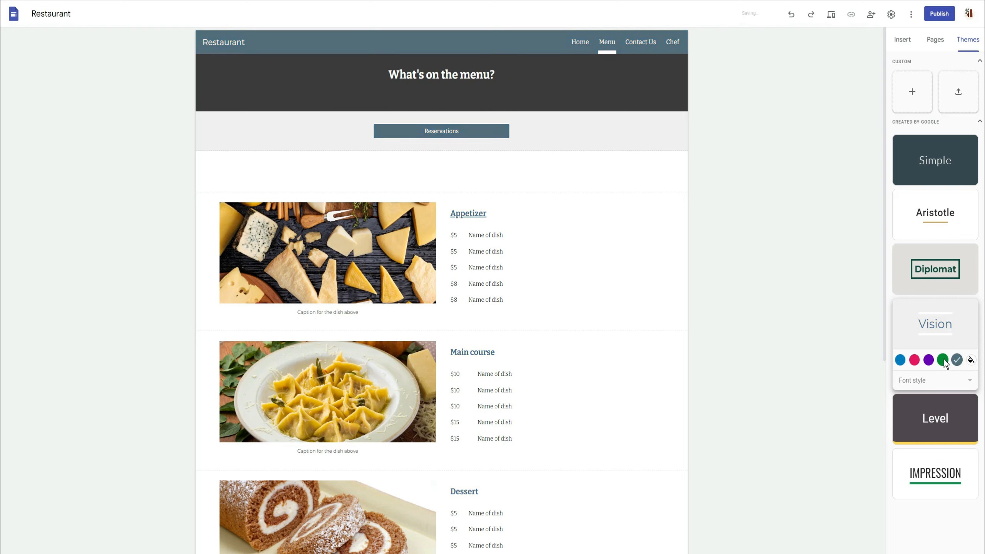
pyautogui.click(938, 380)
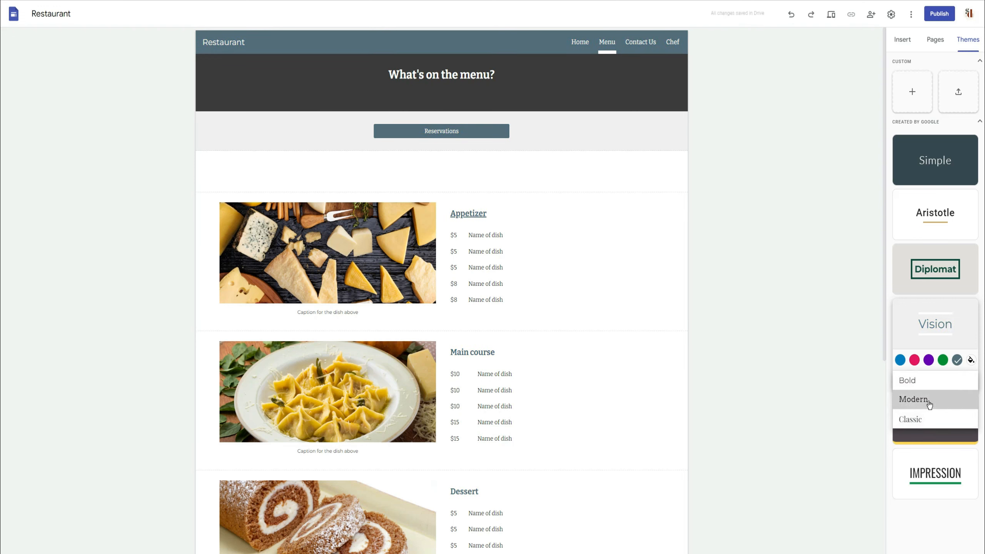
pyautogui.click(917, 399)
pyautogui.click(911, 379)
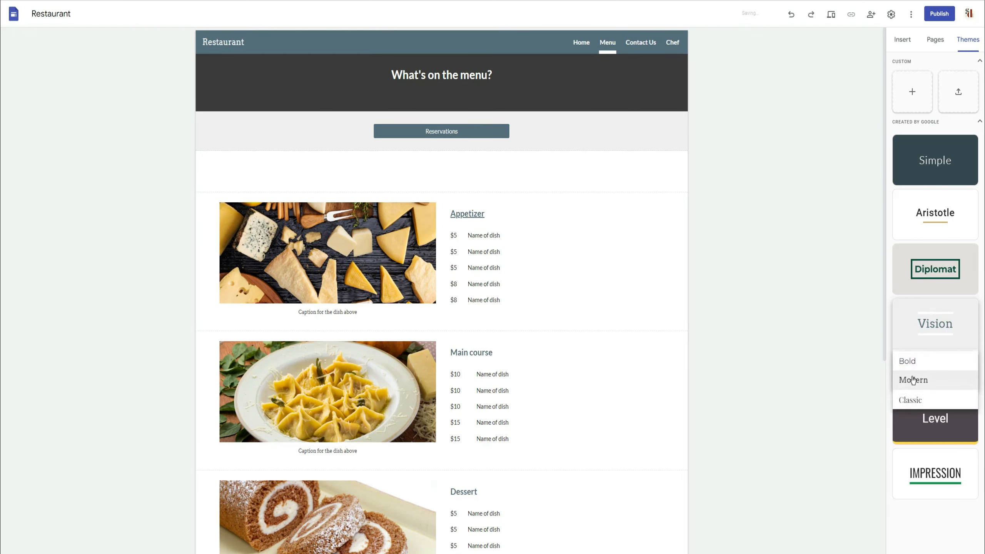
pyautogui.click(914, 402)
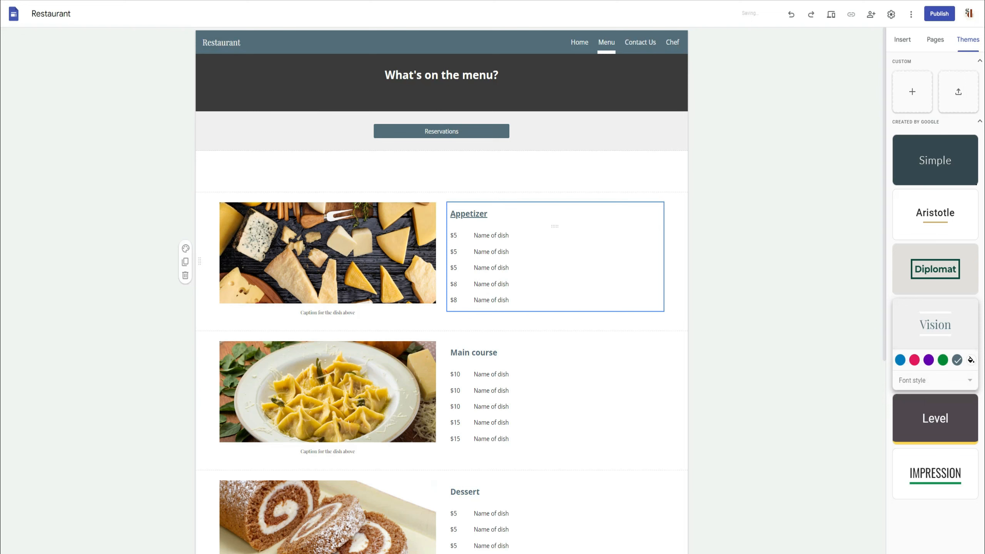
# Try the Diplomat theme in burgundy with a different font style, and apply the Aristotle theme in green
pyautogui.click(937, 269)
pyautogui.click(928, 306)
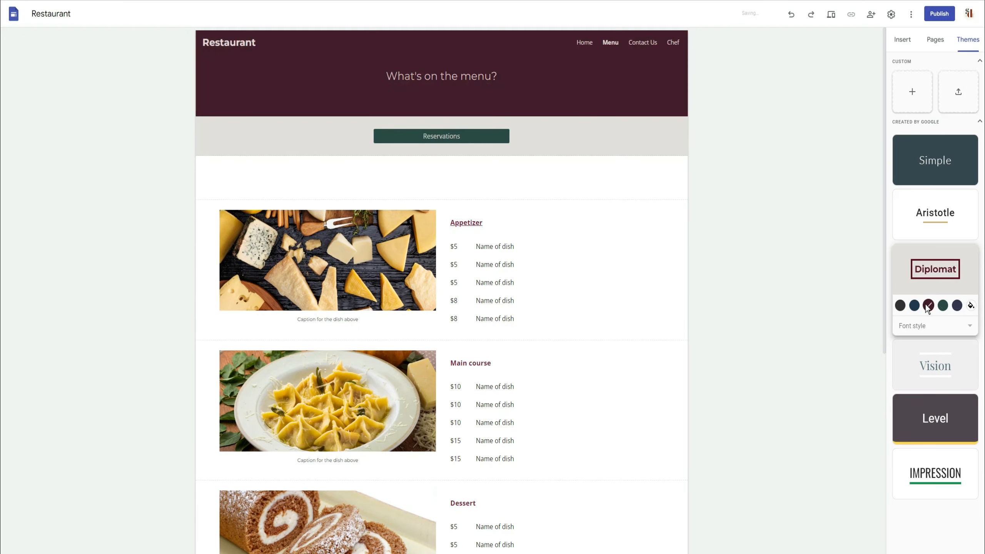
pyautogui.click(913, 326)
pyautogui.click(911, 308)
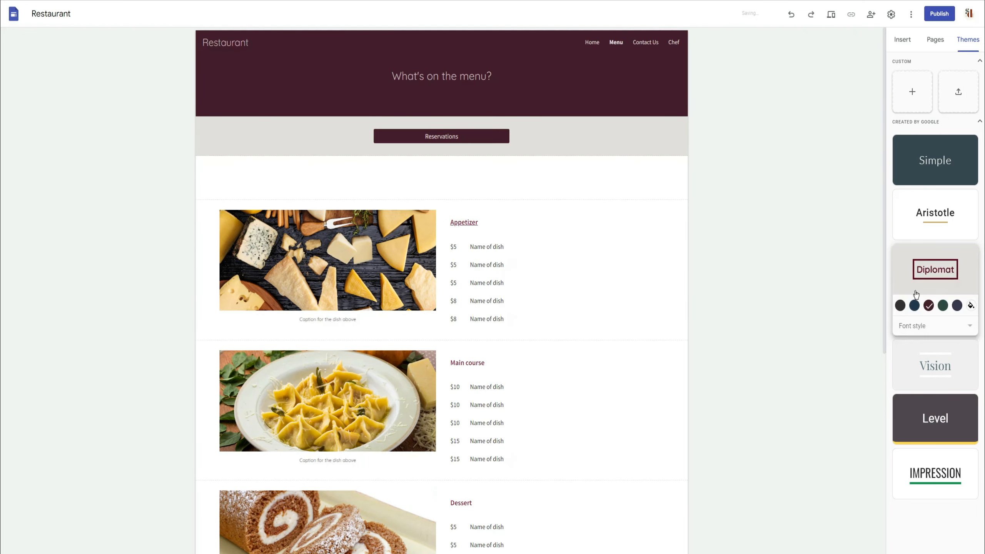
pyautogui.click(918, 214)
pyautogui.click(928, 251)
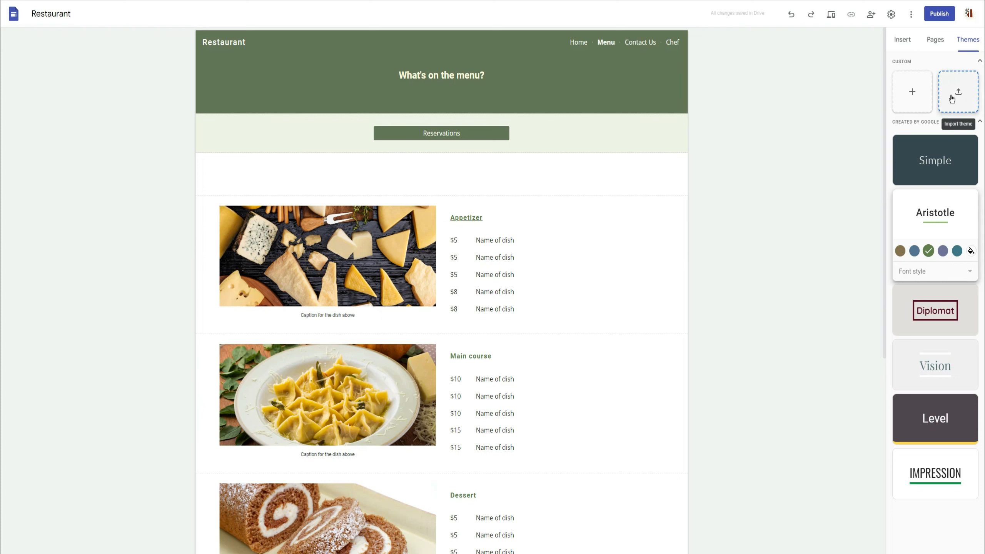
# Start a custom theme named THE RESTAURANT and continue to its colour choices
pyautogui.click(910, 87)
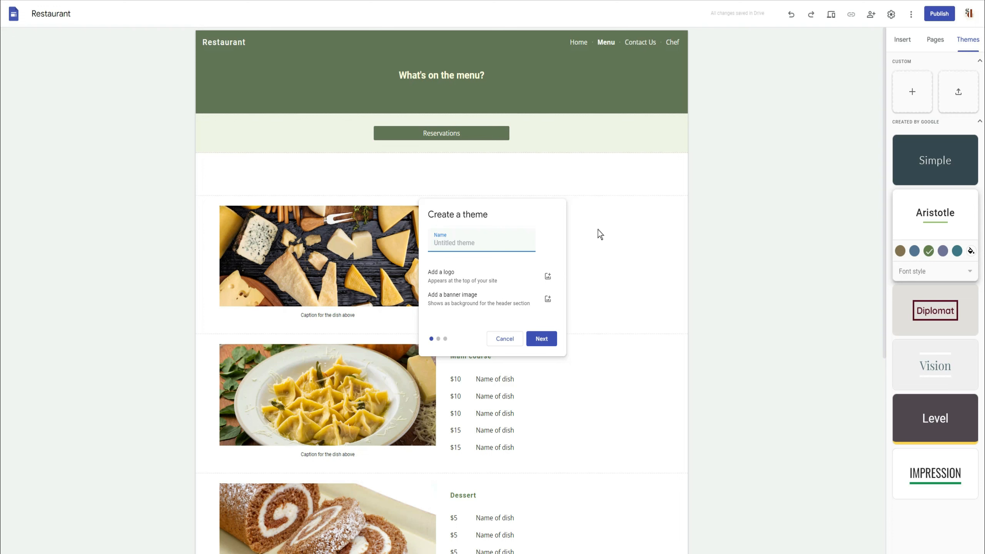
pyautogui.write('t')
pyautogui.press('BackSpace')
pyautogui.press('BackSpace')
pyautogui.press('BackSpace')
pyautogui.write('THE')
pyautogui.click(541, 338)
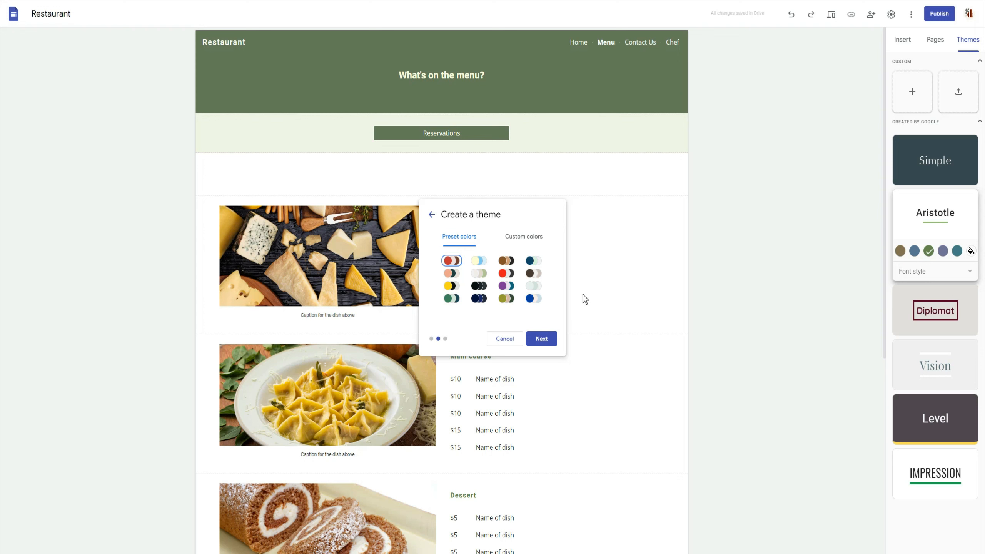
# Compare preset palettes for the new theme and choose the beige and light green one
pyautogui.click(533, 260)
pyautogui.click(506, 273)
pyautogui.click(478, 278)
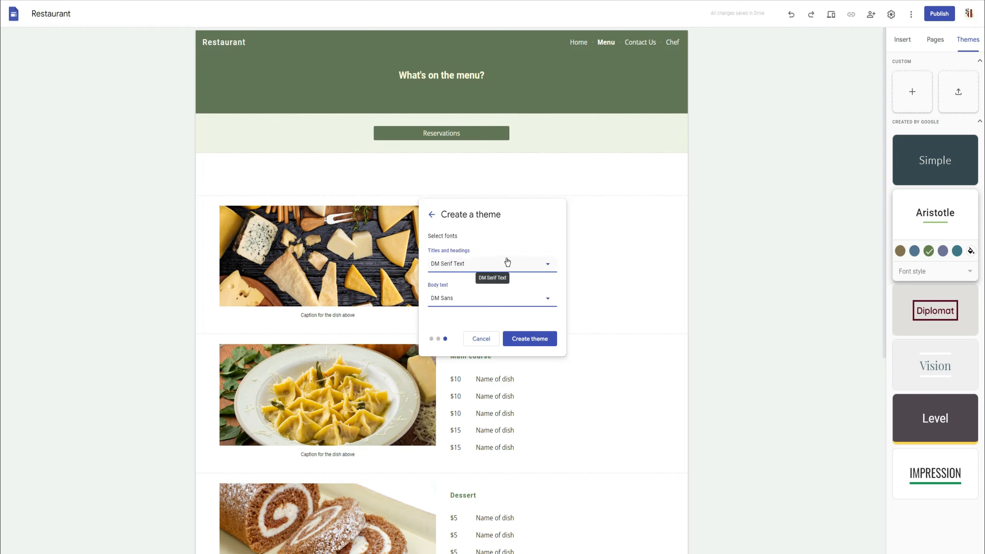
# Set the new theme's titles and headings font to Impact
pyautogui.click(528, 267)
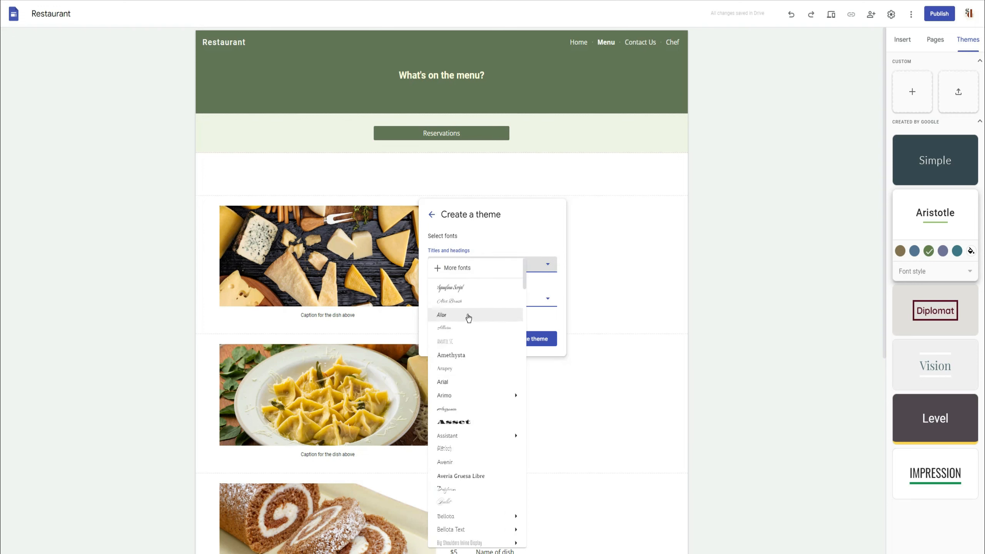
pyautogui.scroll(-15, 468, 317)
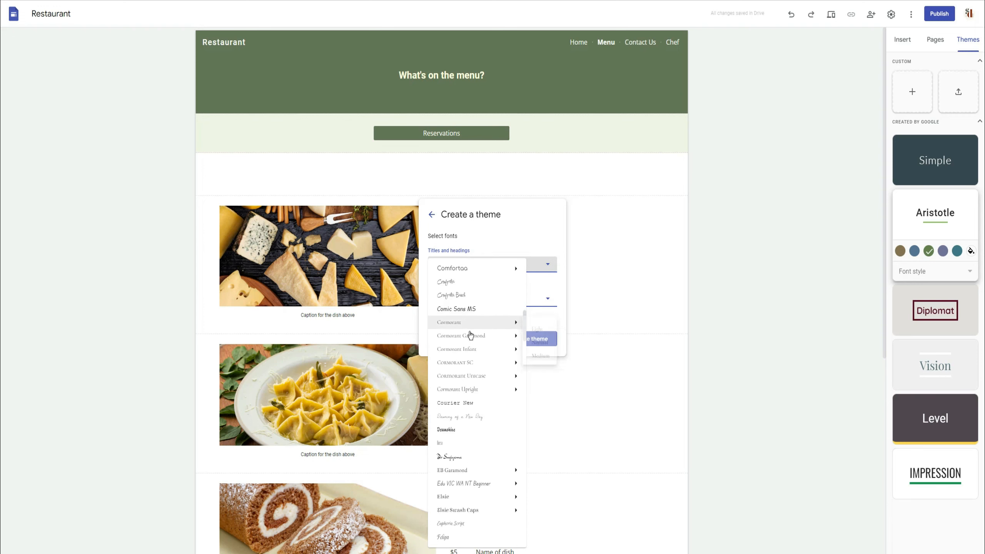
pyautogui.scroll(-10, 470, 334)
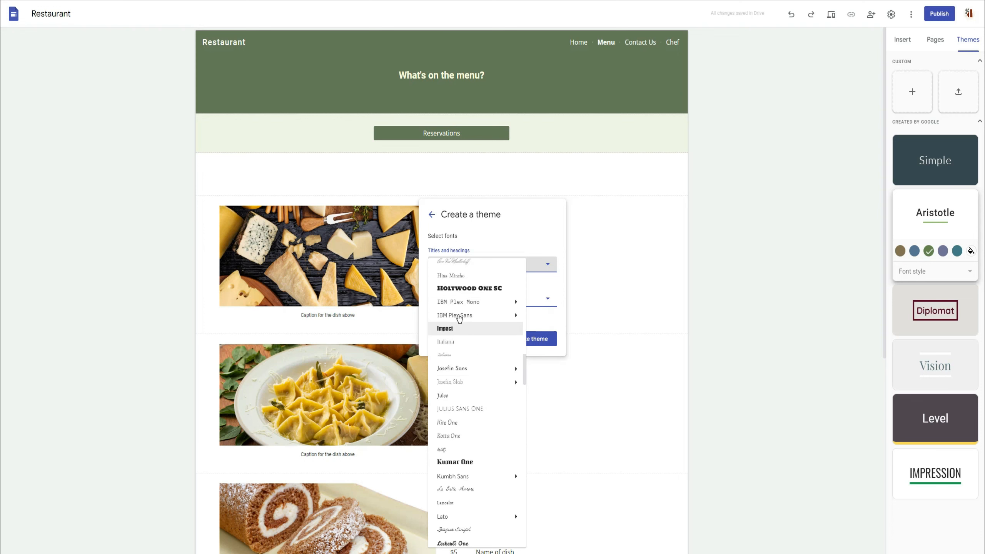
pyautogui.scroll(3, 459, 317)
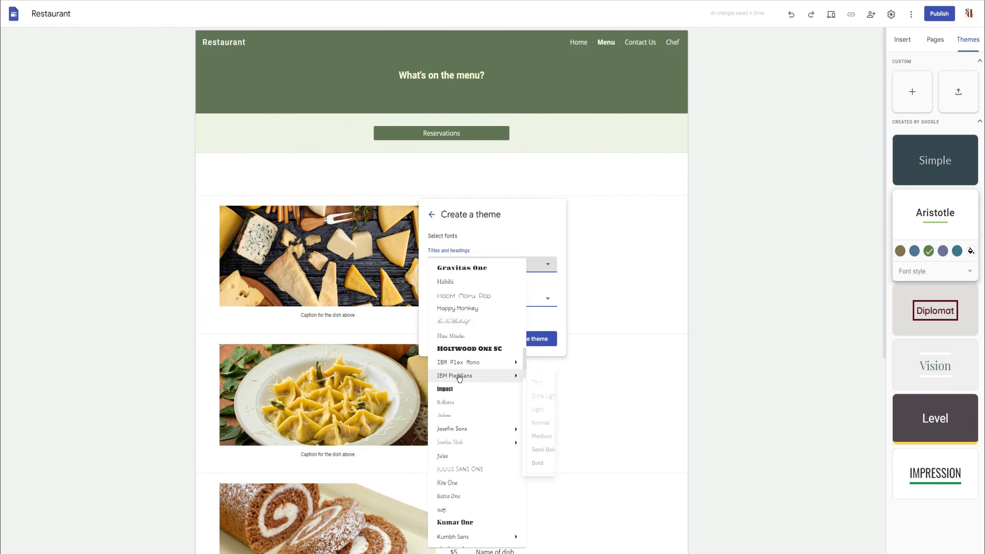
pyautogui.click(457, 392)
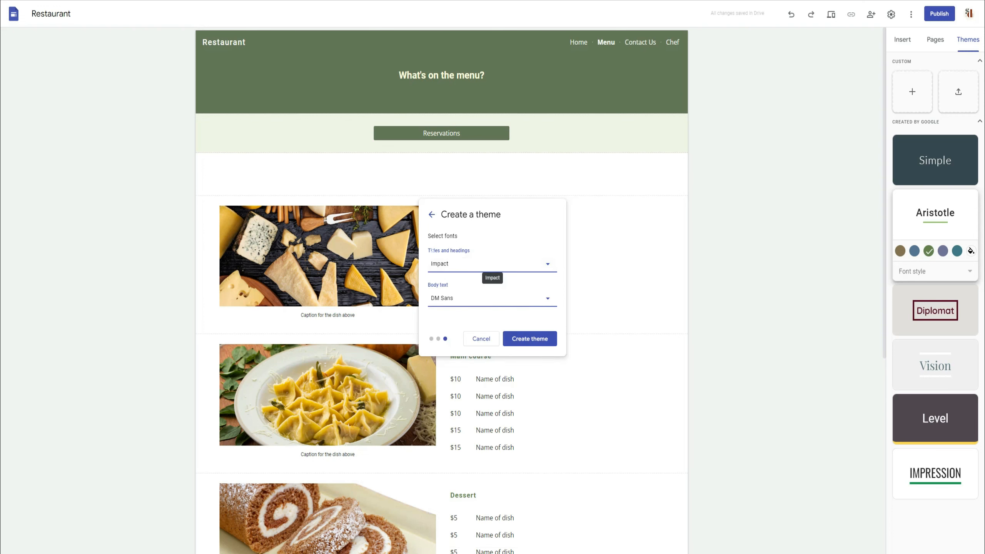
# Set the body text font to Roboto Normal and create the theme
pyautogui.click(456, 299)
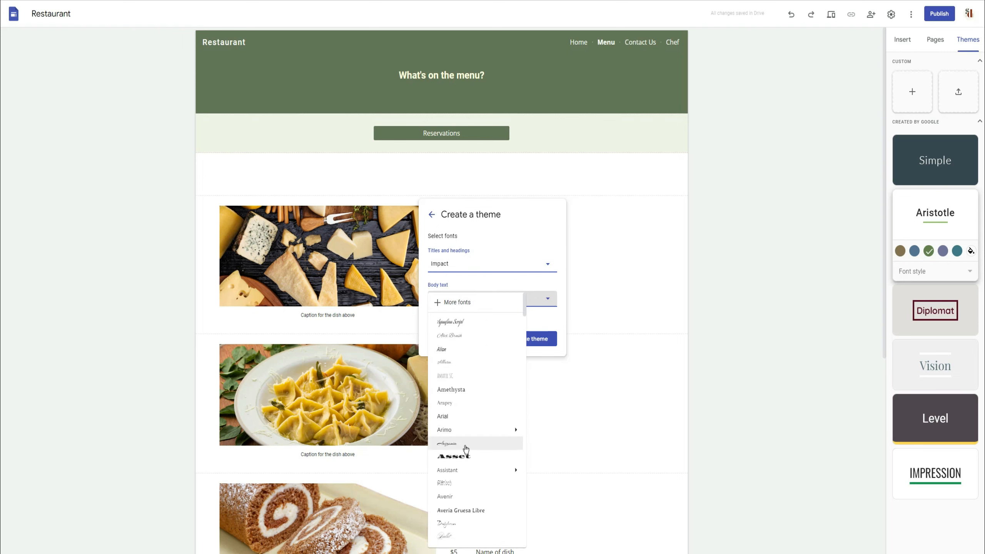
pyautogui.scroll(-20, 467, 447)
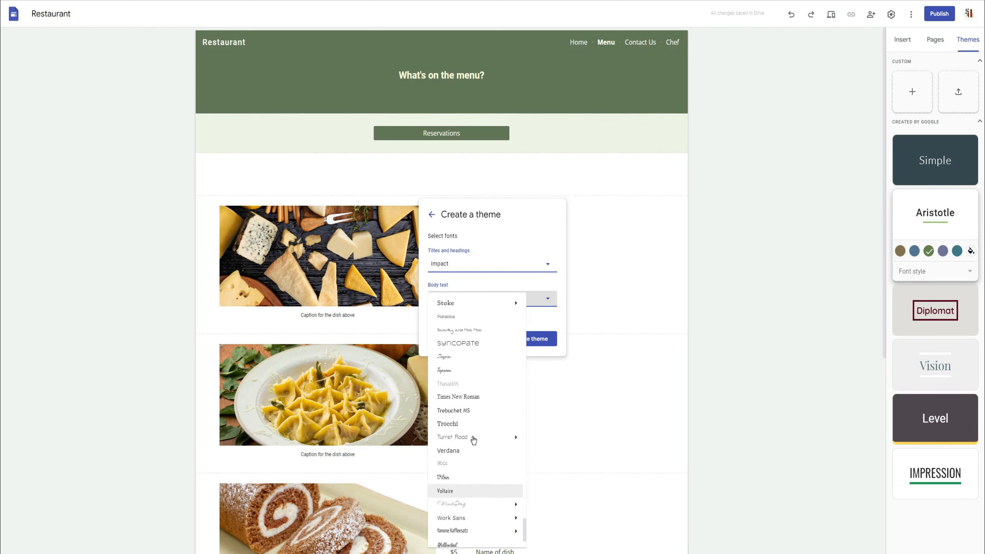
pyautogui.scroll(2, 473, 439)
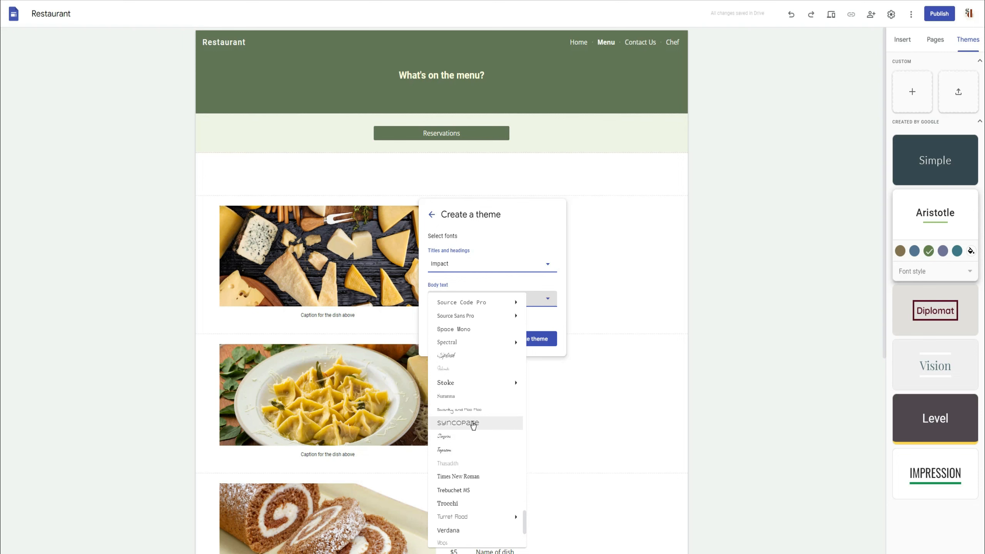
pyautogui.scroll(4, 474, 424)
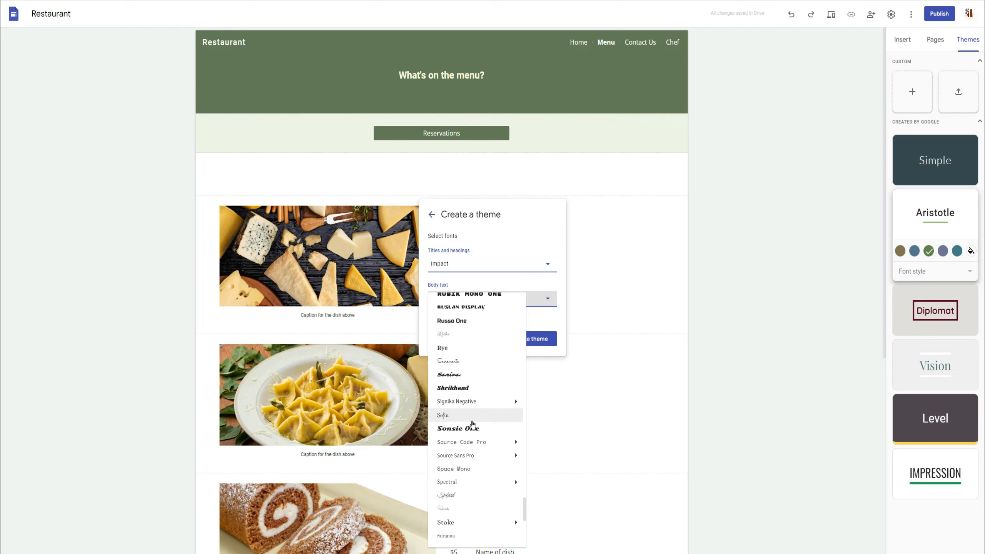
pyautogui.scroll(8, 470, 417)
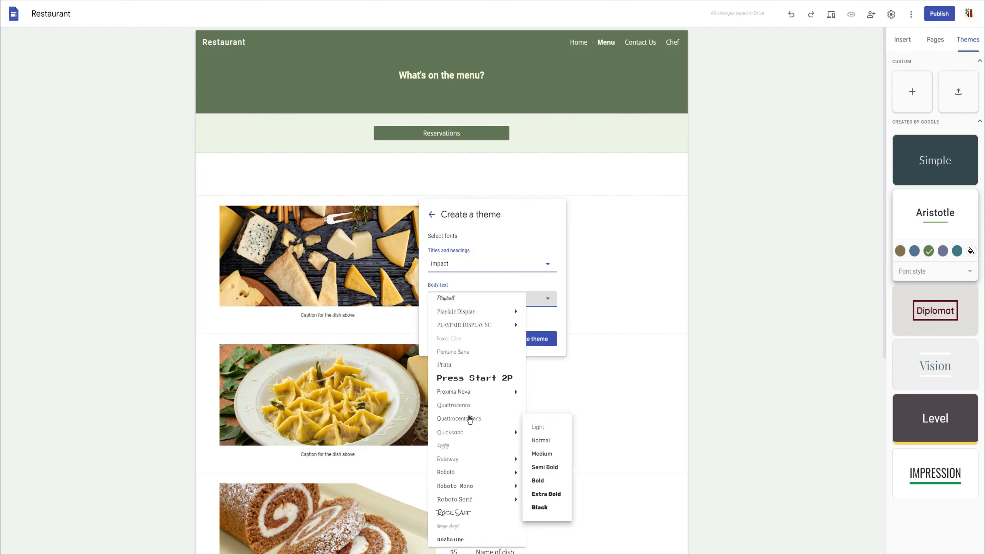
pyautogui.moveTo(480, 480)
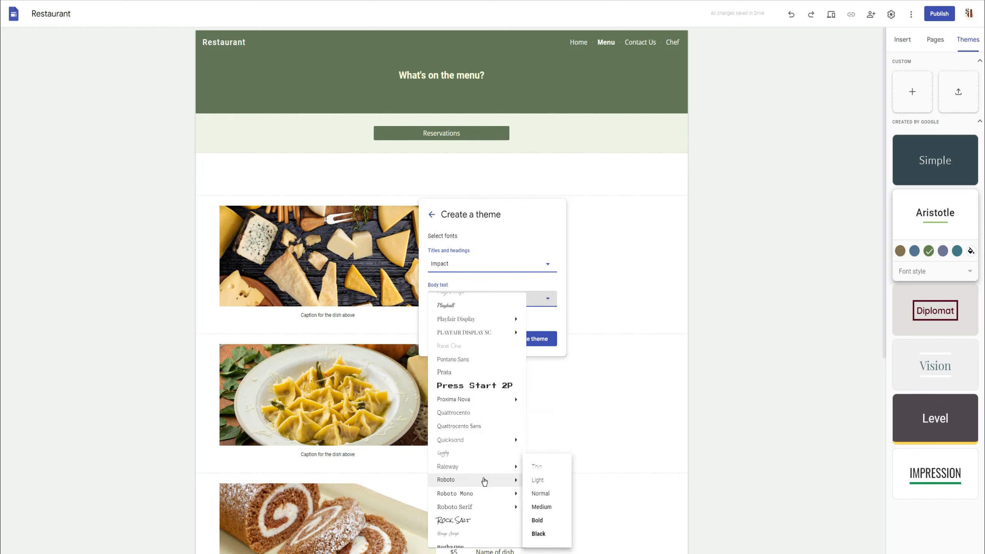
pyautogui.click(535, 493)
pyautogui.click(516, 340)
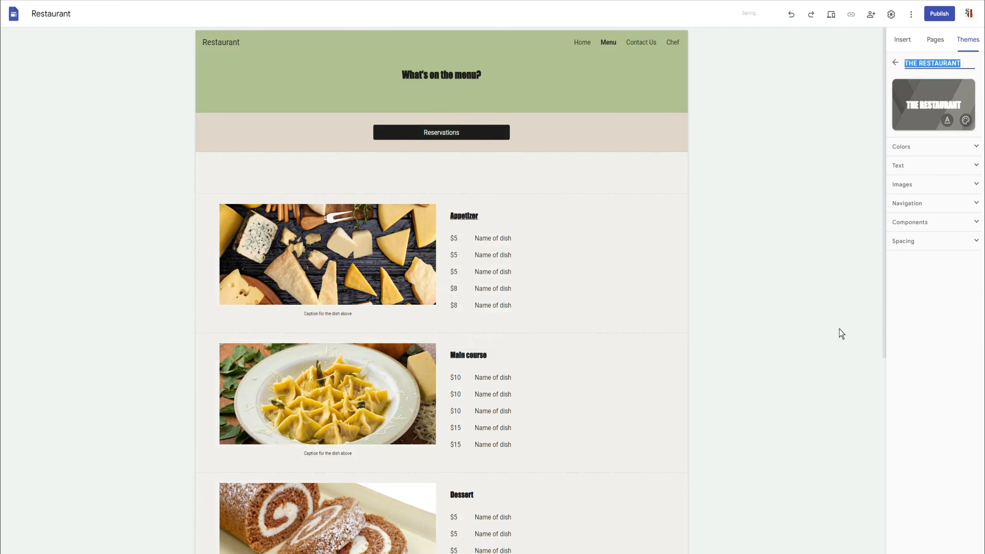
# Look over the whole Menu page with the new custom theme applied
pyautogui.click(647, 237)
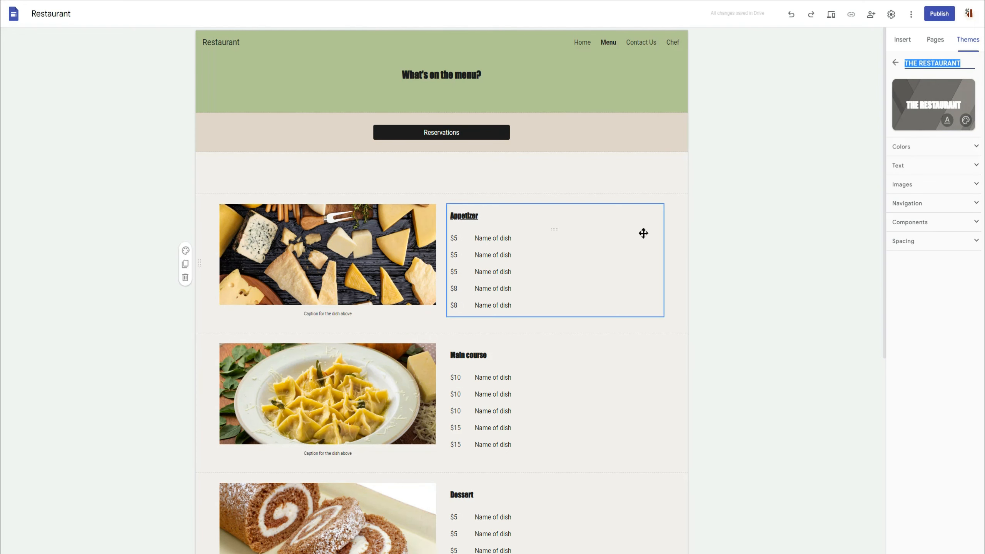
pyautogui.click(703, 291)
pyautogui.scroll(-8, 697, 291)
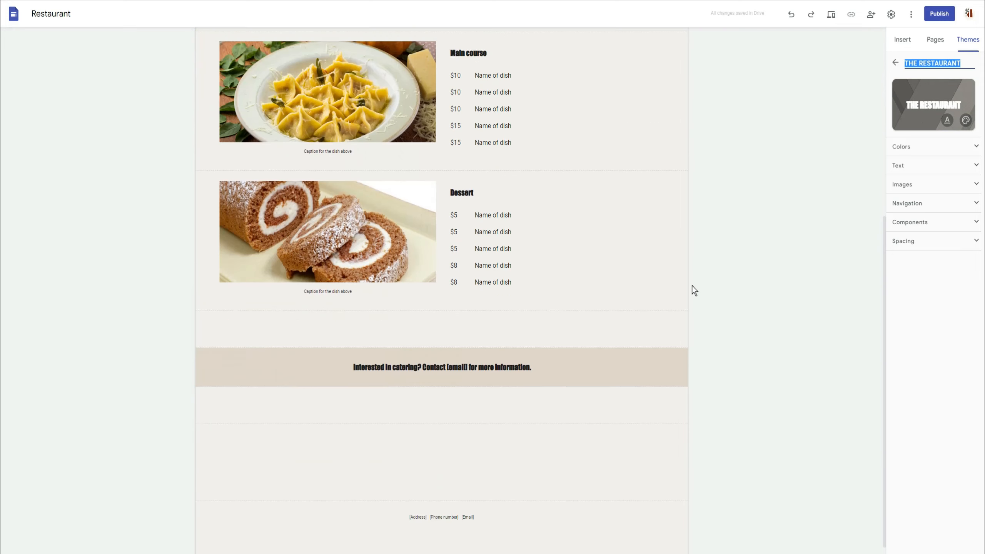
pyautogui.scroll(2, 678, 286)
pyautogui.scroll(-2, 671, 289)
pyautogui.scroll(8, 627, 255)
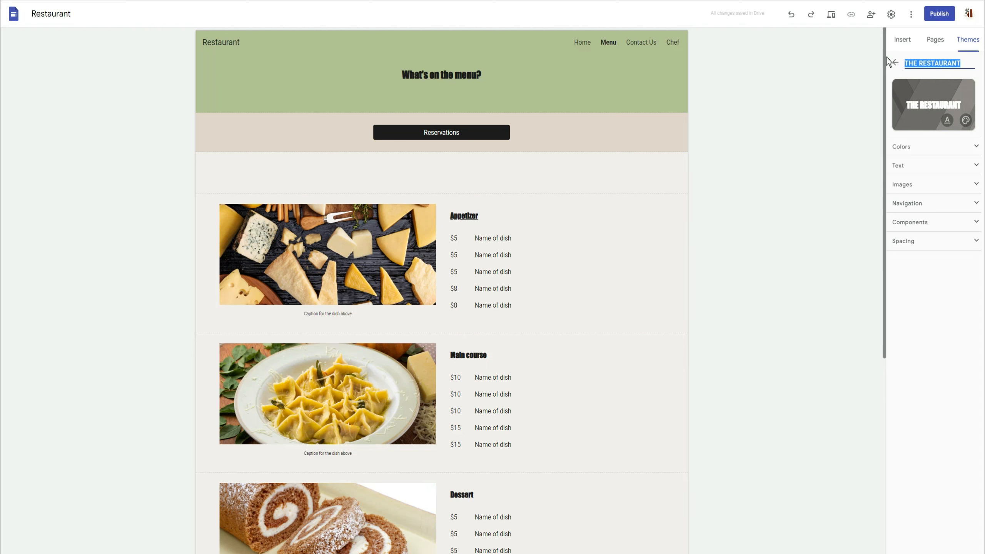
# Open the Home page and delete the divider under the Press coverage heading
pyautogui.click(941, 40)
pyautogui.click(900, 82)
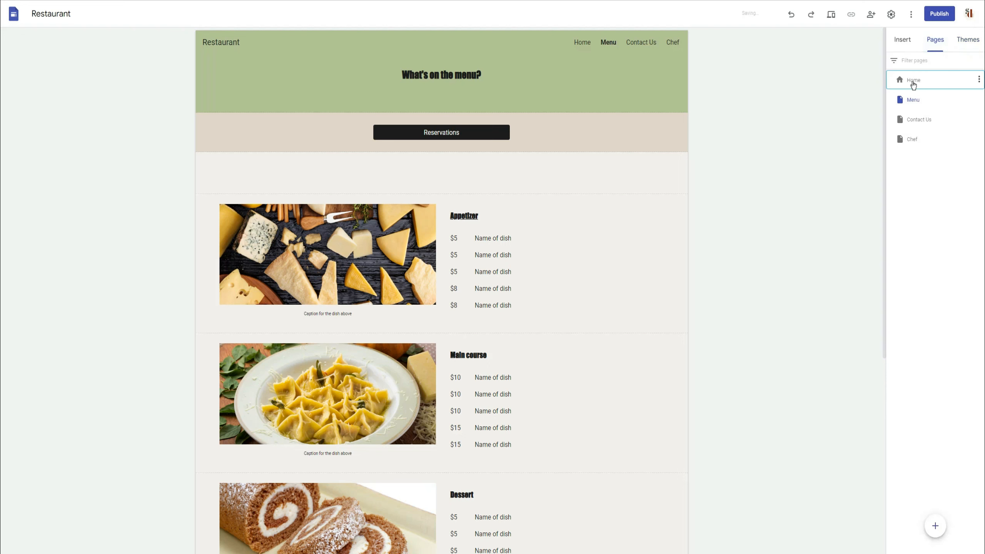
pyautogui.scroll(-9, 627, 398)
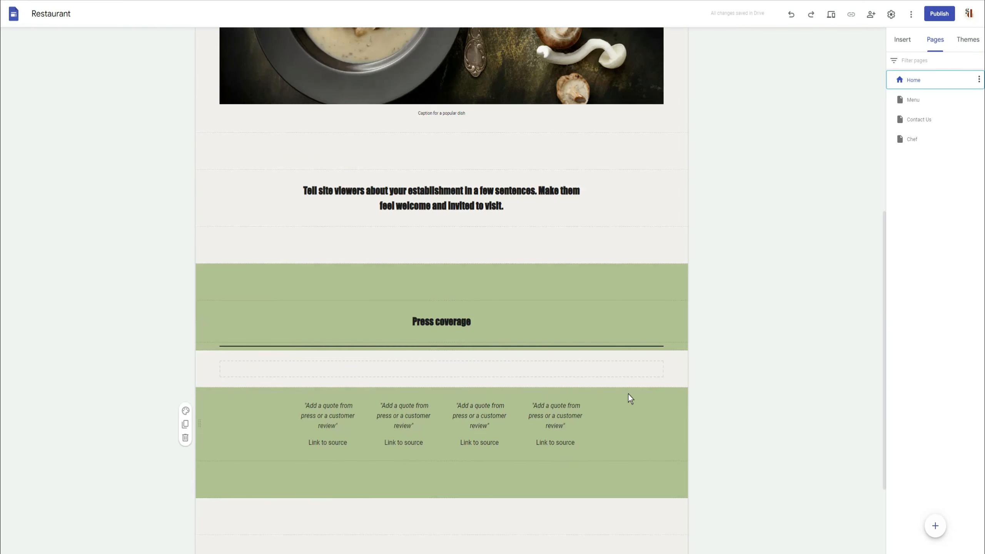
pyautogui.scroll(-3, 629, 389)
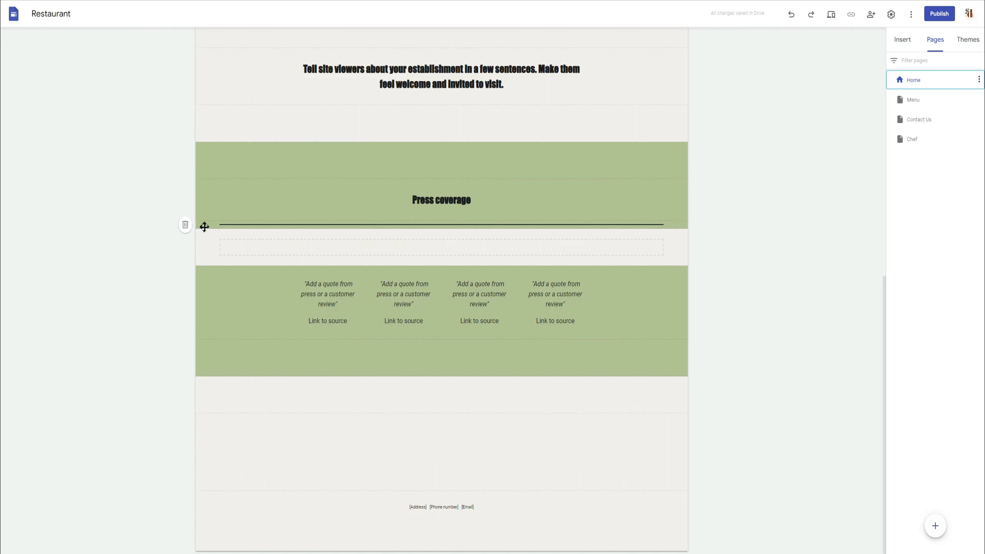
pyautogui.click(185, 224)
pyautogui.scroll(10, 786, 391)
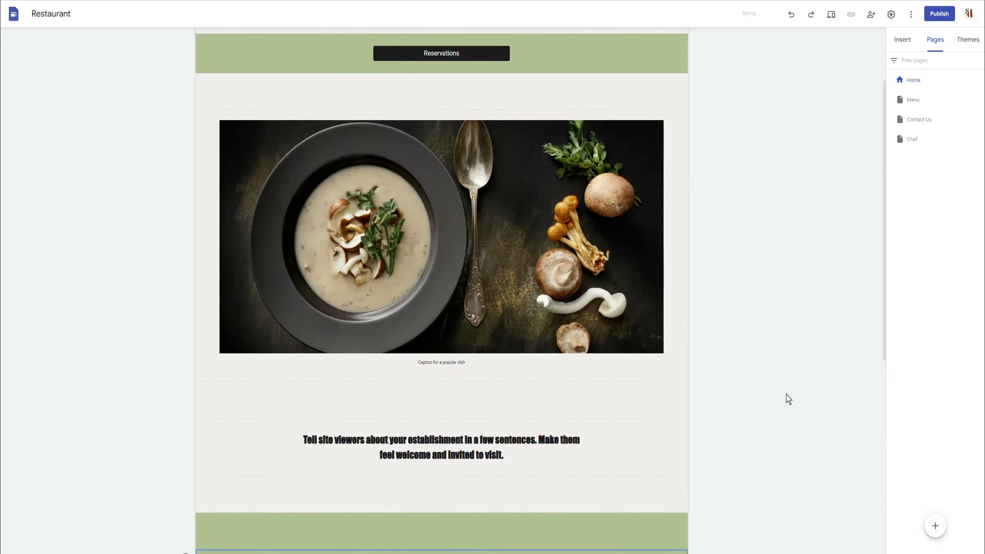
# Turn off bold for the Title text style in THE RESTAURANT theme
pyautogui.click(968, 39)
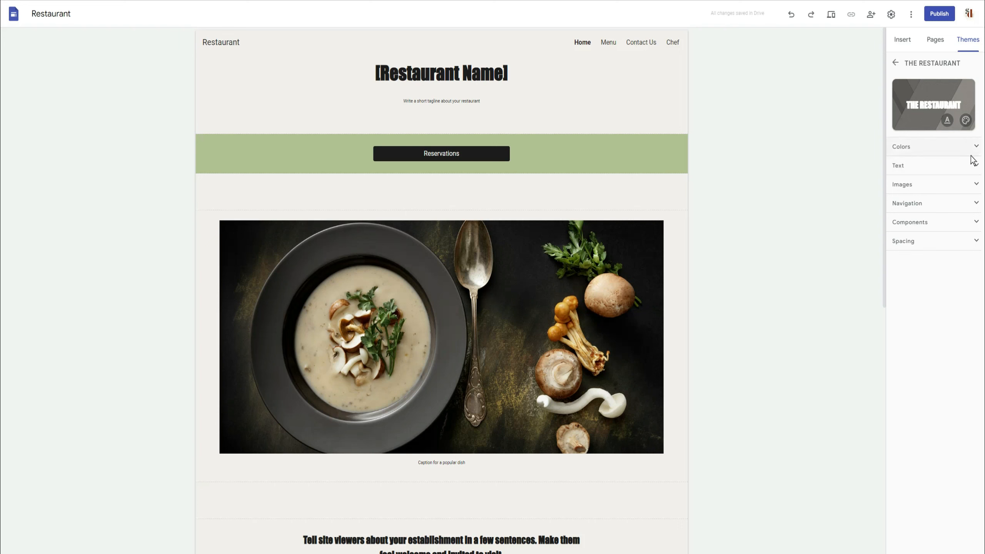
pyautogui.click(964, 169)
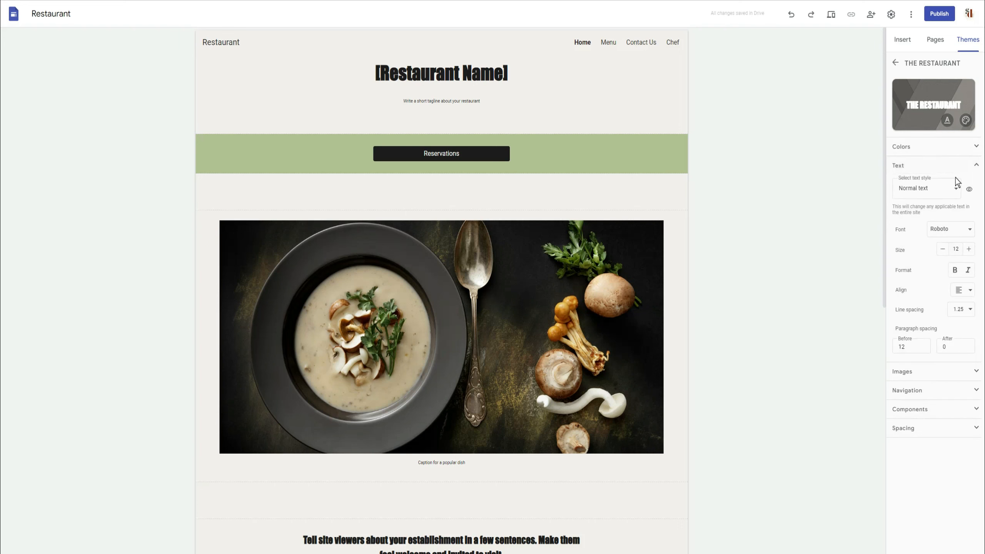
pyautogui.click(930, 191)
pyautogui.click(922, 210)
pyautogui.click(955, 271)
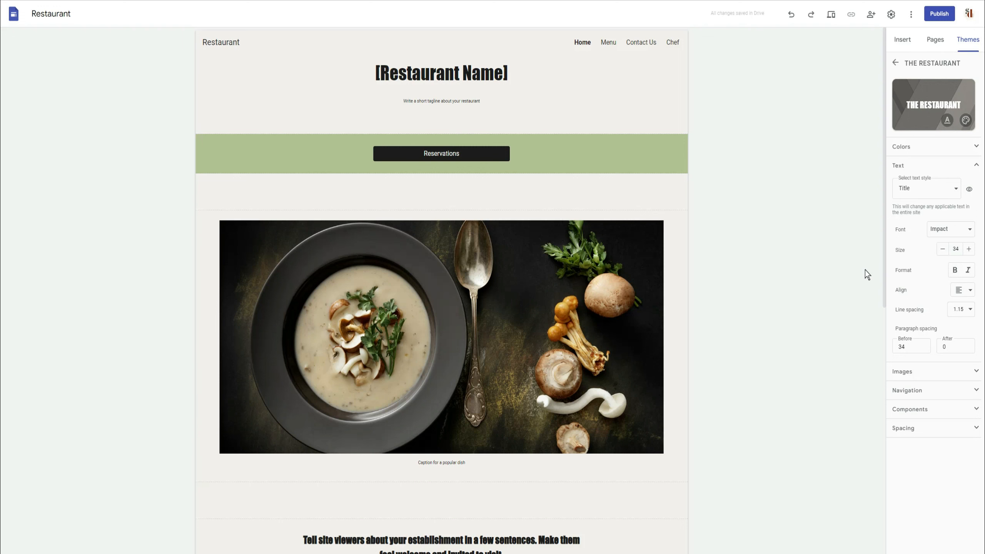
# Increase the Title text style's font size to 50
pyautogui.click(968, 249)
pyautogui.click(968, 249)
pyautogui.click(968, 249)
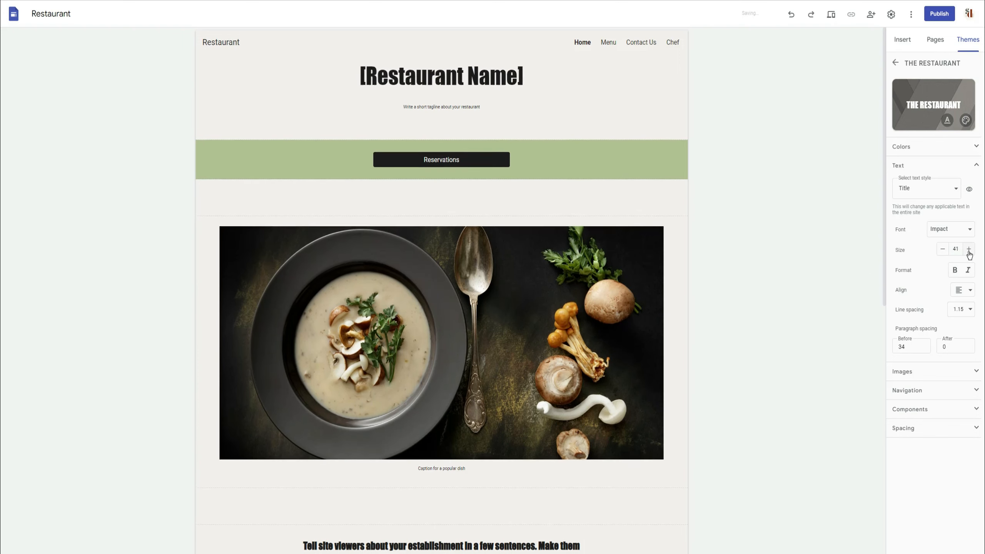
pyautogui.click(968, 249)
pyautogui.click(968, 249)
pyautogui.click(968, 249)
pyautogui.click(968, 249)
pyautogui.click(968, 249)
pyautogui.click(968, 249)
pyautogui.click(968, 249)
pyautogui.click(969, 249)
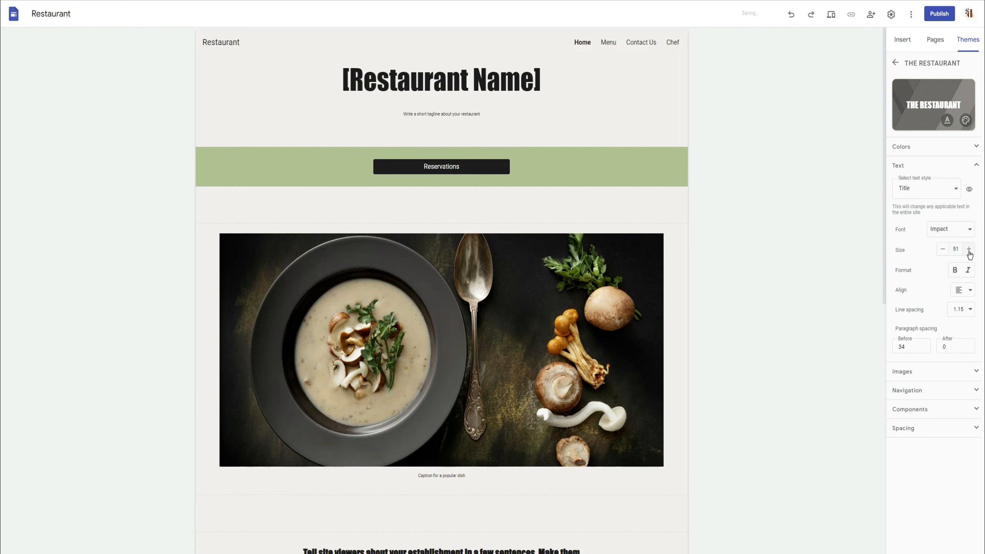
pyautogui.click(942, 249)
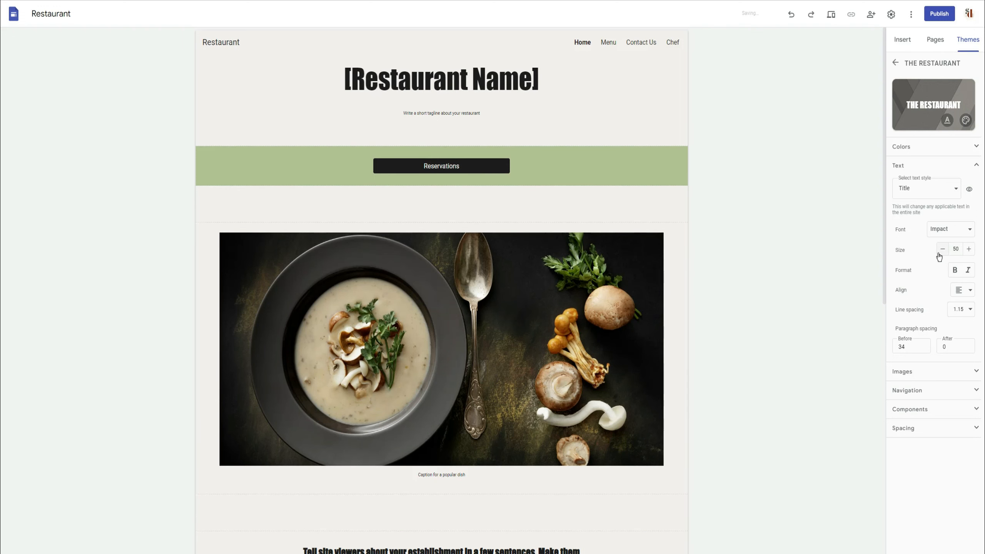
# Set the Title text style's line spacing to 1 and its paragraph spacing before to 5
pyautogui.click(961, 310)
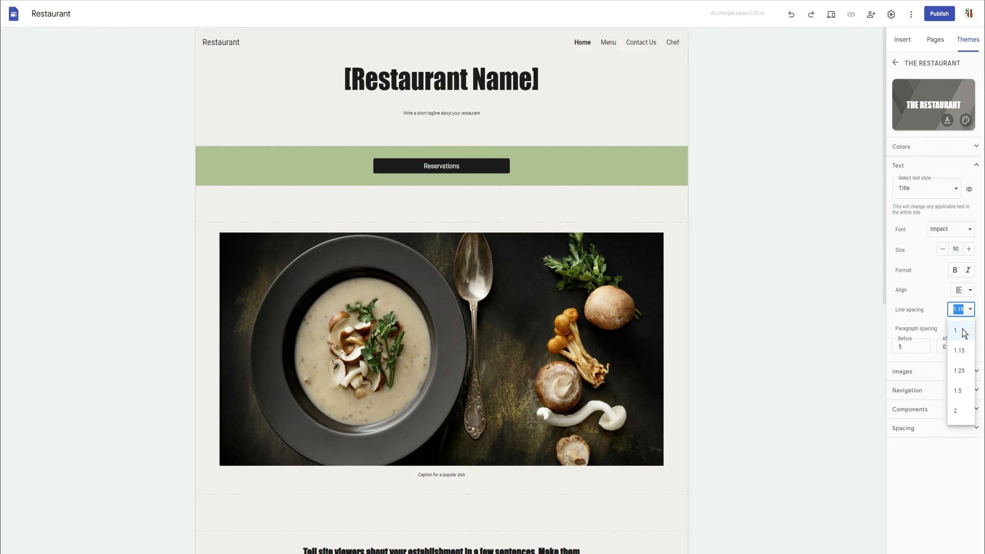
pyautogui.click(917, 324)
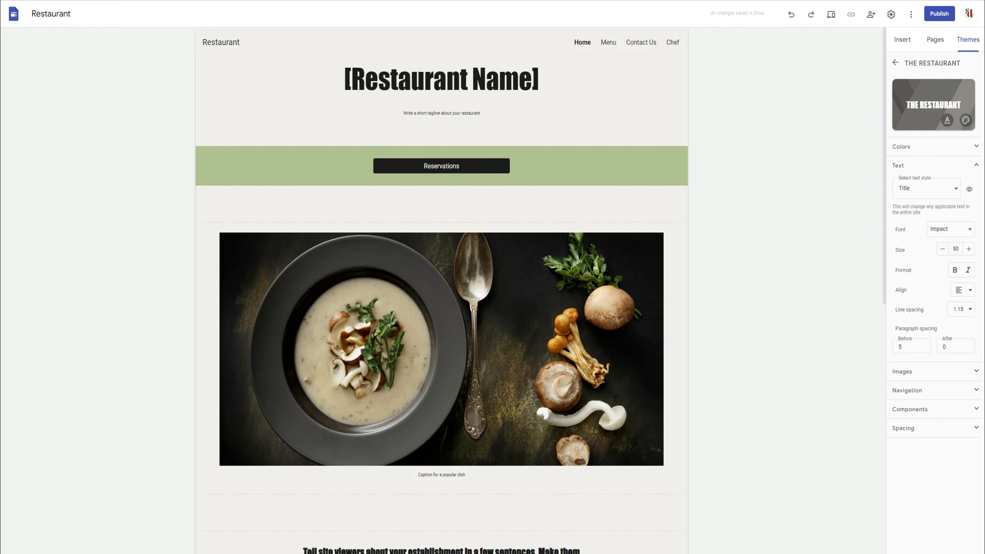
pyautogui.click(961, 309)
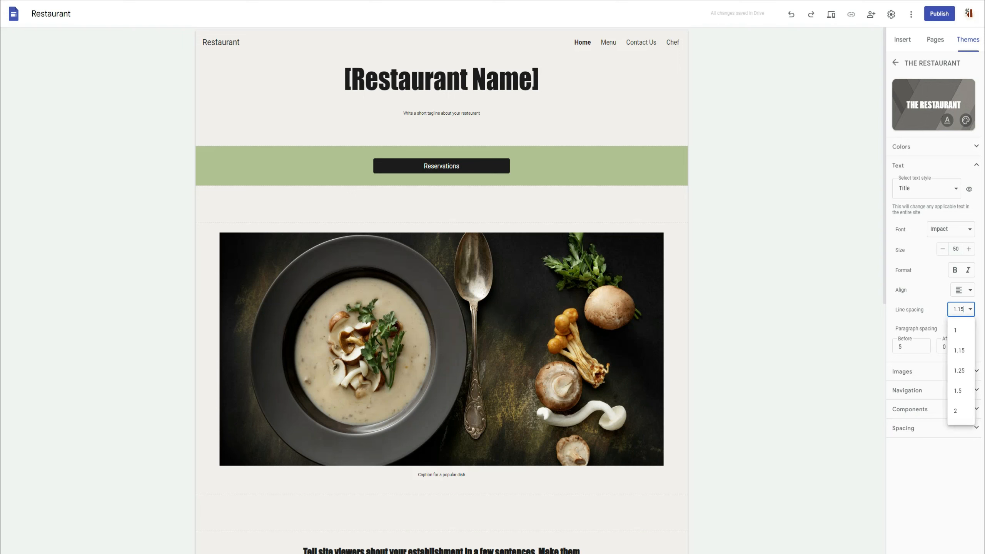
pyautogui.click(962, 333)
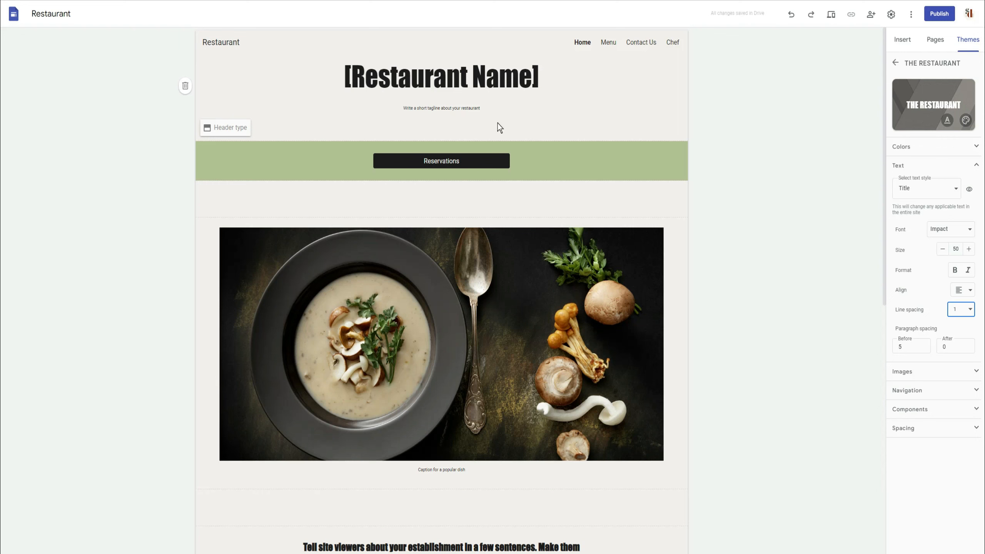
# Switch to the Heading text style and turn off its bold formatting
pyautogui.click(946, 190)
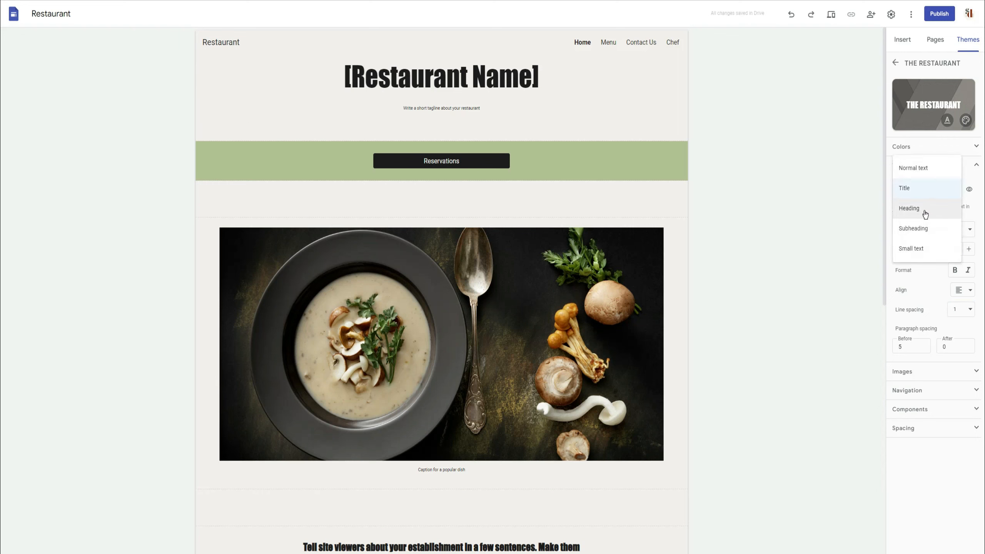
pyautogui.click(925, 214)
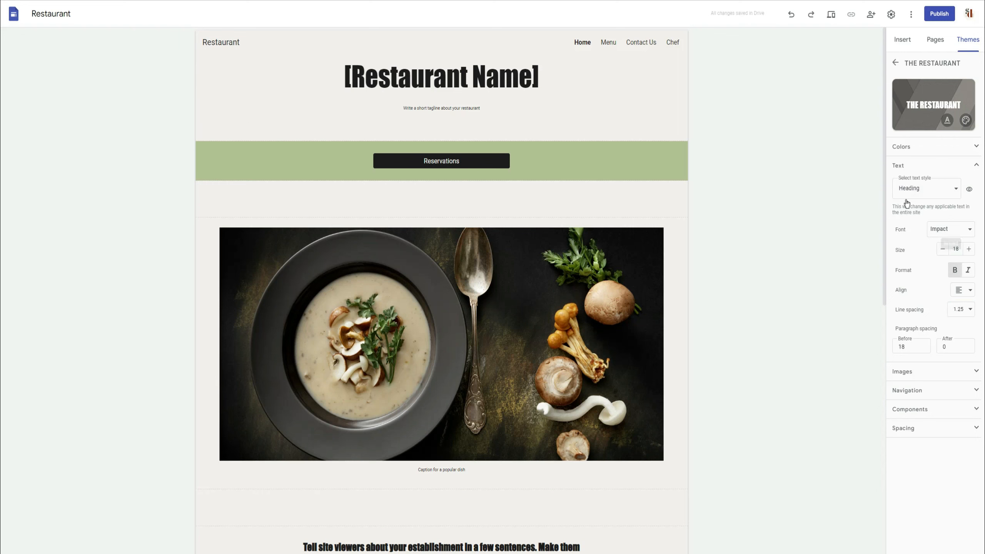
pyautogui.scroll(-9, 504, 330)
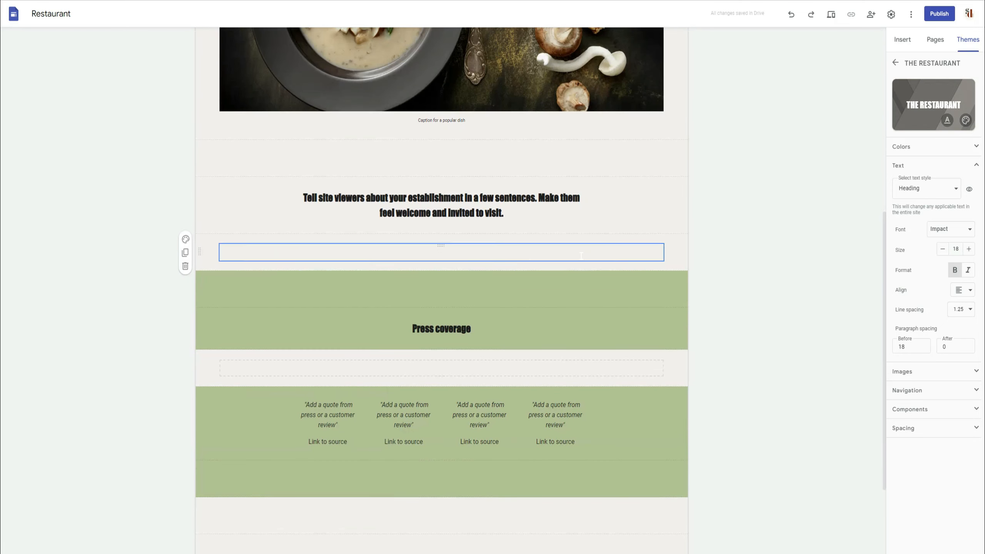
pyautogui.click(955, 271)
# Increase the Heading text style's font size to 24
pyautogui.click(968, 250)
pyautogui.click(968, 249)
pyautogui.click(968, 250)
pyautogui.click(968, 249)
pyautogui.click(969, 249)
pyautogui.click(968, 249)
pyautogui.click(969, 250)
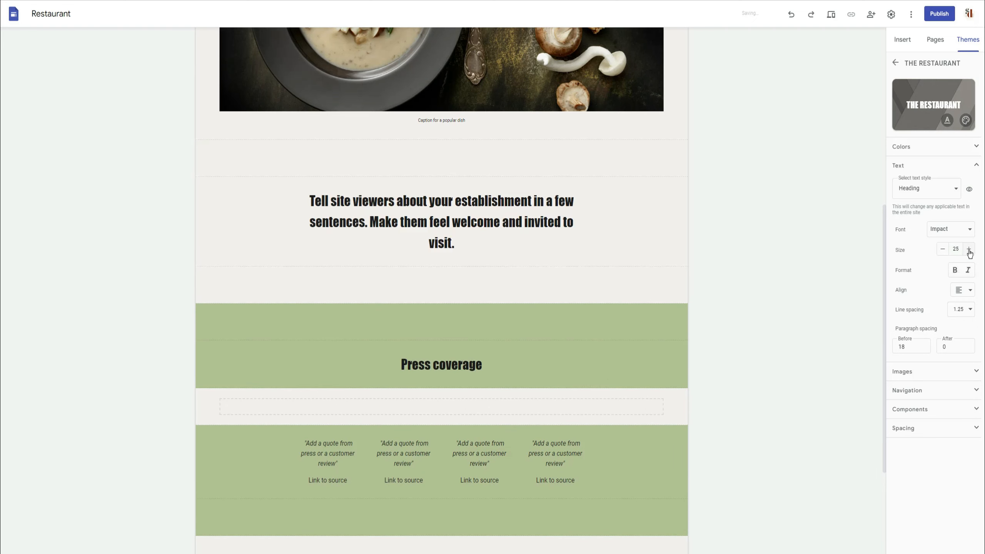
pyautogui.click(941, 249)
pyautogui.click(941, 249)
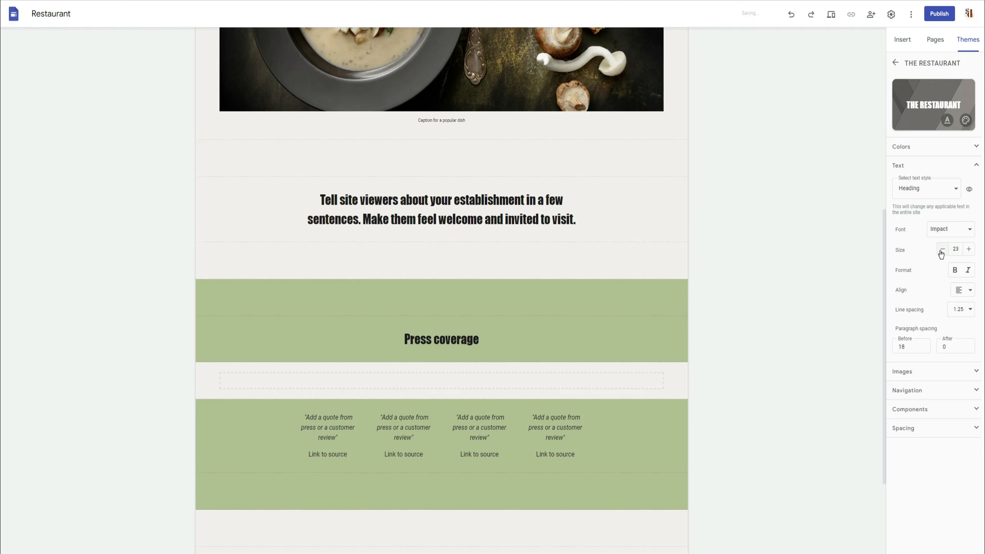
pyautogui.click(969, 250)
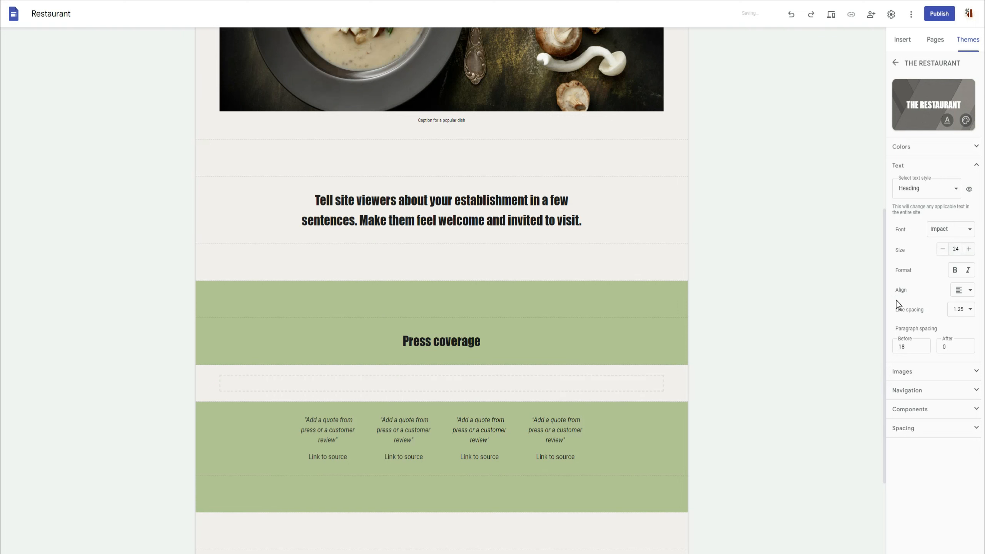
# Set the Heading text style's line spacing to 1 and its paragraph spacing before to 5
pyautogui.click(970, 311)
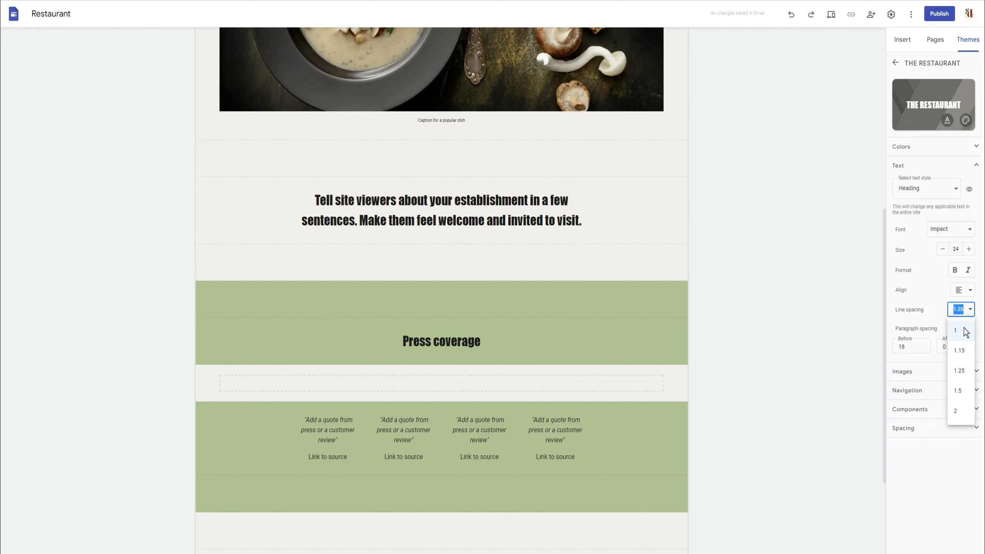
pyautogui.click(964, 331)
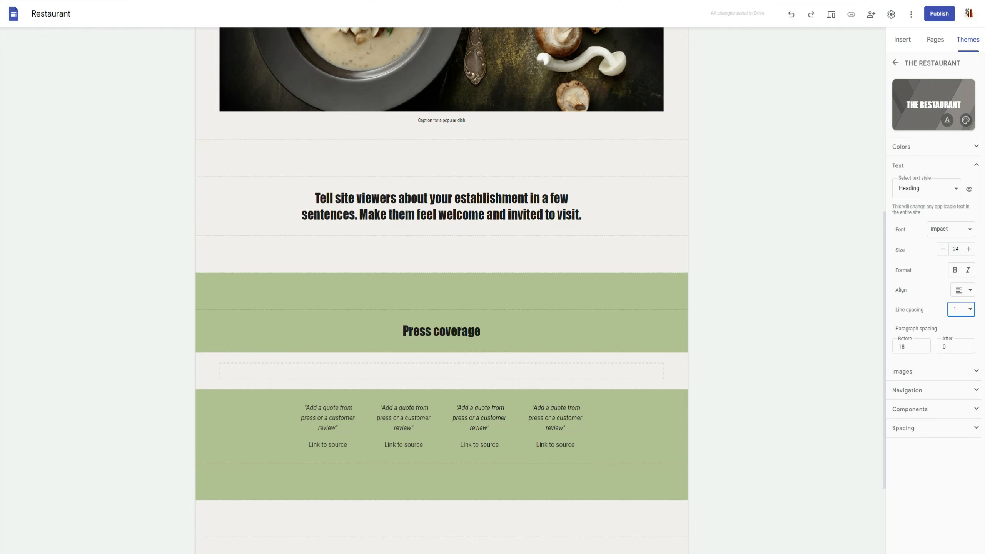
pyautogui.press('Tab')
pyautogui.click(949, 331)
# Change the Subheading text style's font to Roboto Medium
pyautogui.click(943, 194)
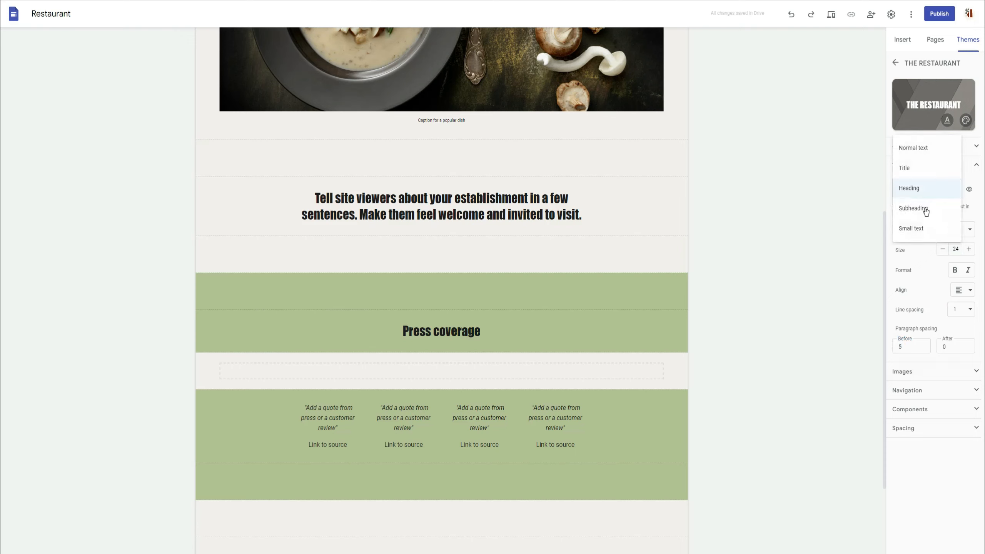
pyautogui.click(918, 216)
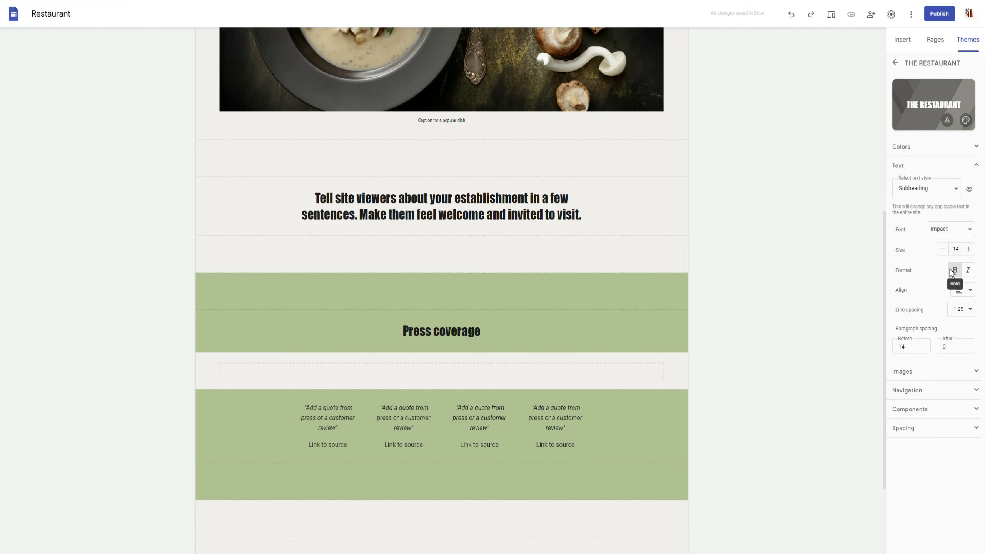
pyautogui.click(949, 232)
pyautogui.scroll(-8, 932, 329)
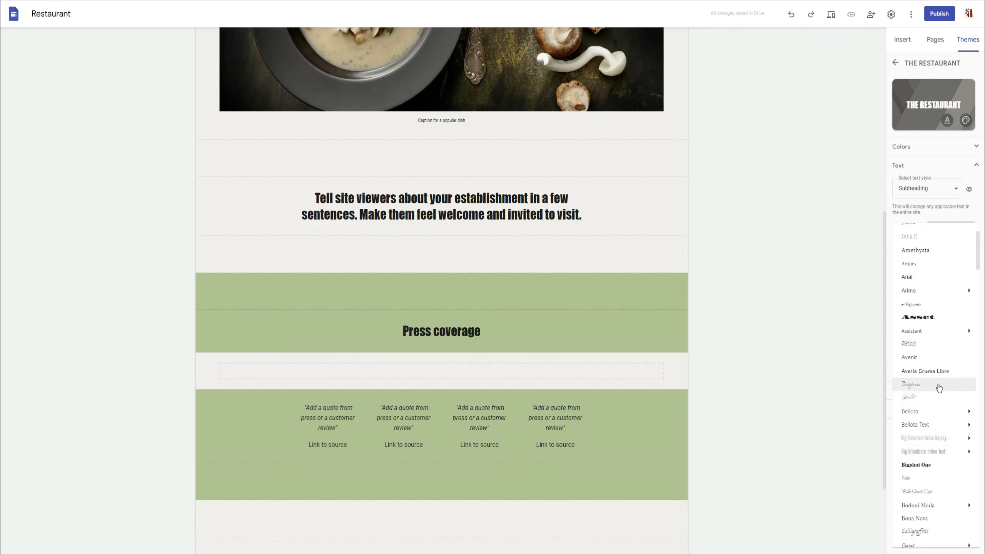
pyautogui.scroll(-20, 937, 382)
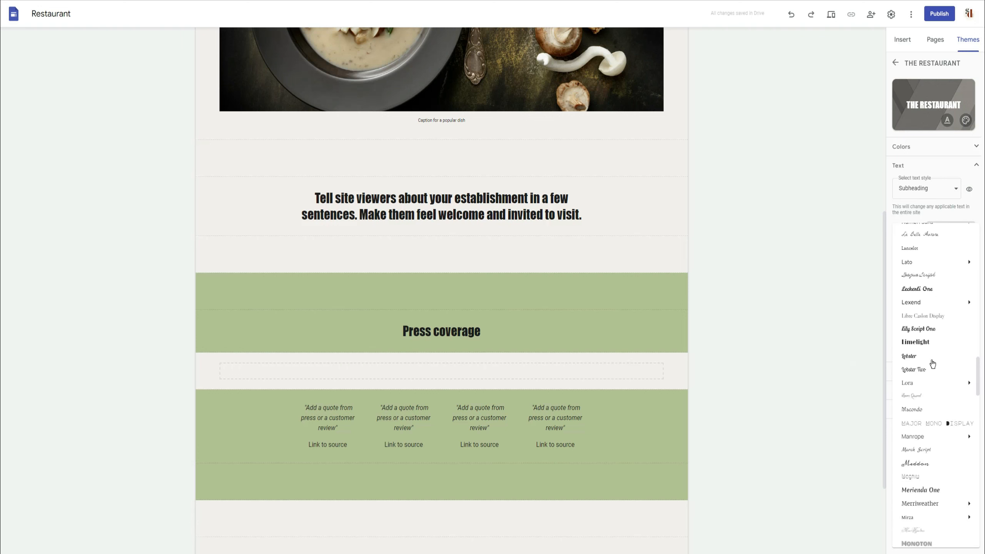
pyautogui.scroll(-15, 943, 370)
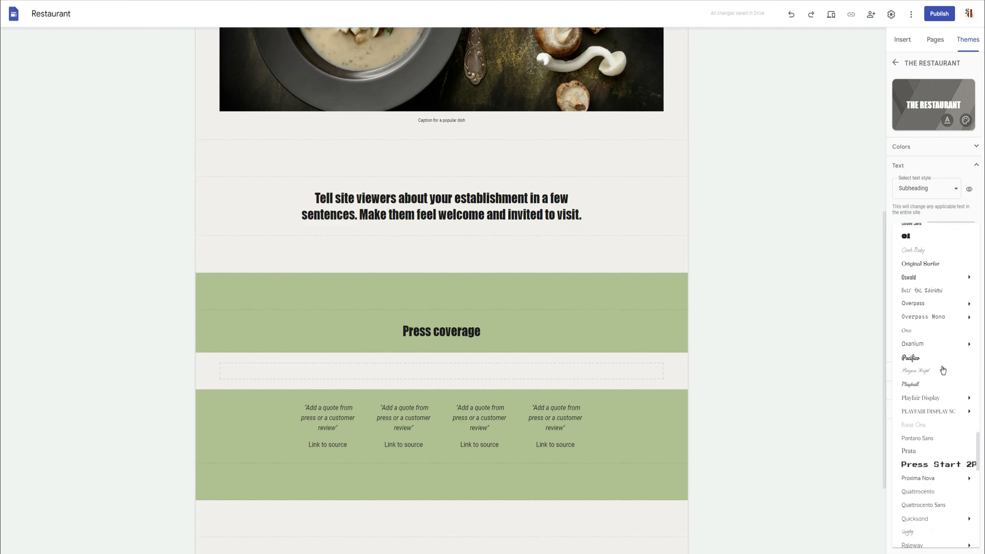
pyautogui.scroll(4, 941, 365)
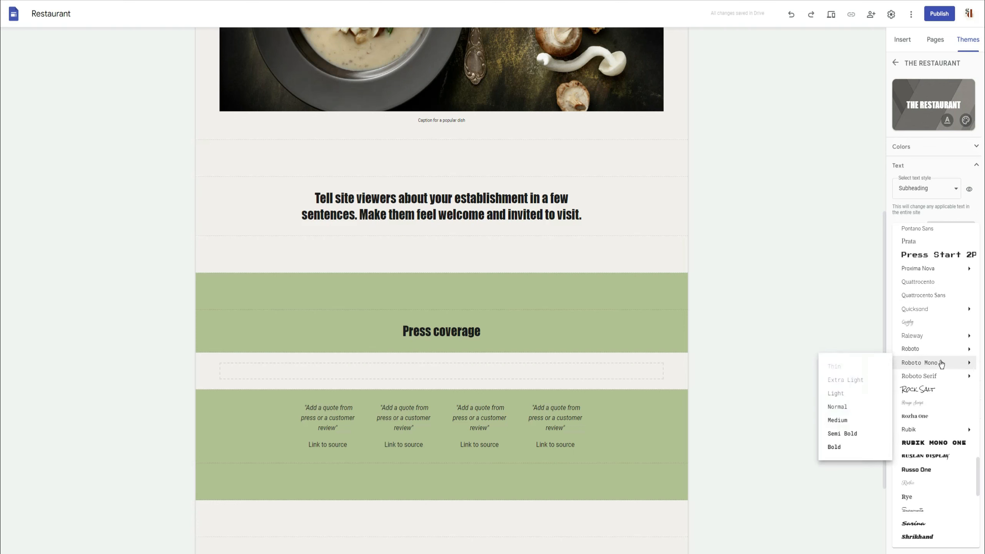
pyautogui.moveTo(931, 349)
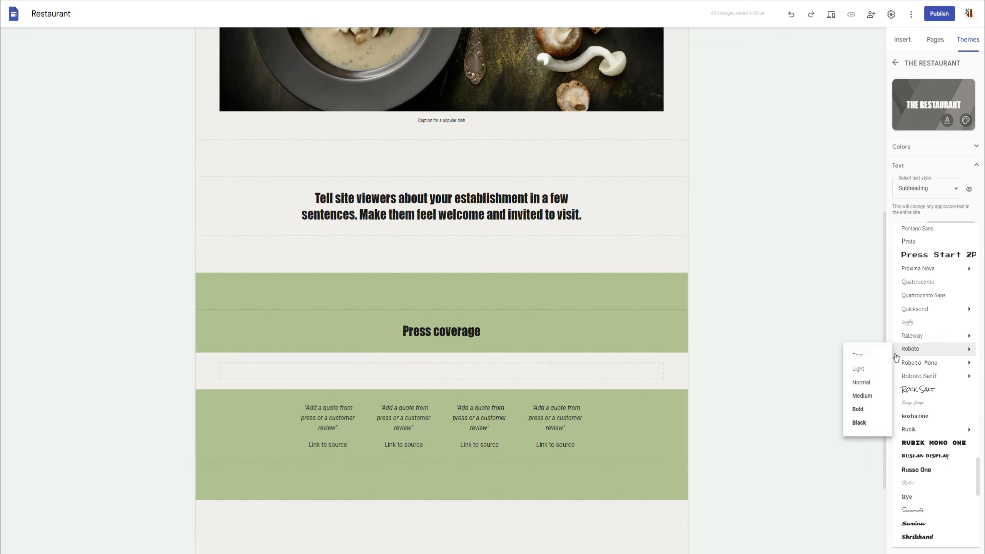
pyautogui.click(880, 385)
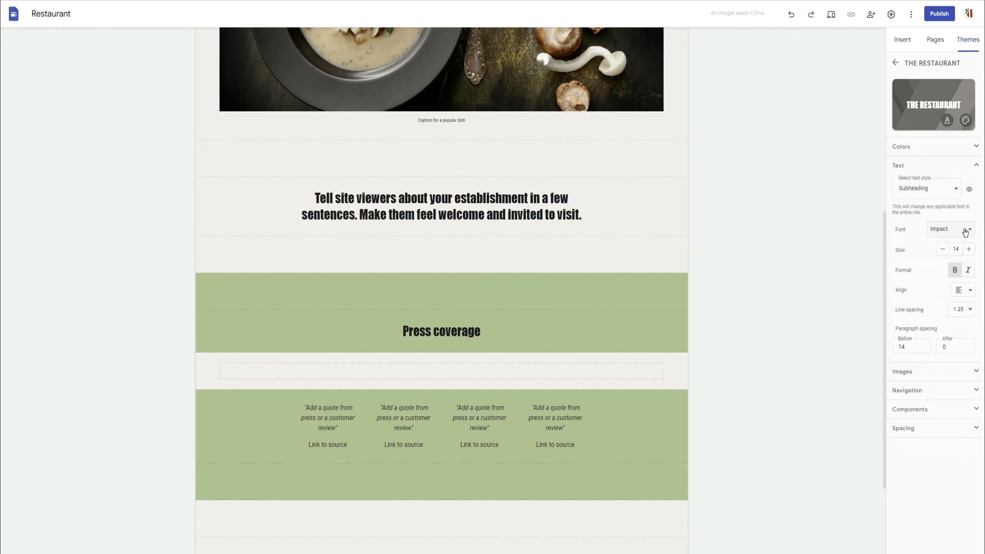
pyautogui.click(940, 229)
pyautogui.scroll(-20, 938, 504)
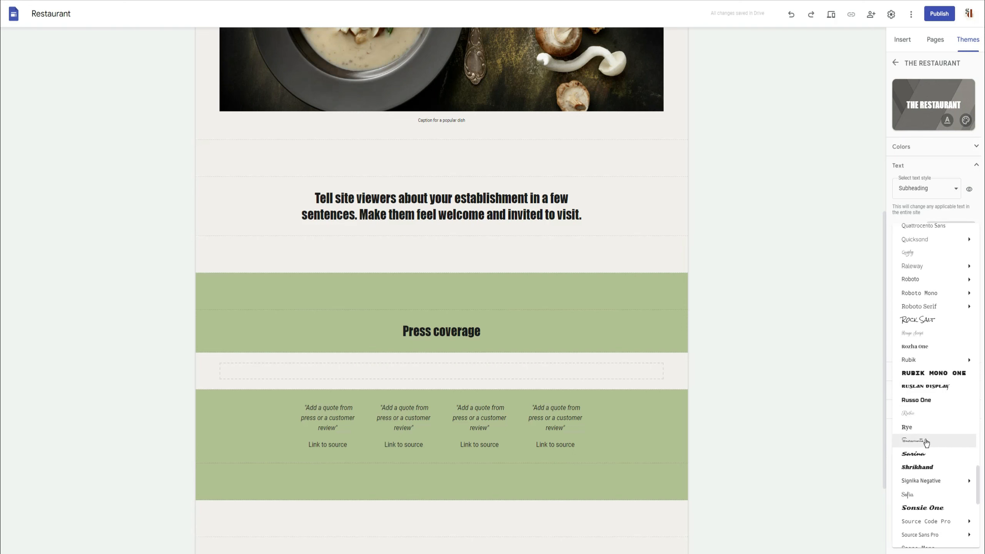
pyautogui.scroll(2, 926, 438)
pyautogui.moveTo(906, 424)
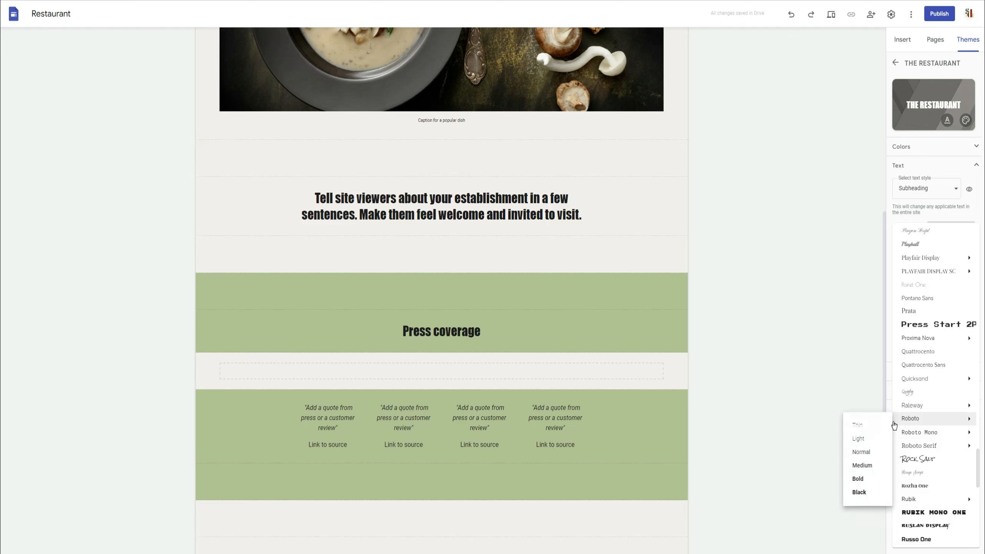
pyautogui.click(883, 467)
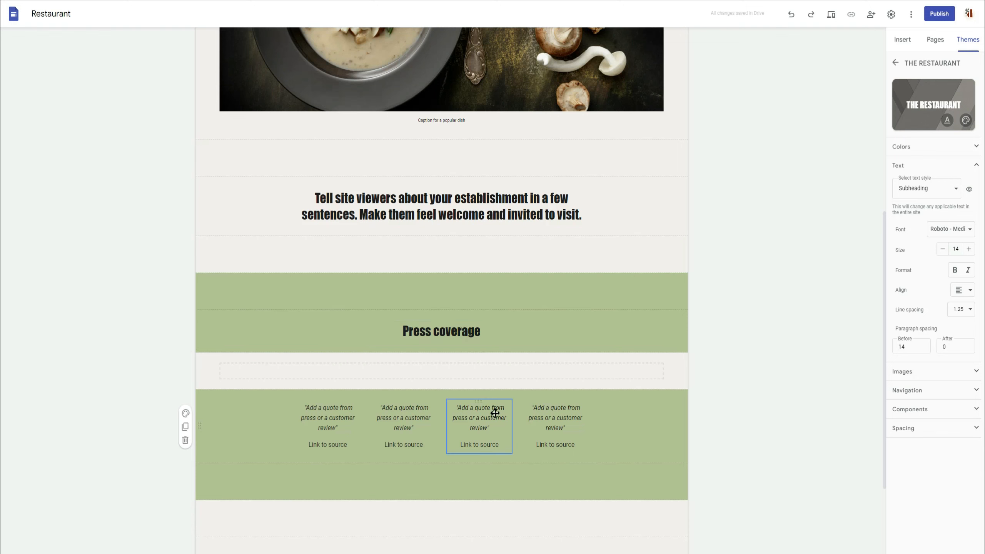
# Add a centred text box in the Subheading style reading "HELLO THERE" under the Press coverage heading
pyautogui.doubleClick(426, 345)
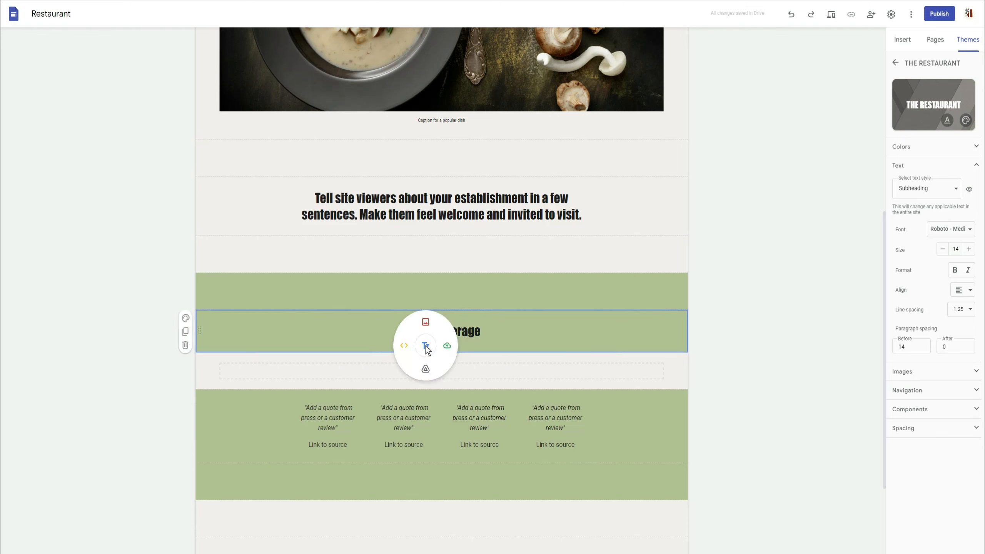
pyautogui.click(426, 345)
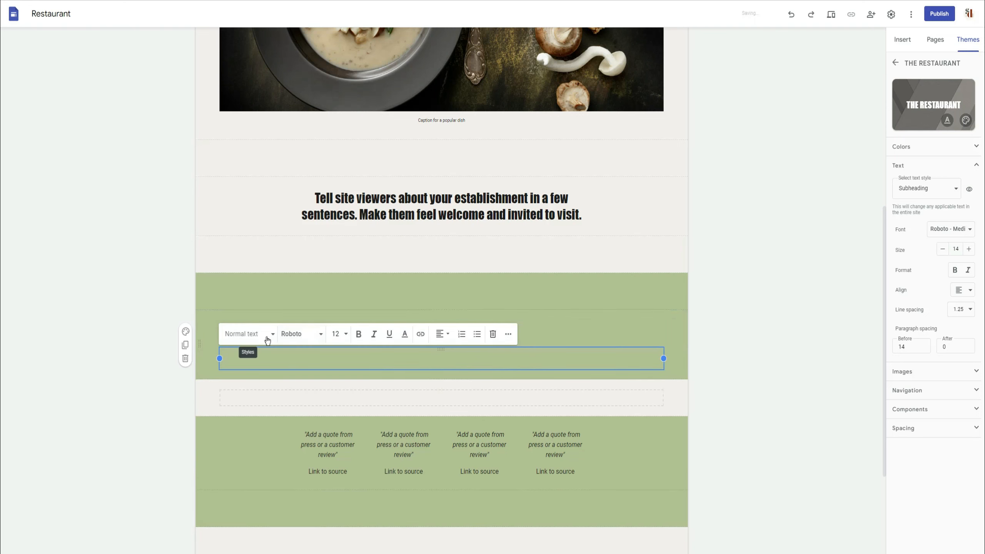
pyautogui.click(243, 339)
pyautogui.click(243, 398)
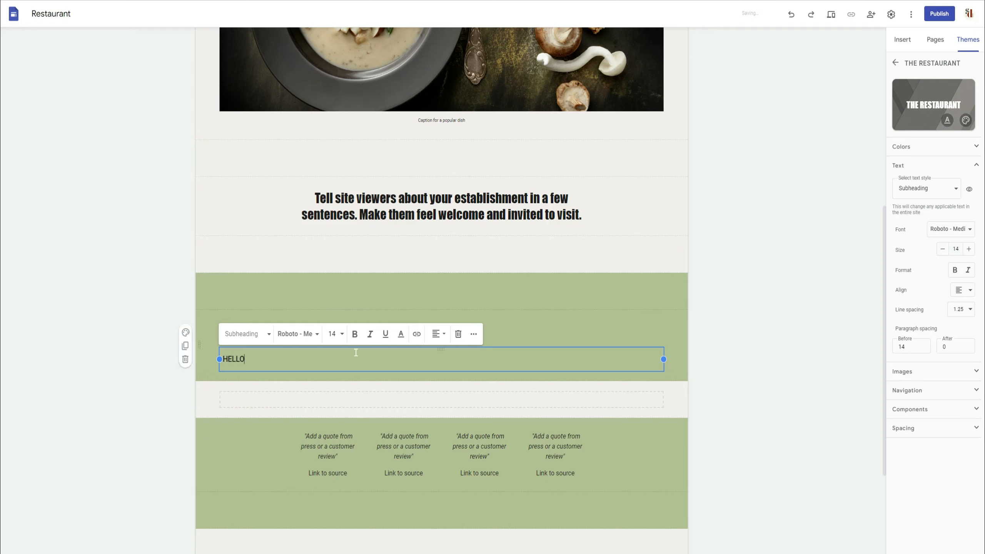
pyautogui.click(438, 334)
pyautogui.click(436, 370)
pyautogui.write('THERE')
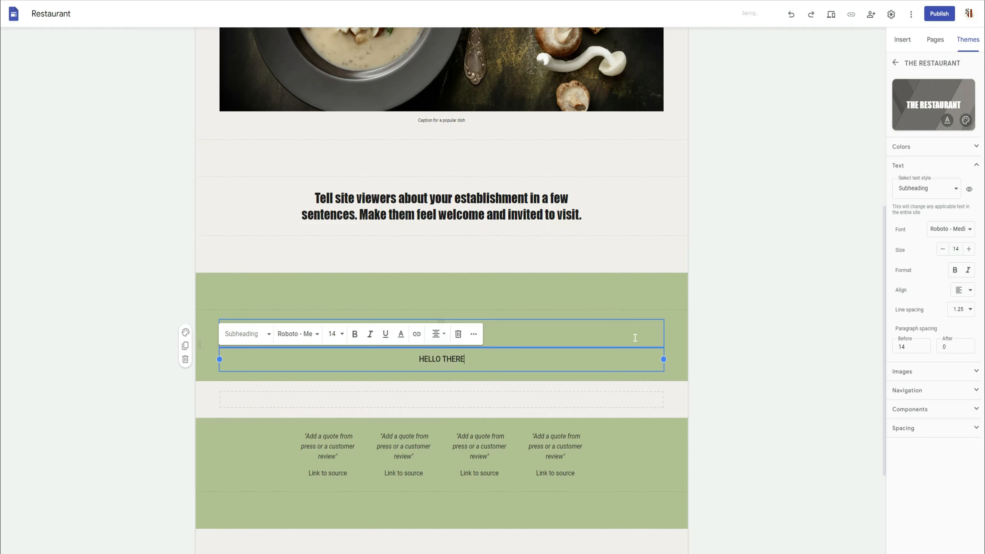
pyautogui.click(727, 358)
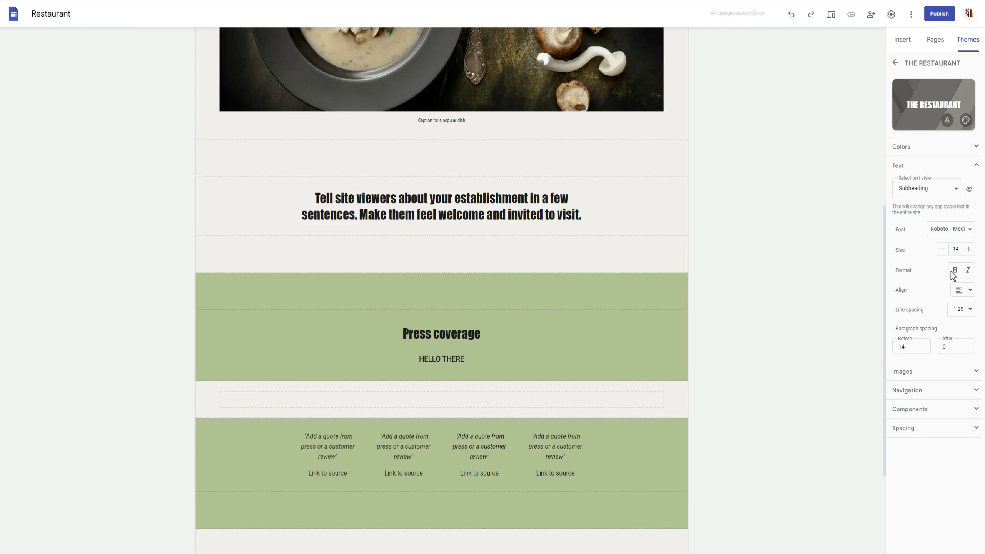
# Add a normal text box below HELLO THERE containing a plain-text copy of the "Tell site viewers about your establishment" heading, without the trailing empty line
pyautogui.doubleClick(449, 372)
pyautogui.click(447, 367)
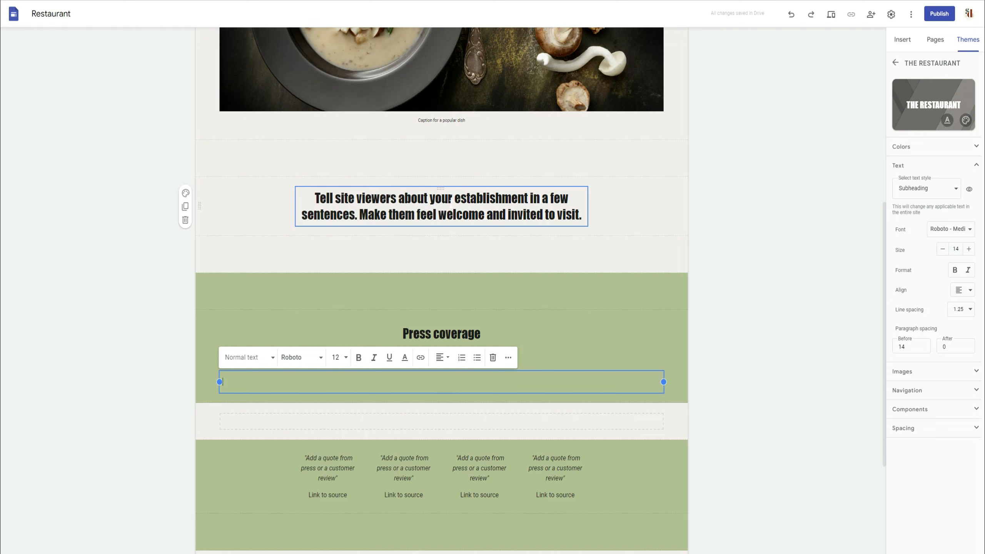
pyautogui.tripleClick(450, 203)
pyautogui.rightClick(390, 202)
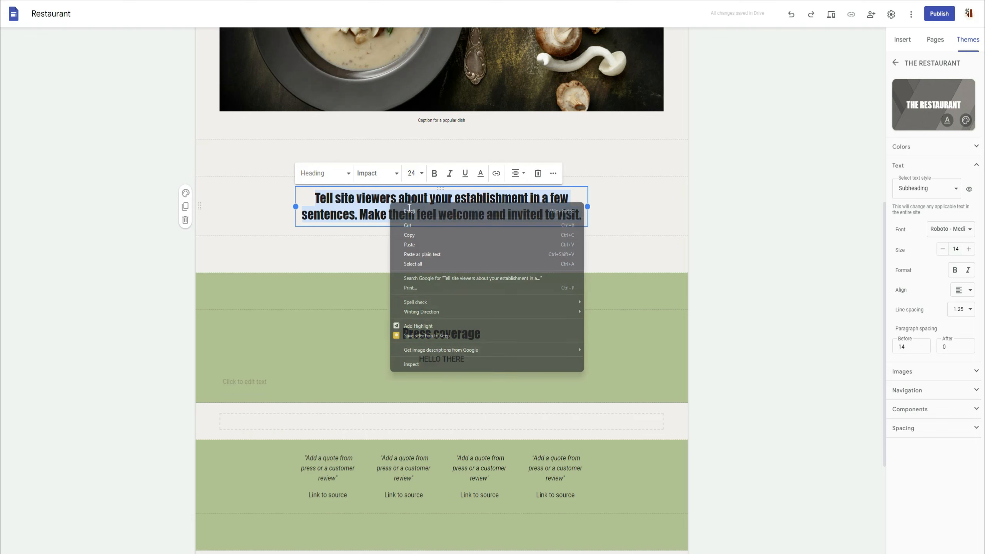
pyautogui.click(423, 235)
pyautogui.click(289, 382)
pyautogui.rightClick(289, 384)
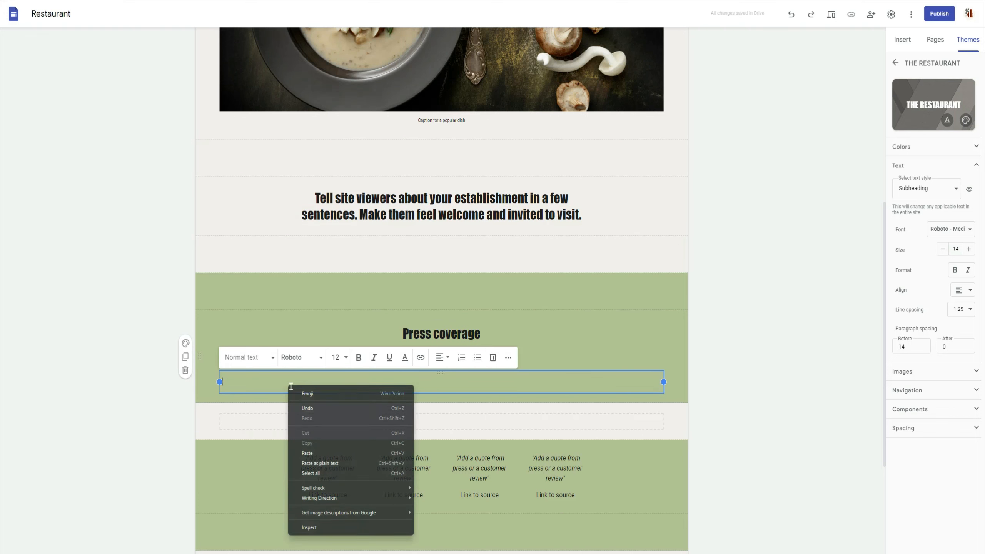
pyautogui.click(336, 463)
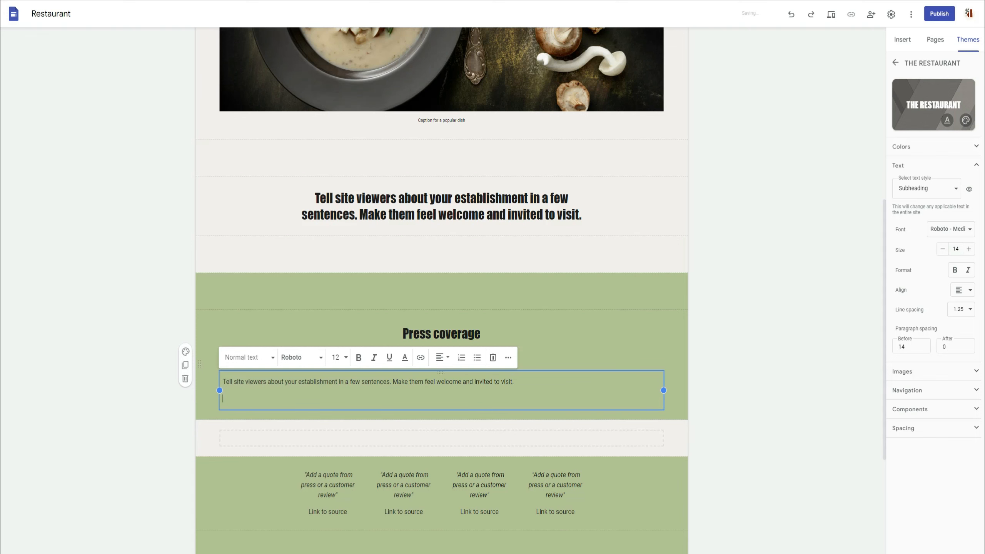
pyautogui.press('BackSpace')
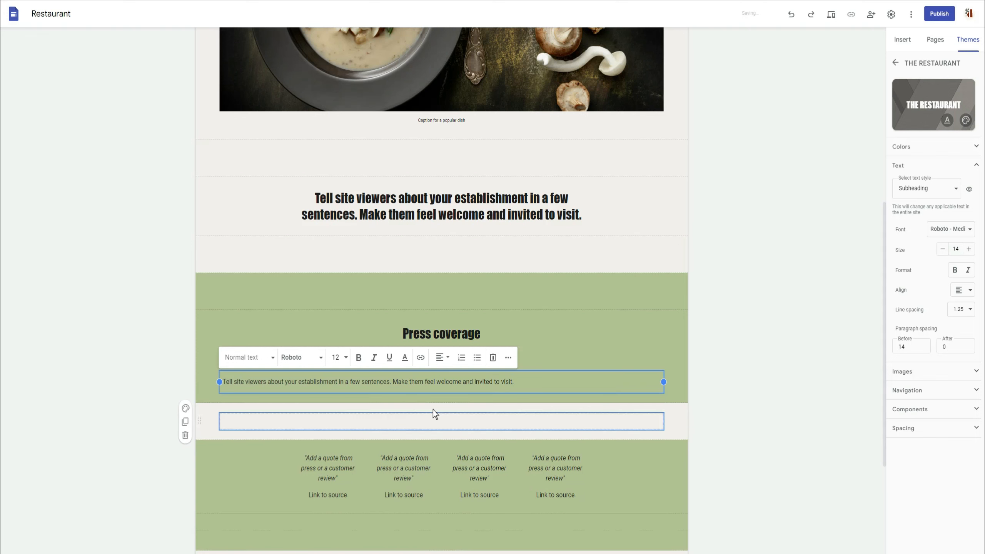
# Centre the copied sentence in the text box below HELLO THERE
pyautogui.click(442, 357)
pyautogui.click(441, 381)
pyautogui.click(789, 368)
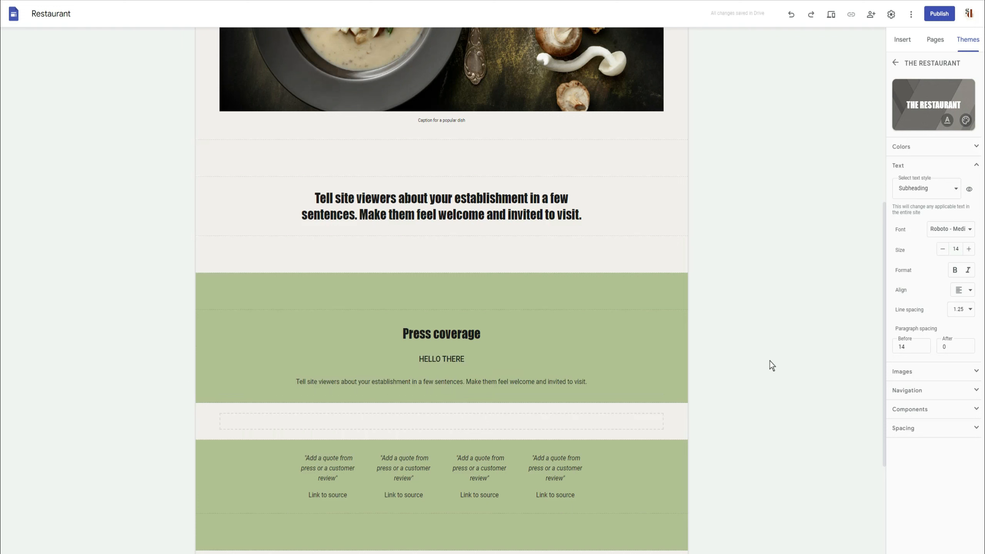
# Set the Subheading text style's paragraph spacing before to 5
pyautogui.click(490, 329)
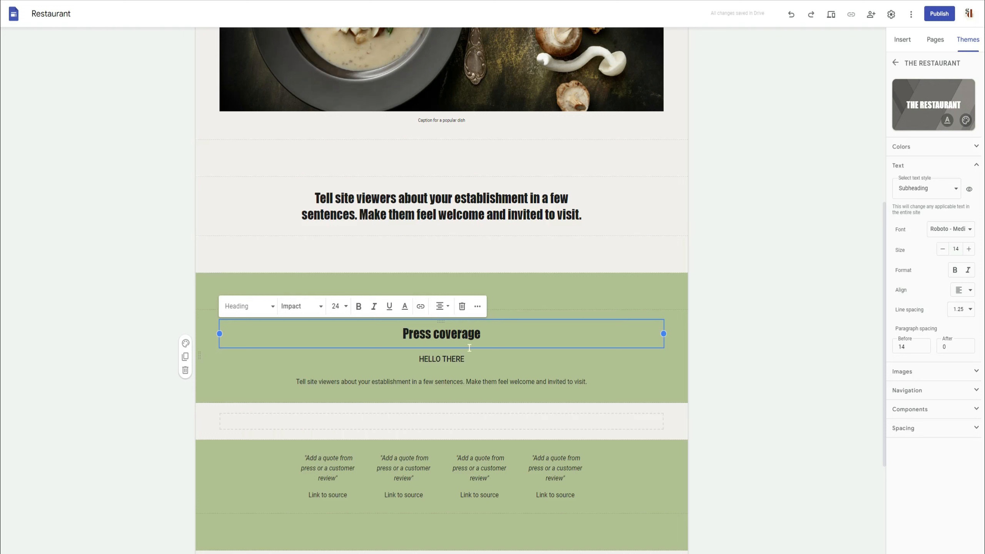
pyautogui.click(467, 359)
pyautogui.click(470, 382)
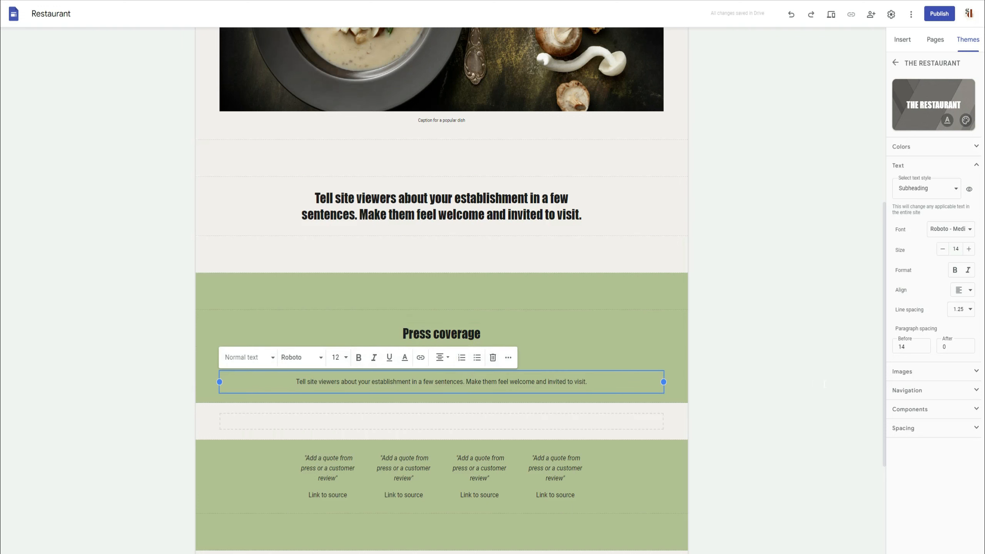
pyautogui.click(753, 356)
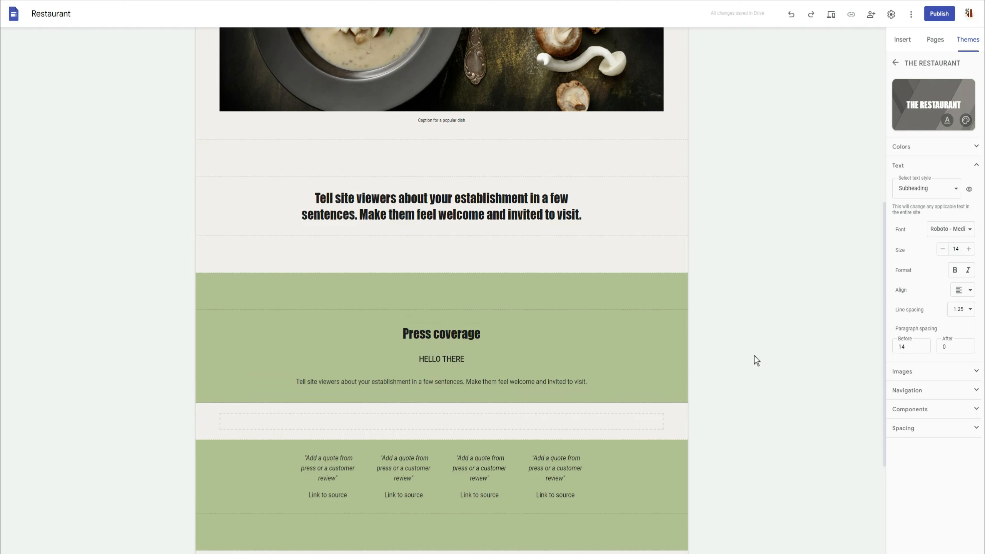
pyautogui.click(907, 347)
pyautogui.click(944, 316)
# Set the Normal text style's paragraph spacing before to 5
pyautogui.click(918, 188)
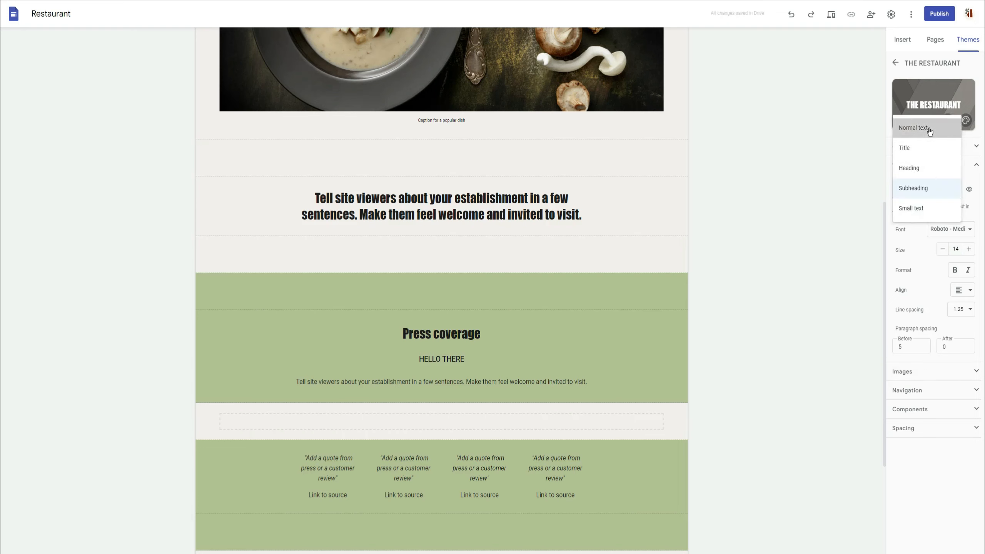
pyautogui.click(912, 127)
pyautogui.click(913, 346)
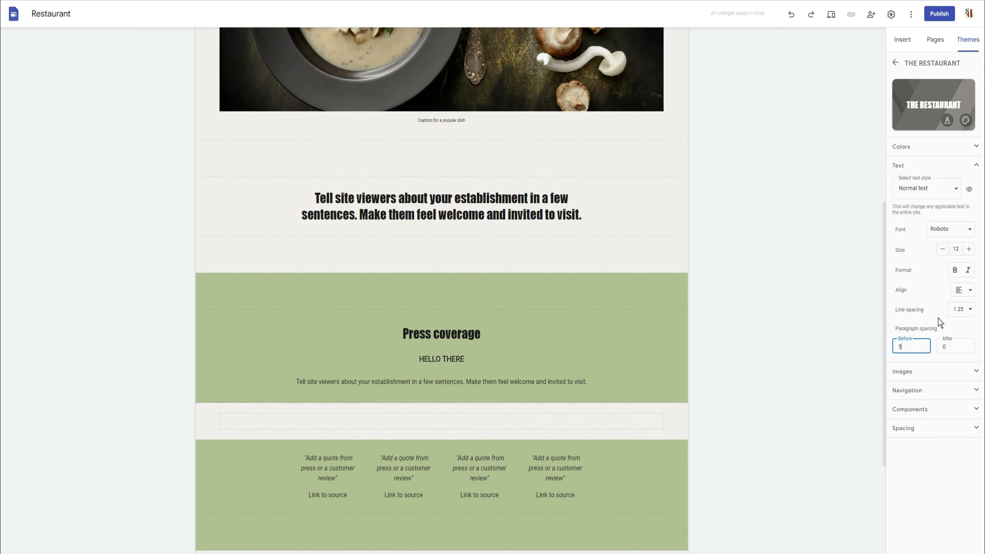
pyautogui.write('5')
pyautogui.click(495, 492)
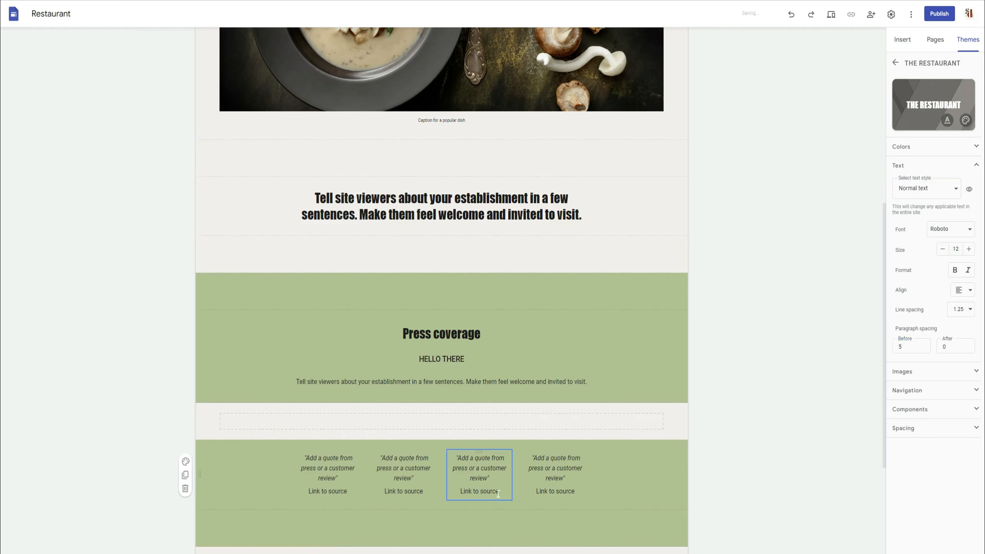
pyautogui.click(547, 492)
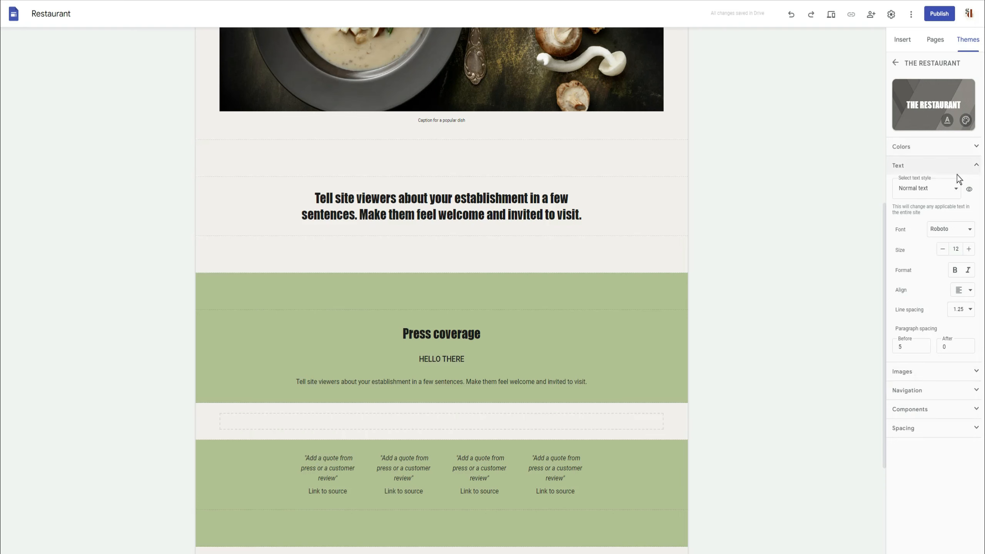
# Review the theme's list of text styles and the expanded color options for Style 3
pyautogui.click(900, 168)
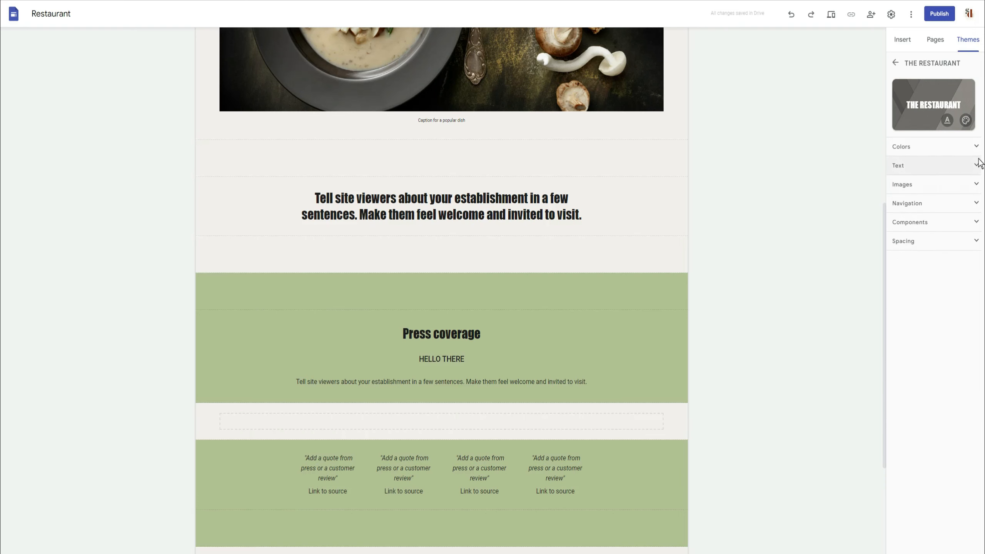
pyautogui.click(900, 168)
pyautogui.click(915, 189)
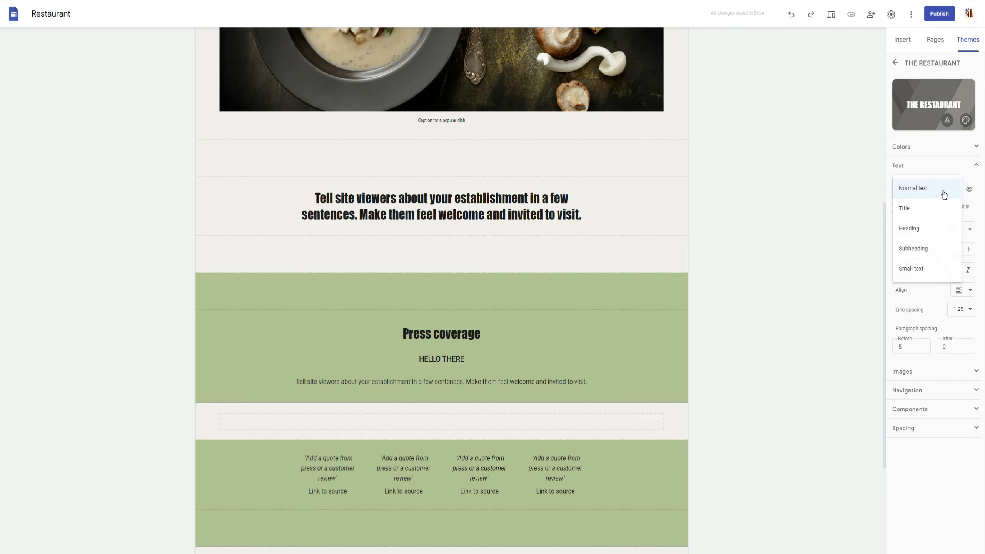
pyautogui.click(913, 276)
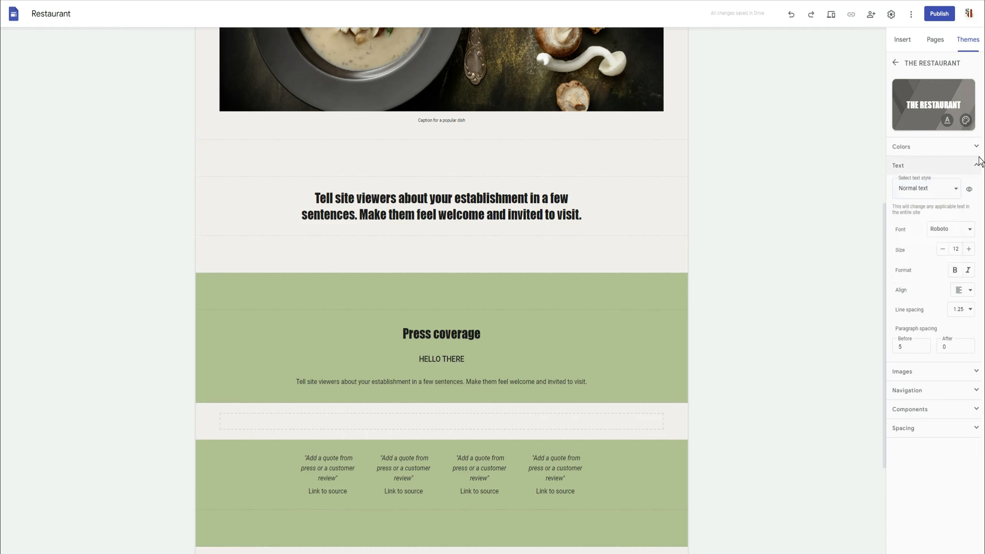
pyautogui.click(899, 166)
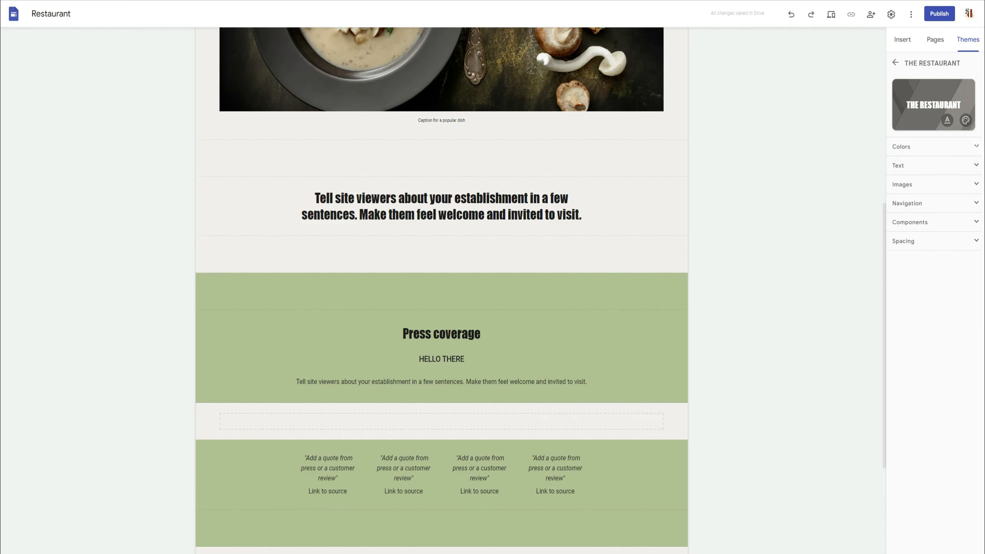
pyautogui.click(901, 146)
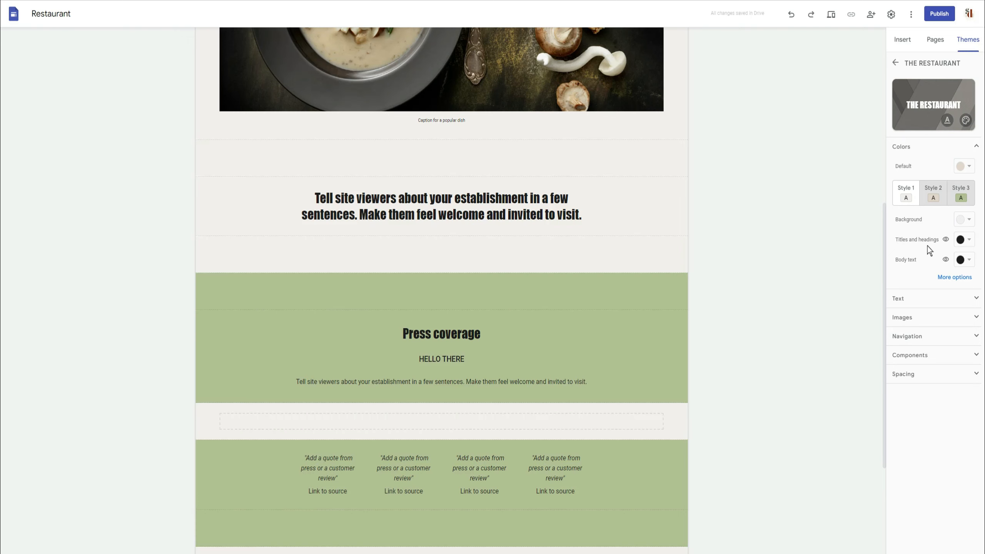
pyautogui.click(951, 278)
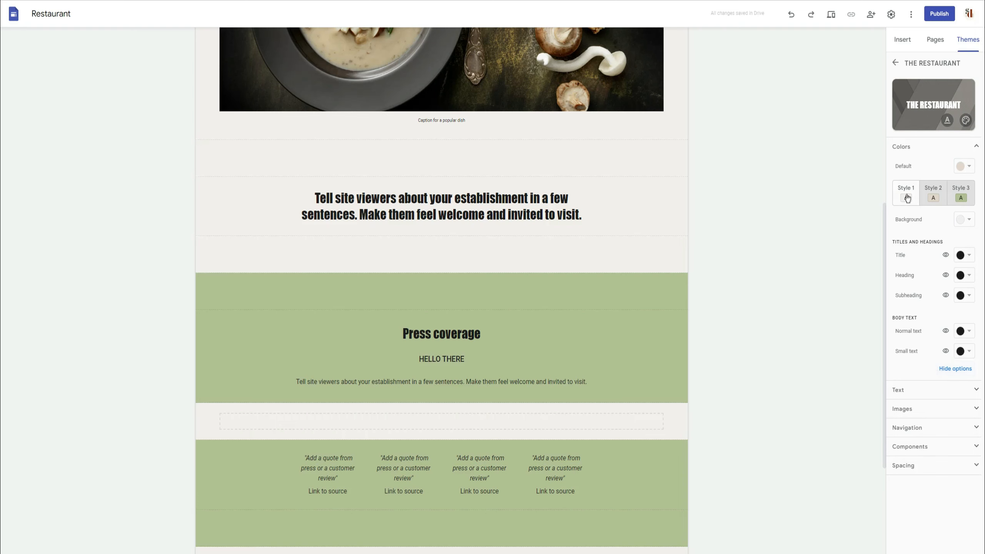
pyautogui.click(952, 198)
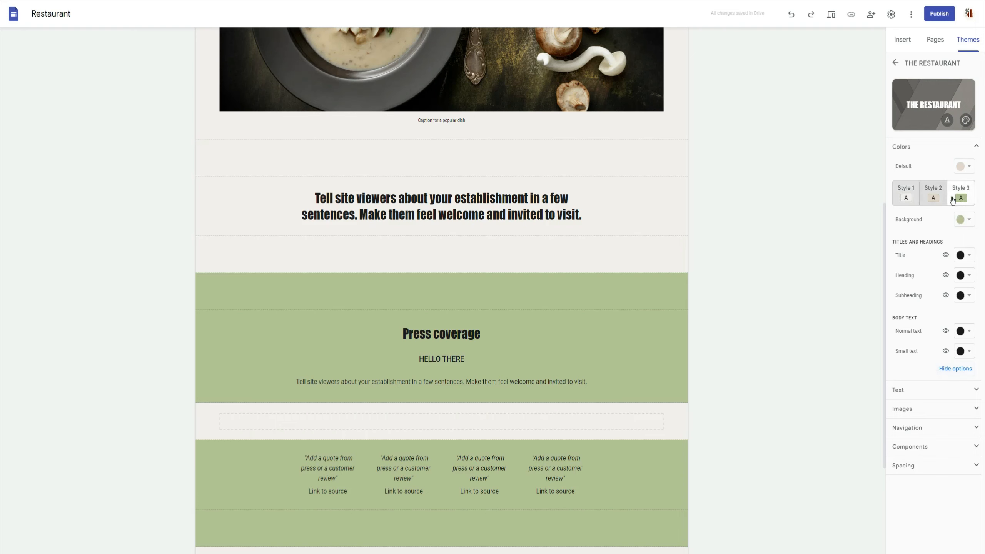
pyautogui.doubleClick(449, 398)
pyautogui.click(451, 399)
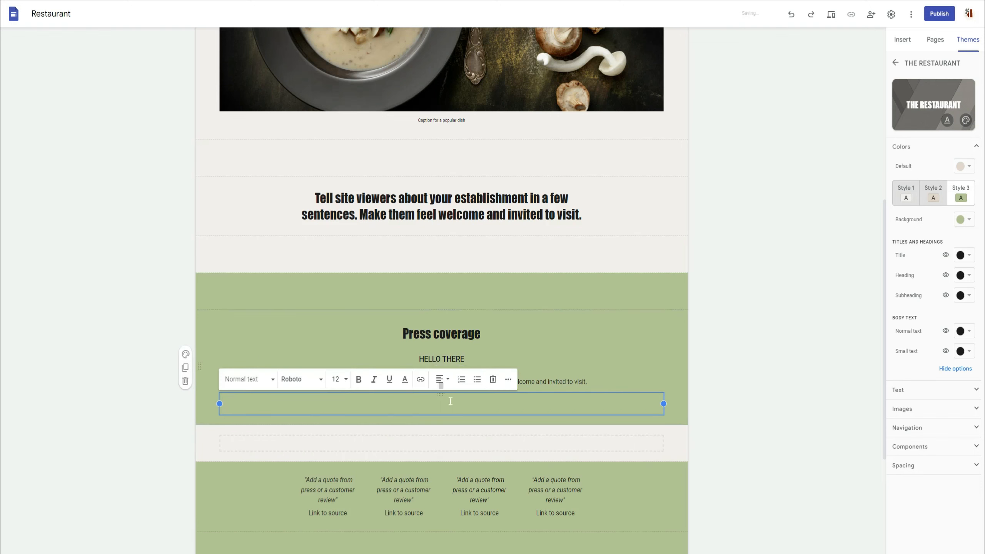
pyautogui.click(492, 379)
pyautogui.doubleClick(450, 397)
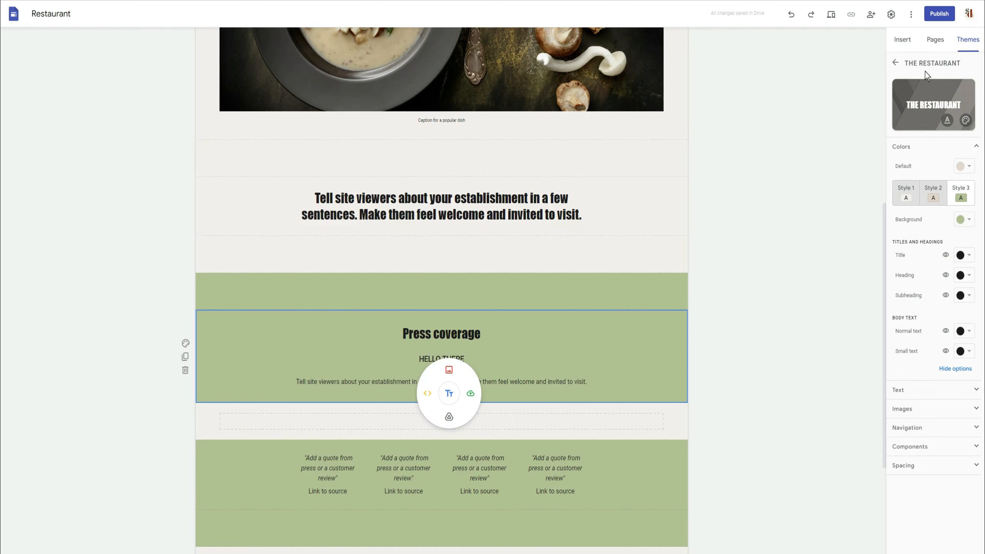
# Insert a button named HELLO linking to the Menu page and place it full width below the sentence in the Press coverage section
pyautogui.click(935, 39)
pyautogui.click(897, 49)
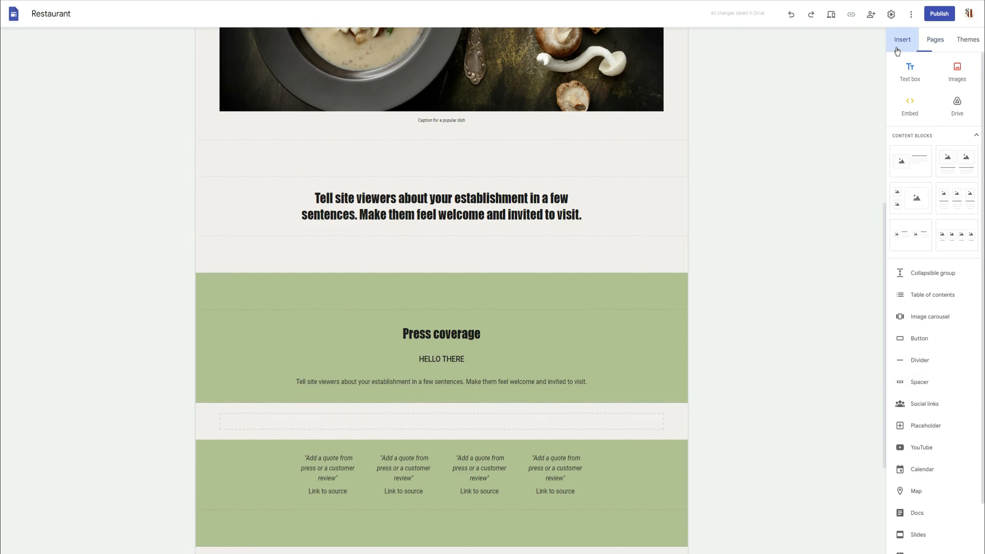
pyautogui.click(915, 337)
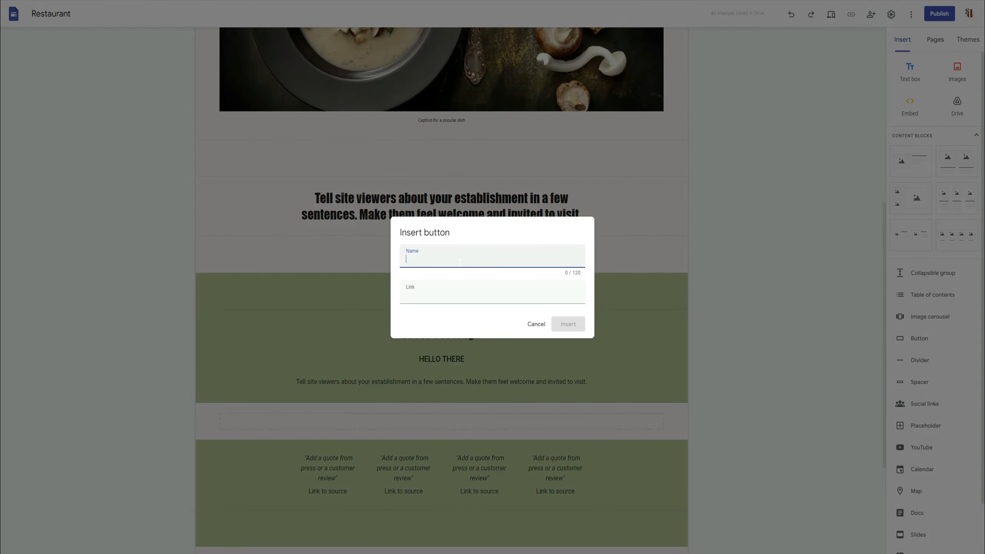
pyautogui.write('HELLO')
pyautogui.click(465, 294)
pyautogui.click(485, 327)
pyautogui.click(568, 324)
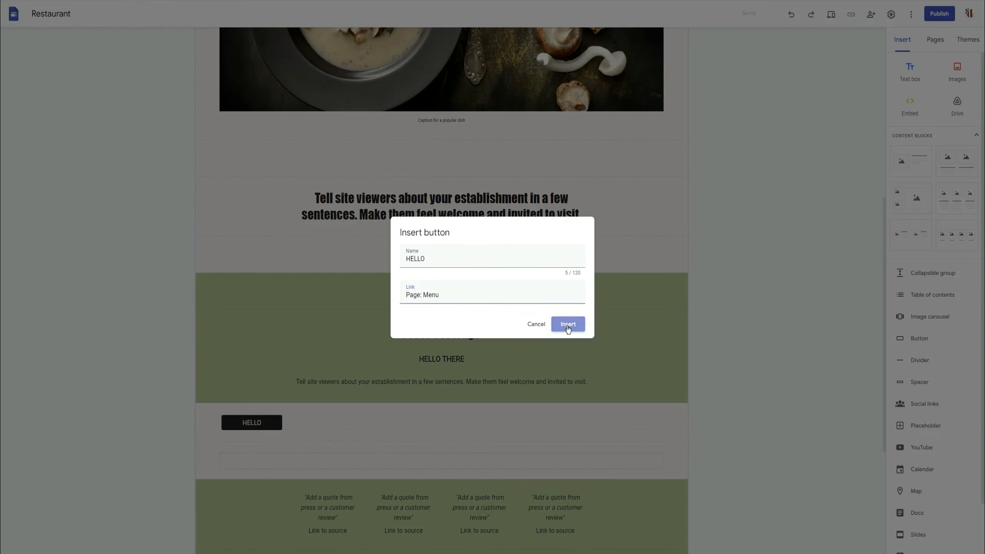
pyautogui.moveTo(254, 213); pyautogui.dragTo(440, 192)
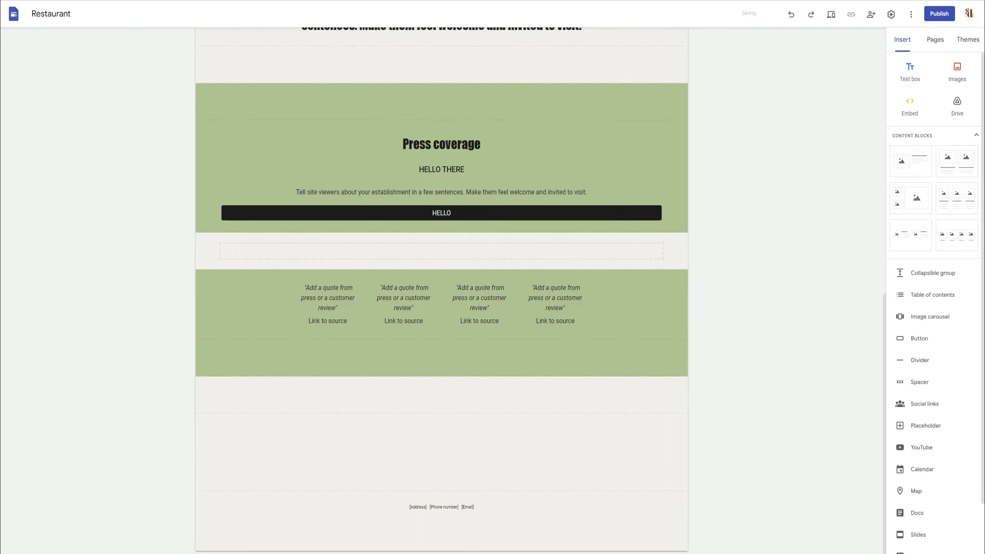
# Try the theme's light off-white on Style 3's filled button component, and settle on red #cc0000
pyautogui.click(968, 40)
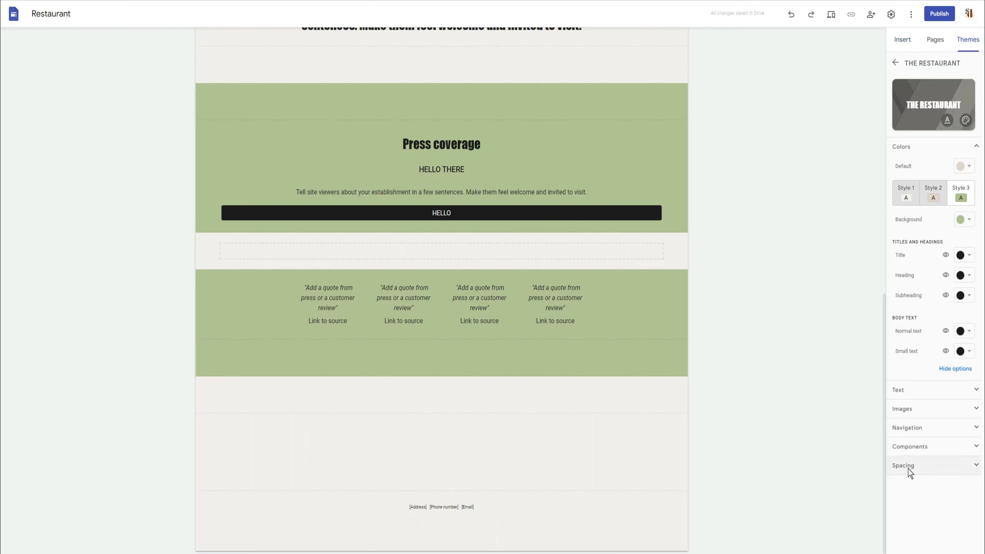
pyautogui.click(936, 448)
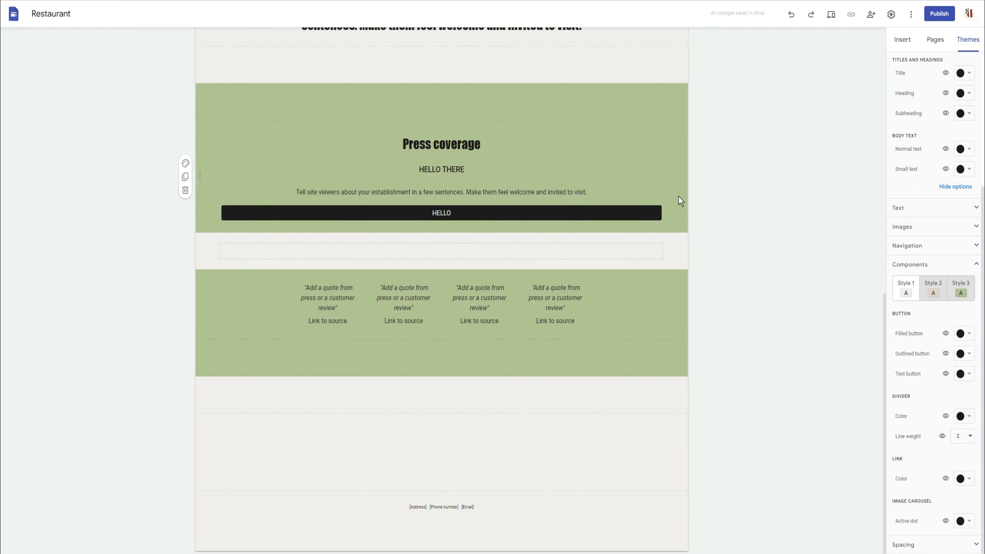
pyautogui.click(965, 295)
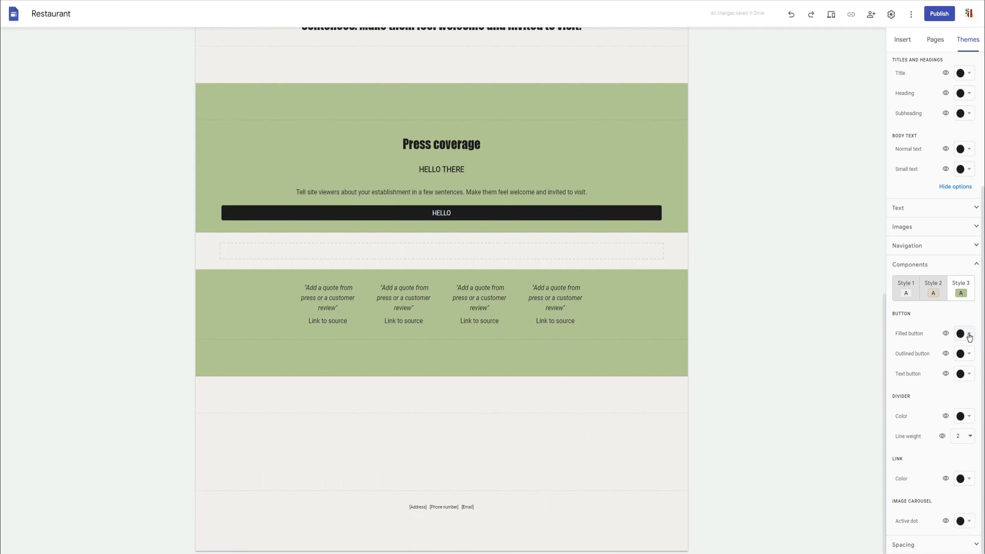
pyautogui.click(964, 334)
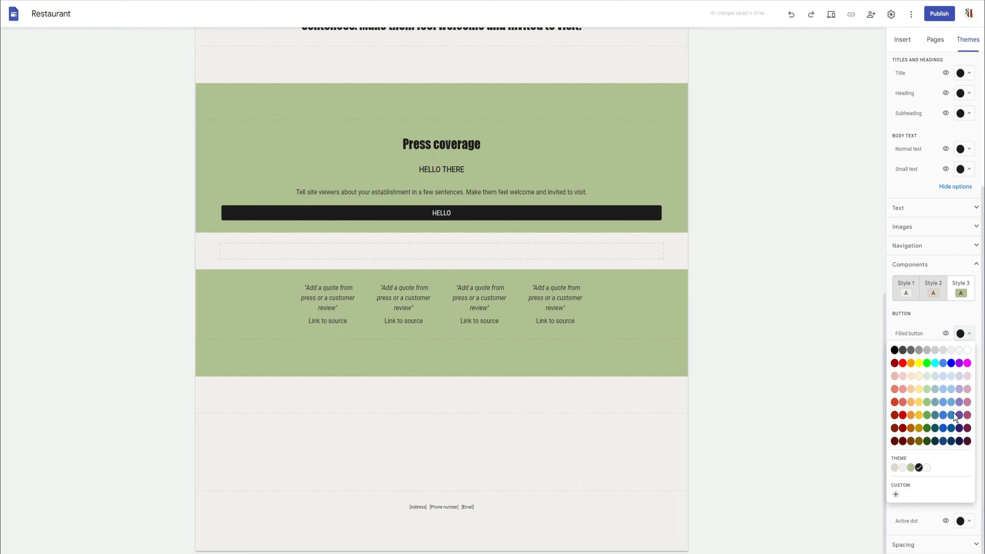
pyautogui.click(903, 469)
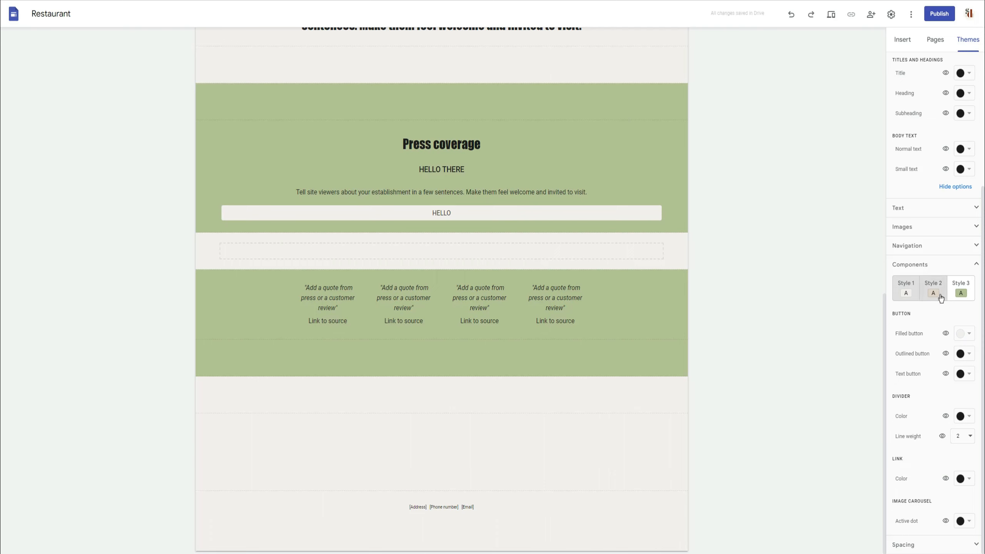
pyautogui.click(964, 333)
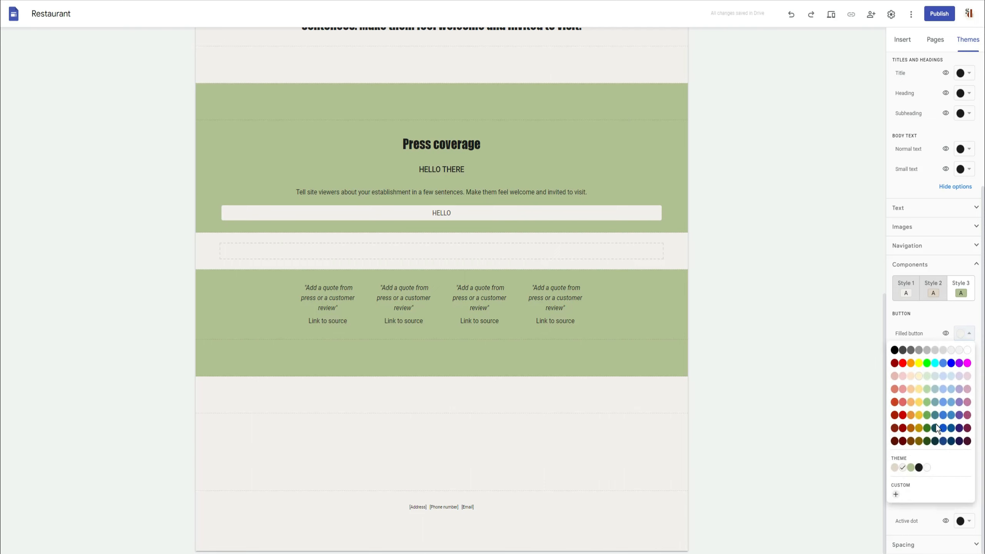
pyautogui.click(903, 415)
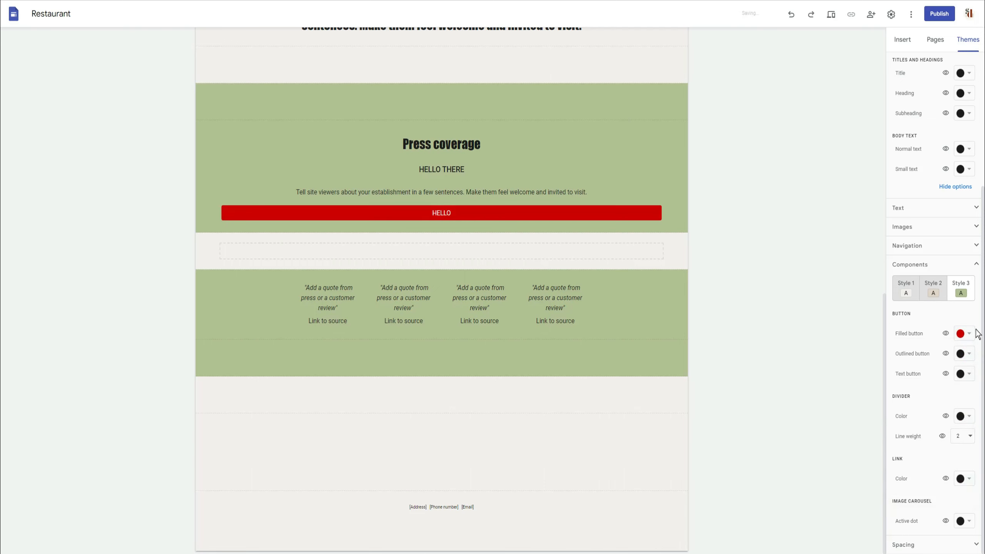
pyautogui.click(969, 335)
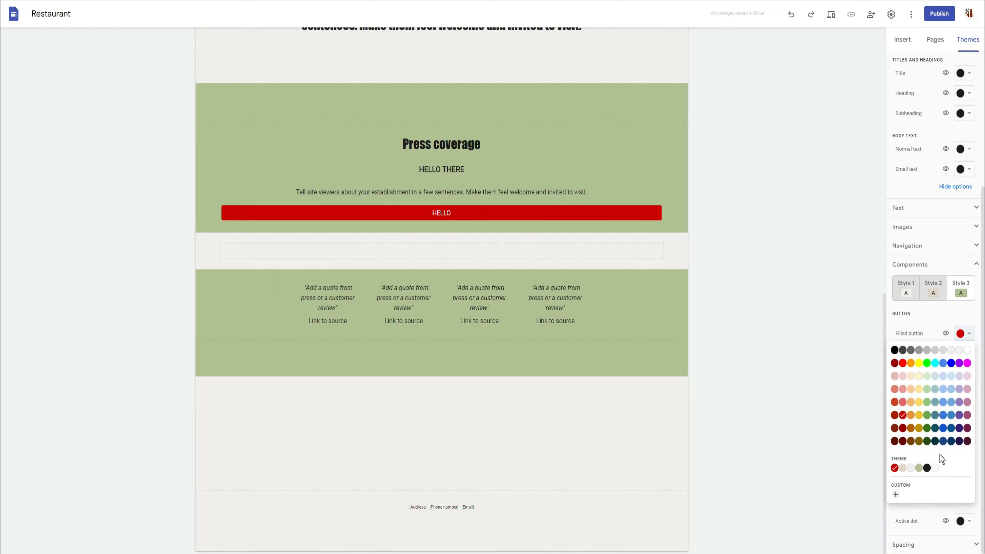
pyautogui.click(896, 496)
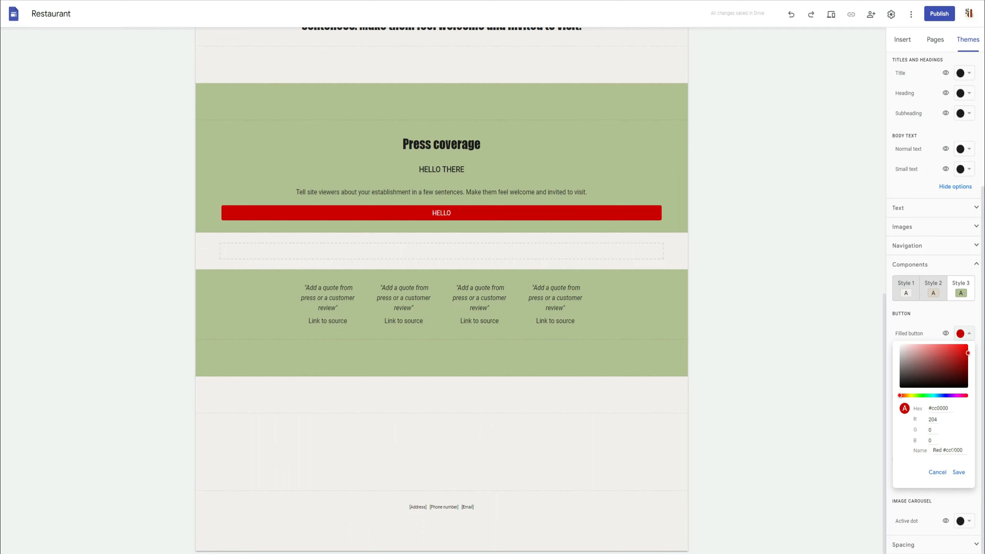
pyautogui.click(937, 473)
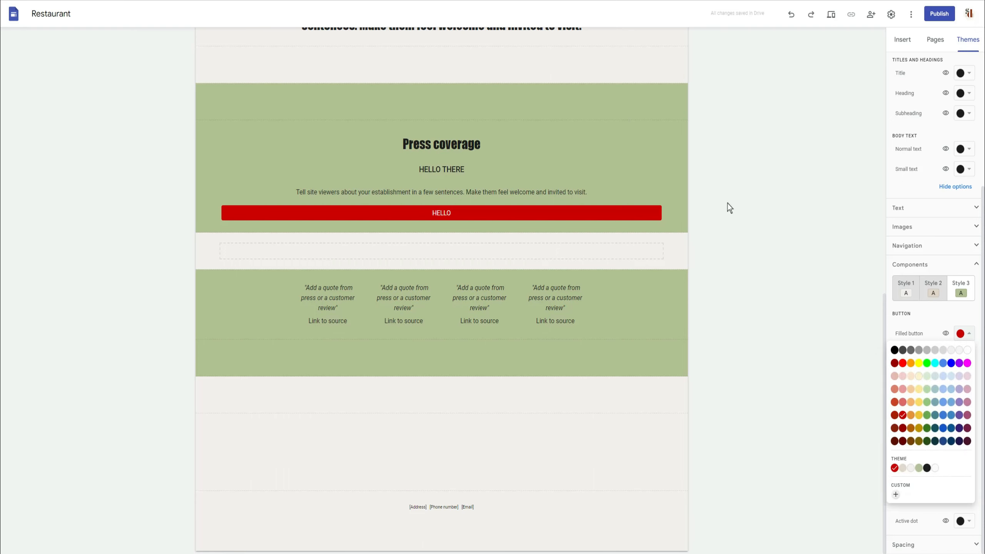
pyautogui.click(929, 315)
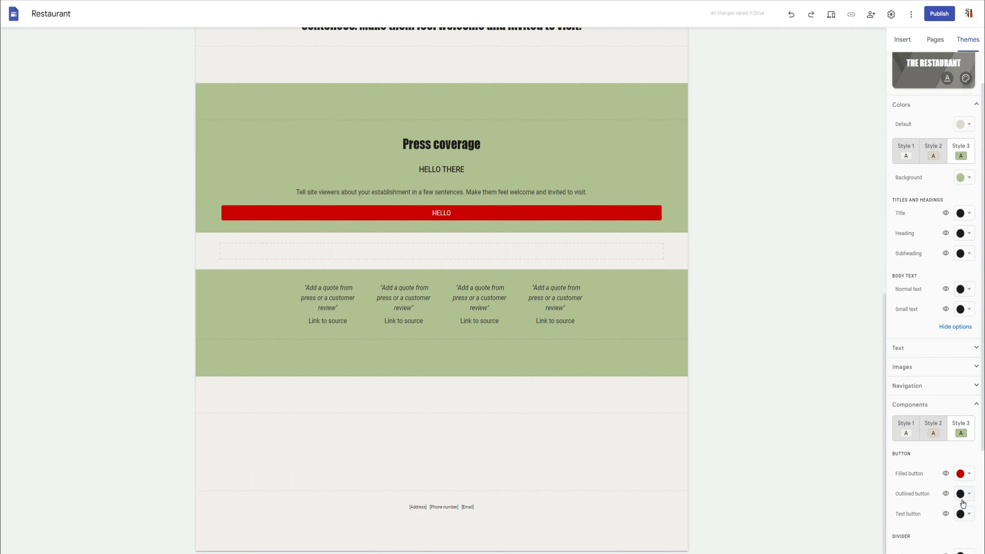
# Link the words "Make them feel welcome and invited to visit." above the HELLO button to the Contact Us page
pyautogui.scroll(7, 602, 270)
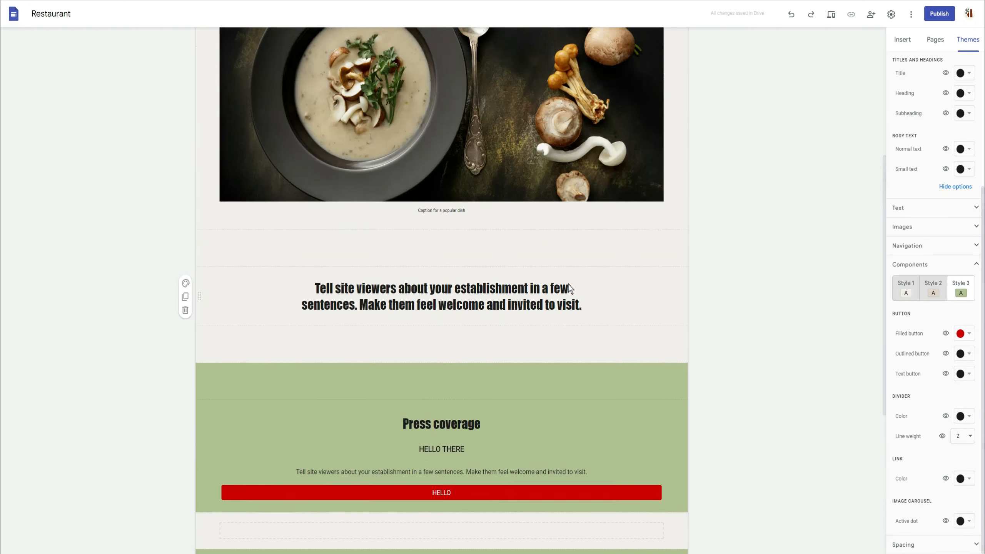
pyautogui.scroll(-5, 602, 271)
pyautogui.click(591, 263)
pyautogui.moveTo(591, 263); pyautogui.dragTo(471, 262)
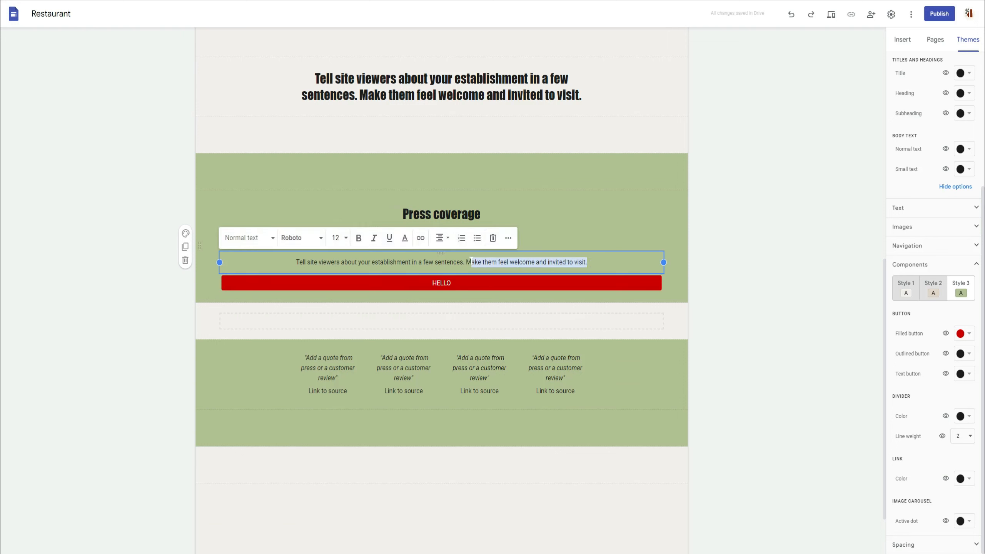
pyautogui.click(420, 237)
pyautogui.click(506, 362)
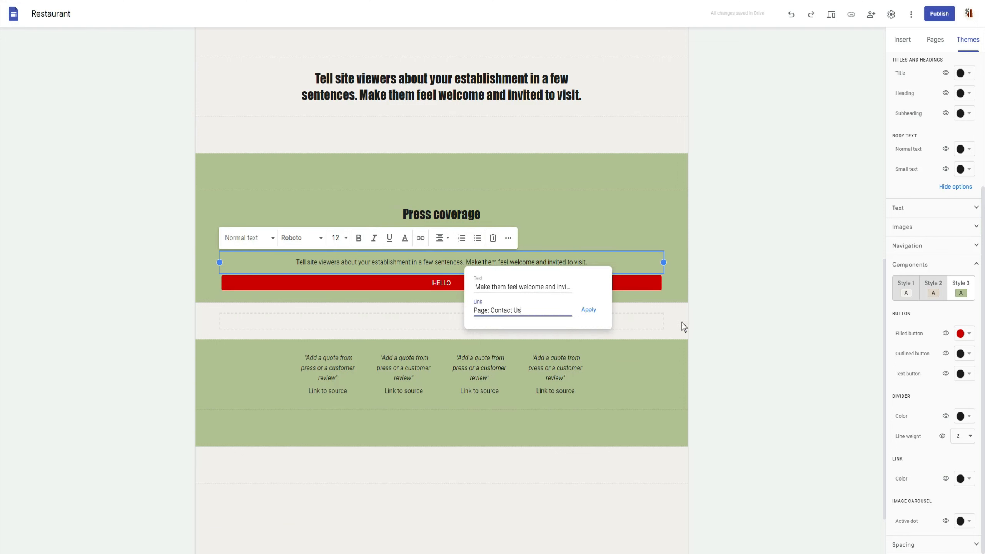
pyautogui.click(588, 309)
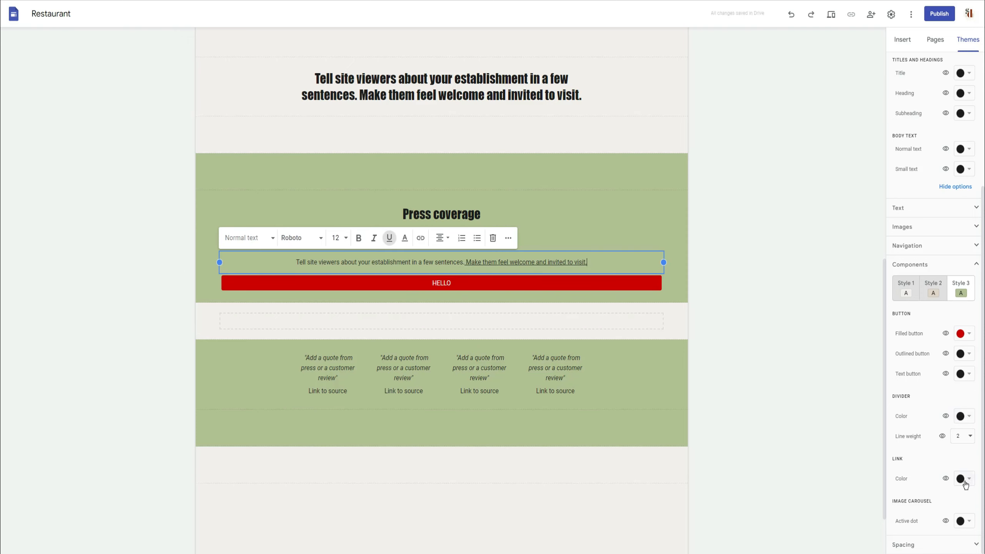
# Set the link color in Style 3's components to the theme's red
pyautogui.click(965, 478)
pyautogui.click(894, 451)
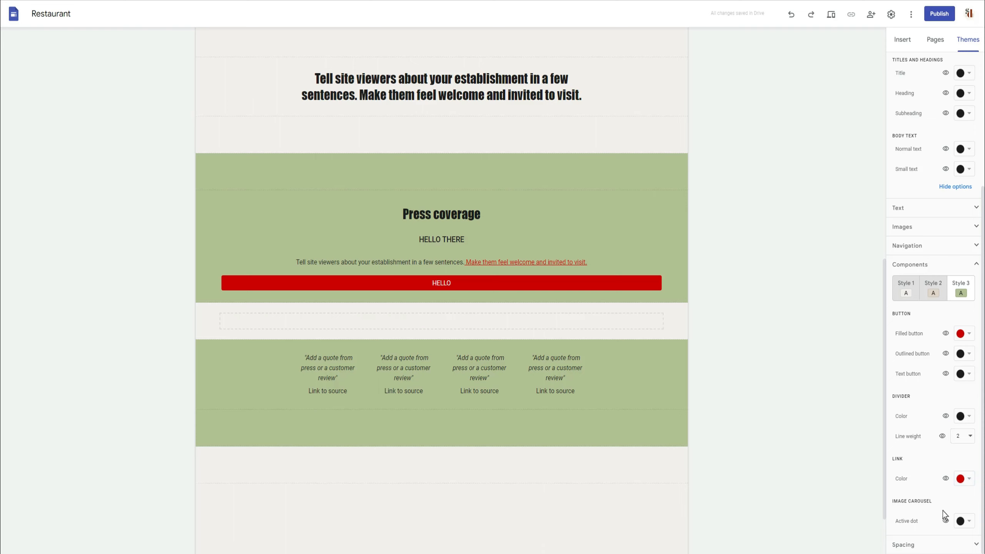
# Examine the image carousel's active dot options and preview for Style 3, and the component colors of Style 2
pyautogui.click(959, 525)
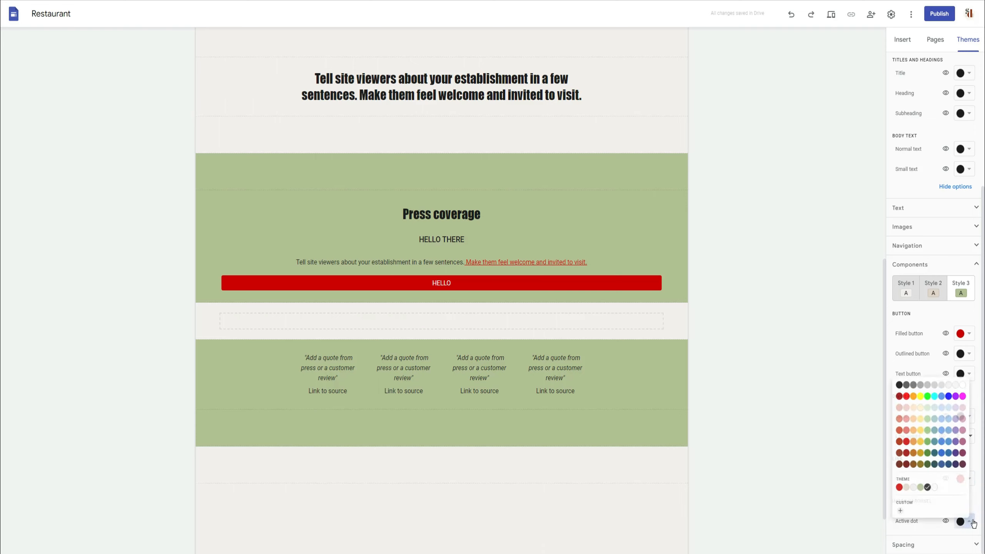
pyautogui.click(944, 537)
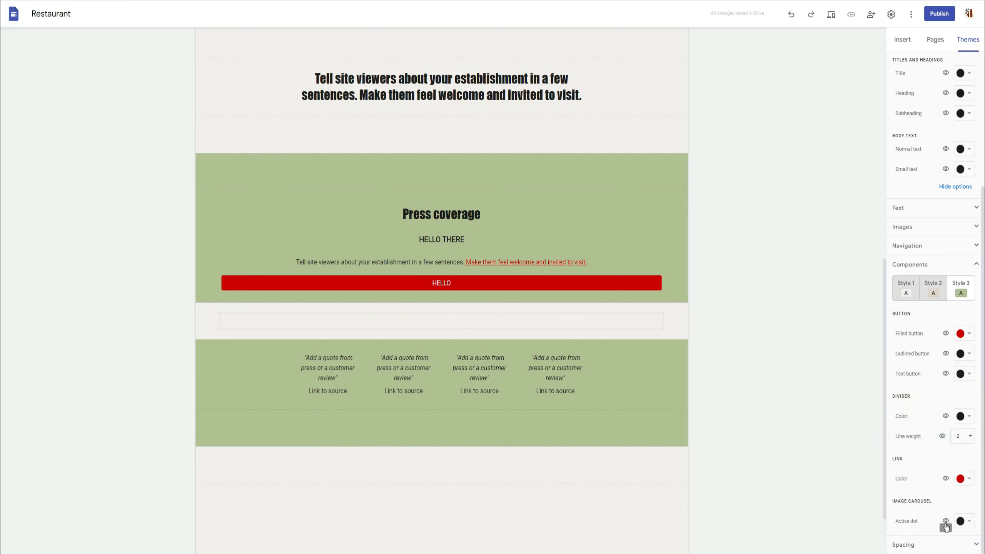
pyautogui.moveTo(946, 525)
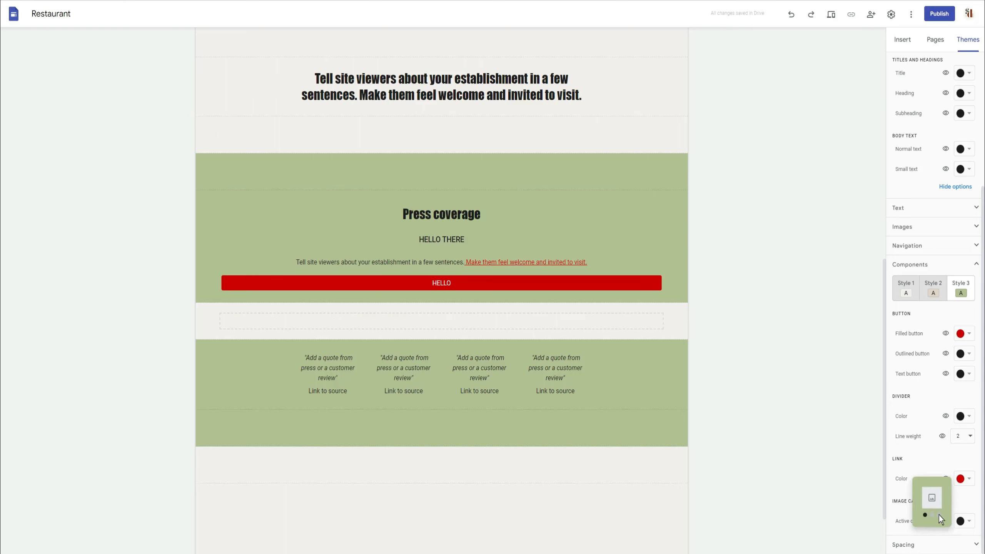
pyautogui.moveTo(945, 478)
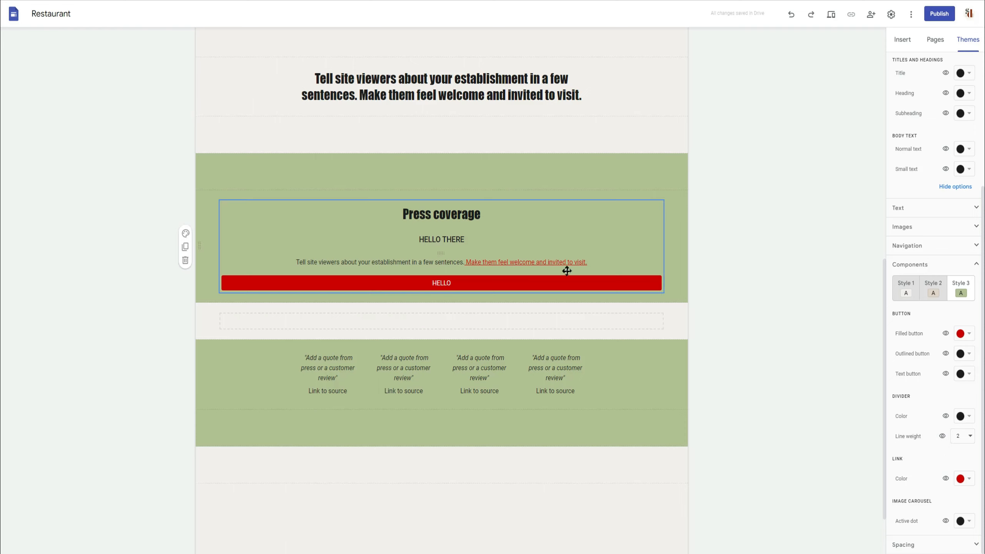
pyautogui.click(932, 288)
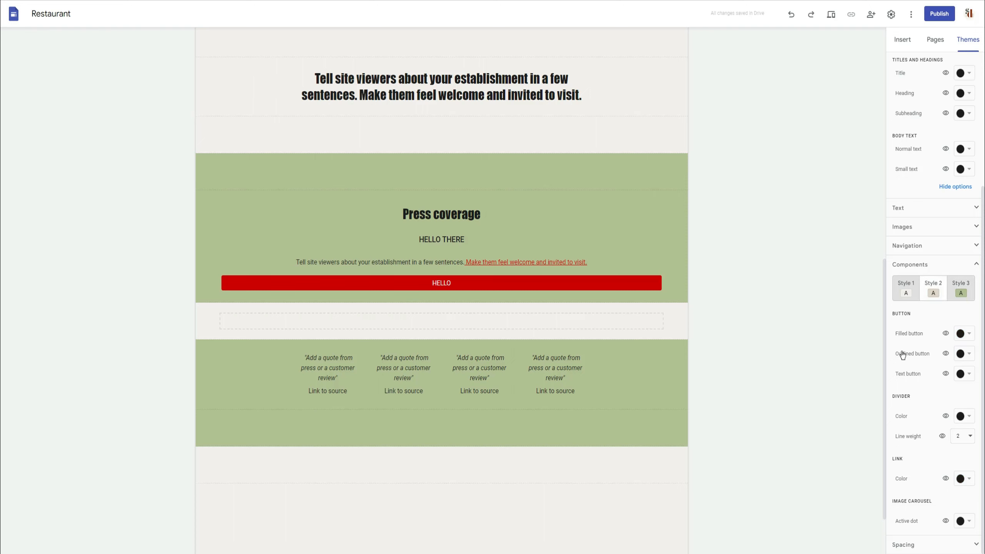
pyautogui.click(573, 236)
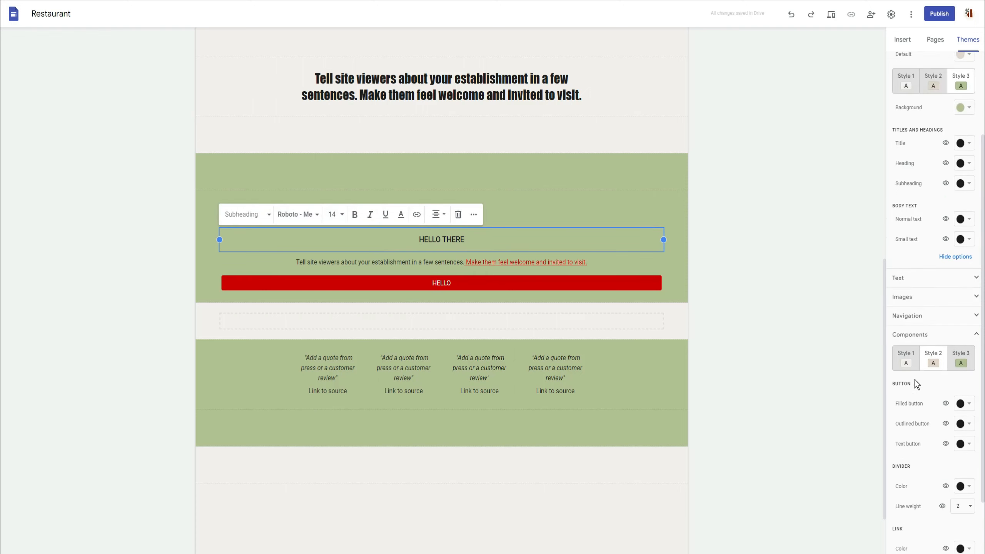
# Try the theme's navigation background with Transparent at top turned off, and turn the transparency back on
pyautogui.scroll(2, 972, 350)
pyautogui.click(975, 334)
pyautogui.click(968, 427)
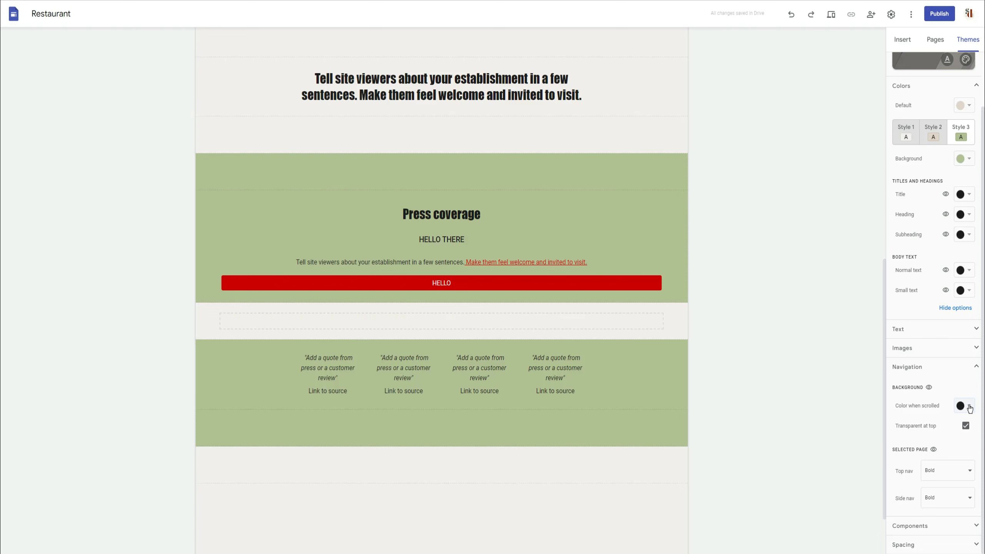
pyautogui.scroll(10, 794, 363)
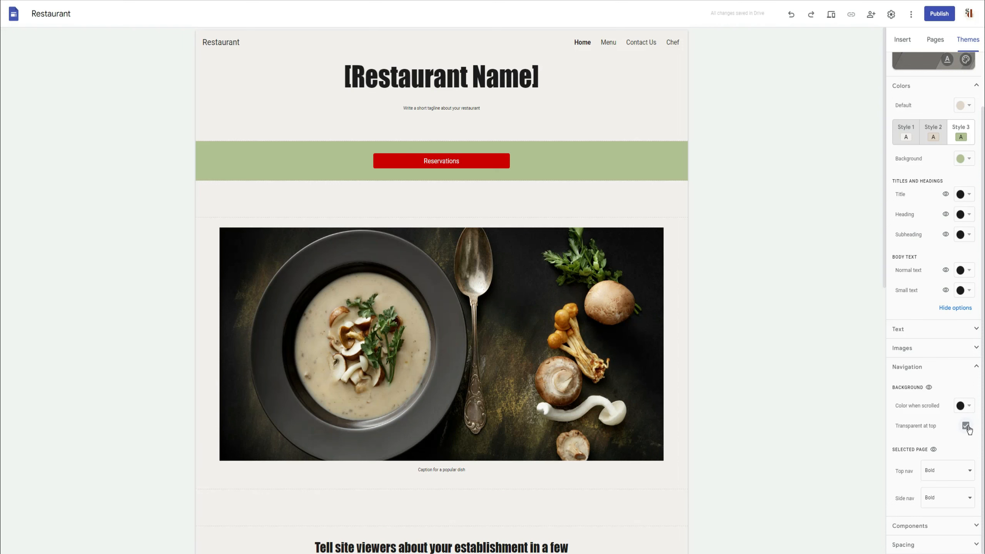
pyautogui.click(966, 426)
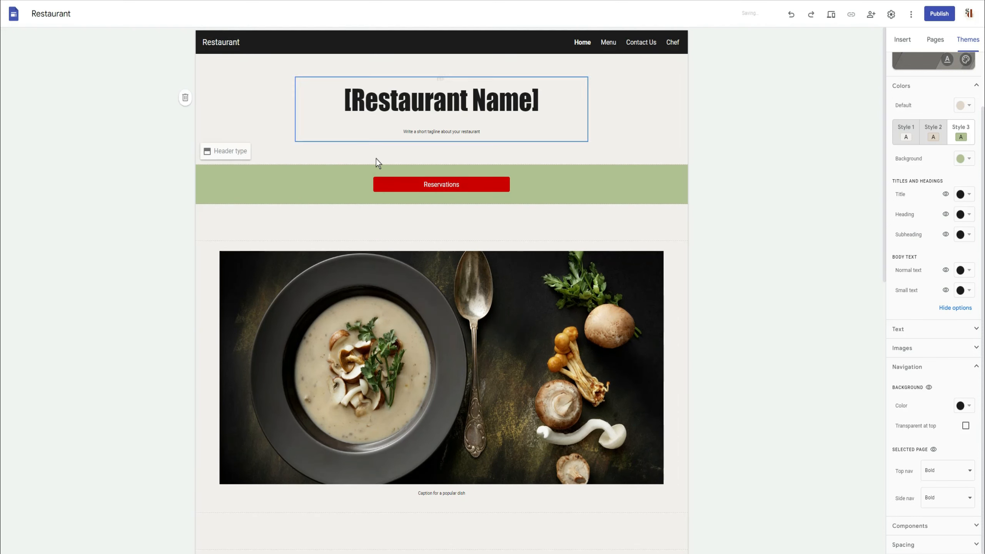
pyautogui.click(965, 426)
pyautogui.click(965, 425)
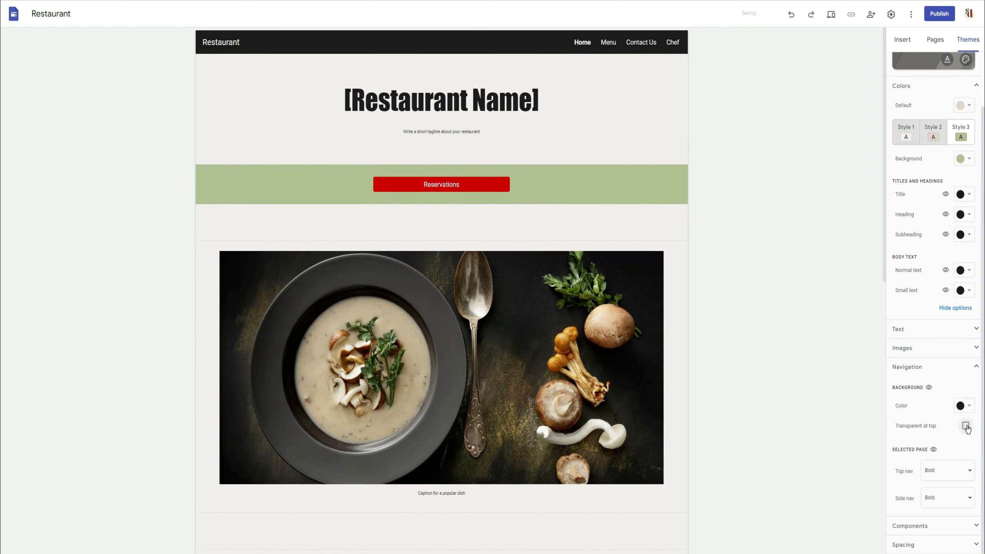
pyautogui.click(965, 425)
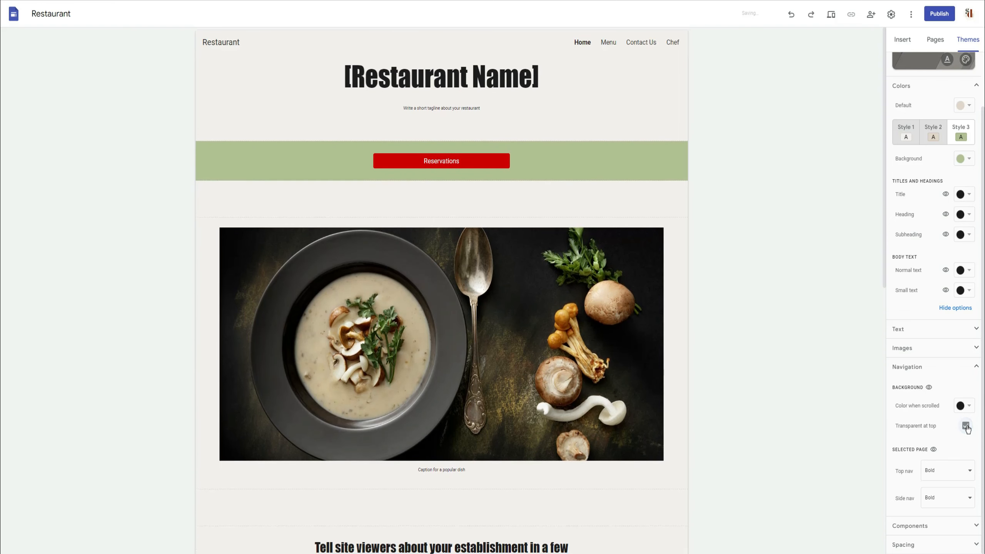
# Set the side navigation's selected page style to Foreground color, using the theme's green as the selected page color
pyautogui.click(952, 505)
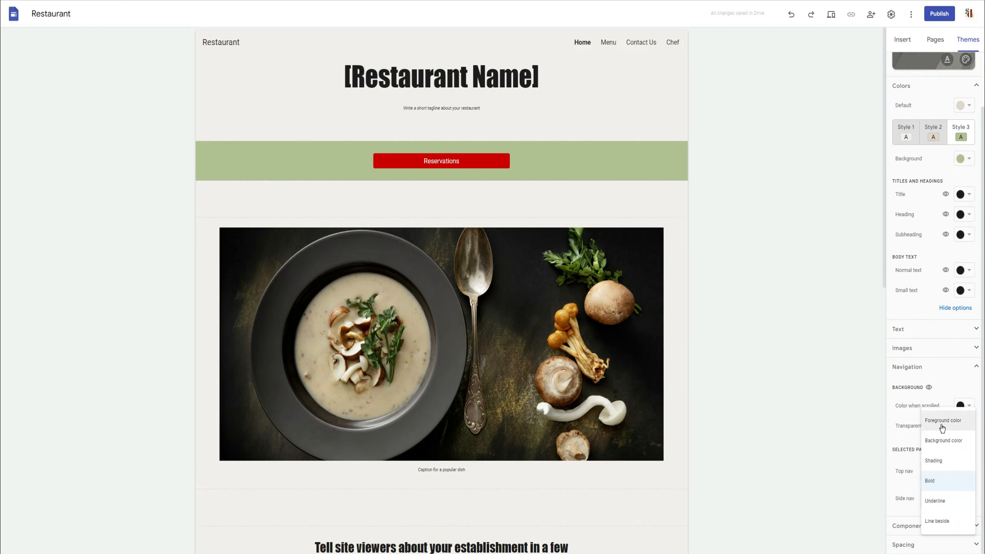
pyautogui.click(942, 424)
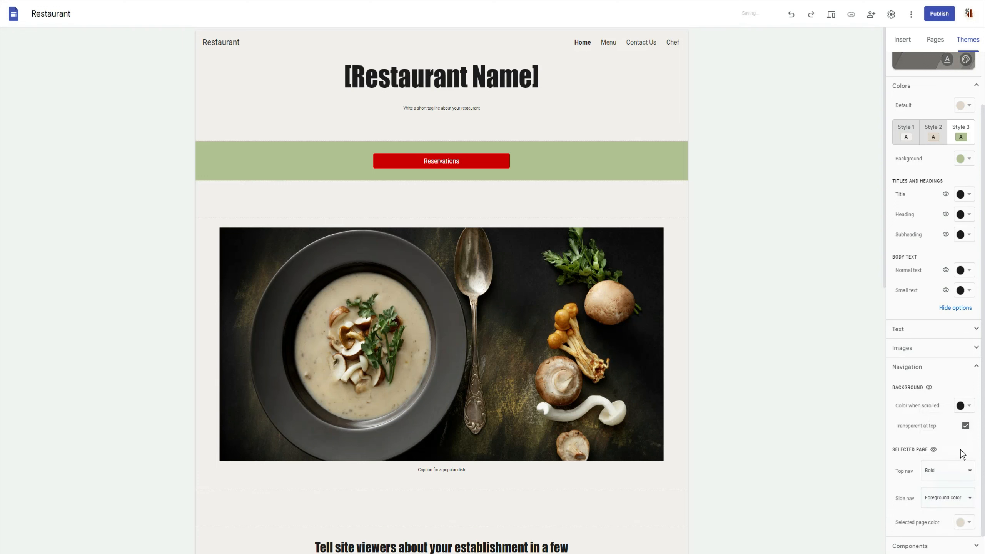
pyautogui.click(968, 523)
pyautogui.click(919, 495)
pyautogui.scroll(-3, 782, 307)
pyautogui.scroll(3, 781, 303)
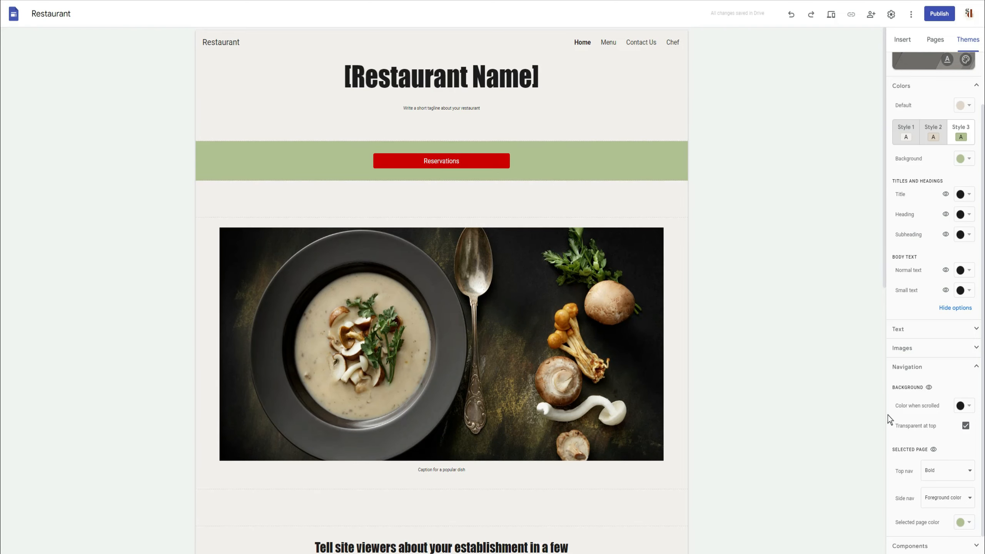
# Set the top navigation's selected page style to Underline and the selected page color to the theme's red
pyautogui.click(964, 479)
pyautogui.click(946, 490)
pyautogui.click(964, 522)
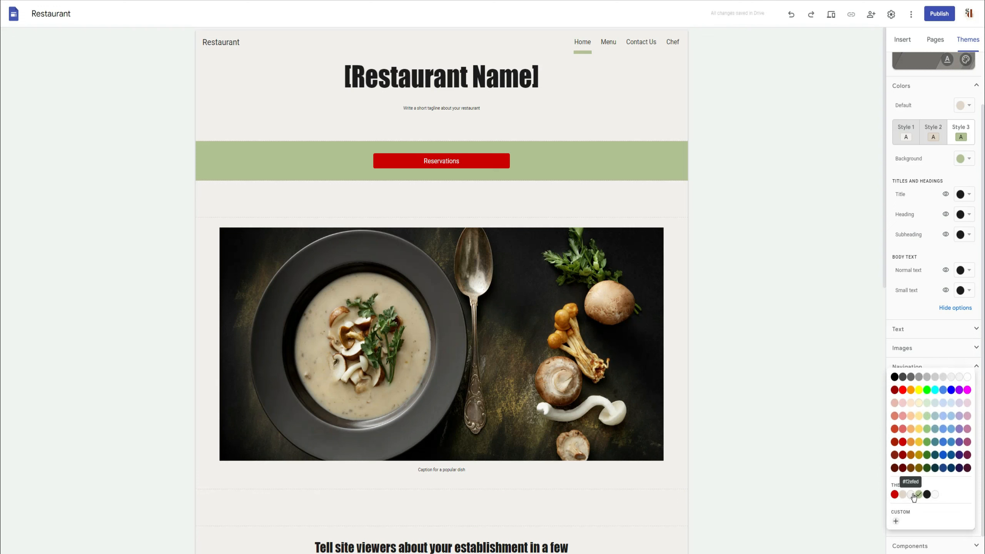
pyautogui.click(894, 495)
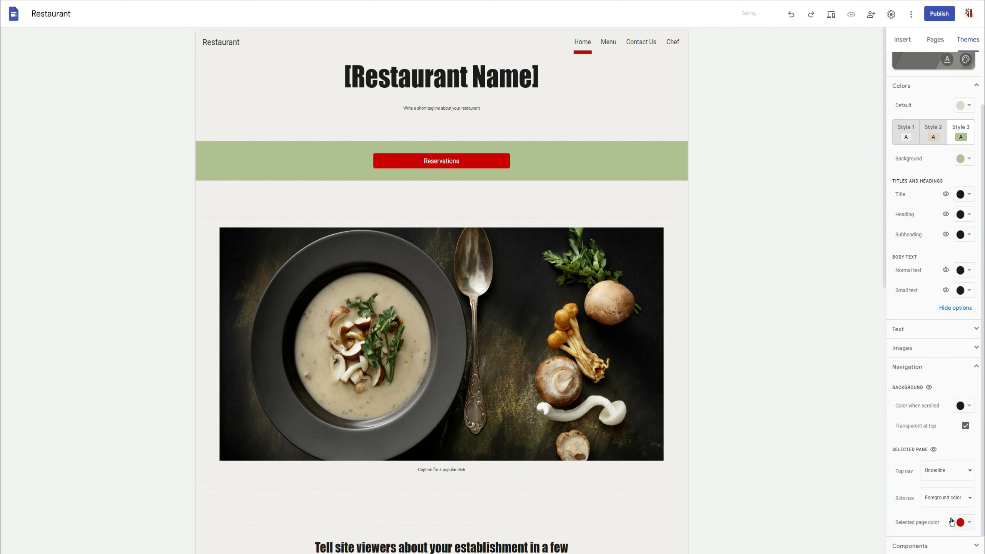
# Try Shading as the side navigation's selected page style, and settle on Line beside
pyautogui.click(969, 503)
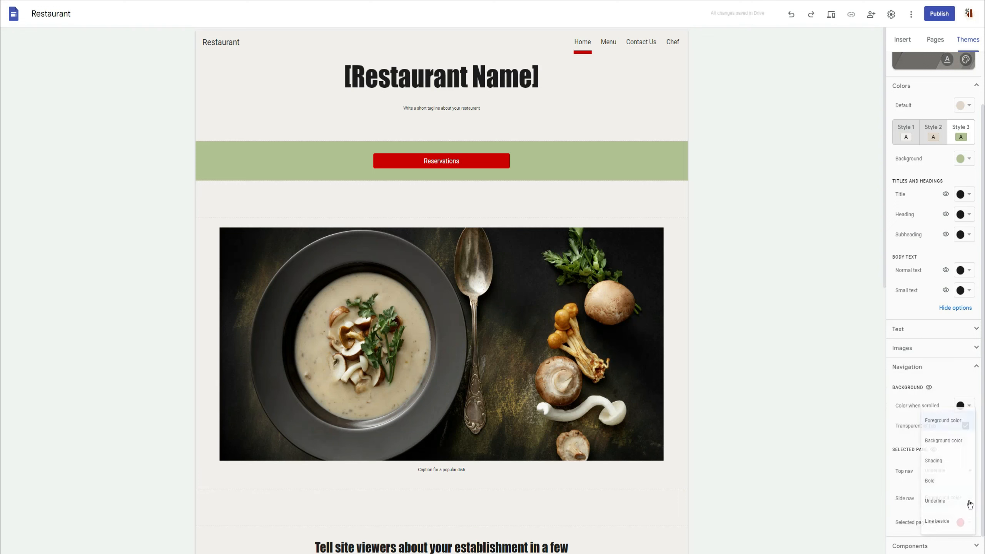
pyautogui.click(935, 463)
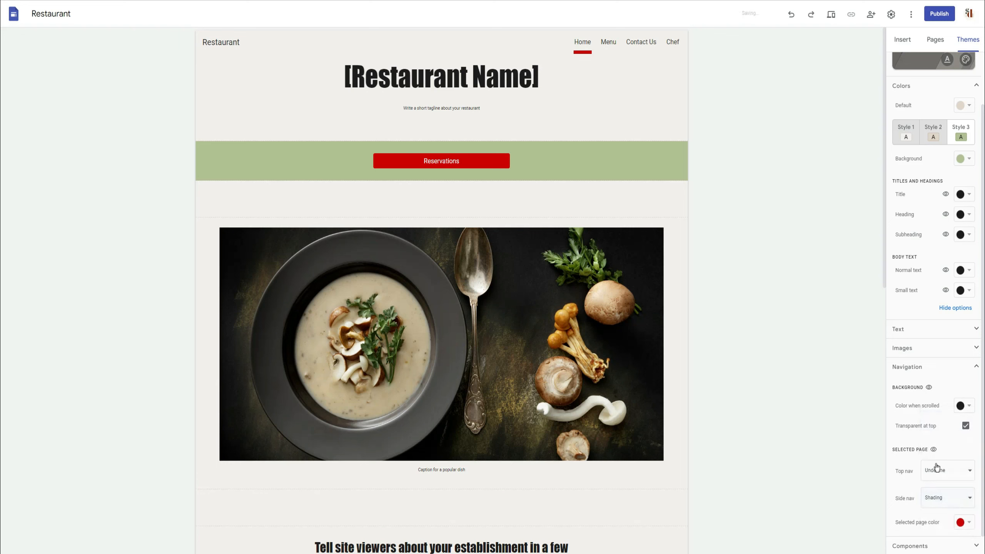
pyautogui.click(964, 499)
pyautogui.click(946, 523)
pyautogui.click(958, 476)
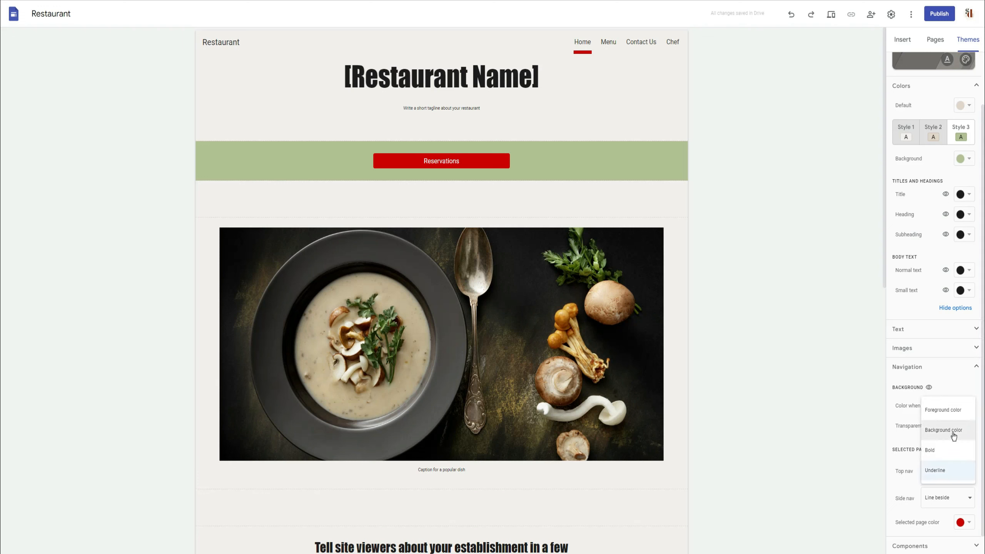
pyautogui.click(907, 483)
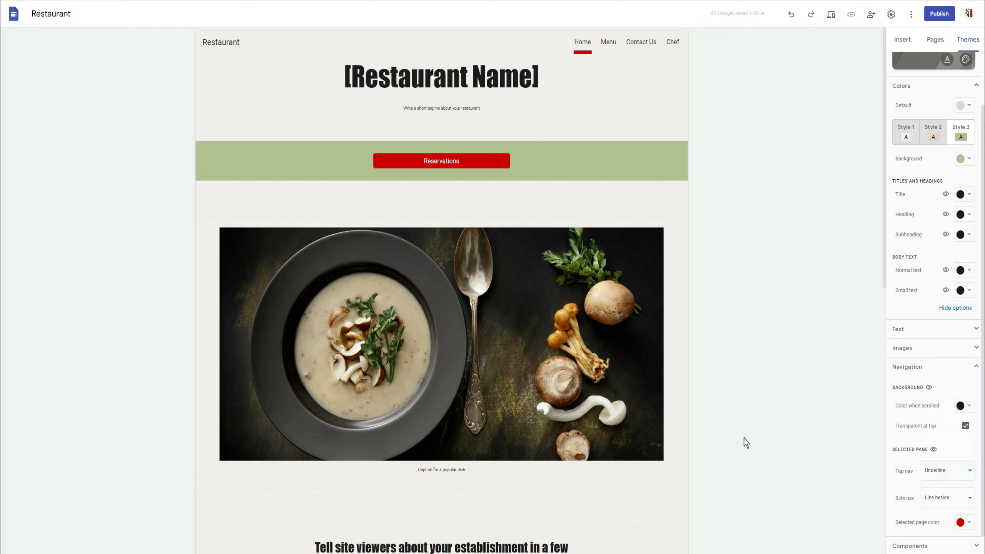
# Review the theme's header, logo and favicon image options and the logo option in the site's page header
pyautogui.scroll(-1, 961, 485)
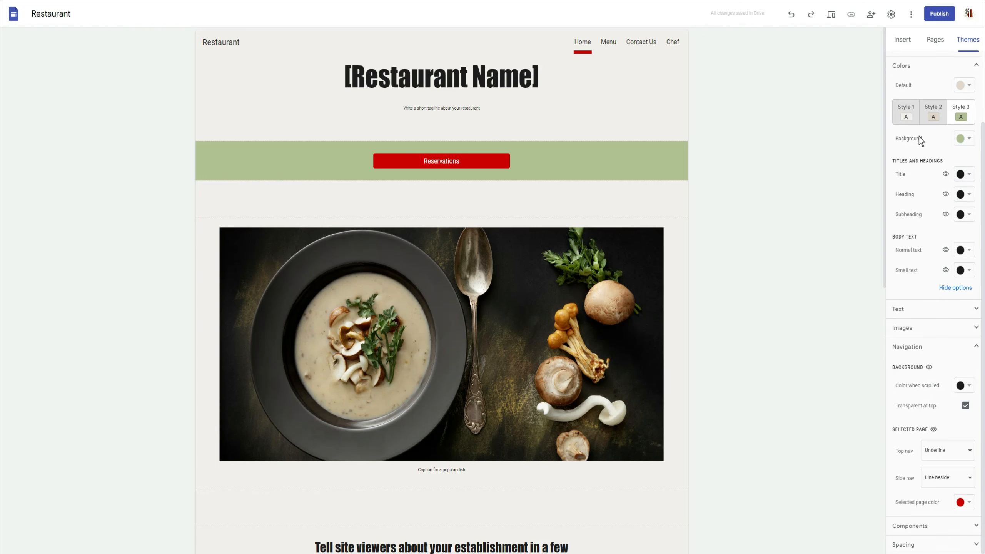
pyautogui.click(955, 330)
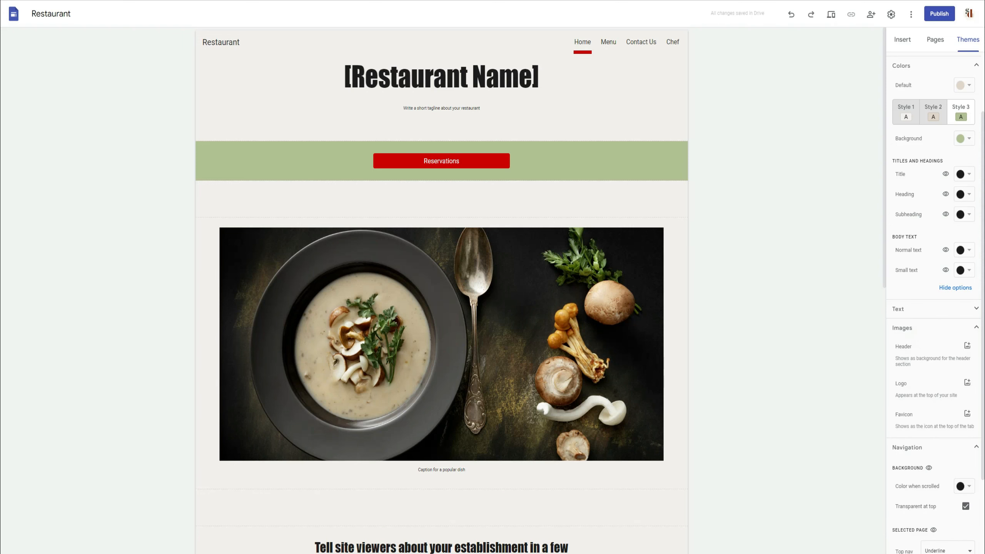
pyautogui.click(972, 448)
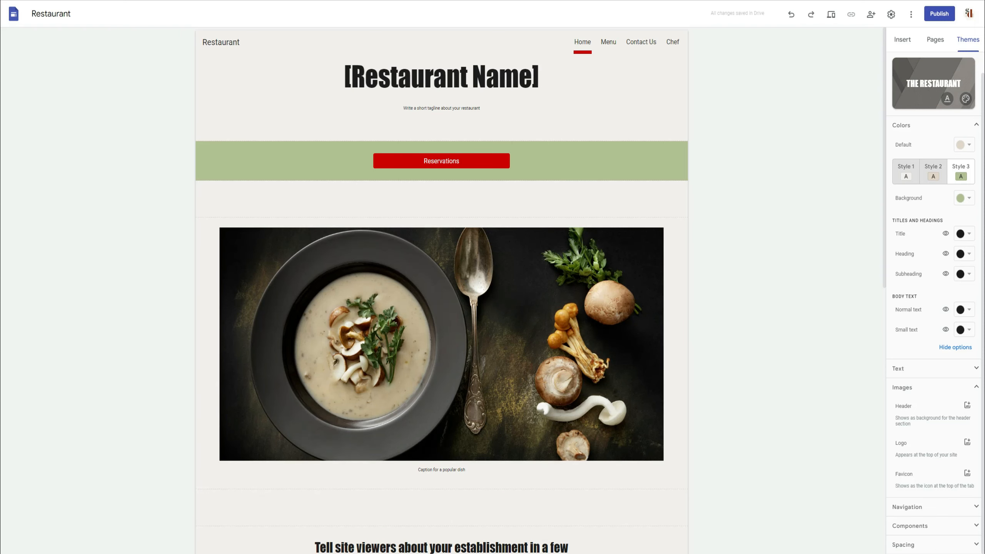
pyautogui.moveTo(984, 67); pyautogui.dragTo(600, 132)
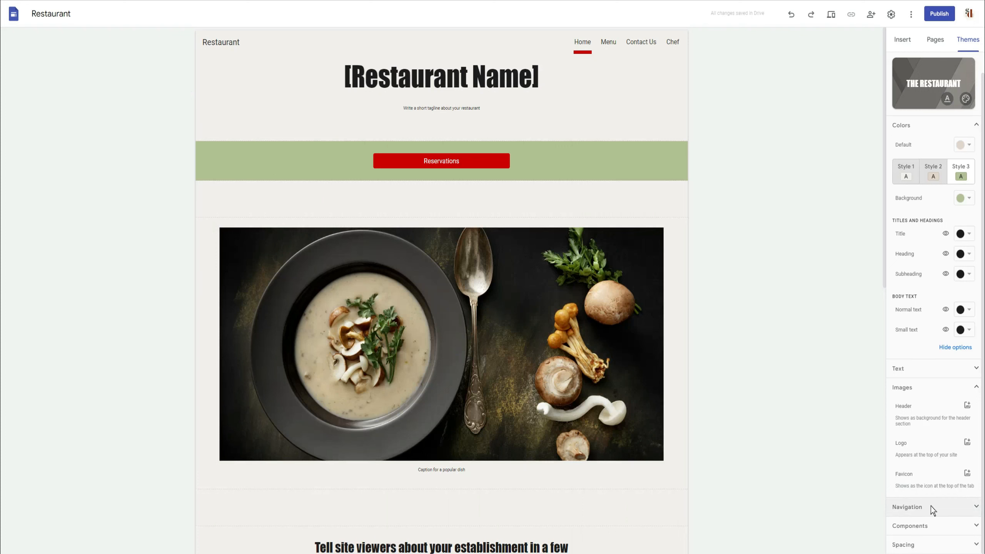
pyautogui.click(968, 442)
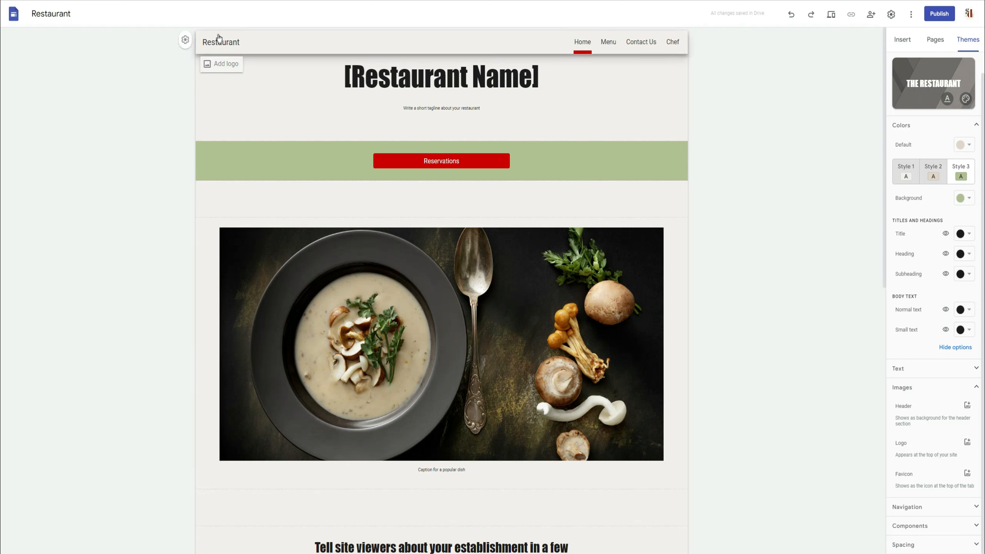
pyautogui.click(222, 63)
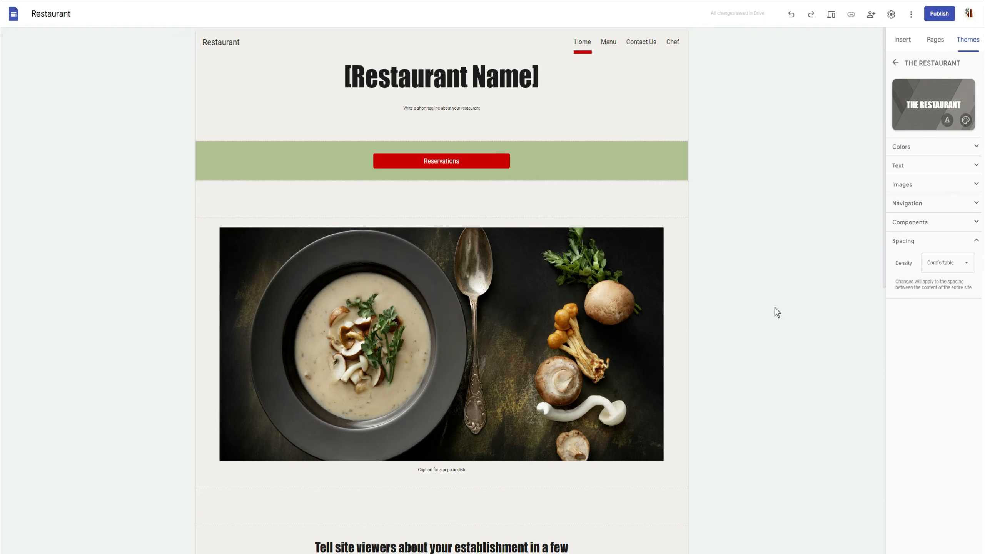
# Try the Compact, Cozy and Comfortable densities in the theme's spacing settings, and settle on Compact
pyautogui.click(969, 265)
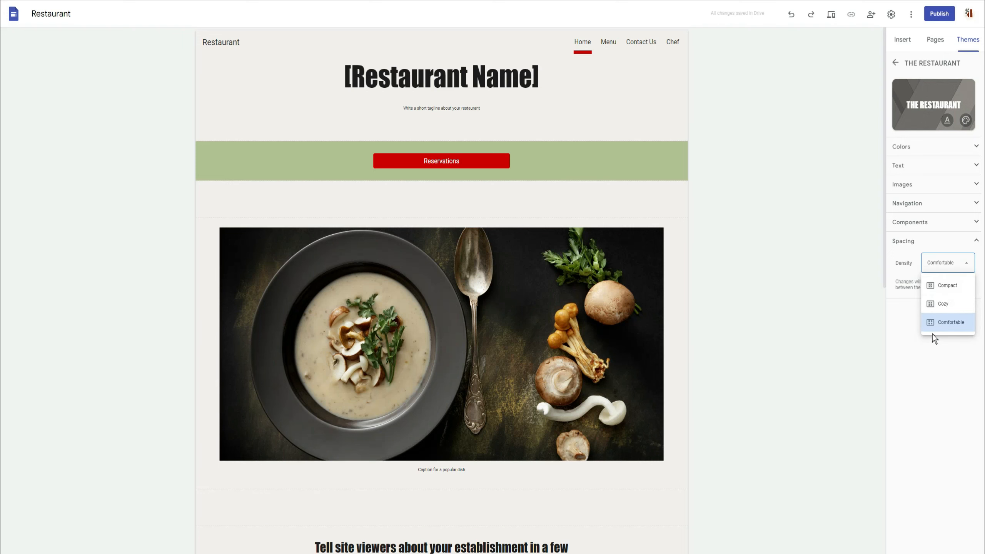
pyautogui.click(947, 286)
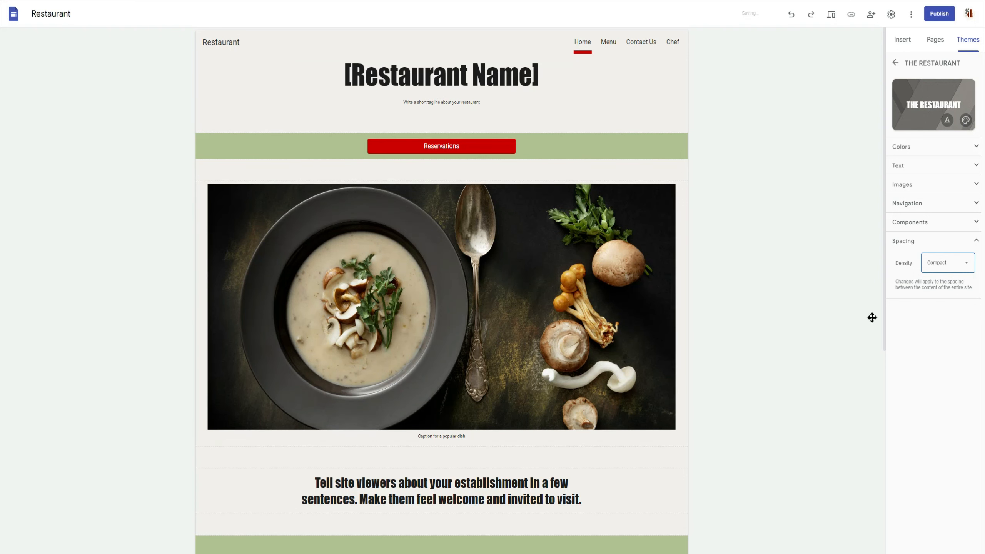
pyautogui.click(966, 266)
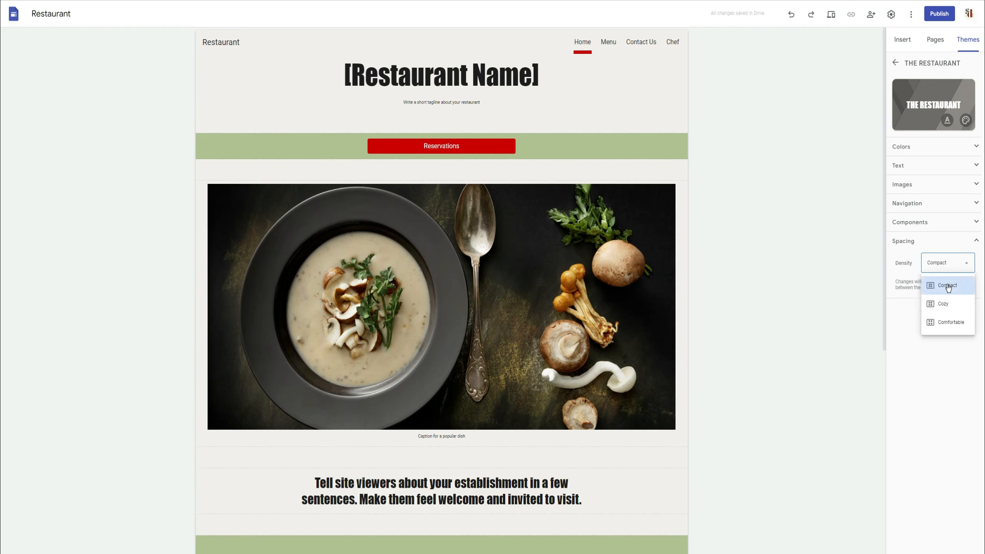
pyautogui.click(938, 304)
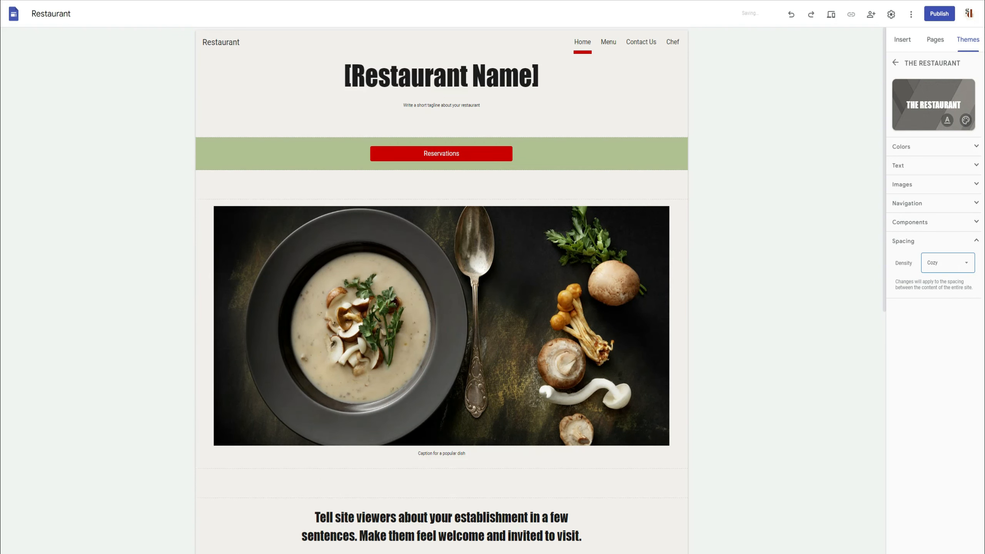
pyautogui.click(966, 267)
pyautogui.click(949, 321)
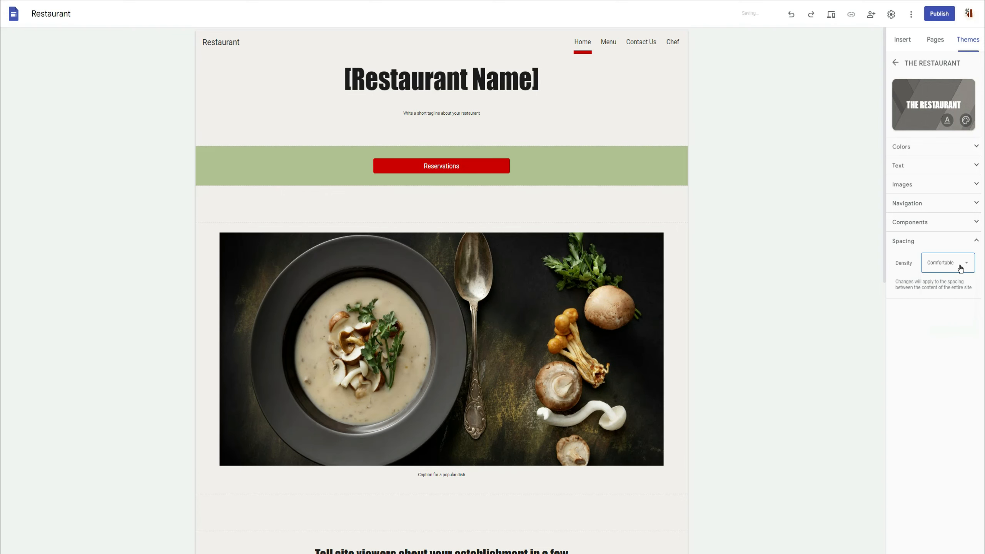
pyautogui.click(959, 268)
pyautogui.click(938, 305)
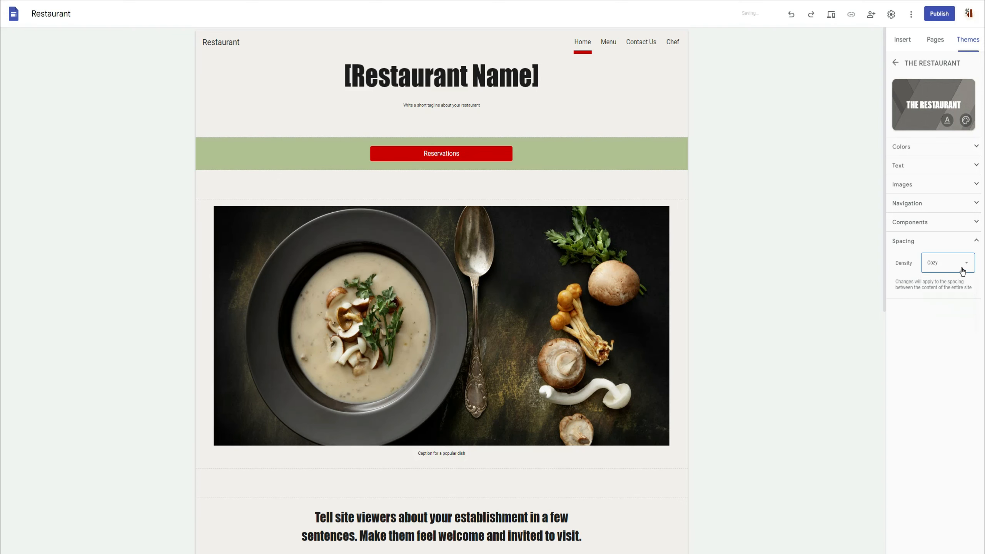
pyautogui.click(962, 271)
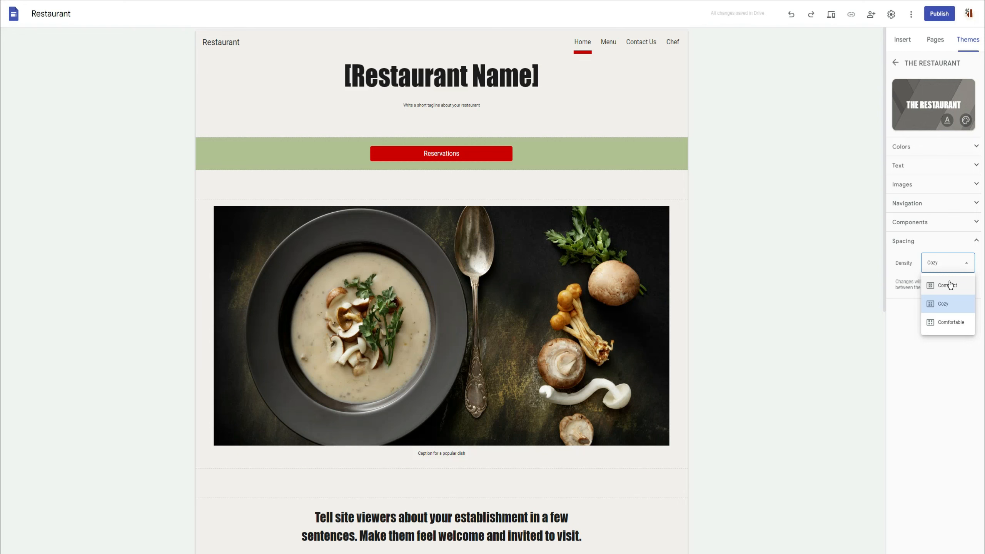
pyautogui.click(949, 285)
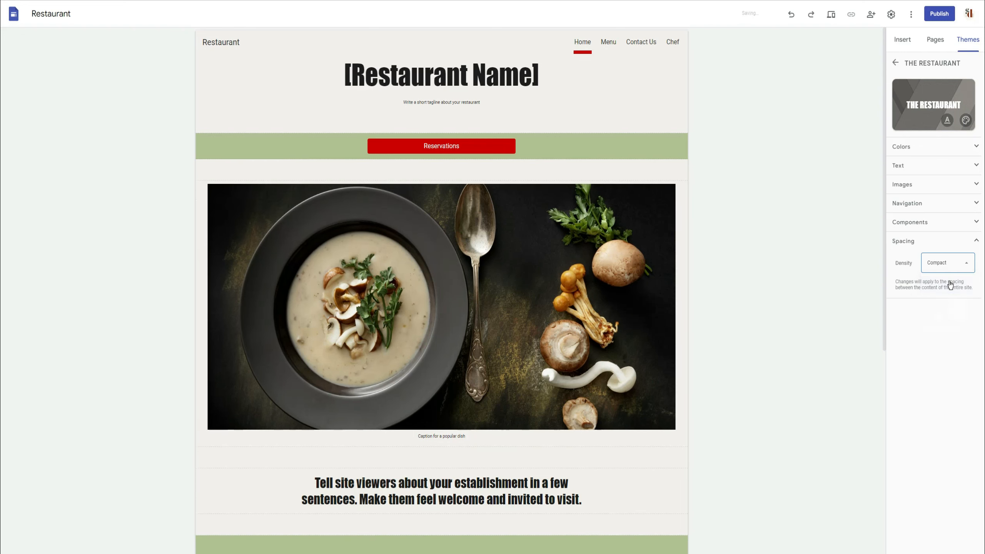
# Review the Home page with the Compact density, both in the editor and in the phone-size preview
pyautogui.scroll(-8, 504, 268)
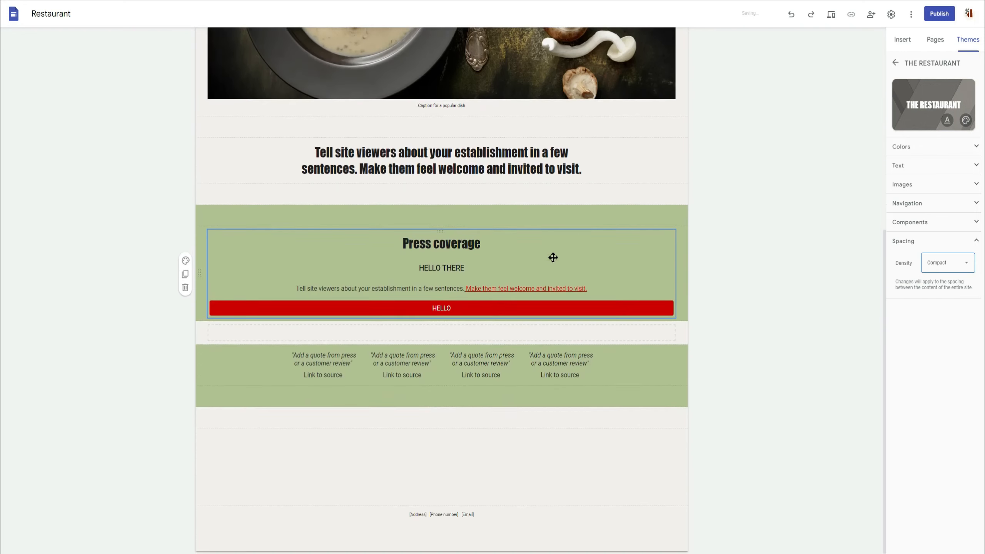
pyautogui.scroll(2, 643, 256)
pyautogui.scroll(6, 783, 301)
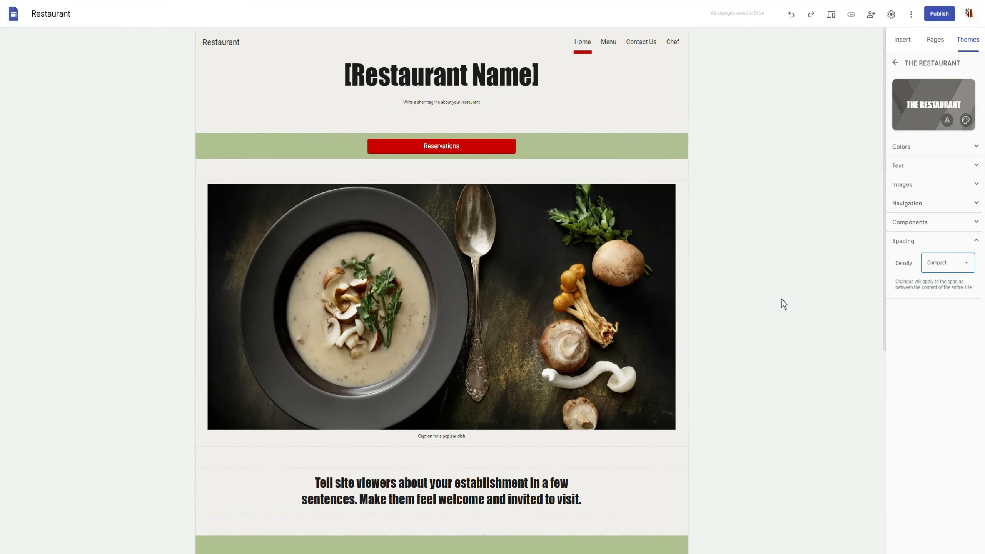
pyautogui.click(833, 17)
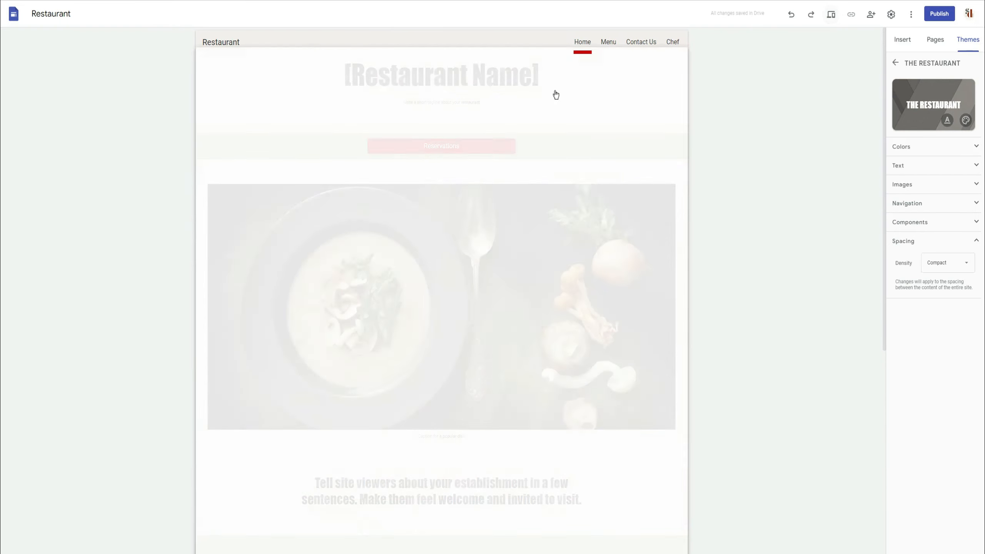
pyautogui.scroll(3, 520, 205)
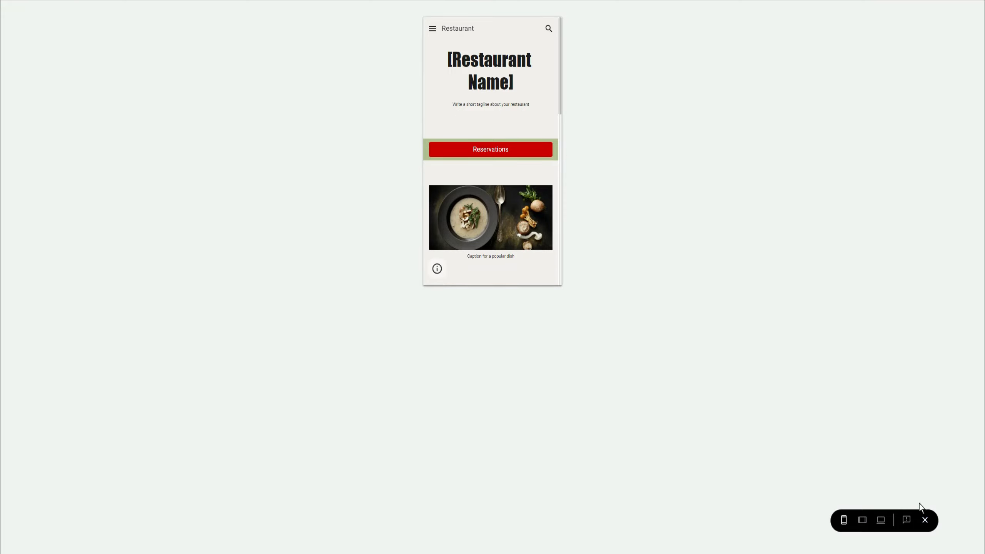
pyautogui.click(924, 520)
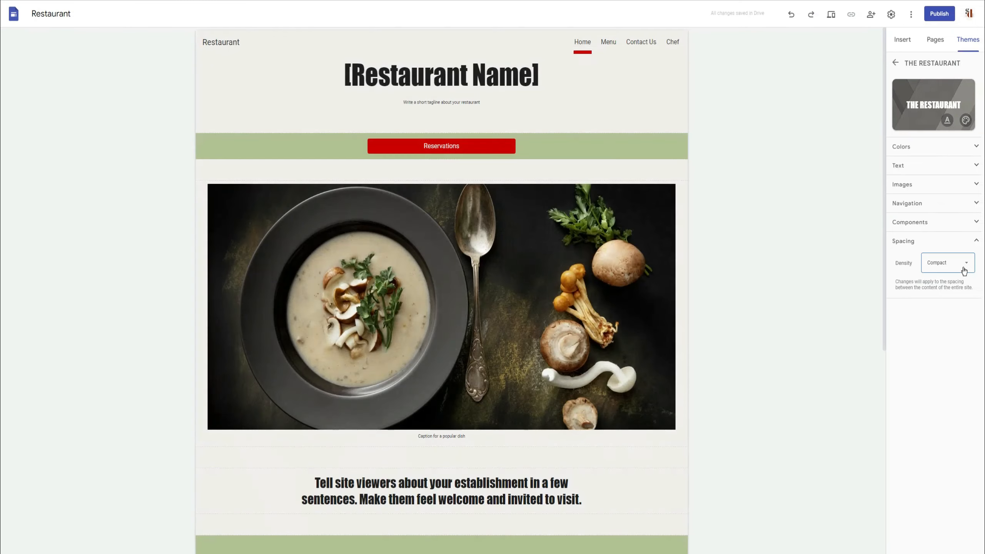
# Try the Comfortable density in the theme's spacing settings and check the Home page in the phone-size preview
pyautogui.click(955, 265)
pyautogui.click(940, 322)
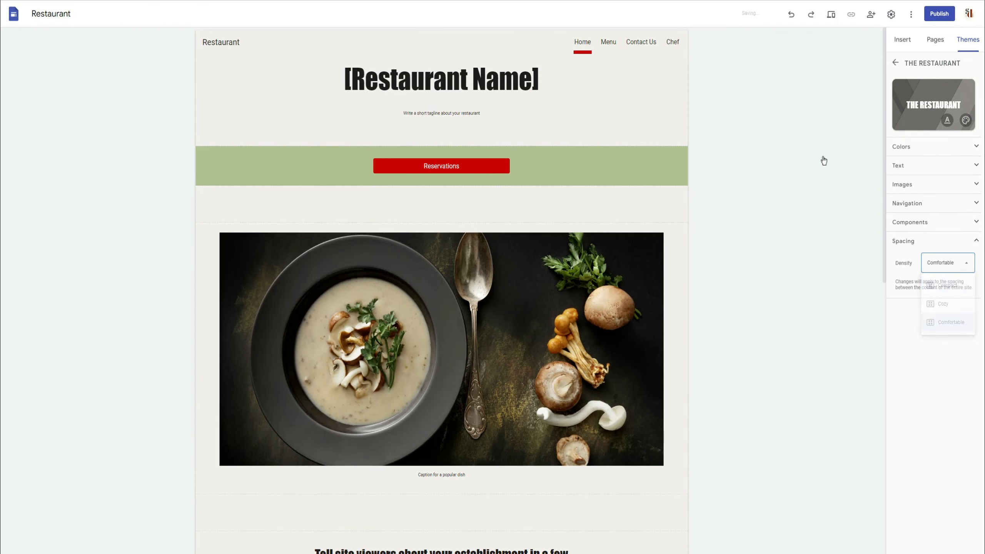
pyautogui.click(831, 14)
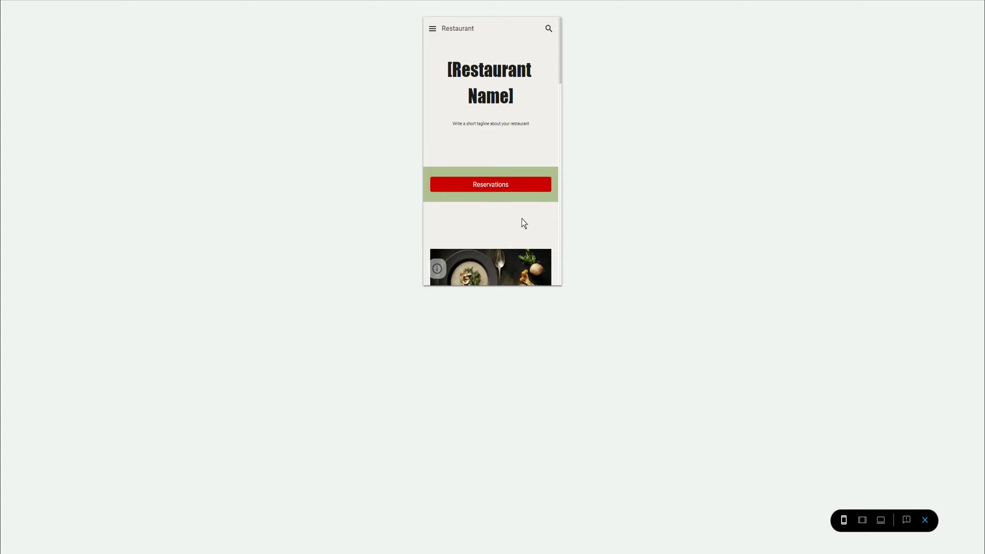
pyautogui.scroll(-5, 520, 229)
pyautogui.scroll(-10, 463, 239)
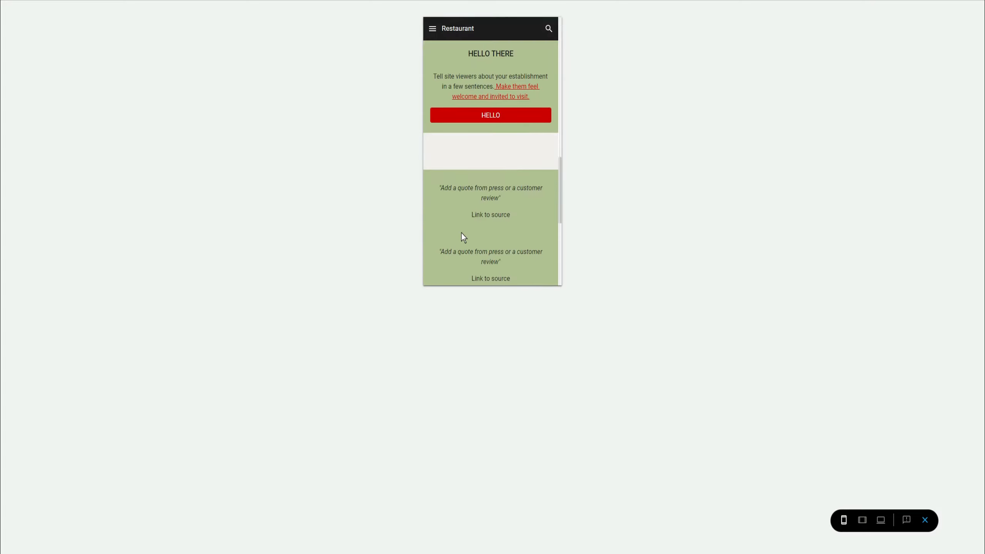
pyautogui.click(925, 519)
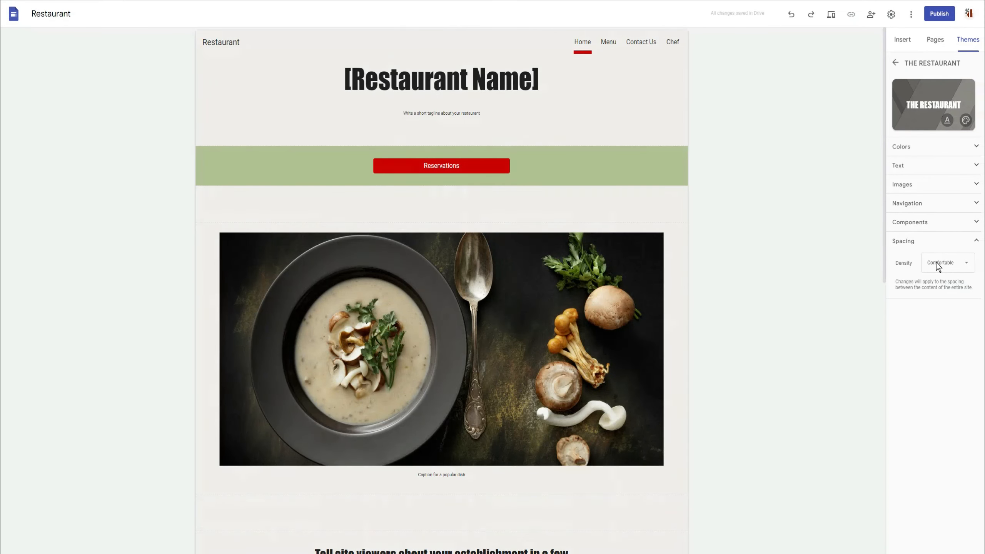
# Set the theme's spacing density to Compact and check the Home page in the phone-size preview
pyautogui.click(938, 263)
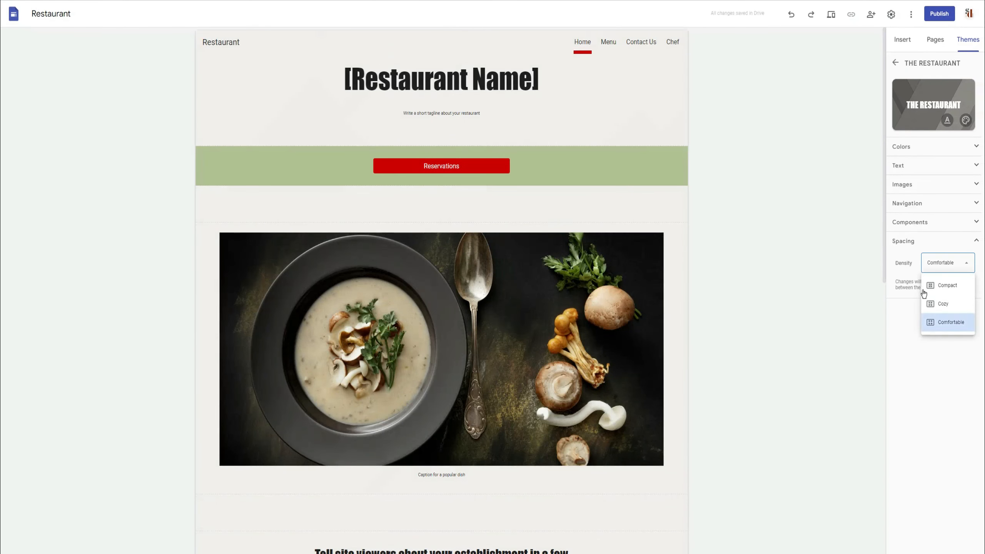
pyautogui.click(938, 287)
pyautogui.hotkey('ctrl', 'shift', 'p')
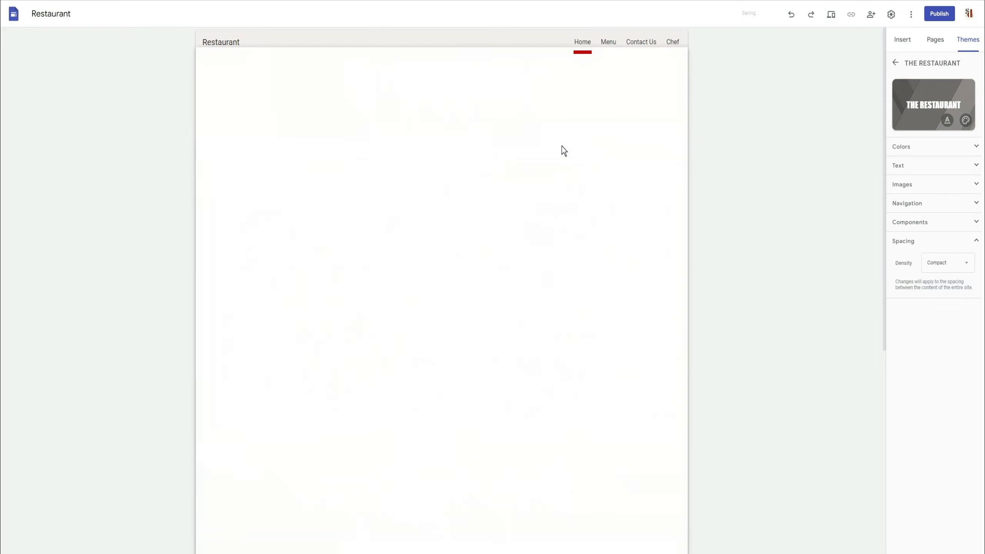
pyautogui.scroll(-2, 496, 196)
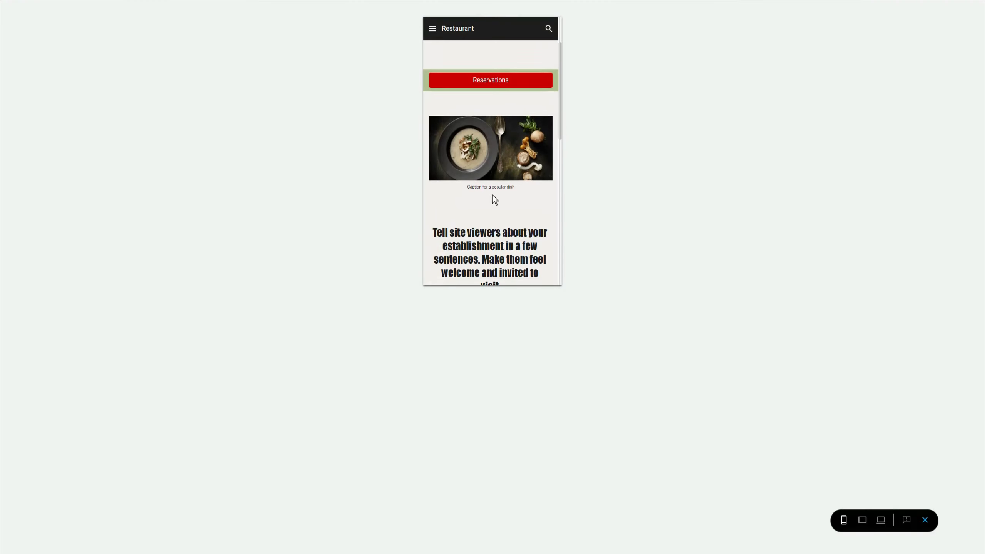
pyautogui.scroll(2, 493, 195)
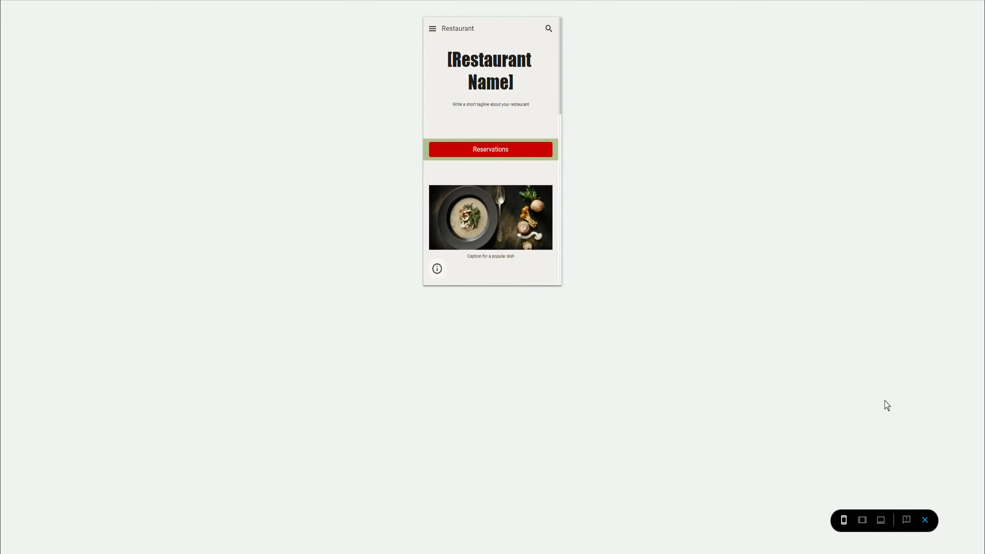